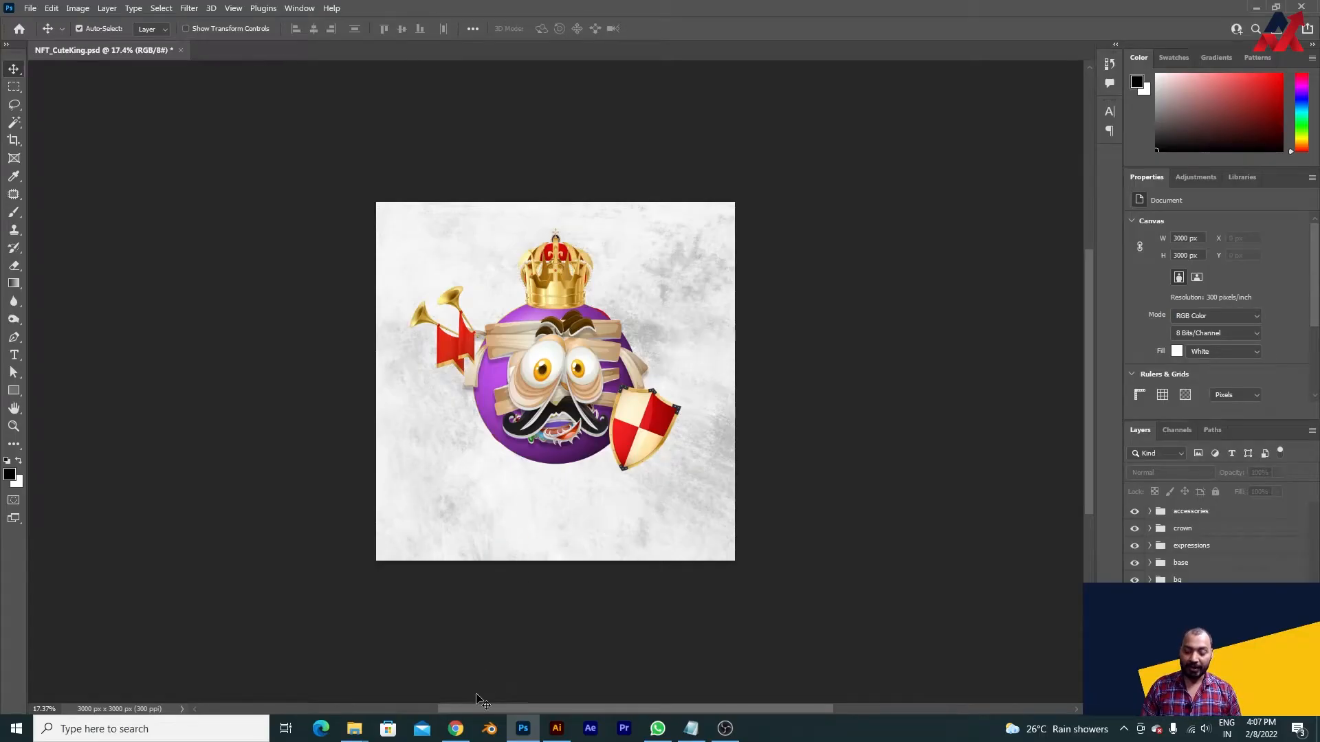
- Switch to Chrome and review the Freepik wall texture, the crown search results and the balls set vector
{"action": "left_click", "coordinate": [457, 730]}
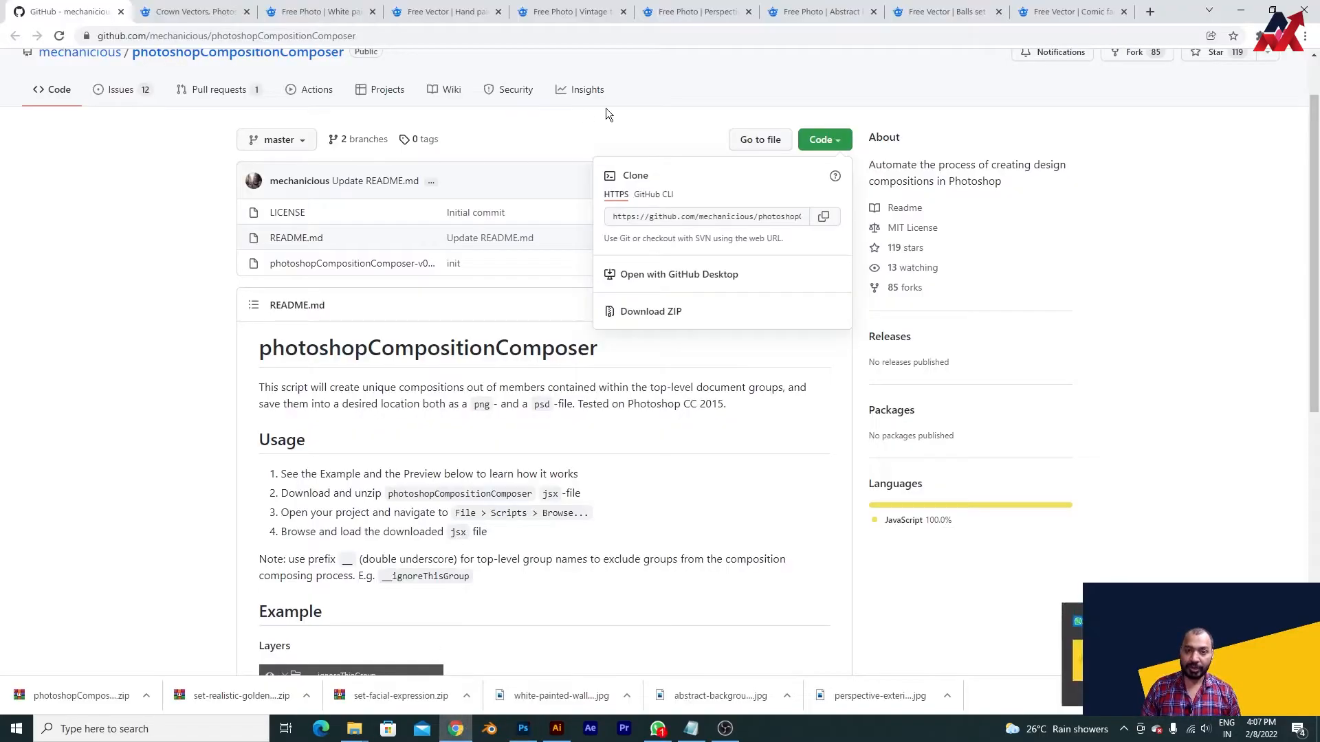
{"action": "left_click", "coordinate": [317, 11]}
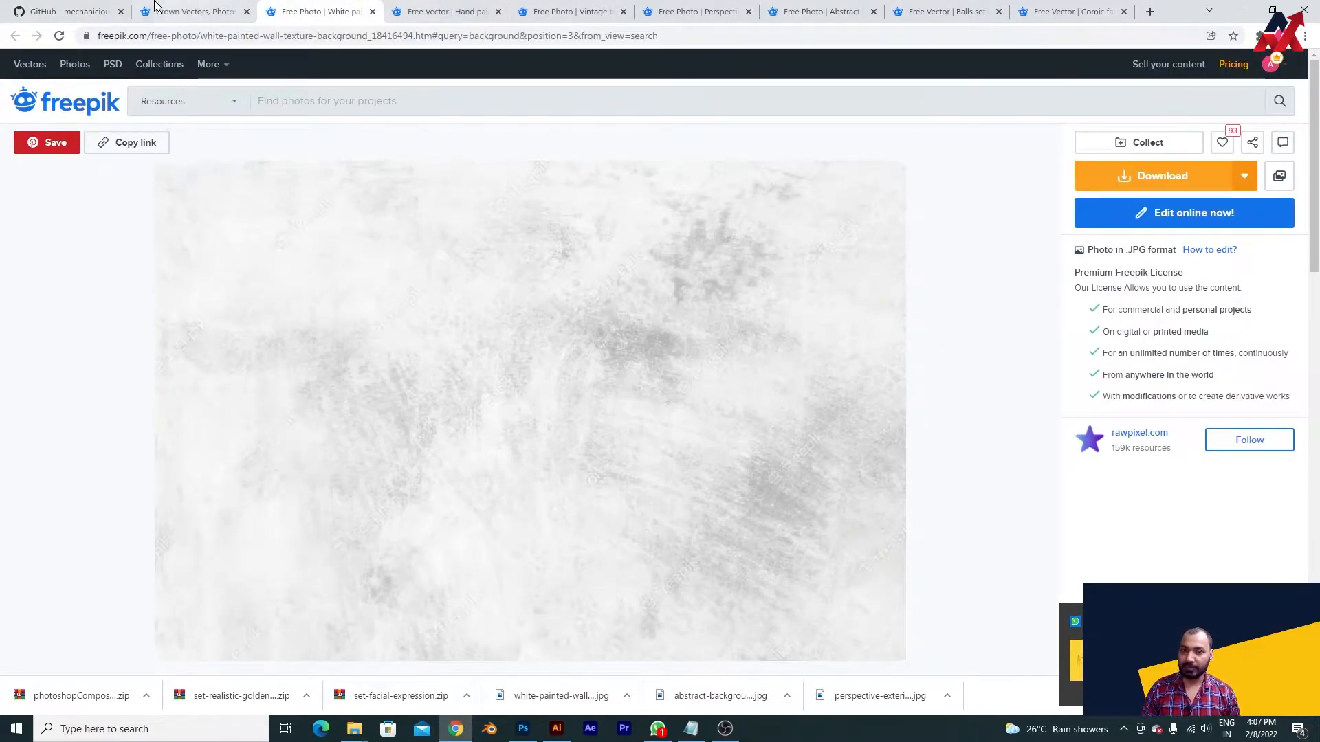
{"action": "key", "text": "ctrl+shift+Tab"}
{"action": "scroll", "coordinate": [684, 306], "scroll_direction": "up", "scroll_amount": 5}
{"action": "scroll", "coordinate": [684, 306], "scroll_direction": "up", "scroll_amount": 5}
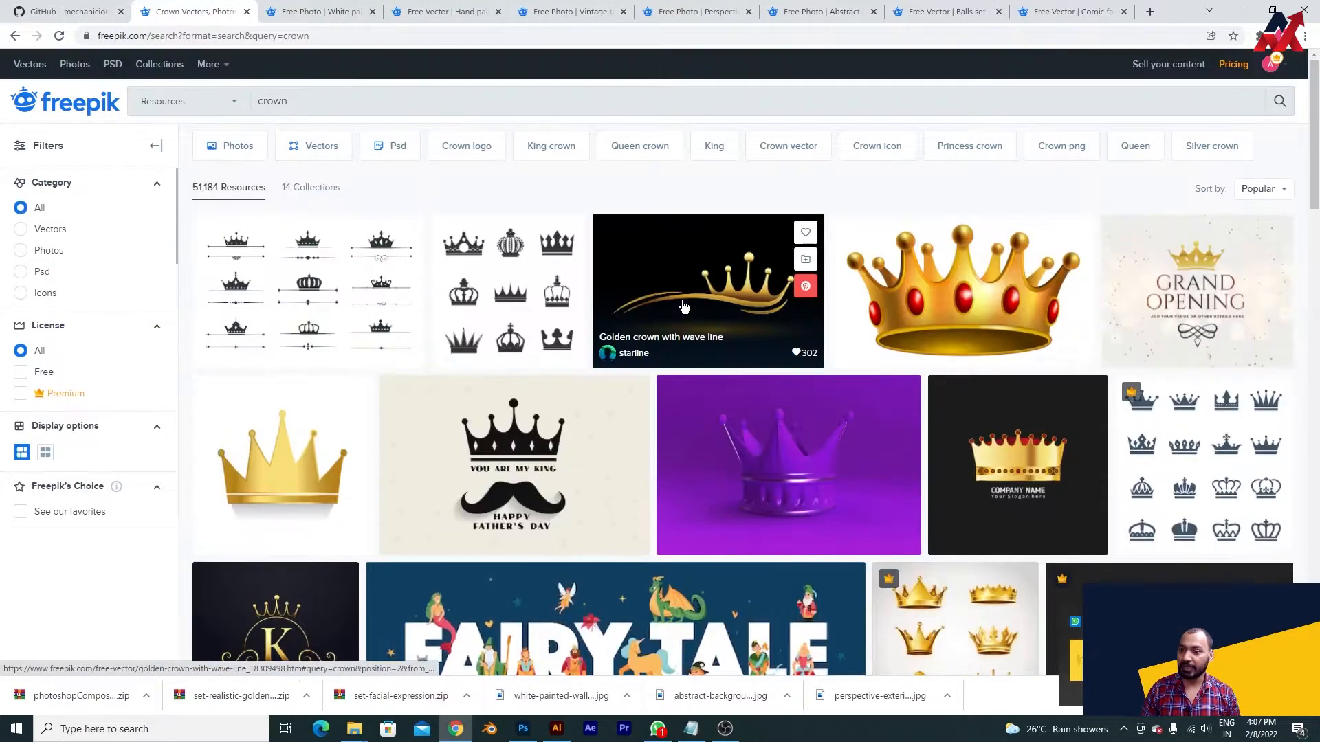
{"action": "left_click", "coordinate": [909, 12]}
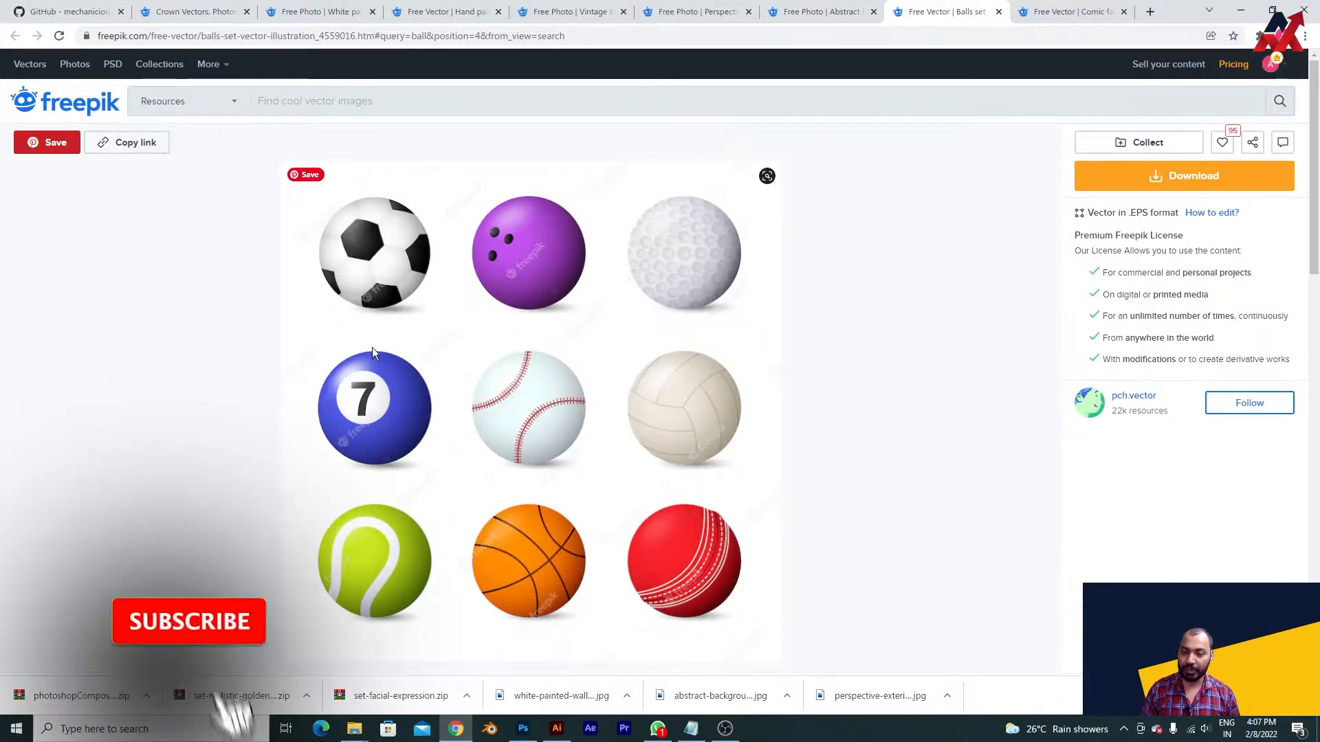
{"action": "scroll", "coordinate": [398, 339], "scroll_direction": "down", "scroll_amount": 5}
{"action": "scroll", "coordinate": [492, 324], "scroll_direction": "up", "scroll_amount": 4}
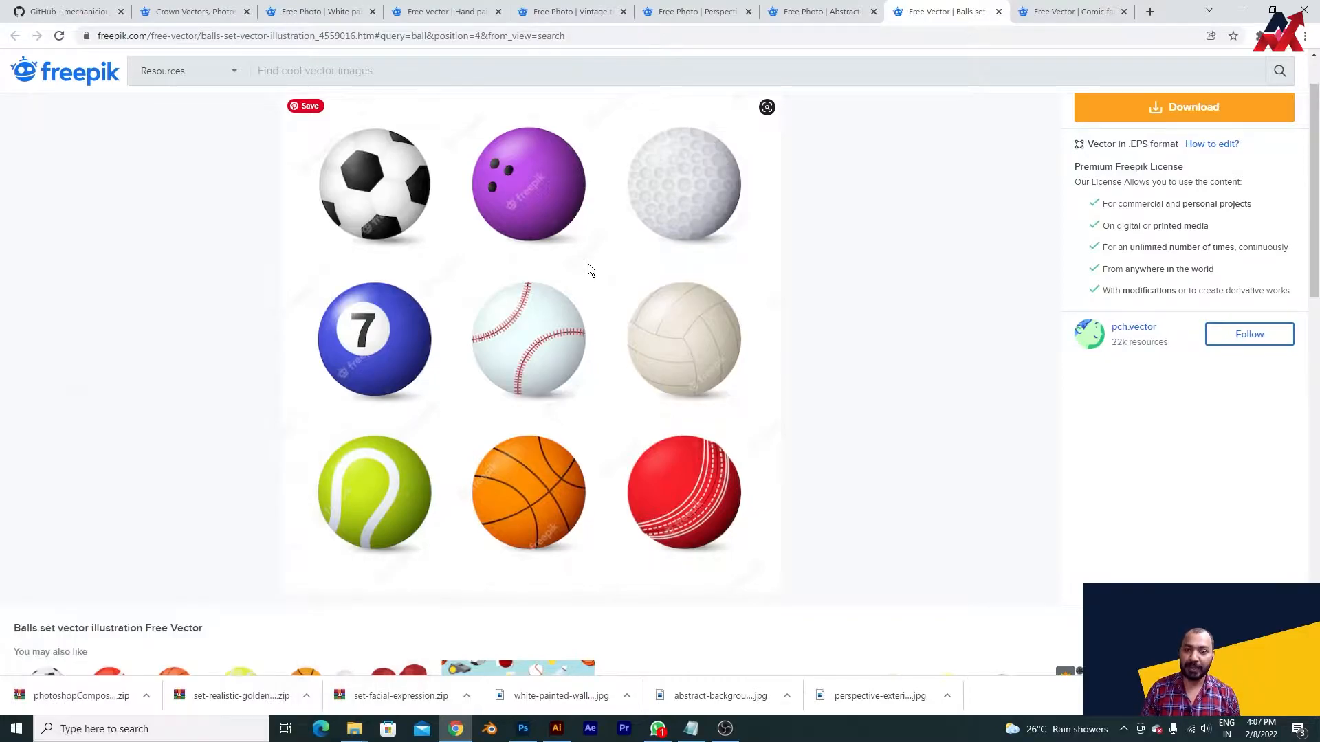
- Compare the Freepik background images in the open pages, dismiss the sign-in prompt, and revisit the crown results and balls set
{"action": "left_click", "coordinate": [825, 9]}
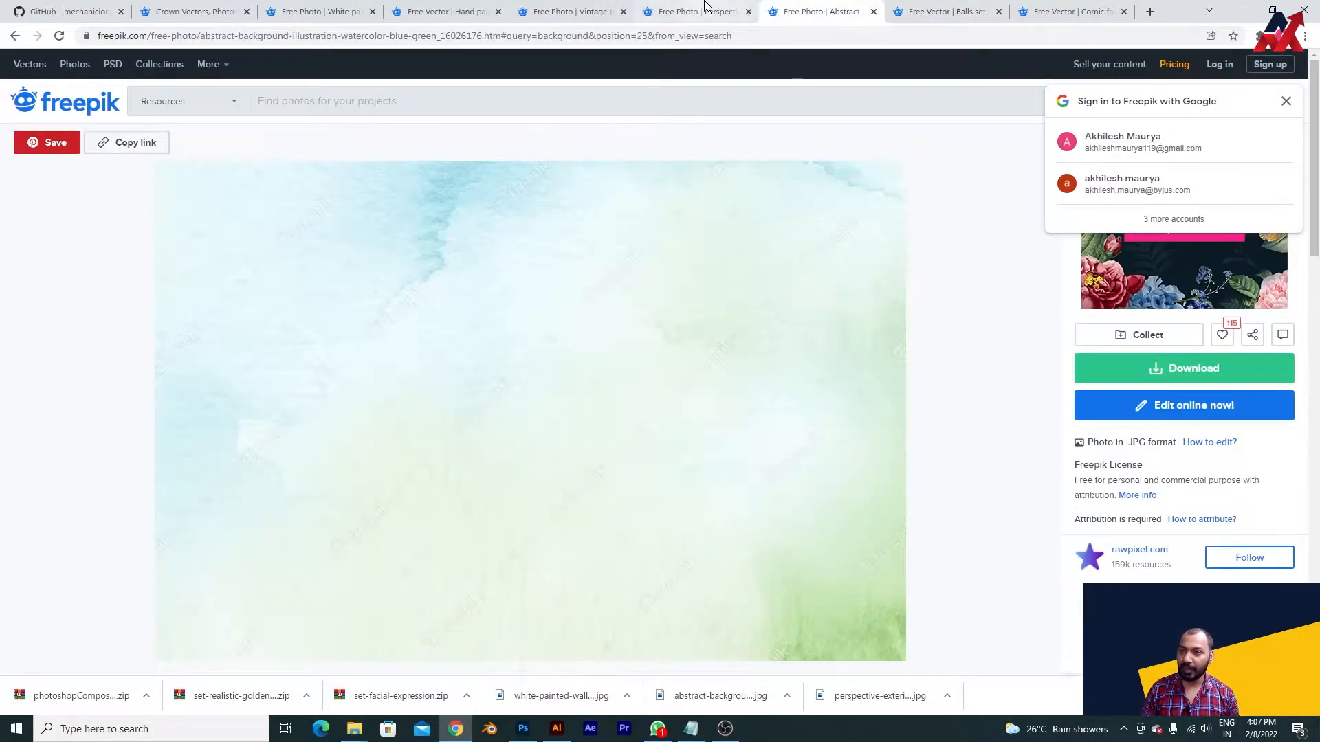
{"action": "left_click", "coordinate": [612, 5]}
{"action": "left_click", "coordinate": [677, 9]}
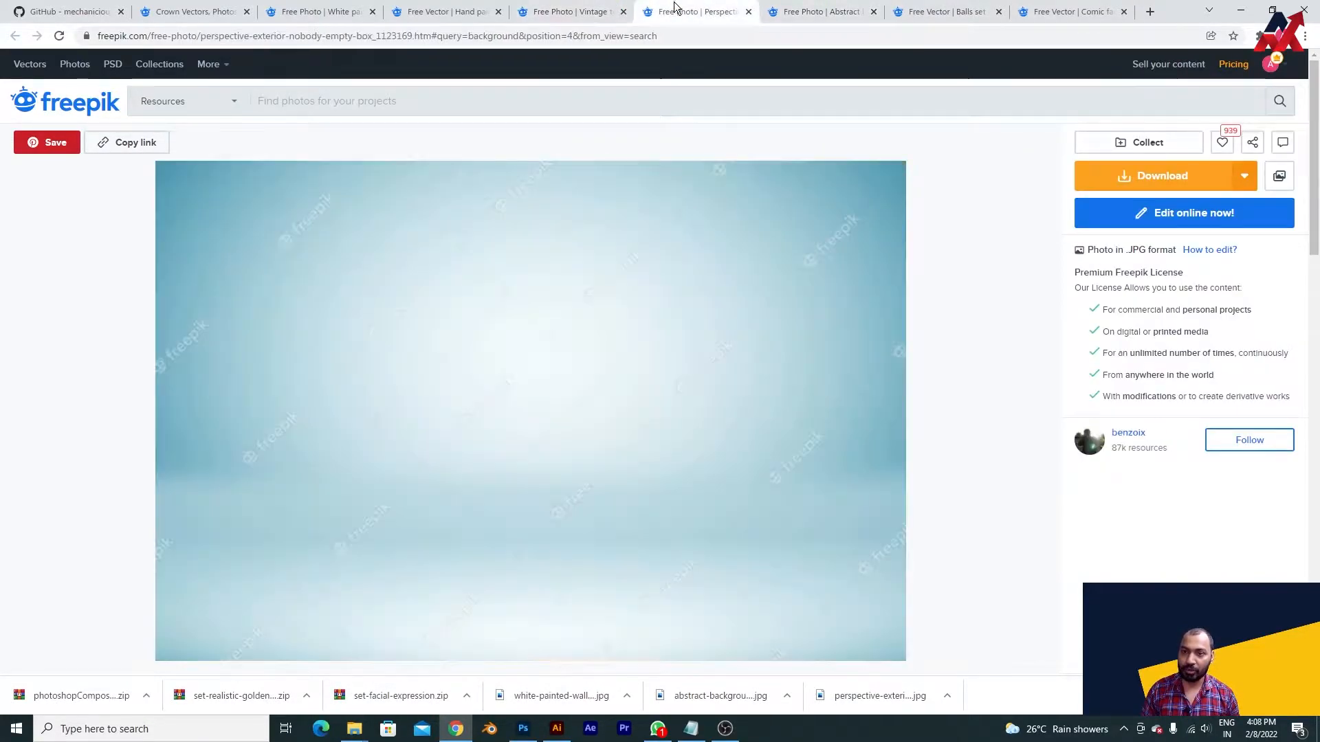
{"action": "left_click", "coordinate": [571, 7]}
{"action": "left_click", "coordinate": [440, 8]}
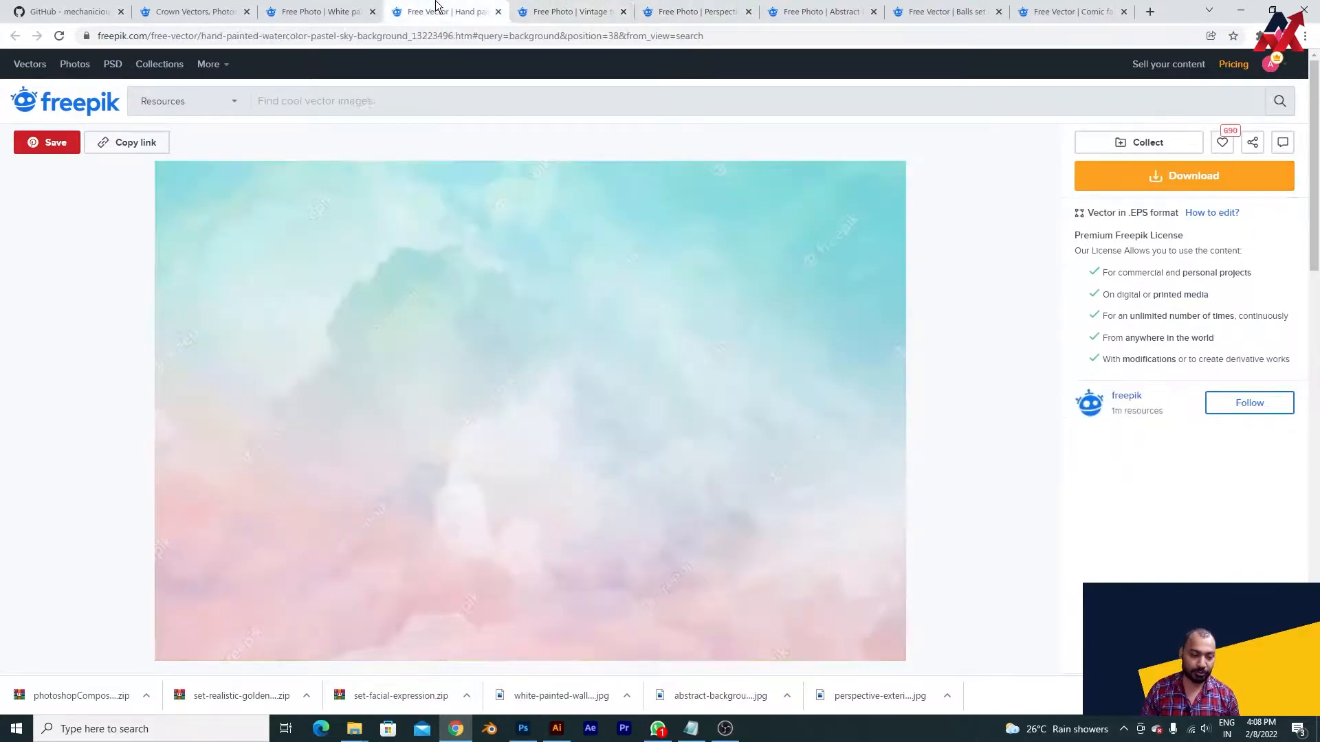
{"action": "left_click", "coordinate": [580, 7]}
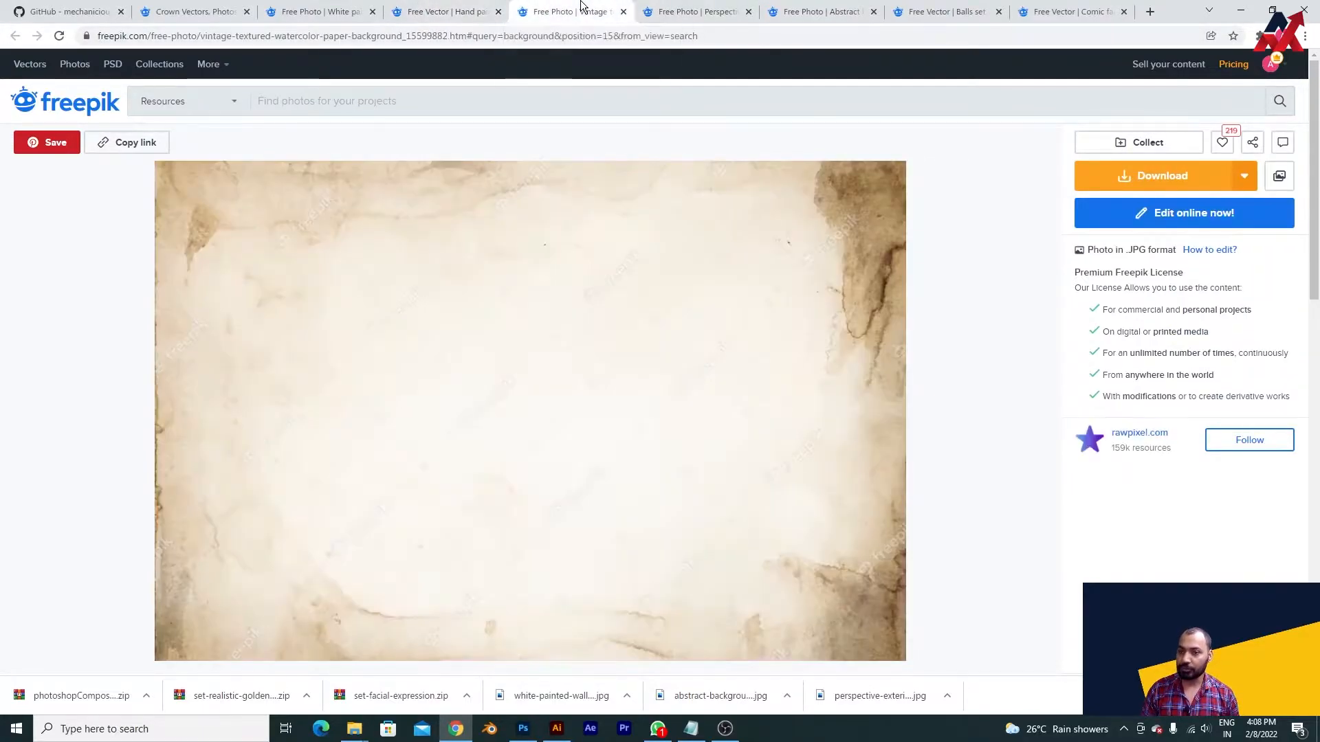
{"action": "left_click", "coordinate": [695, 9]}
{"action": "left_click", "coordinate": [320, 10]}
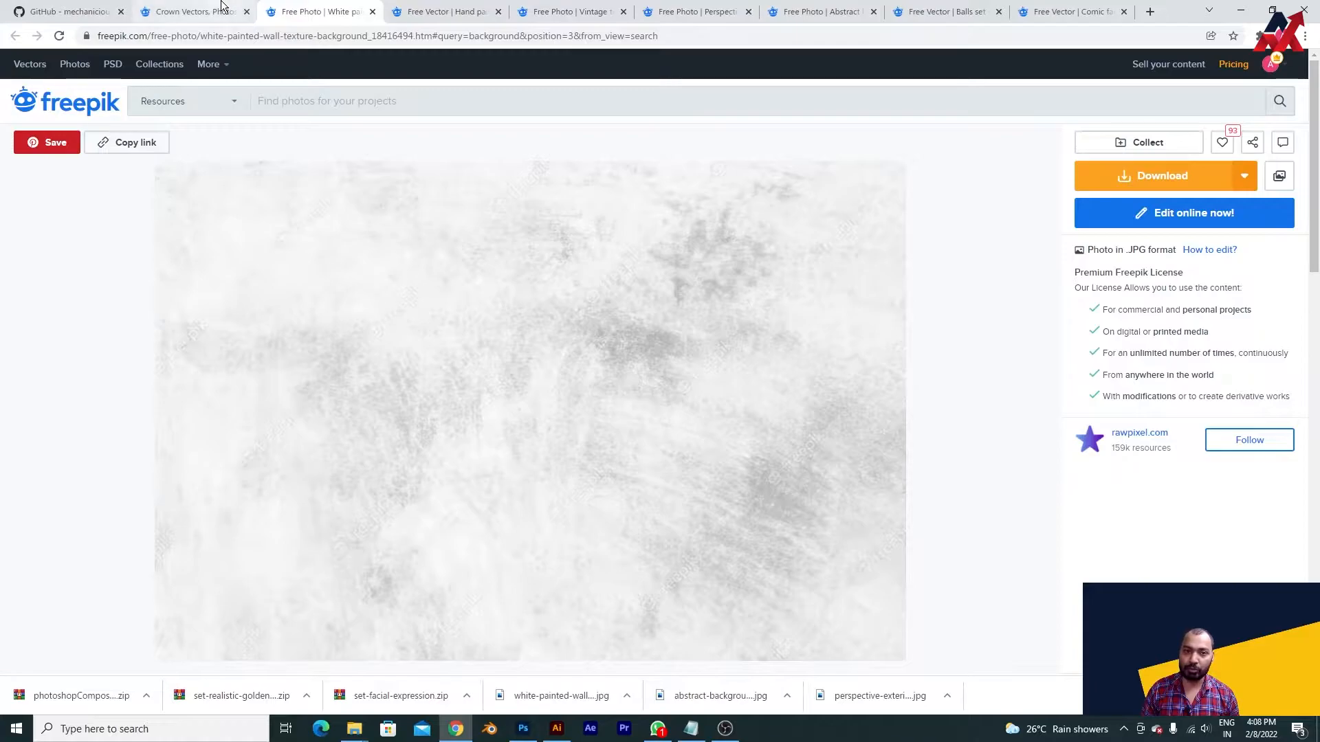
{"action": "left_click", "coordinate": [193, 10]}
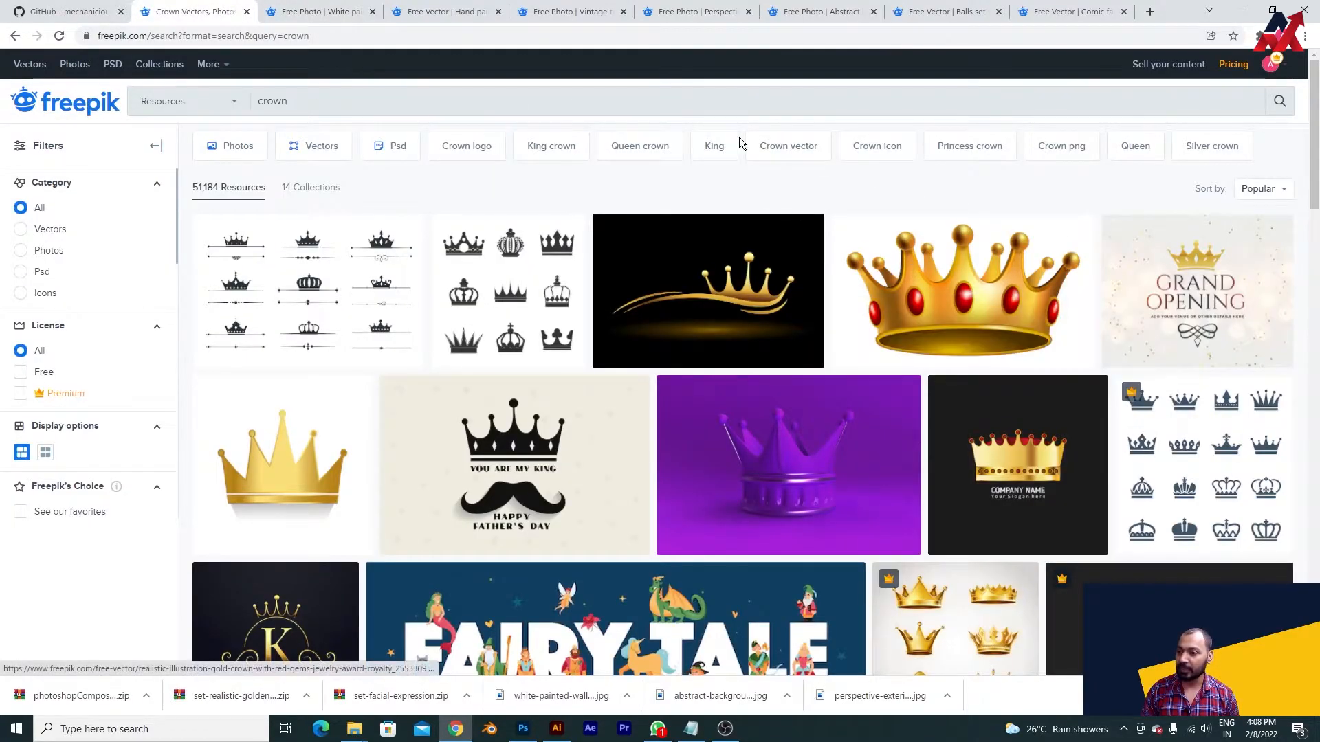
{"action": "left_click", "coordinate": [831, 9]}
{"action": "left_click", "coordinate": [1285, 101]}
{"action": "left_click", "coordinate": [931, 10]}
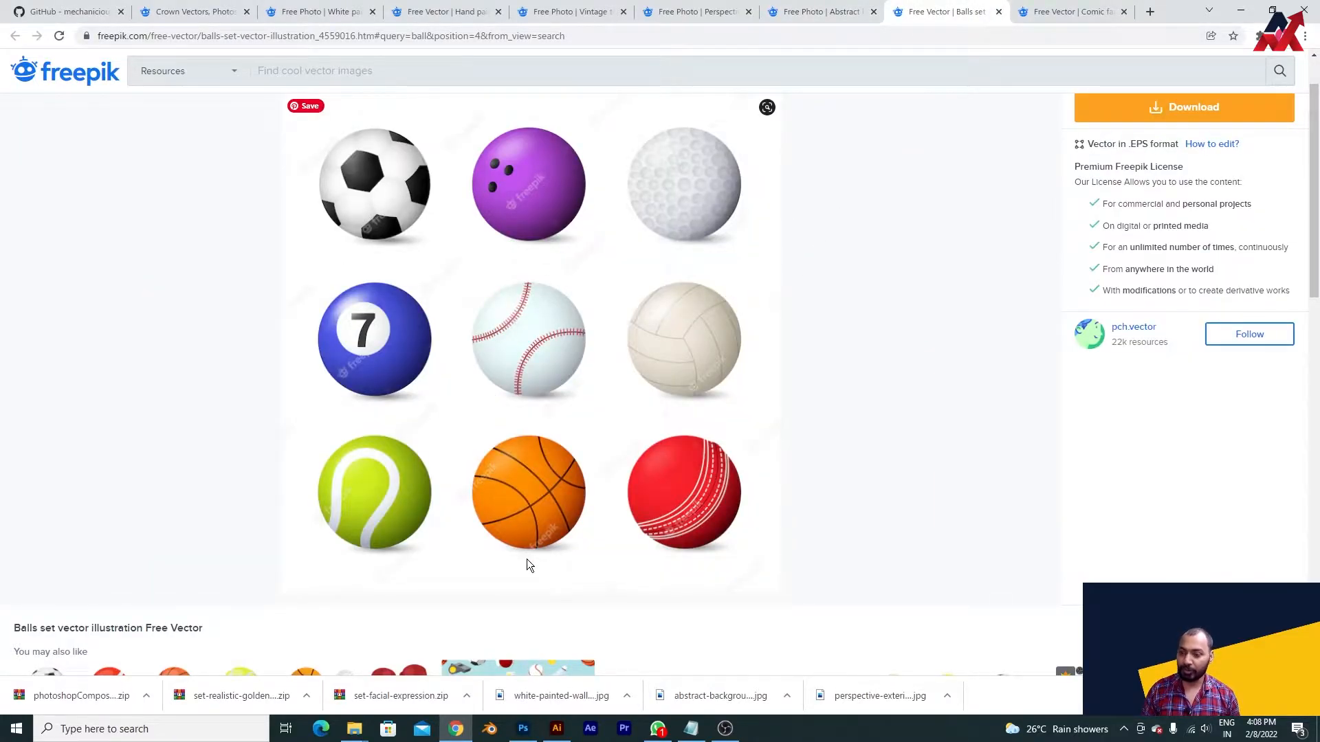
- Switch to Photoshop and create a new white RGB document of 1080 x 1080 pixels at 72 pixels/inch
{"action": "left_click", "coordinate": [523, 729]}
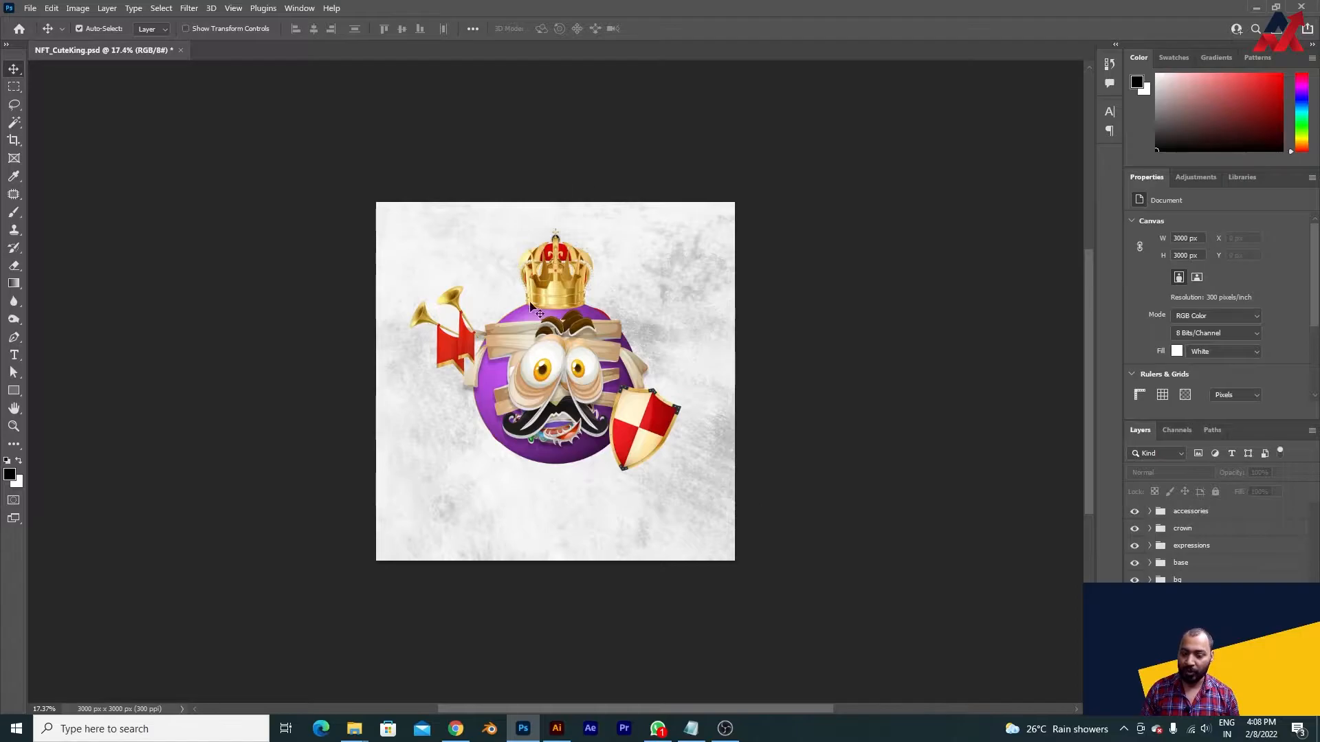
{"action": "key", "text": "ctrl+n"}
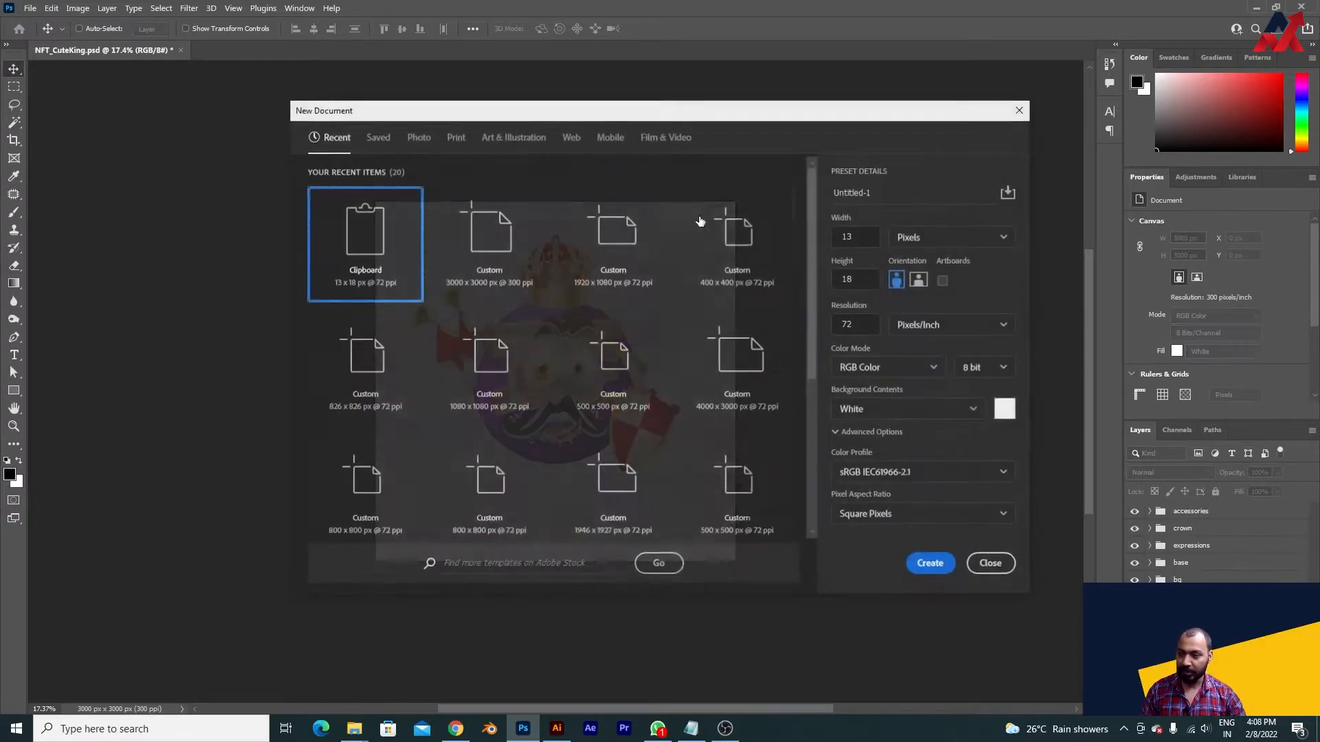
{"action": "type", "text": "30"}
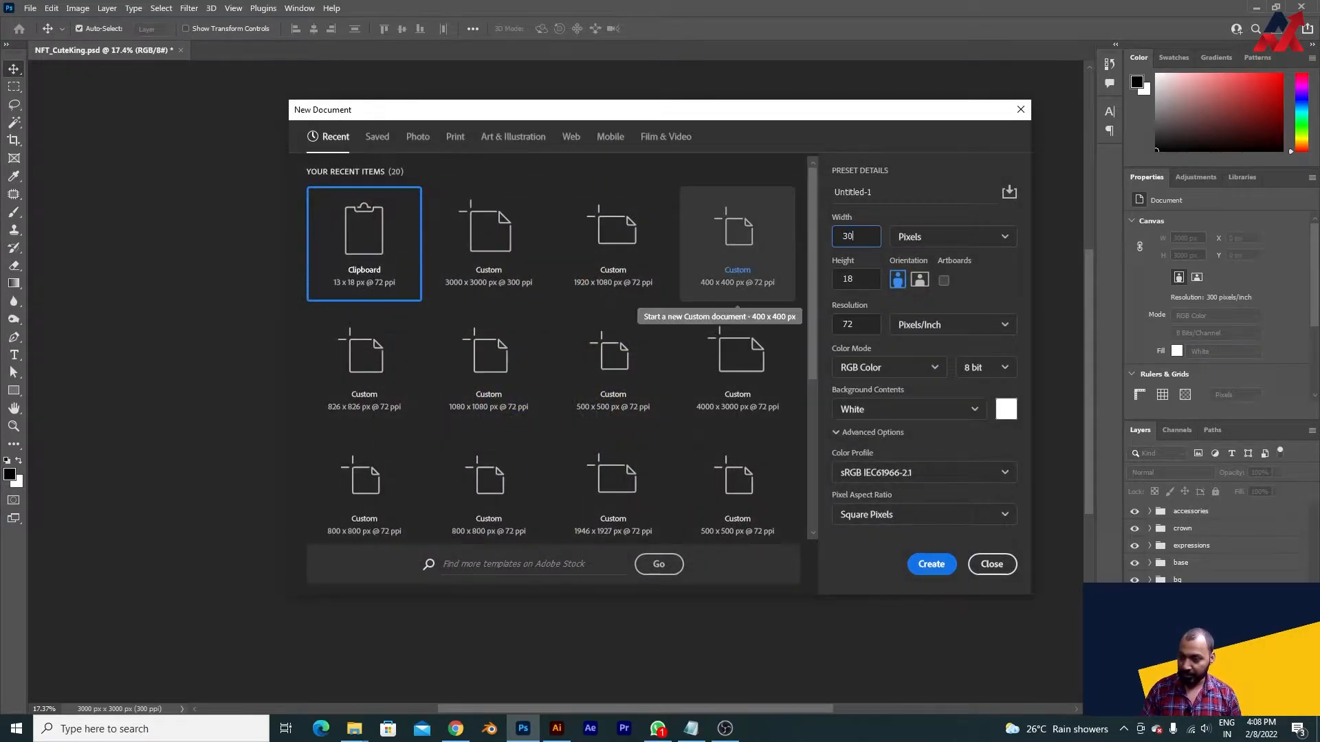
{"action": "type", "text": "00"}
{"action": "key", "text": "ctrl+a"}
{"action": "type", "text": "1080"}
{"action": "key", "text": "Tab"}
{"action": "key", "text": "Tab"}
{"action": "type", "text": "1080"}
{"action": "key", "text": "Tab"}
{"action": "key", "text": "Tab"}
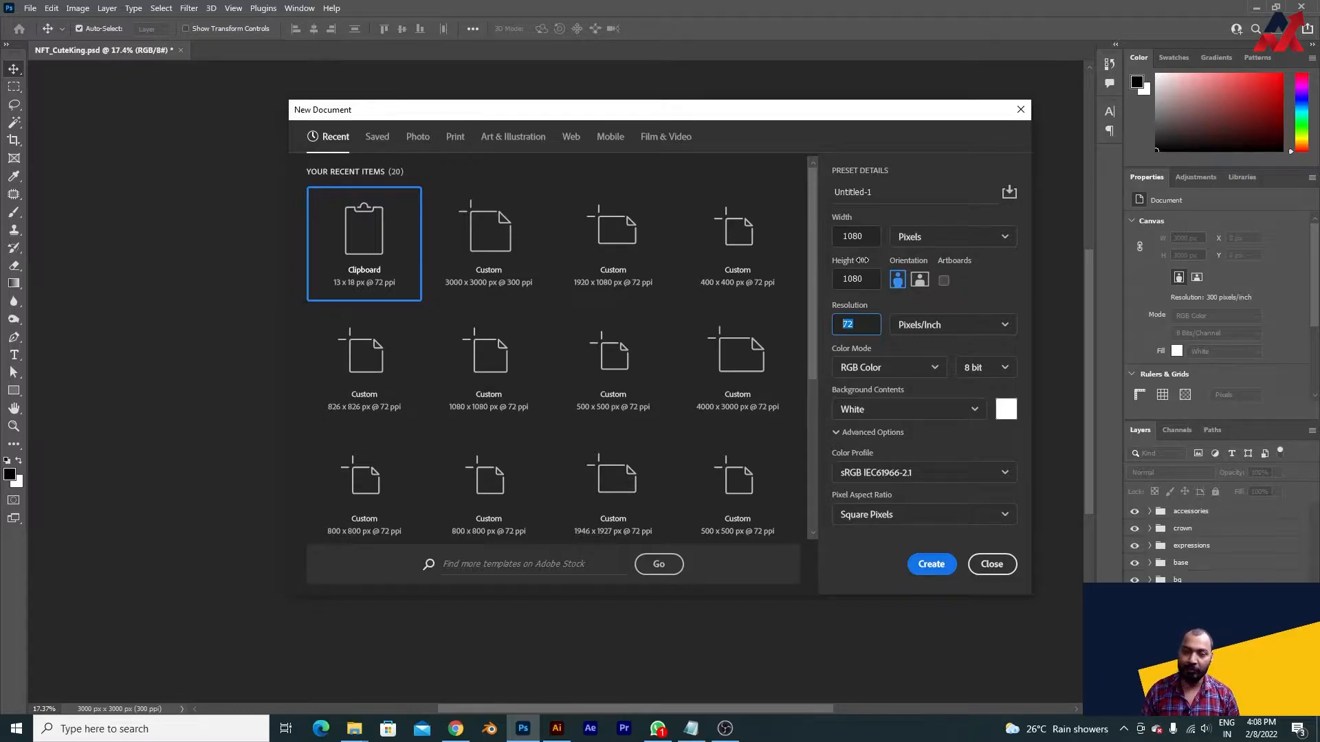
{"action": "left_click", "coordinate": [853, 236]}
{"action": "left_click", "coordinate": [853, 278]}
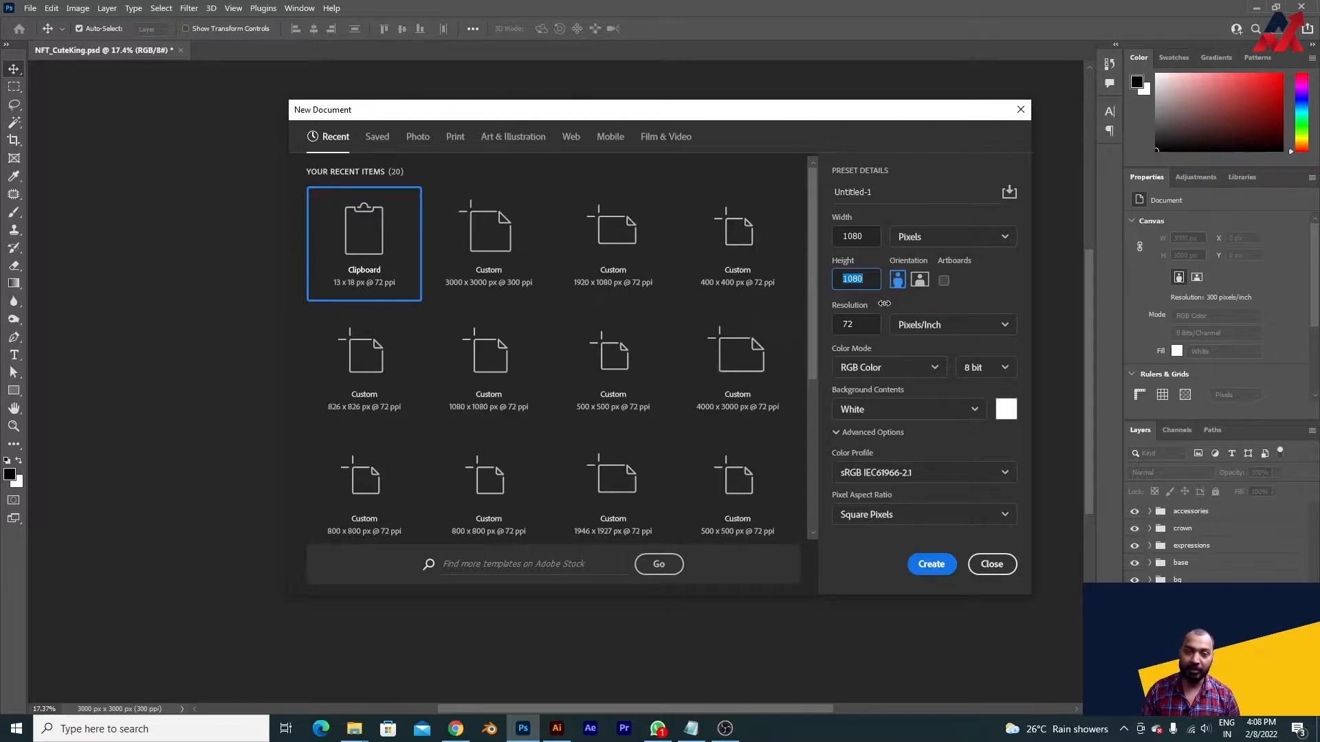
{"action": "left_click", "coordinate": [936, 563]}
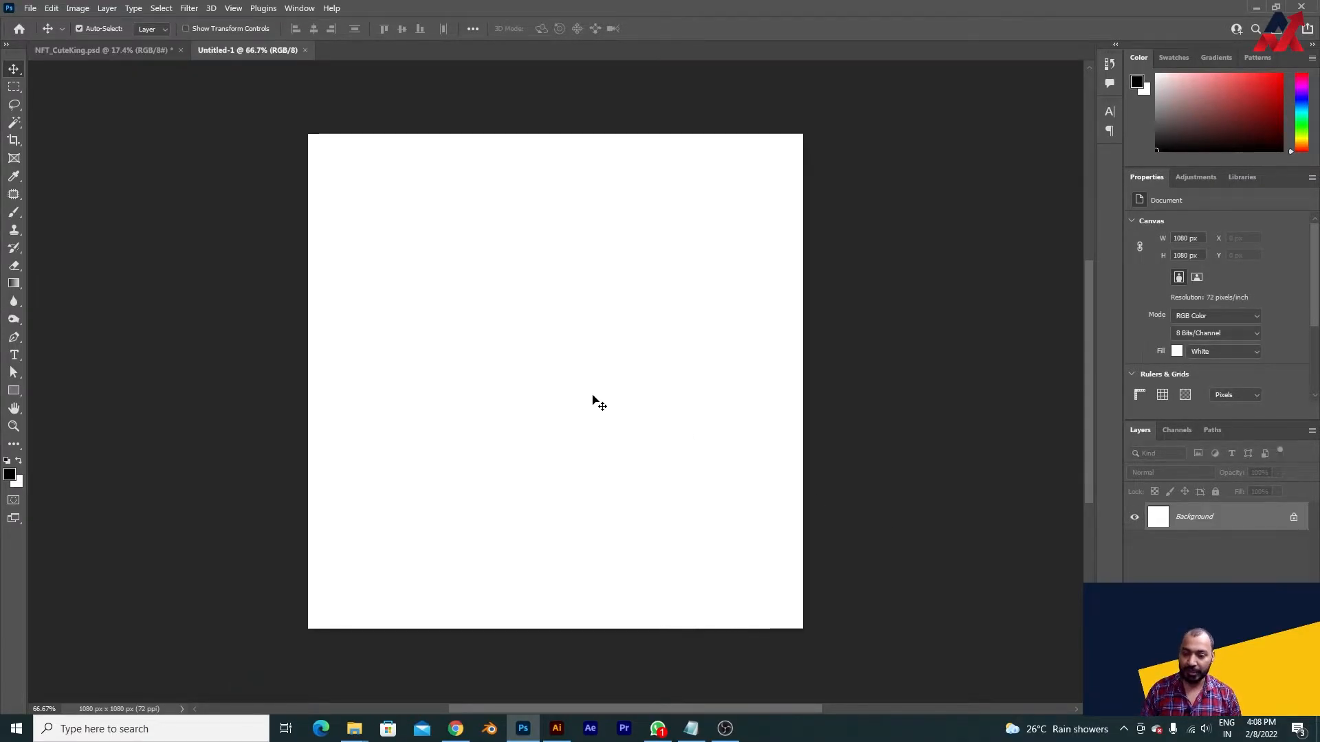
- Switch to Chrome, preview the downloaded white-painted wall texture image and show the file in its folder
{"action": "left_click", "coordinate": [456, 728]}
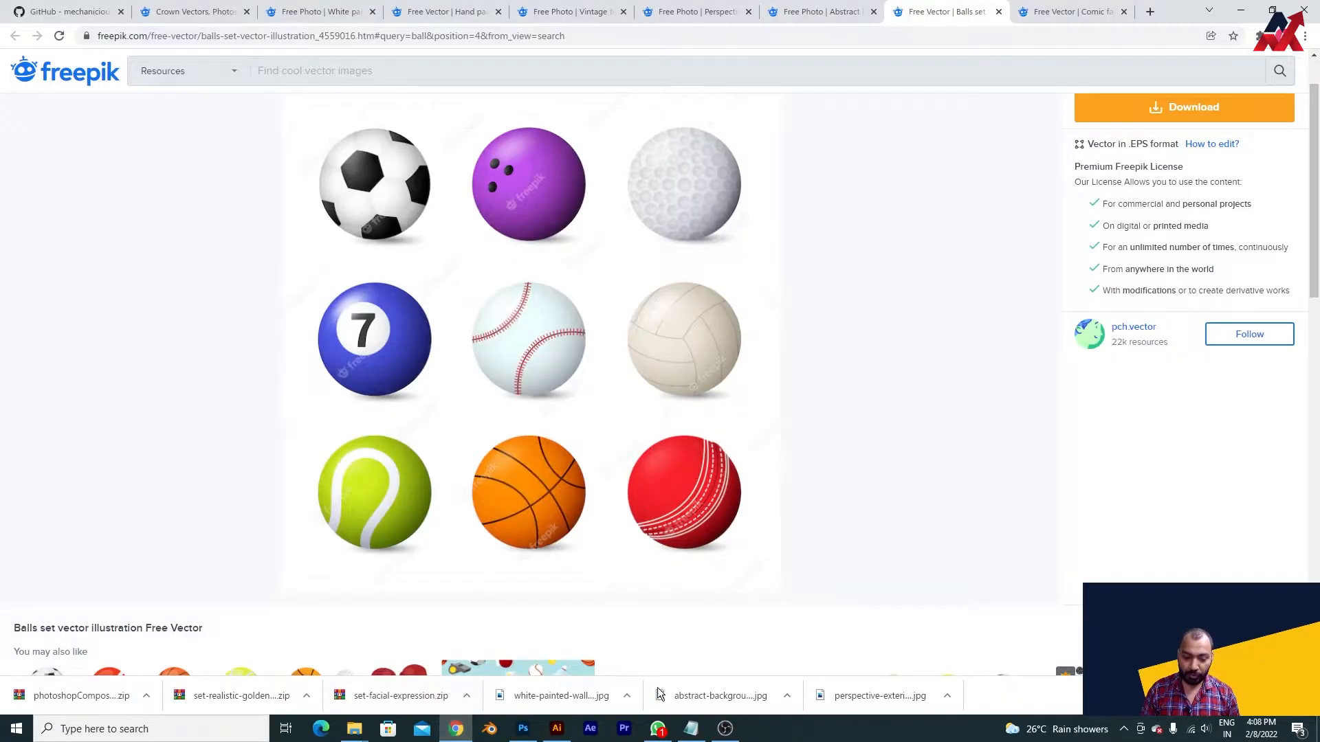
{"action": "left_click", "coordinate": [568, 698]}
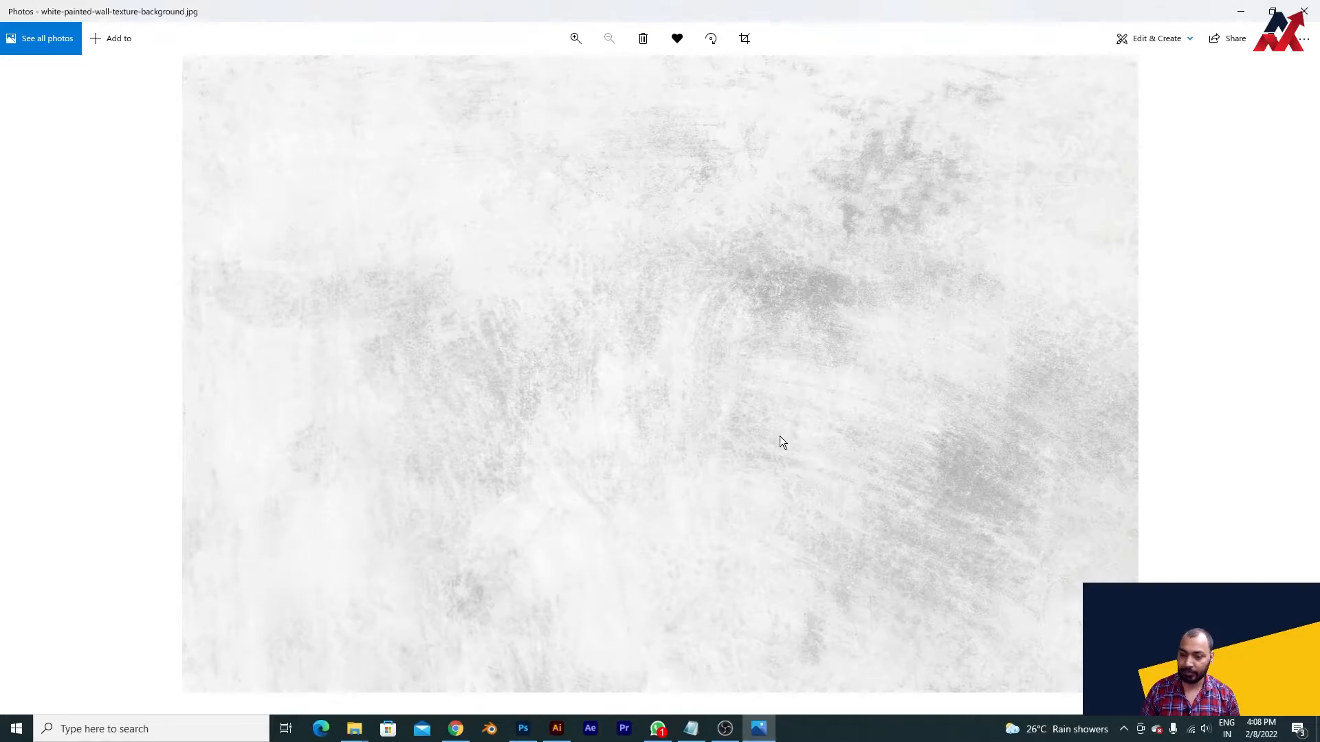
{"action": "left_click", "coordinate": [1304, 10]}
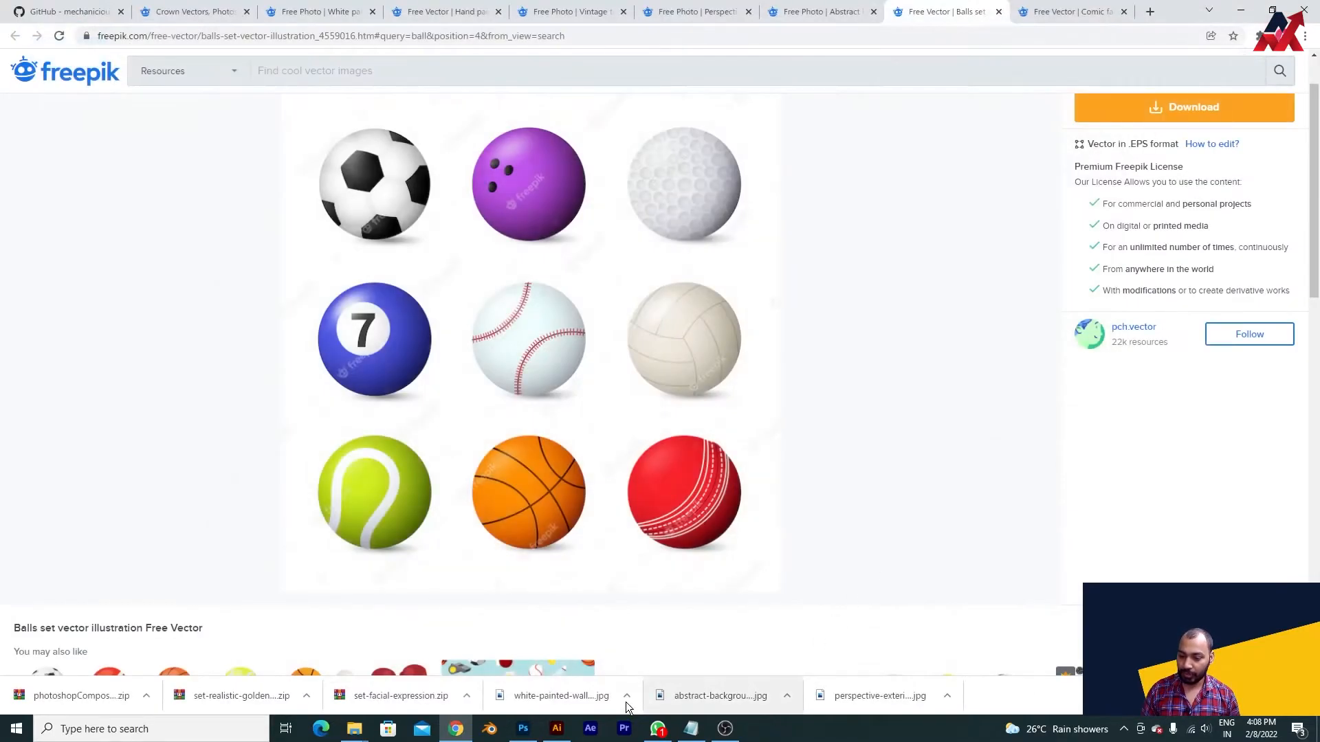
{"action": "left_click", "coordinate": [630, 699]}
{"action": "left_click", "coordinate": [654, 645]}
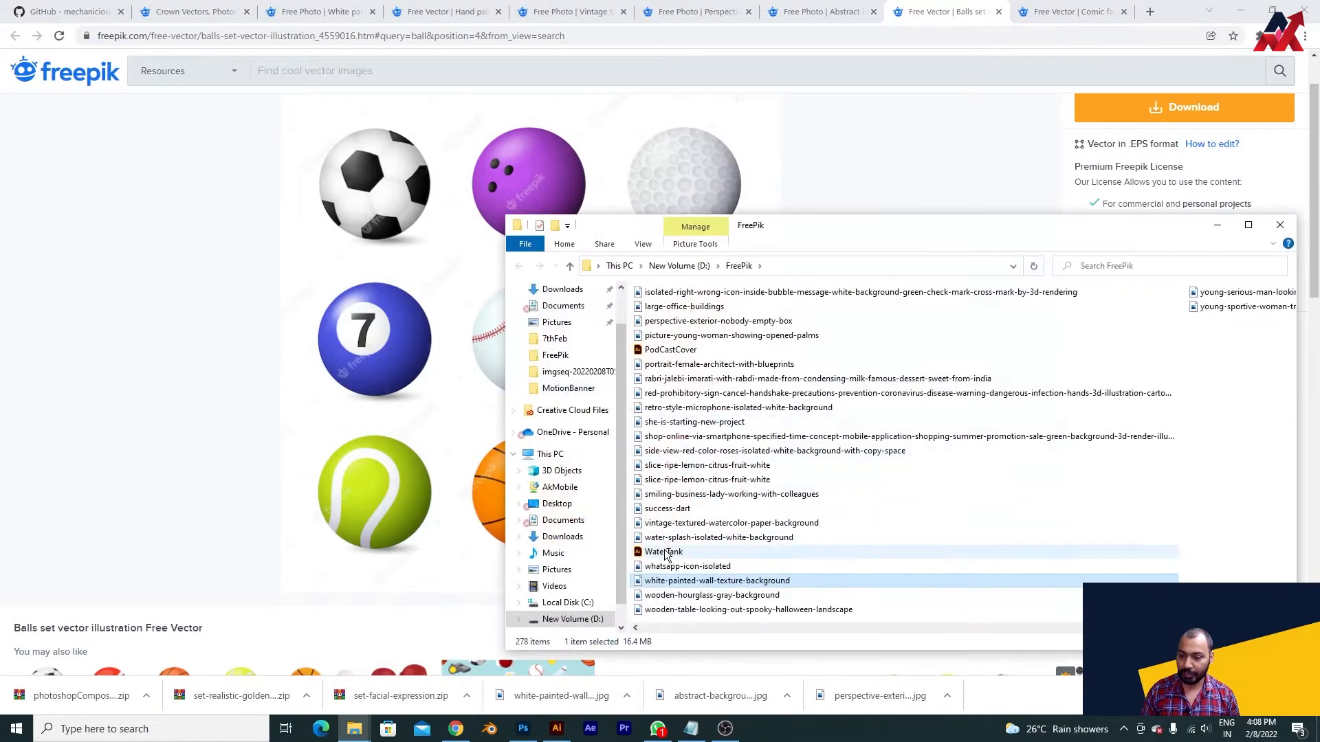
- Place the white-painted-wall-texture-background image in the Photoshop document and scale it to about 99% so it covers the canvas
{"action": "left_click_drag", "start_coordinate": [675, 586], "coordinate": [540, 550]}
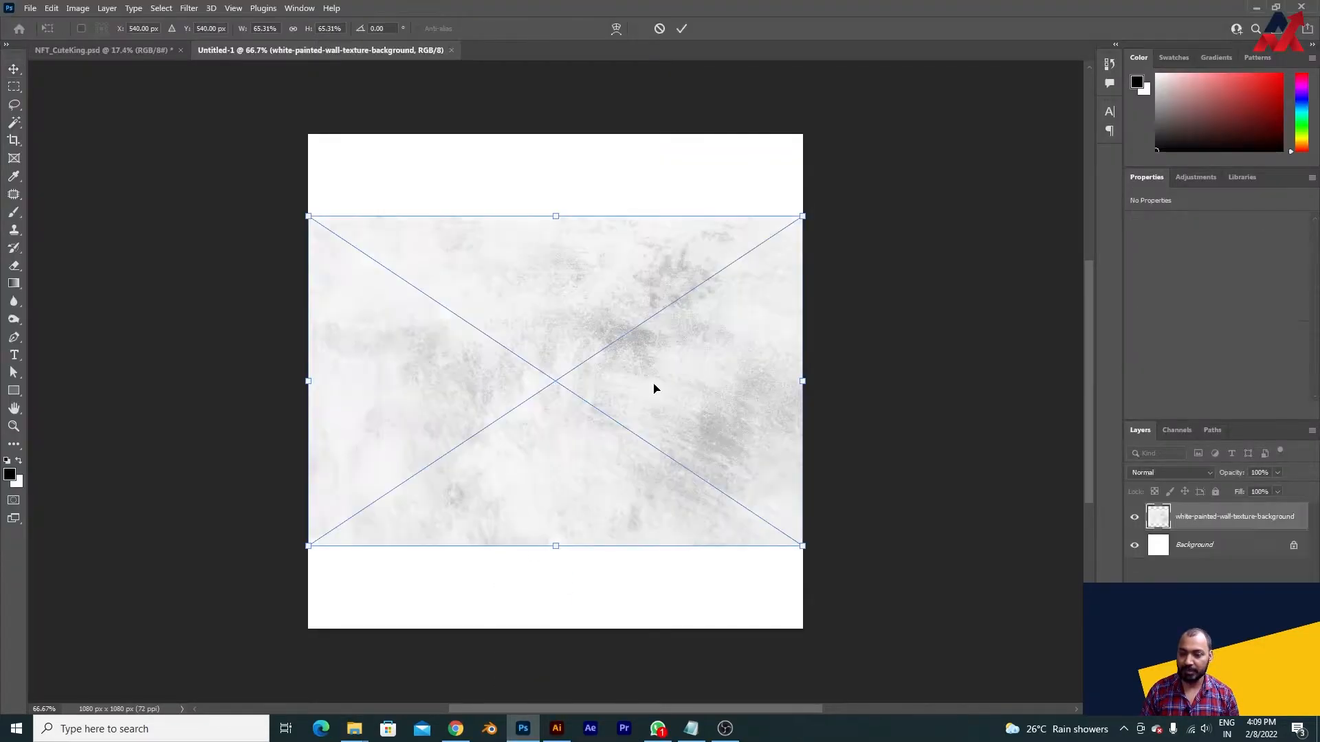
{"action": "left_click_drag", "start_coordinate": [802, 203], "coordinate": [927, 126]}
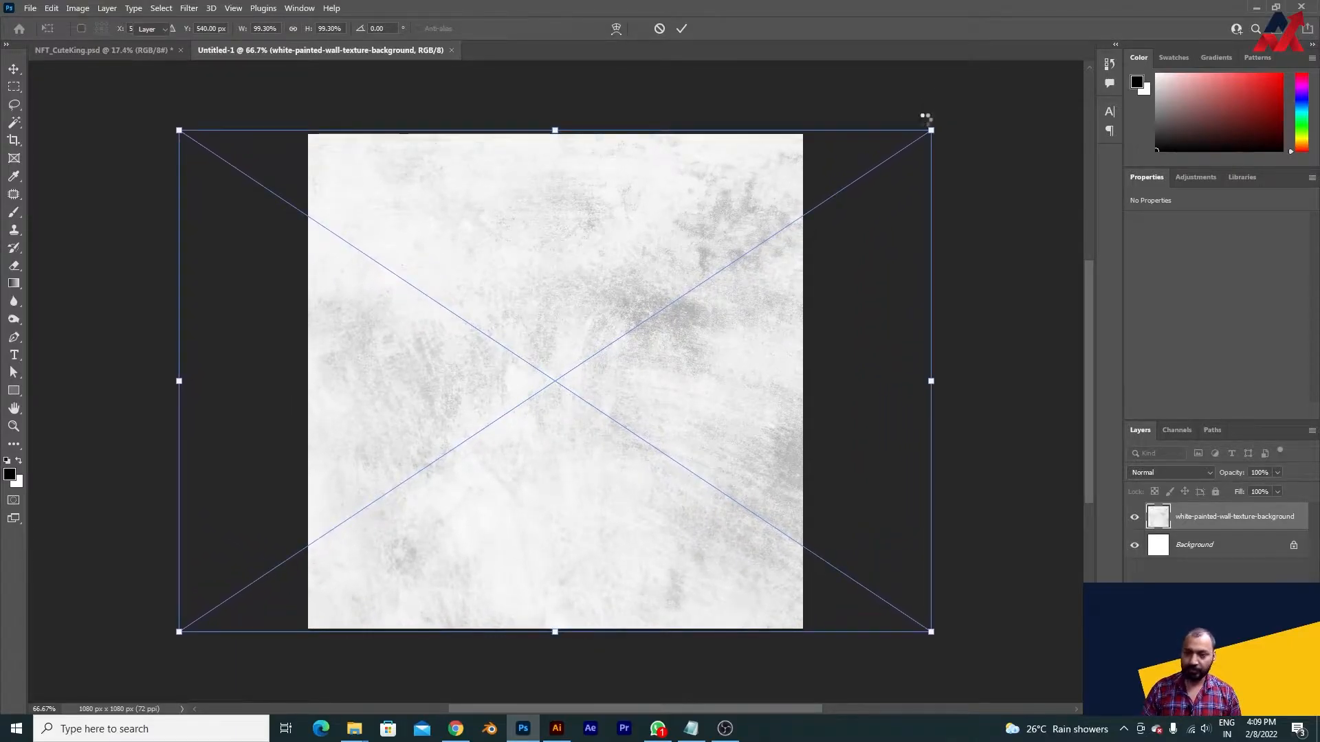
{"action": "key", "text": "Return"}
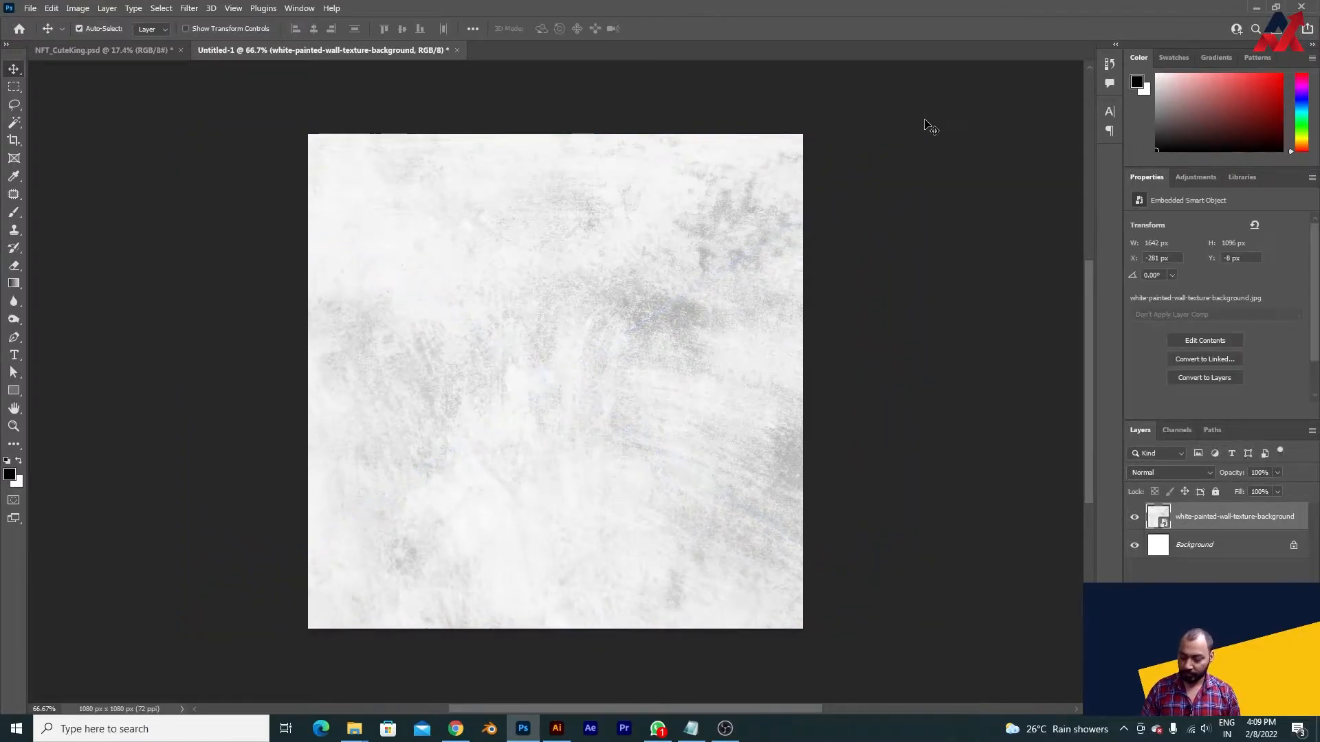
- Rename the wall texture layer to 1 and put it in a group named BG
{"action": "double_click", "coordinate": [1210, 517]}
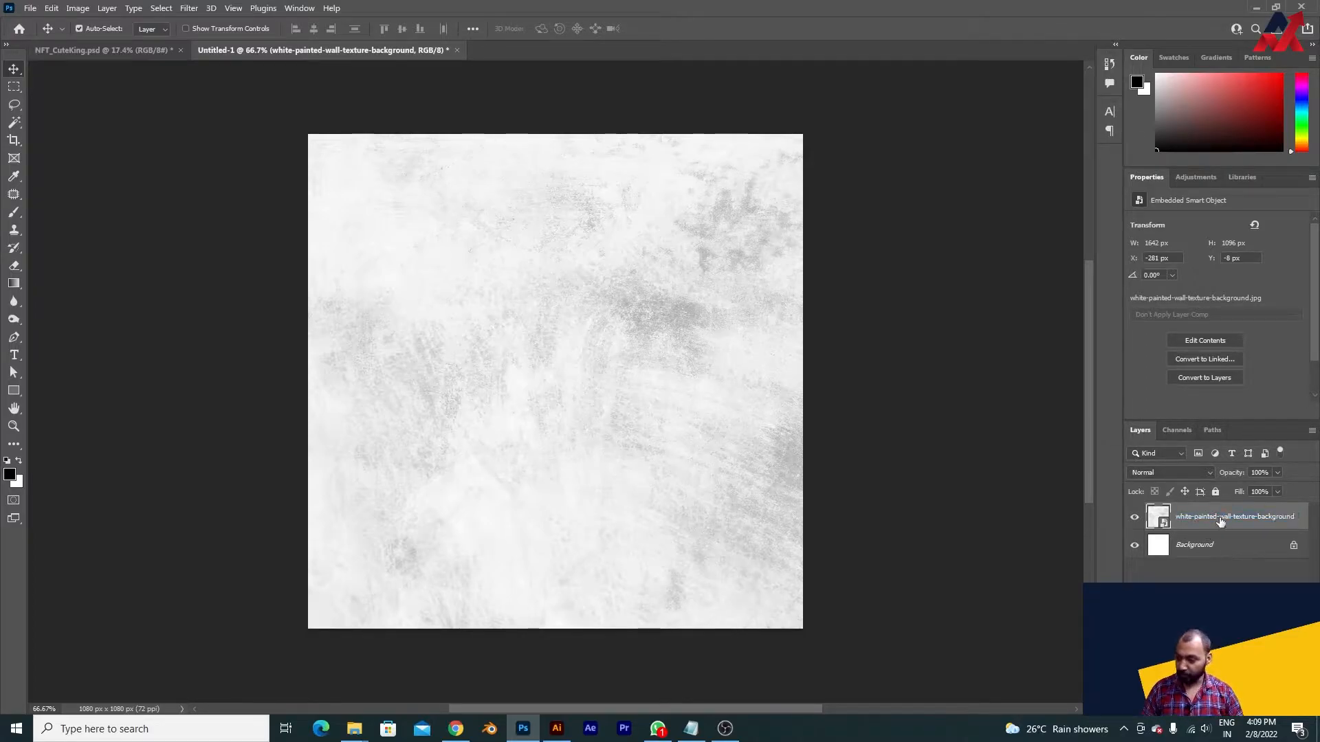
{"action": "type", "text": "1"}
{"action": "key", "text": "Return"}
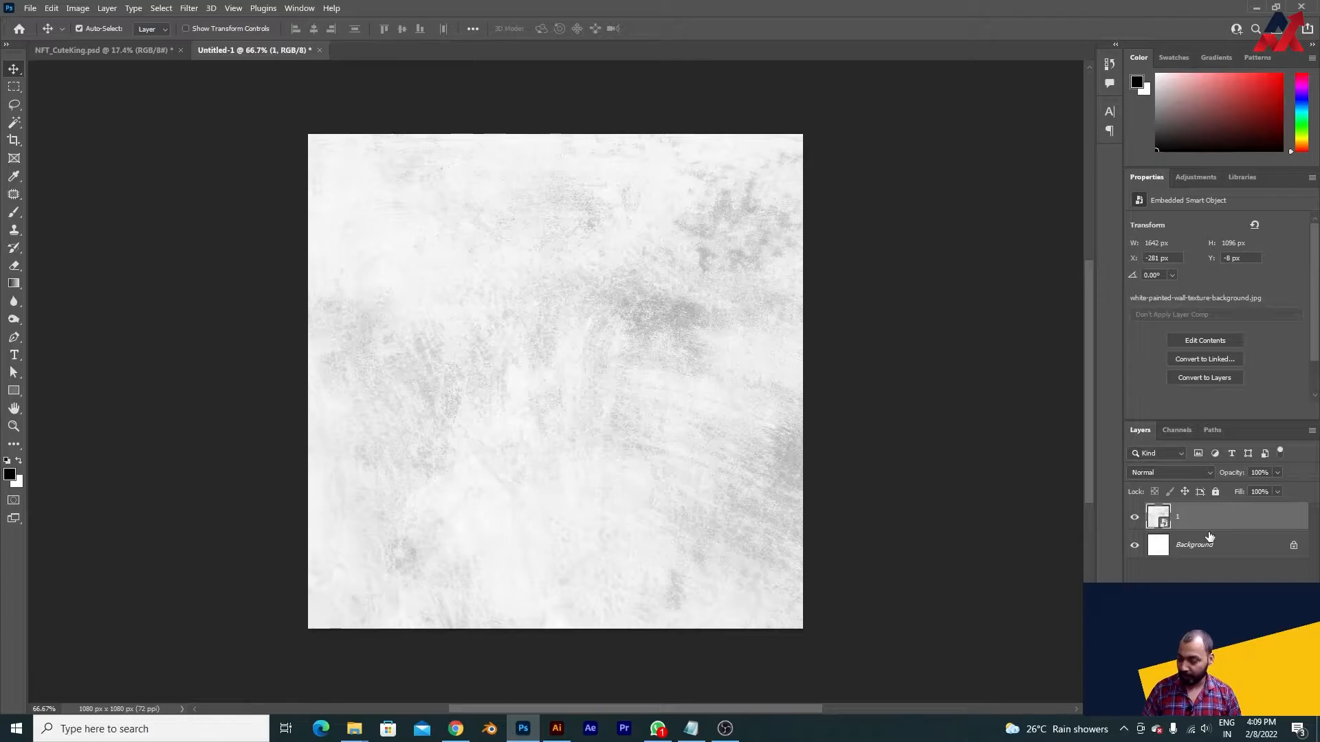
{"action": "key", "text": "ctrl+g"}
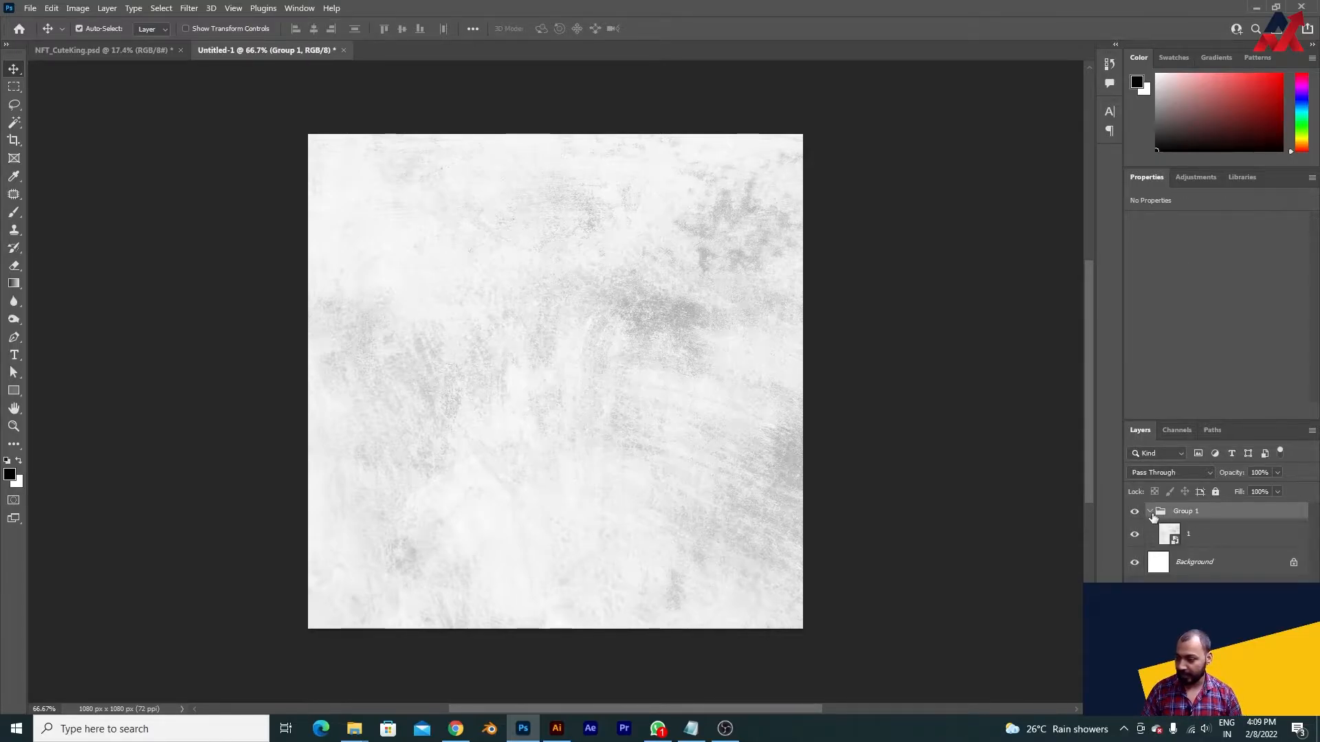
{"action": "double_click", "coordinate": [1190, 511]}
{"action": "type", "text": "BG"}
{"action": "key", "text": "Return"}
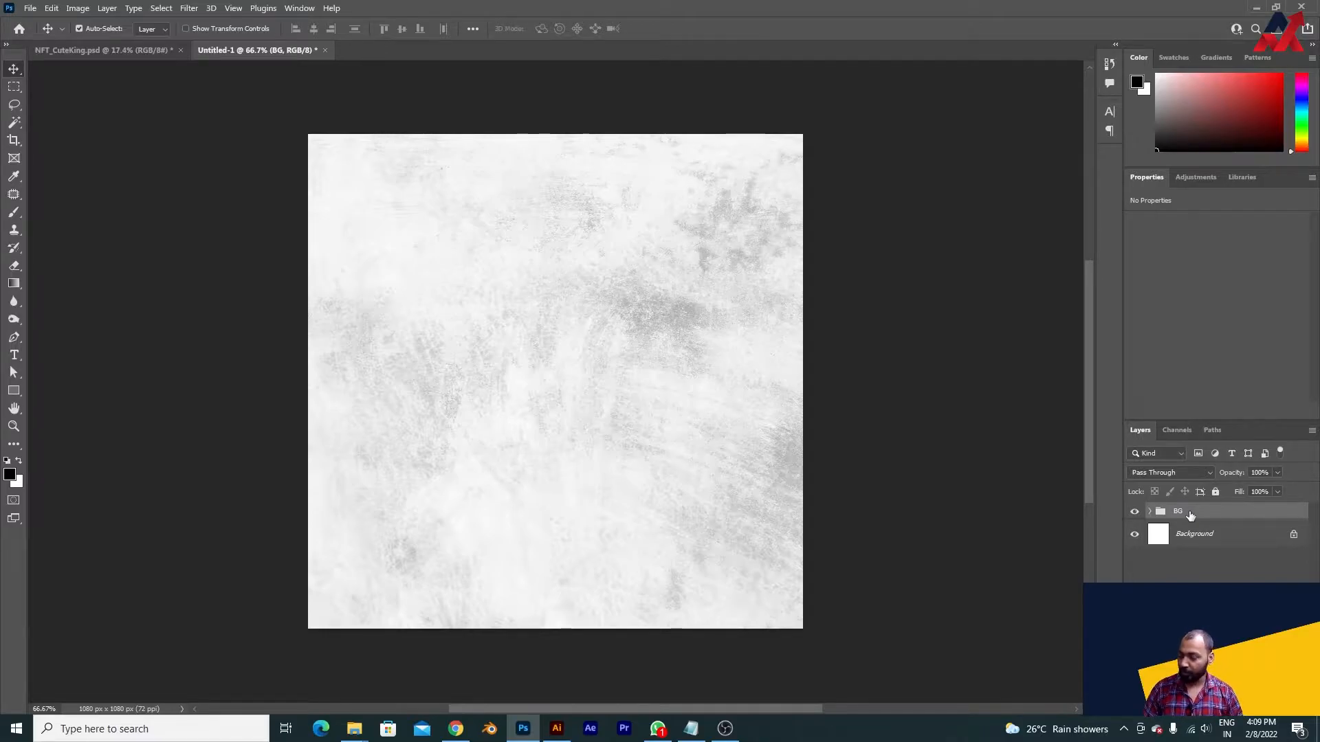
- Add an empty layer group named base above the BG group and collapse it
{"action": "key", "text": "ctrl+g"}
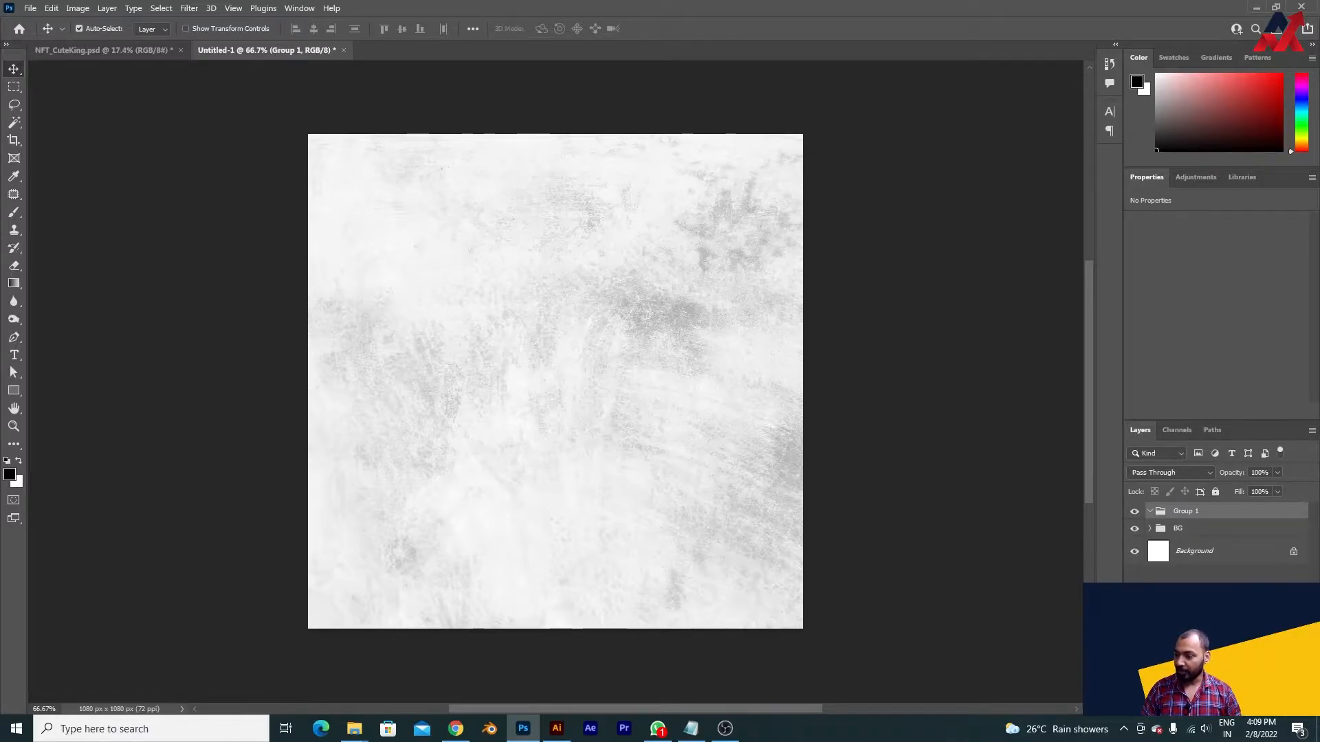
{"action": "double_click", "coordinate": [1186, 514]}
{"action": "type", "text": "base"}
{"action": "key", "text": "Return"}
{"action": "left_click", "coordinate": [1149, 511]}
- Add an empty layer group named expression above the base group and collapse it
{"action": "left_click", "coordinate": [1238, 707]}
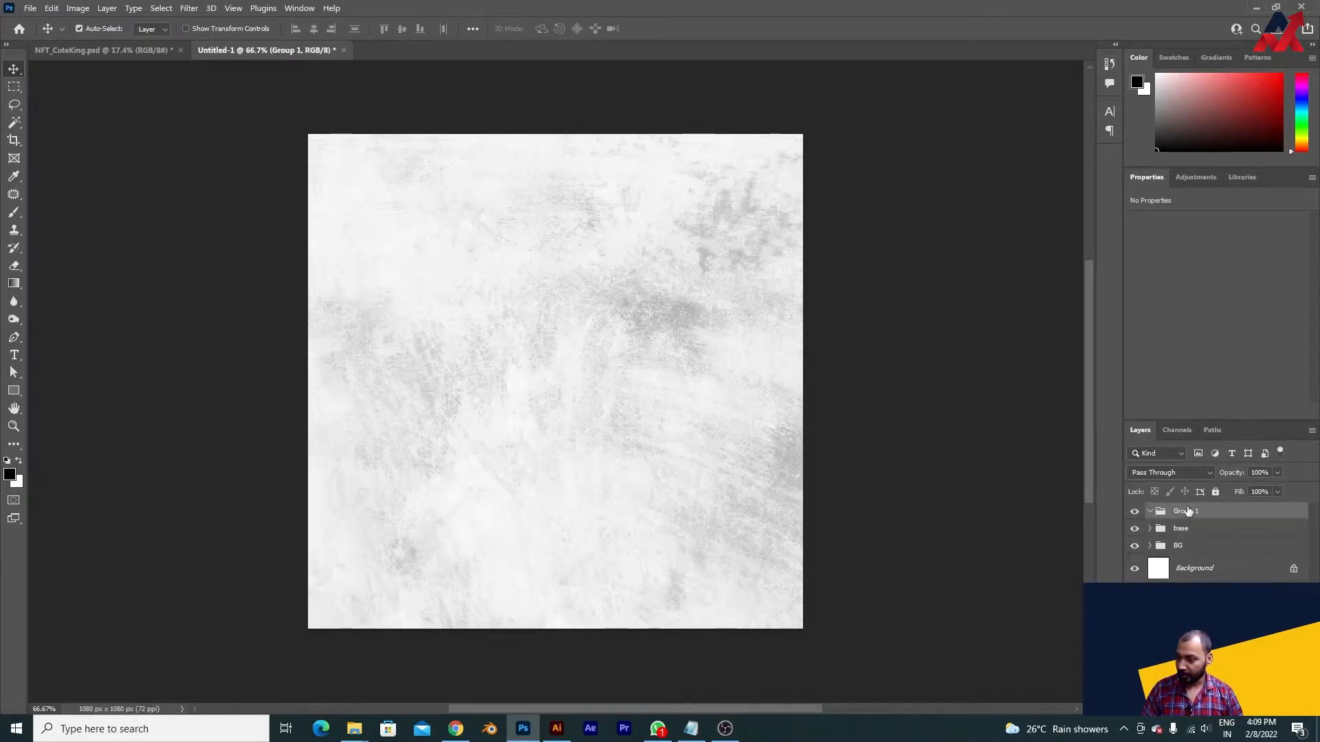
{"action": "double_click", "coordinate": [1188, 514]}
{"action": "type", "text": "expression"}
{"action": "key", "text": "Return"}
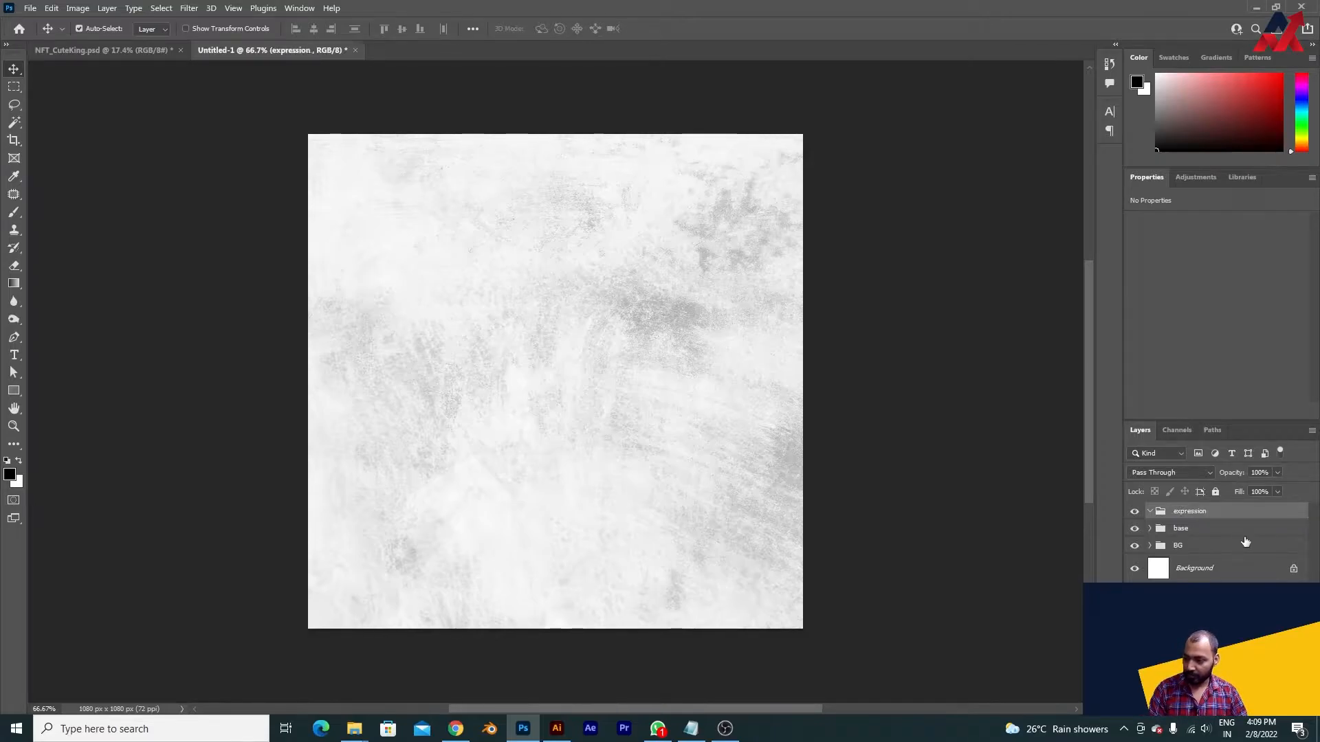
{"action": "left_click", "coordinate": [1151, 512]}
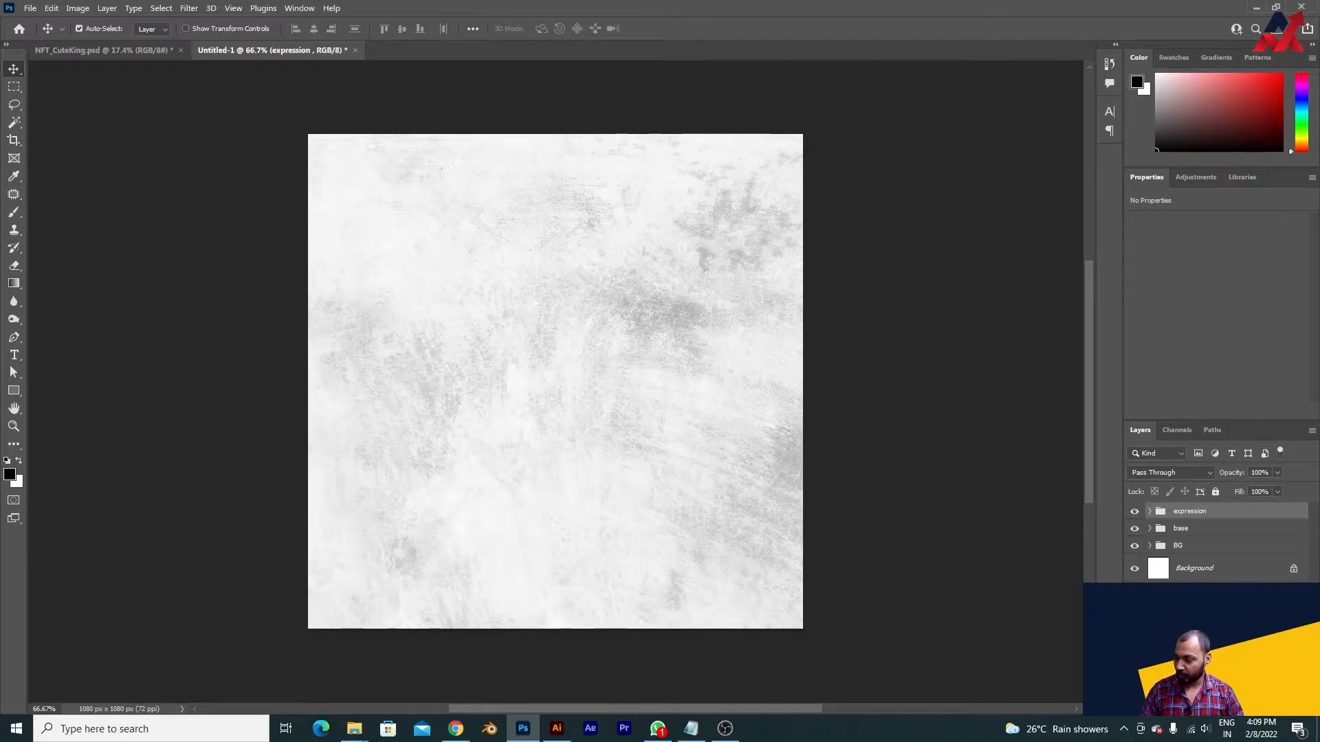
- Add an empty layer group named crown above the expression group
{"action": "left_click", "coordinate": [1240, 708]}
{"action": "double_click", "coordinate": [1192, 512]}
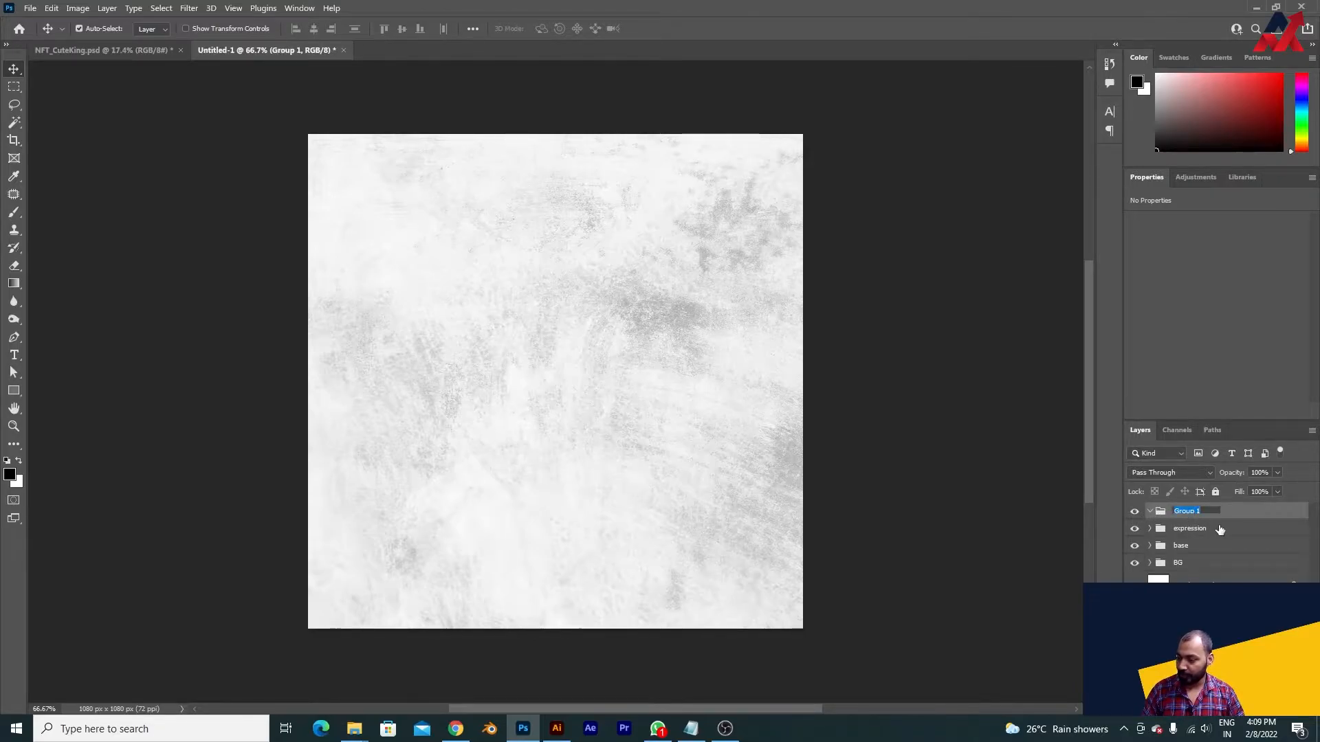
{"action": "type", "text": "crown"}
{"action": "key", "text": "Return"}
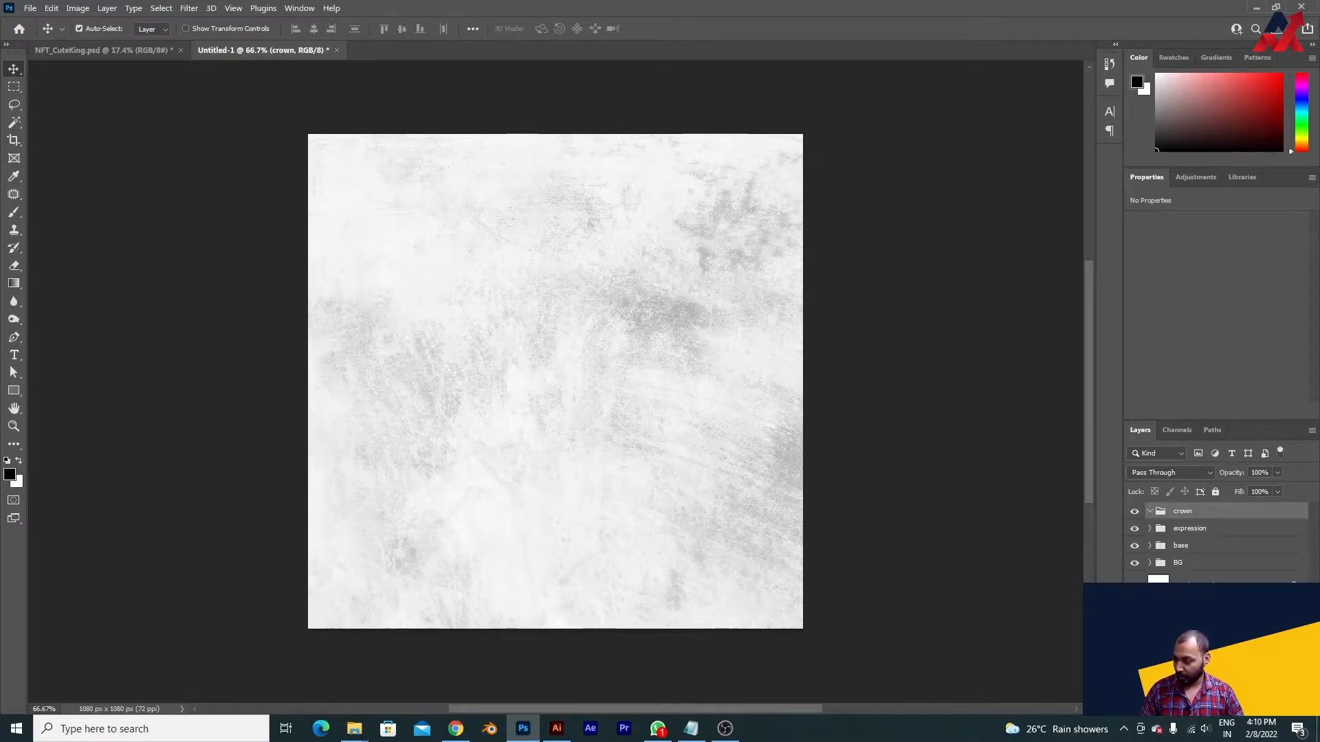
- Add an empty layer group named accessories above the crown group and collapse it
{"action": "key", "text": "ctrl+g"}
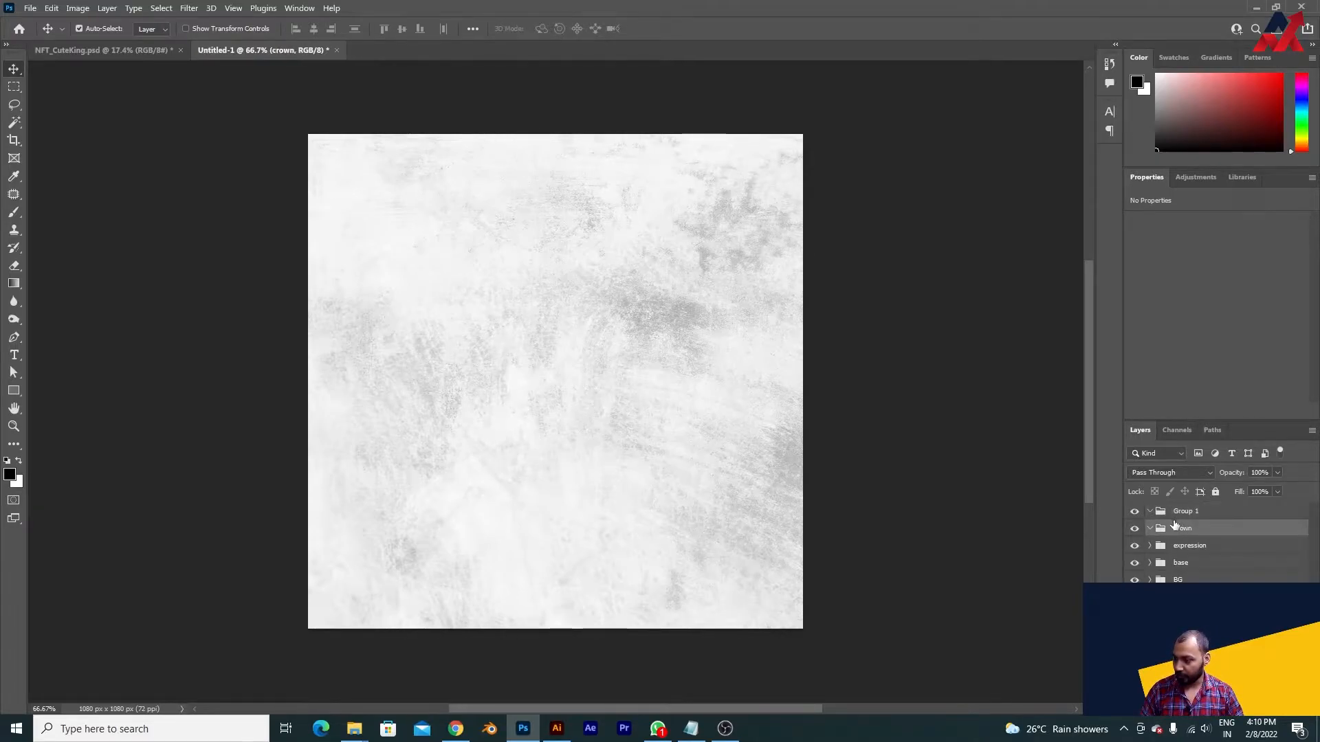
{"action": "double_click", "coordinate": [1185, 512]}
{"action": "type", "text": "accessories"}
{"action": "key", "text": "Return"}
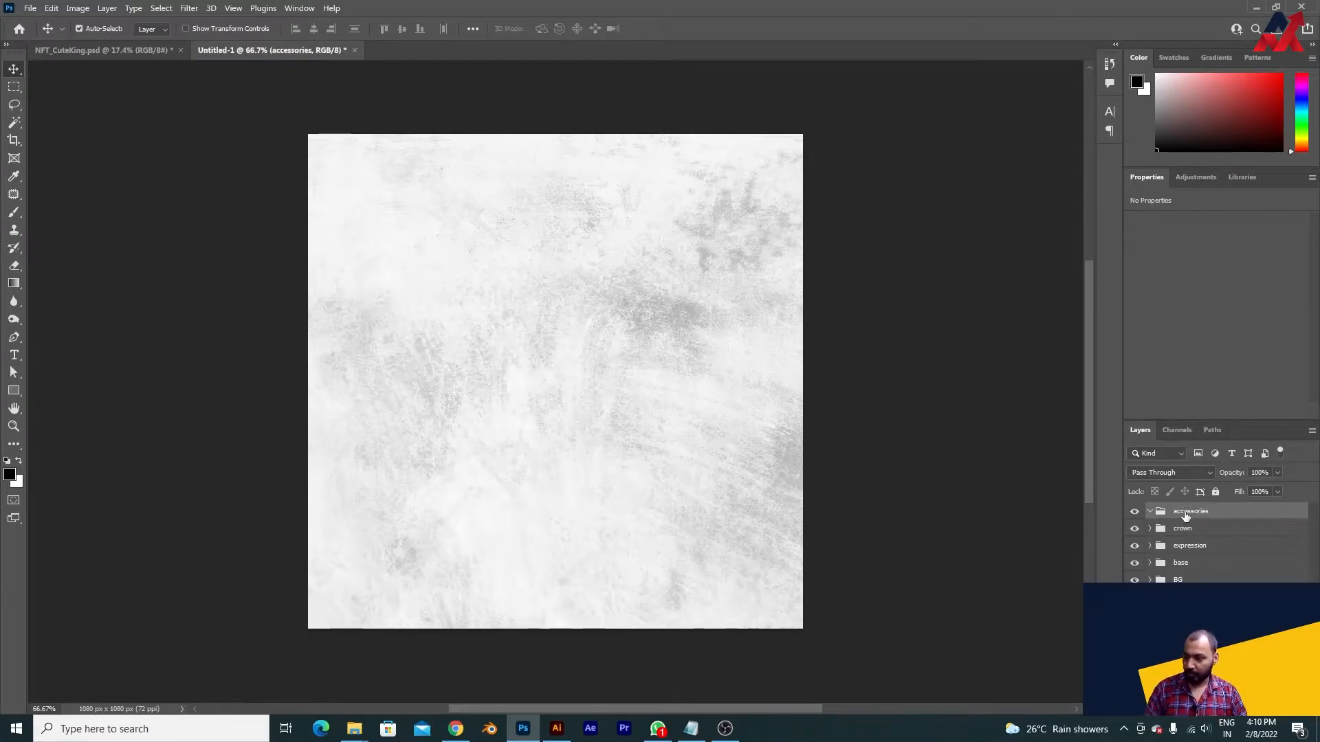
{"action": "left_click", "coordinate": [1150, 512]}
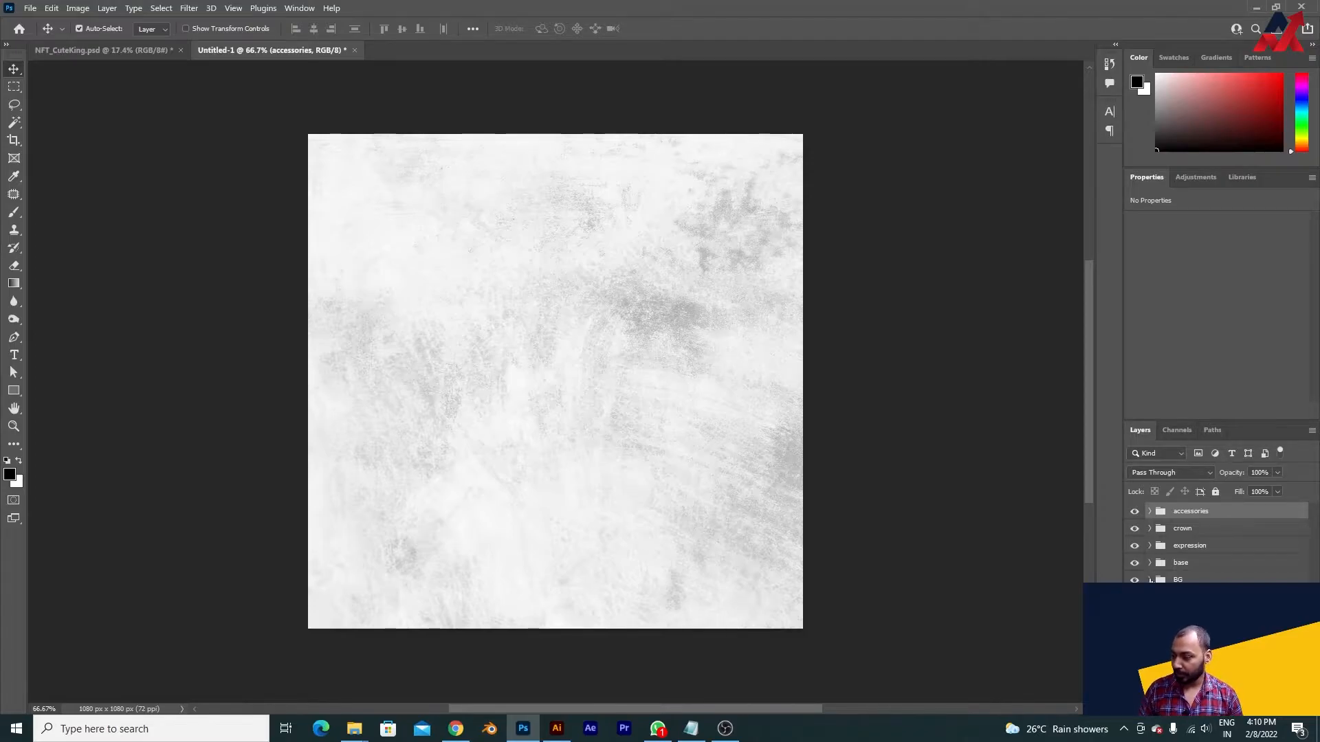
- Select the base group, and bring up the 421.eps ball artwork in Illustrator
{"action": "left_click", "coordinate": [1178, 568]}
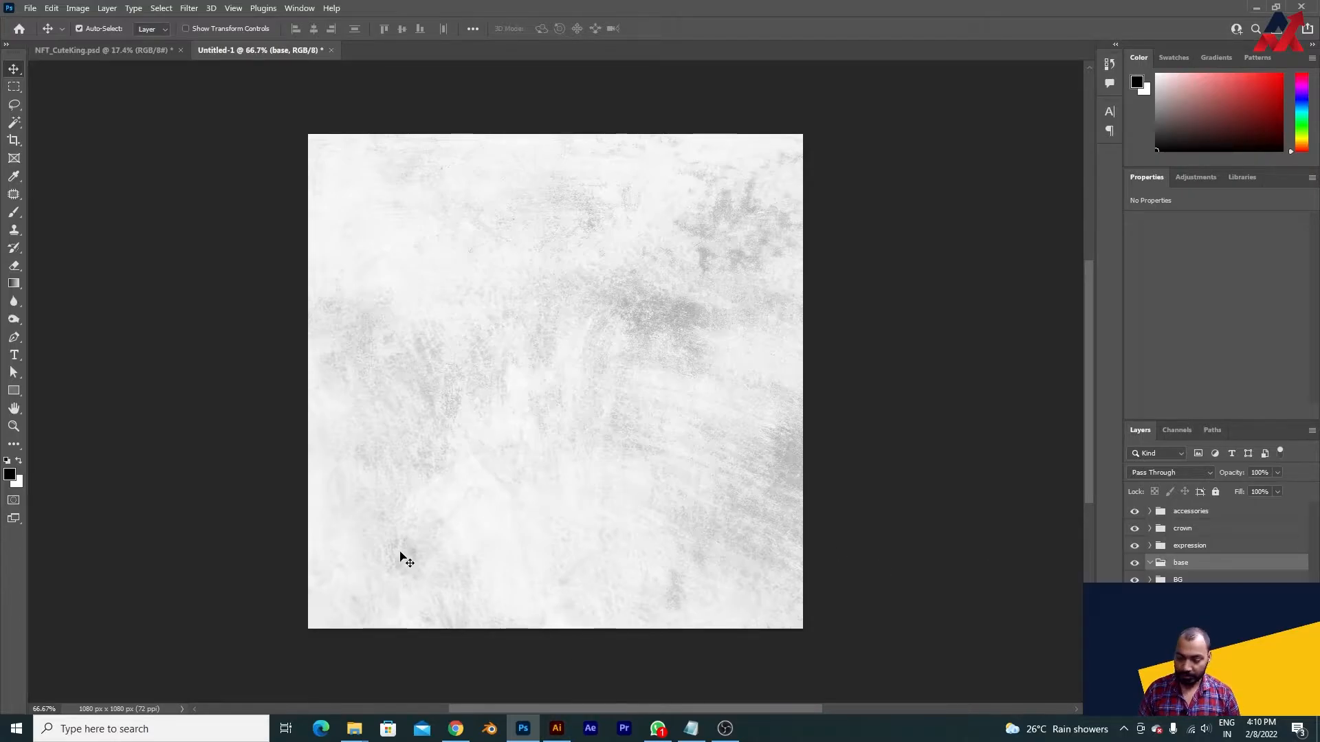
{"action": "left_click", "coordinate": [456, 728]}
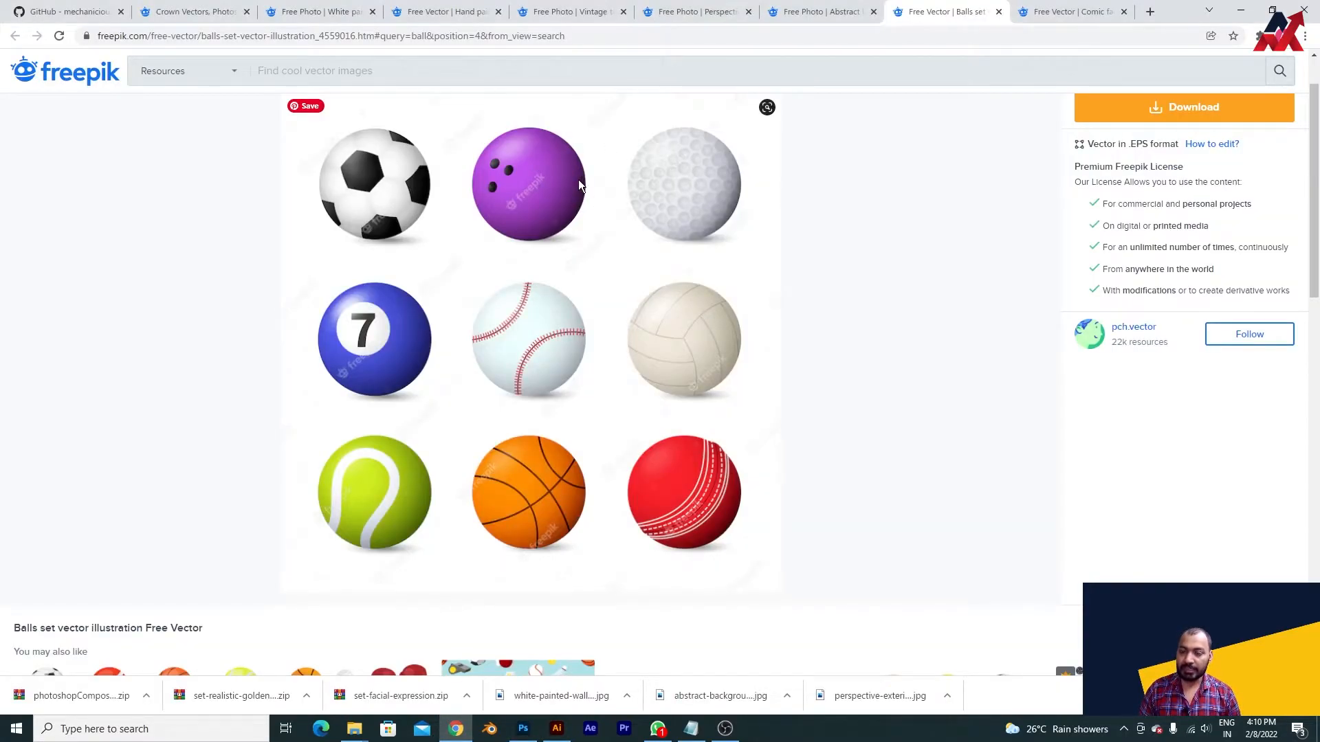
{"action": "left_click", "coordinate": [556, 729]}
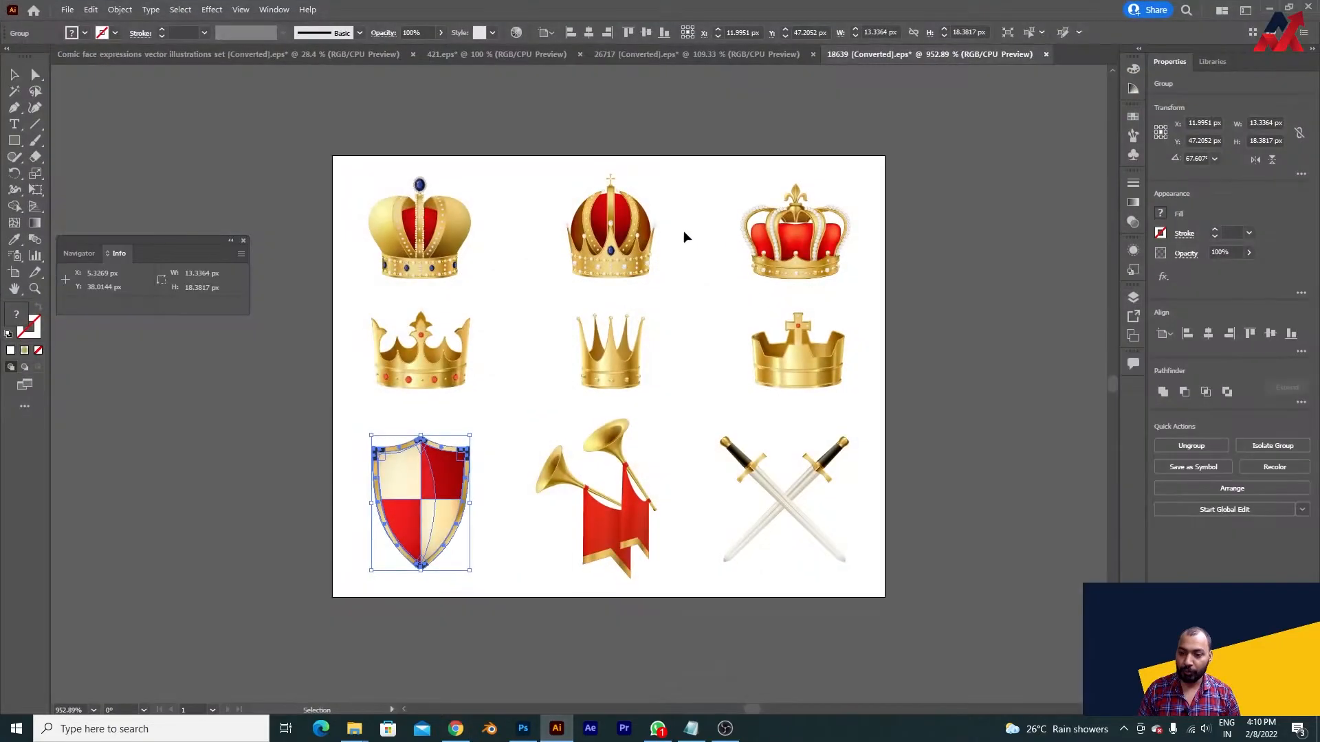
{"action": "left_click", "coordinate": [682, 57]}
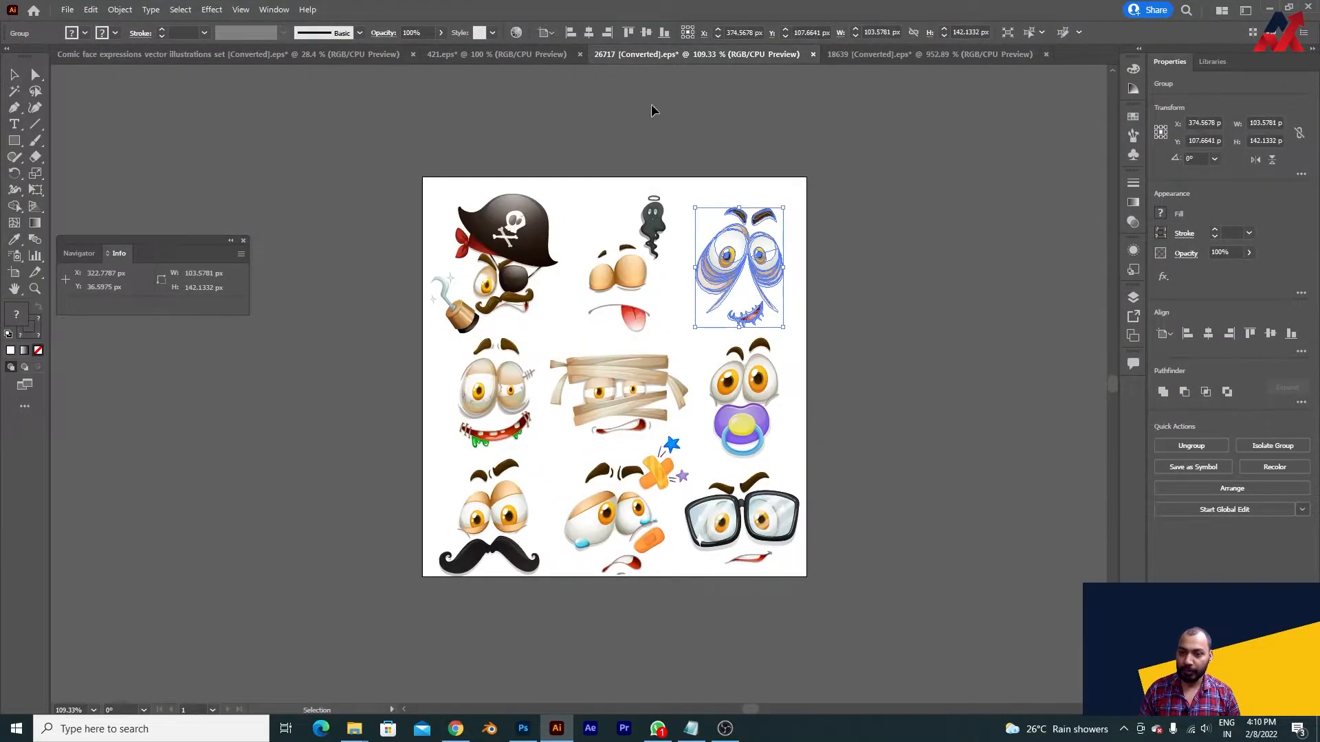
{"action": "left_click", "coordinate": [530, 52]}
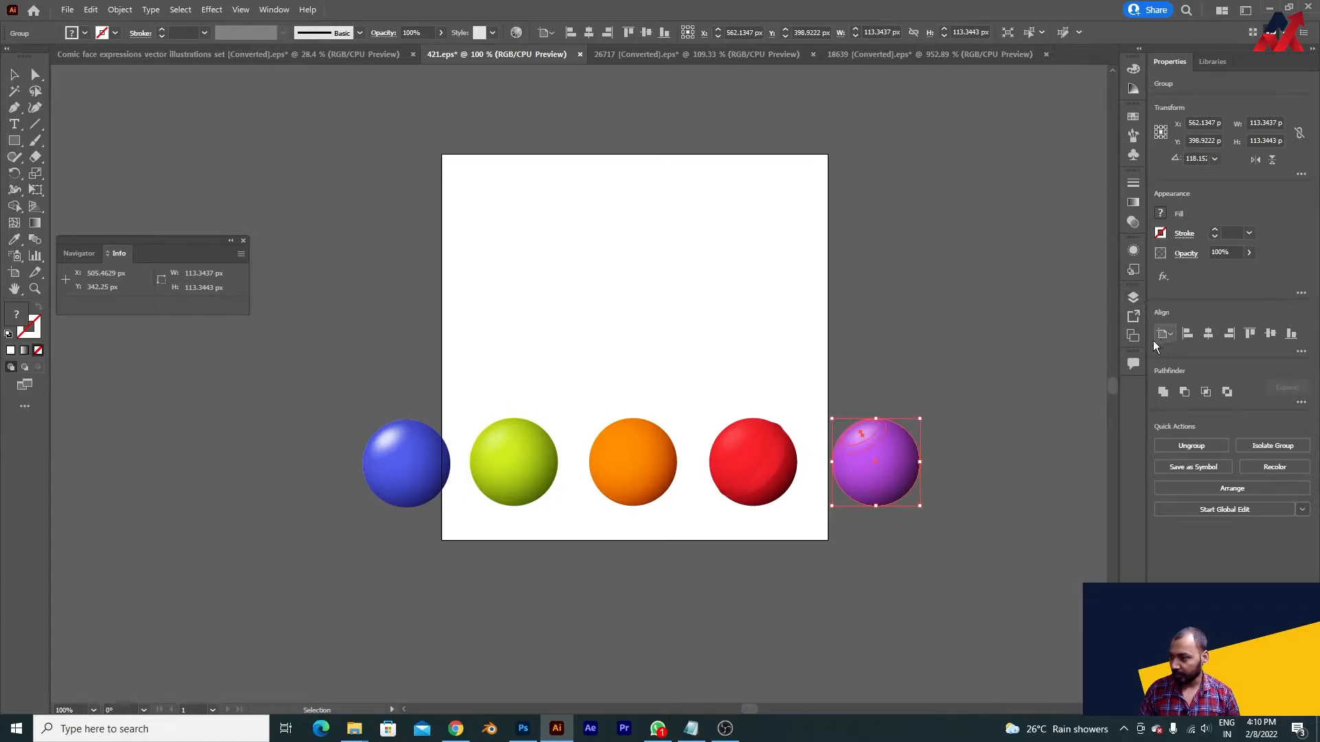
- Show the hidden Слой 1 layer that holds the original patterned balls
{"action": "left_click", "coordinate": [1133, 336]}
{"action": "left_click", "coordinate": [975, 294]}
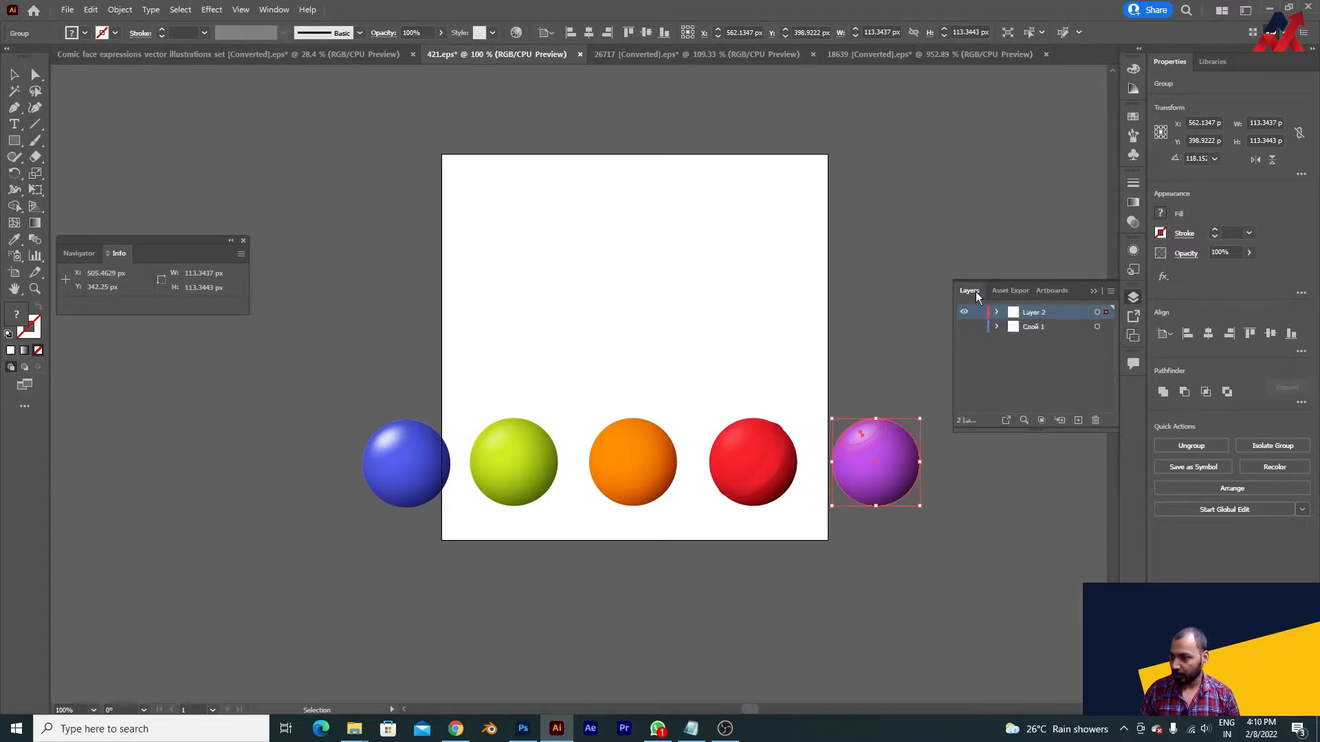
{"action": "left_click", "coordinate": [963, 326]}
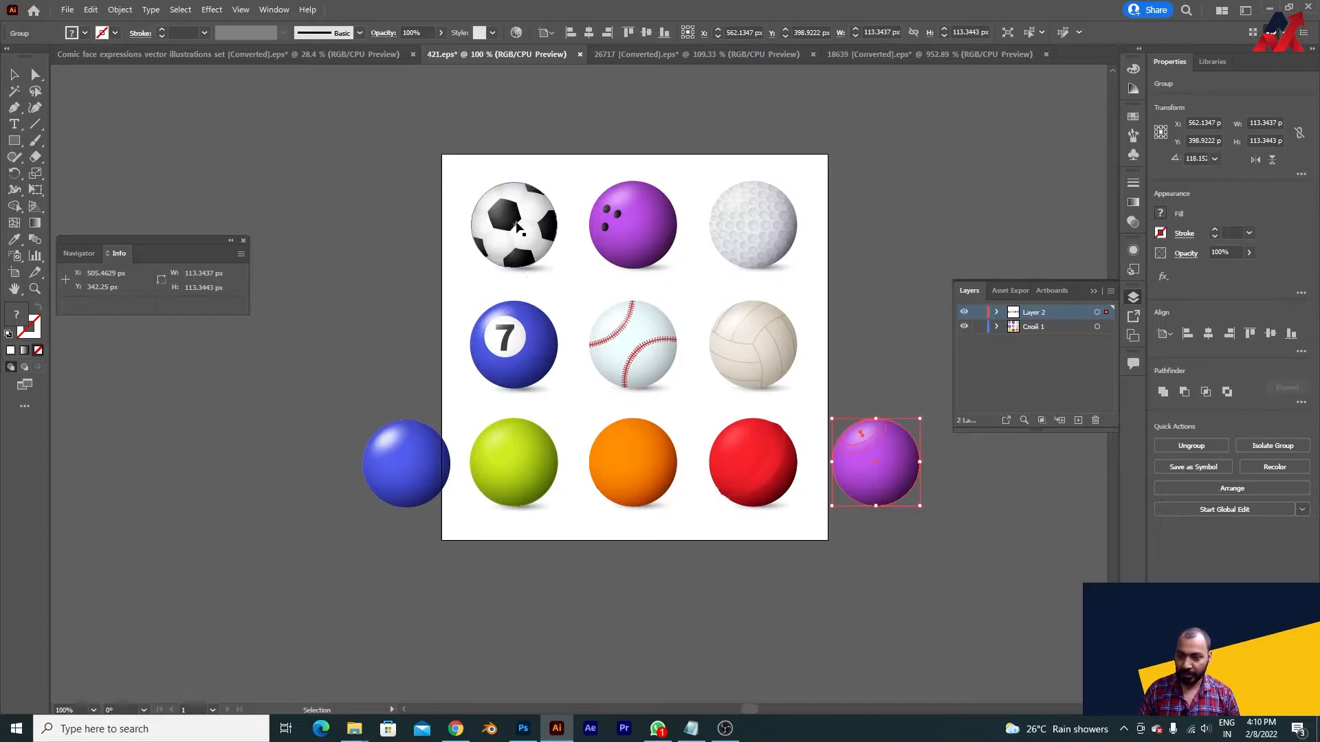
- Move the plain coloured balls aside to compare them with the patterned originals underneath, and undo the moves
{"action": "left_click", "coordinate": [512, 447]}
{"action": "left_click_drag", "start_coordinate": [404, 456], "coordinate": [412, 489], "text": "shift"}
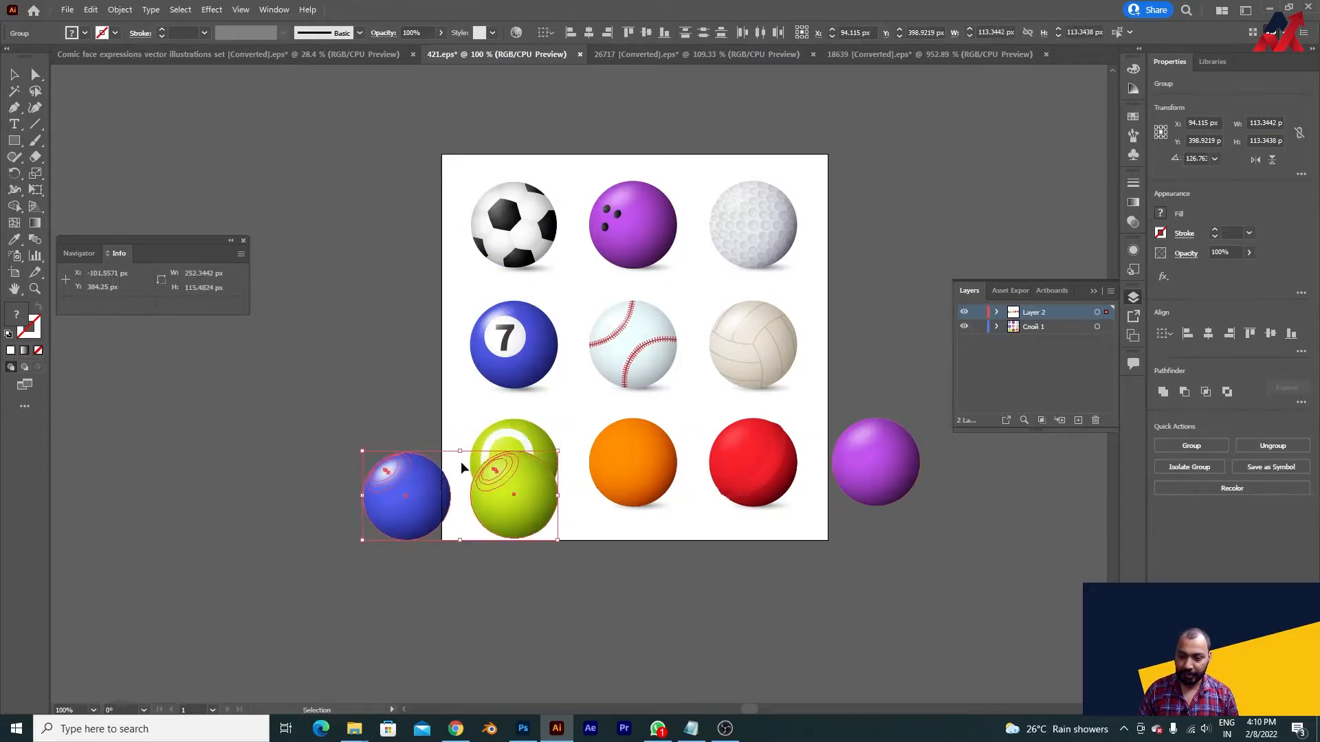
{"action": "key", "text": "ctrl+z"}
{"action": "left_click_drag", "start_coordinate": [628, 454], "coordinate": [643, 502], "text": "shift"}
{"action": "key", "text": "ctrl+z"}
{"action": "left_click_drag", "start_coordinate": [756, 458], "coordinate": [757, 506], "text": "shift"}
{"action": "key", "text": "ctrl+z"}
{"action": "left_click_drag", "start_coordinate": [889, 451], "coordinate": [896, 554], "text": "shift"}
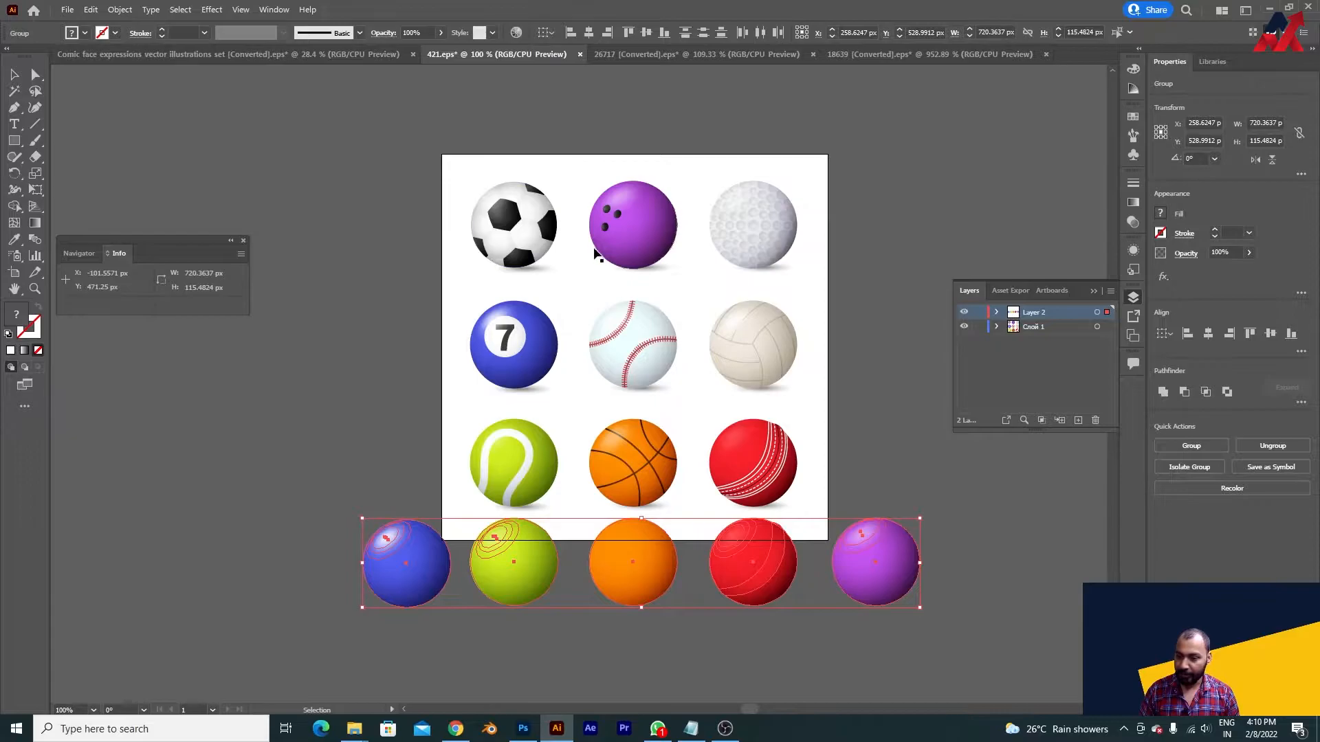
{"action": "key", "text": "ctrl+z"}
{"action": "left_click_drag", "start_coordinate": [649, 477], "coordinate": [628, 585]}
{"action": "key", "text": "ctrl+z"}
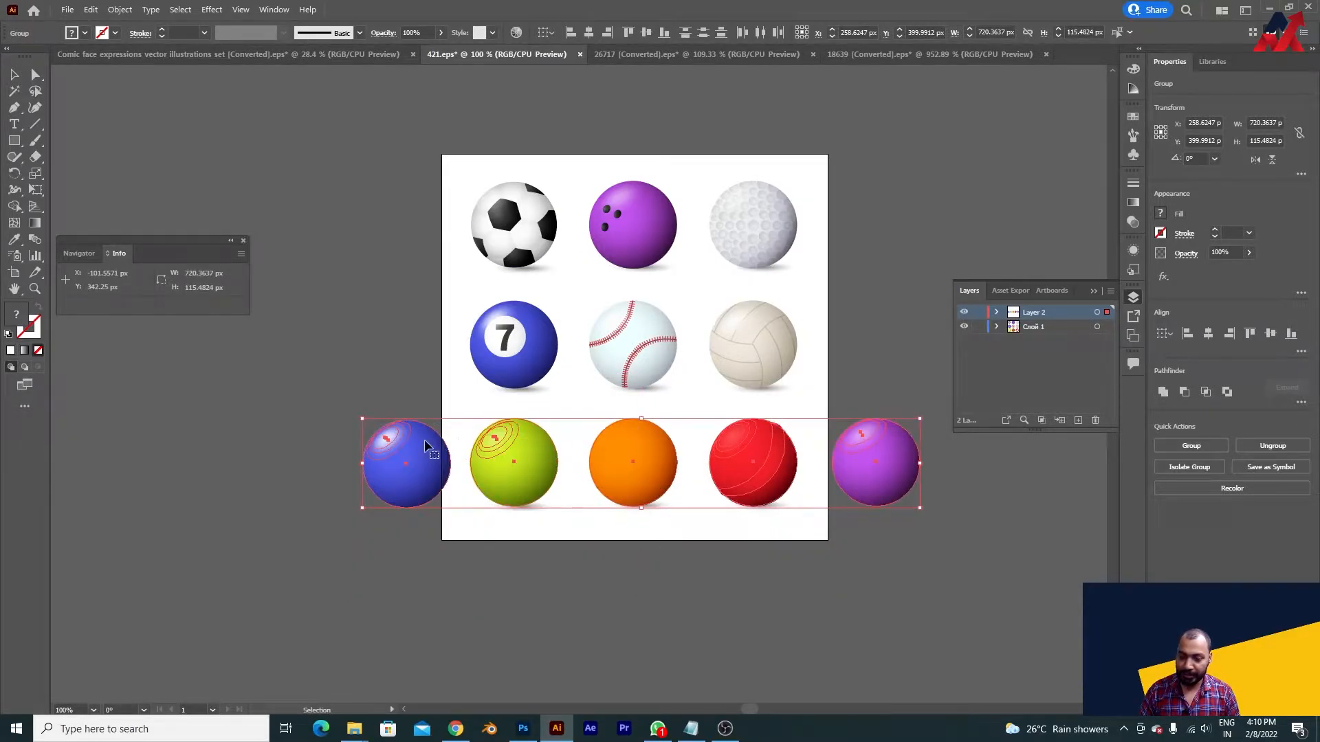
{"action": "left_click", "coordinate": [595, 575]}
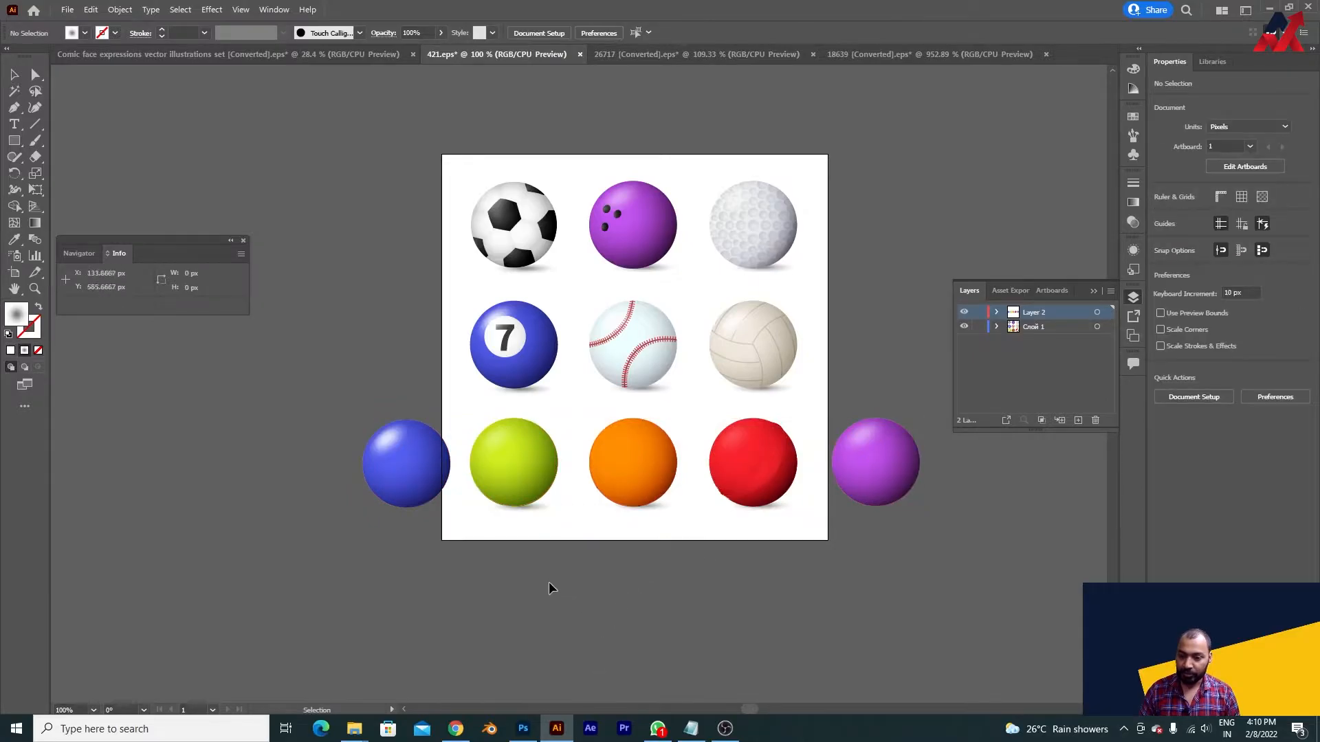
{"action": "left_click", "coordinate": [433, 497]}
{"action": "left_click", "coordinate": [813, 595]}
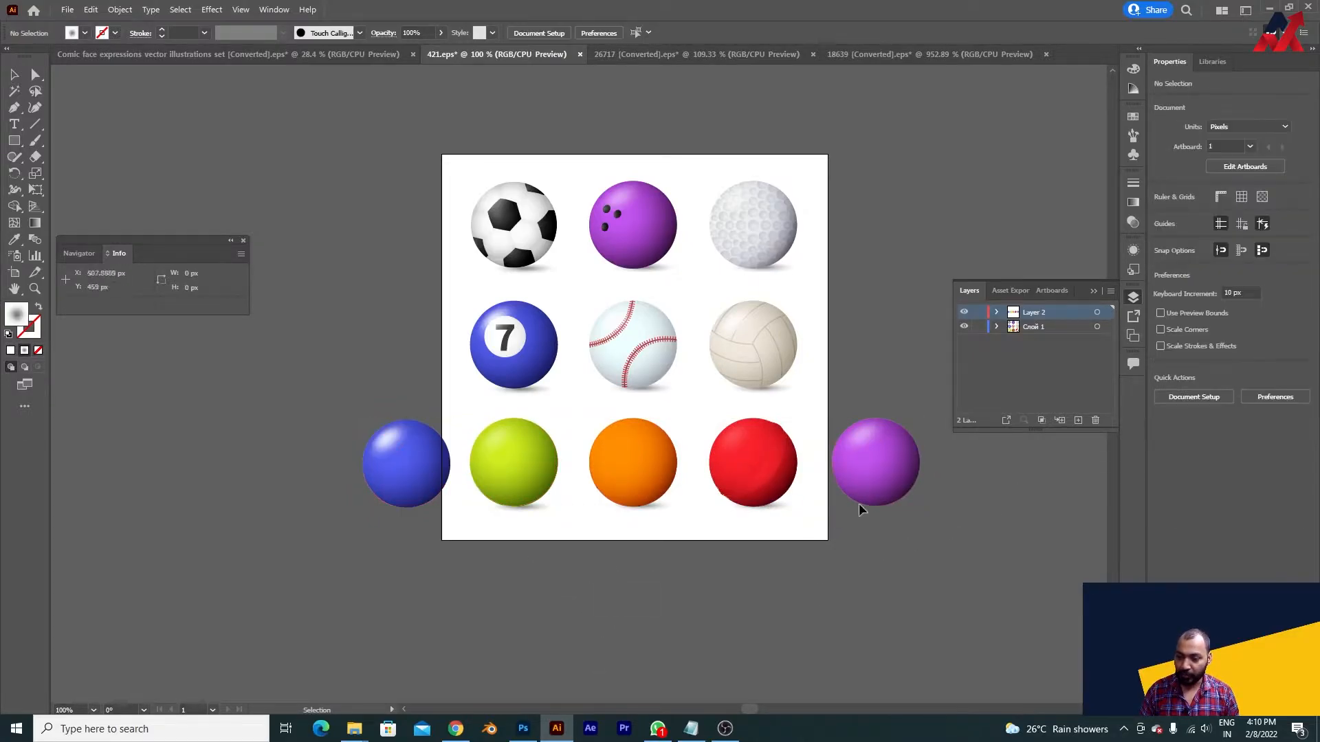
- Copy the plain green ball and switch back to the Untitled-1 document in Photoshop
{"action": "left_click_drag", "start_coordinate": [536, 473], "coordinate": [595, 628]}
{"action": "key", "text": "ctrl+z"}
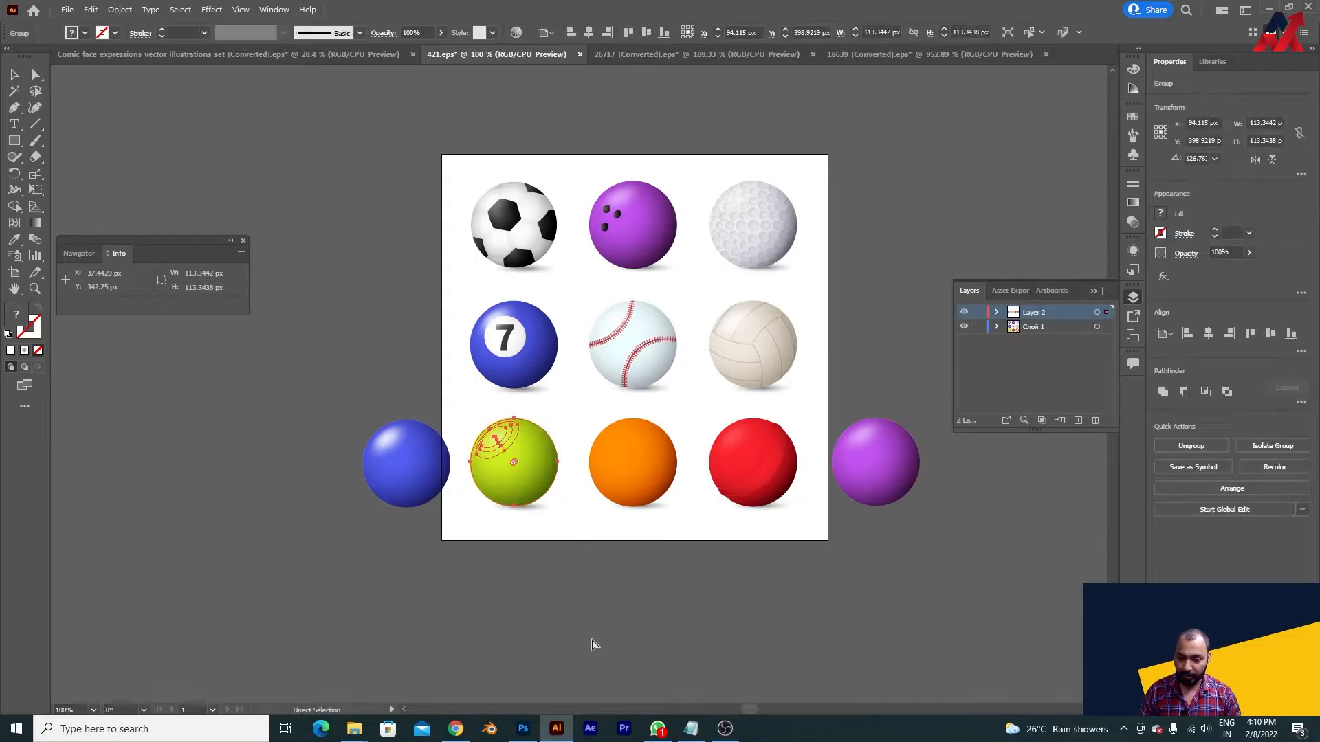
{"action": "left_click", "coordinate": [523, 729]}
{"action": "key", "text": "ctrl+v"}
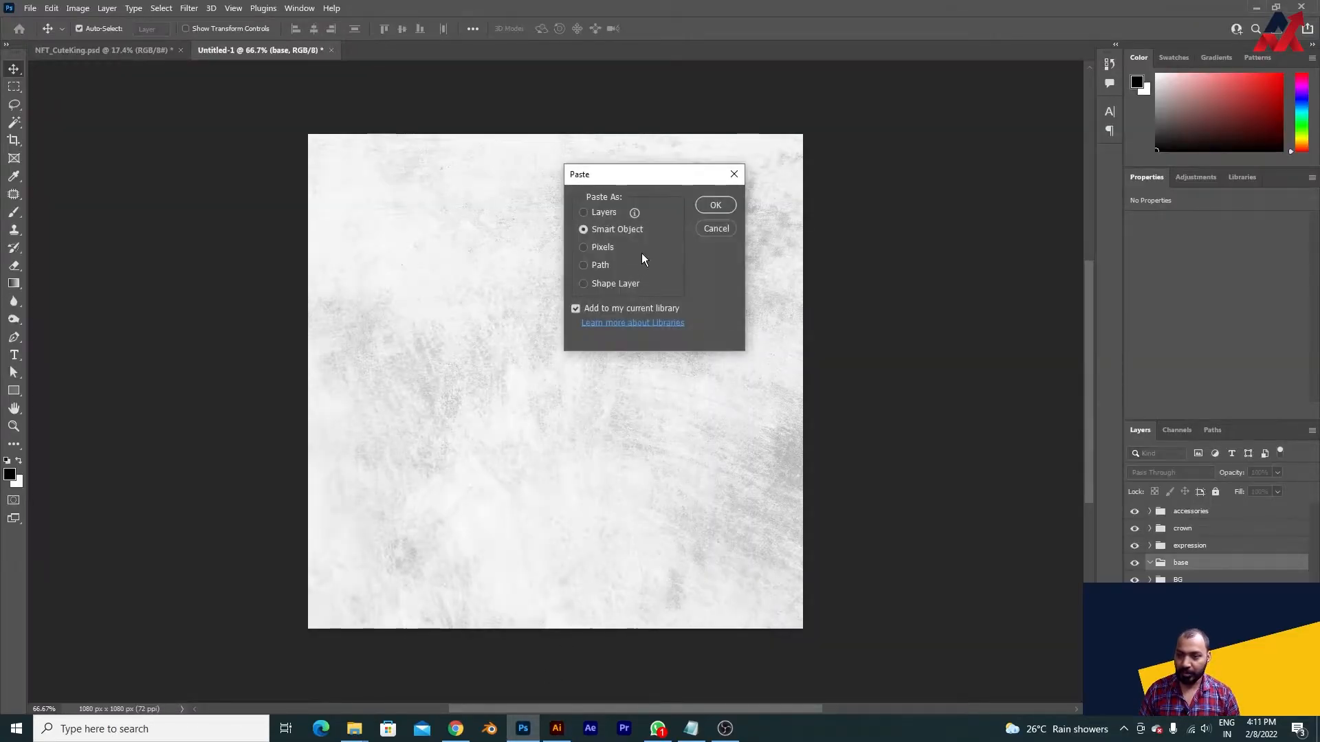
{"action": "key", "text": "alt+Tab"}
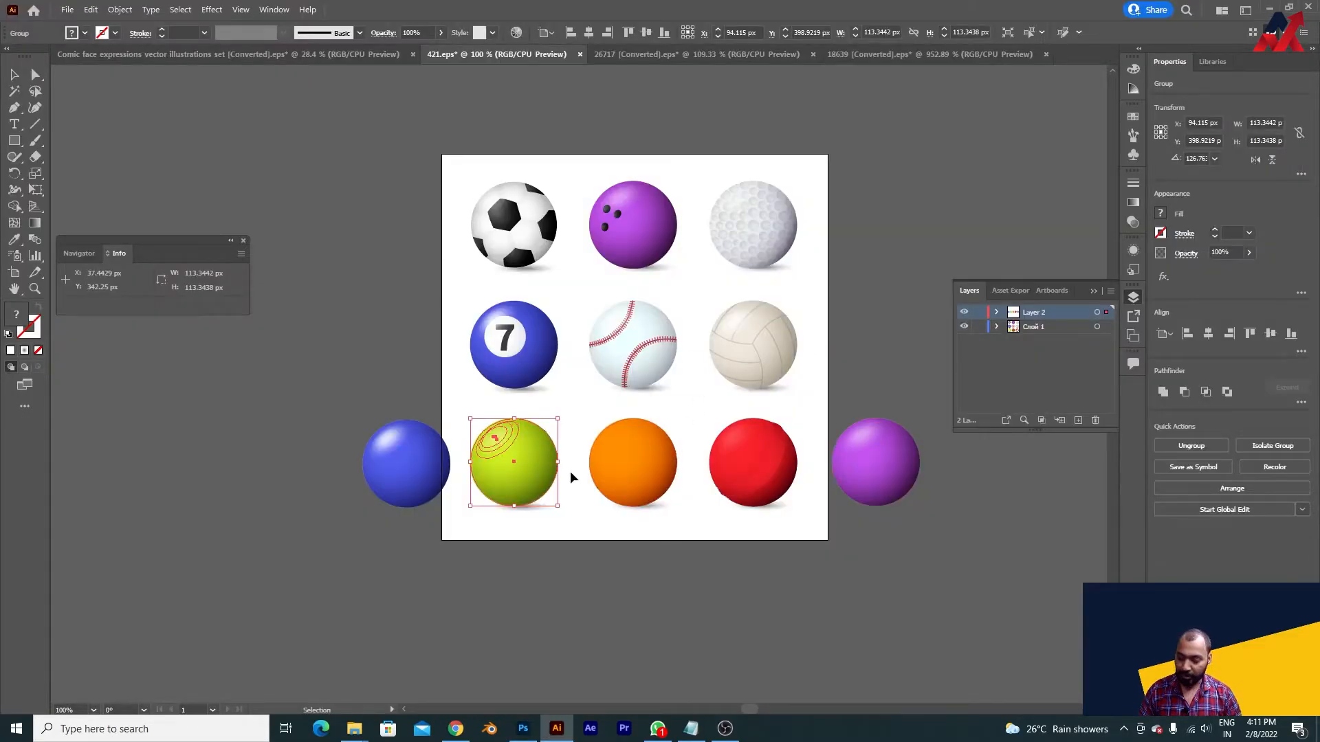
{"action": "left_click", "coordinate": [93, 10]}
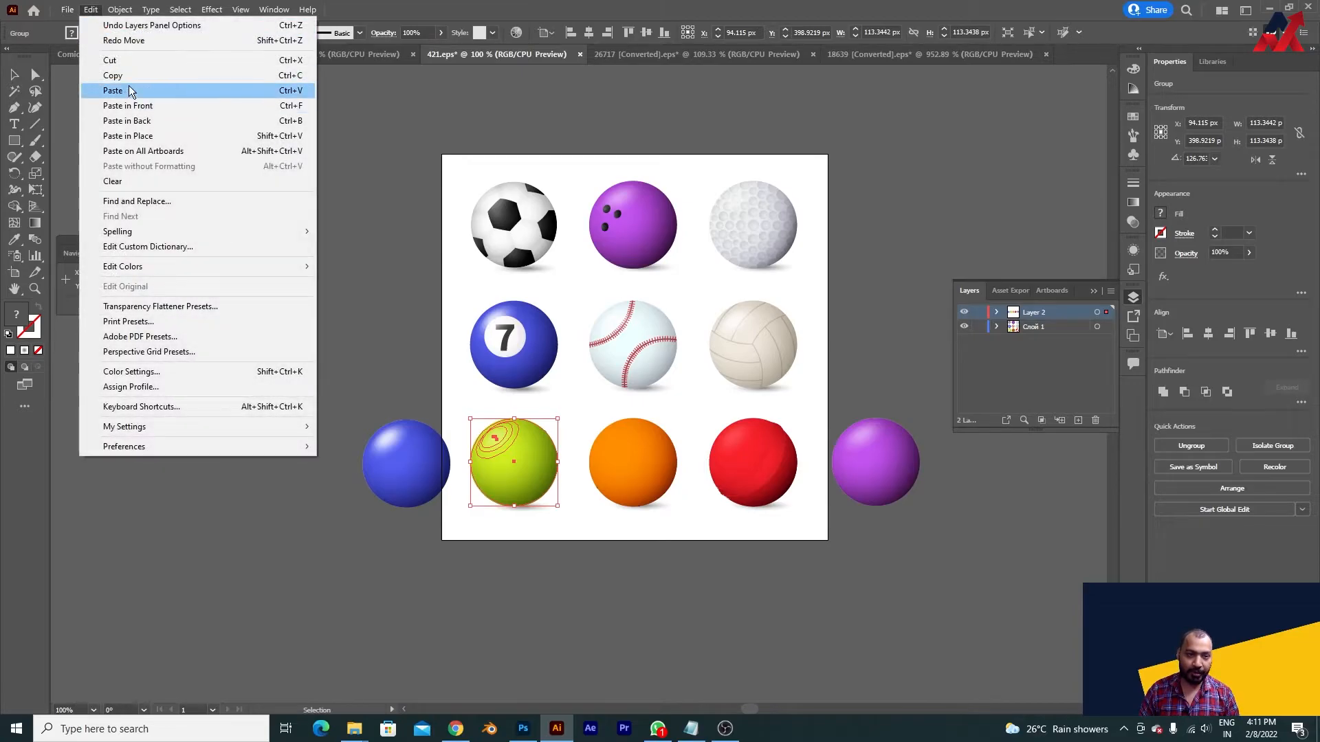
{"action": "left_click", "coordinate": [130, 92]}
{"action": "key", "text": "alt+Tab"}
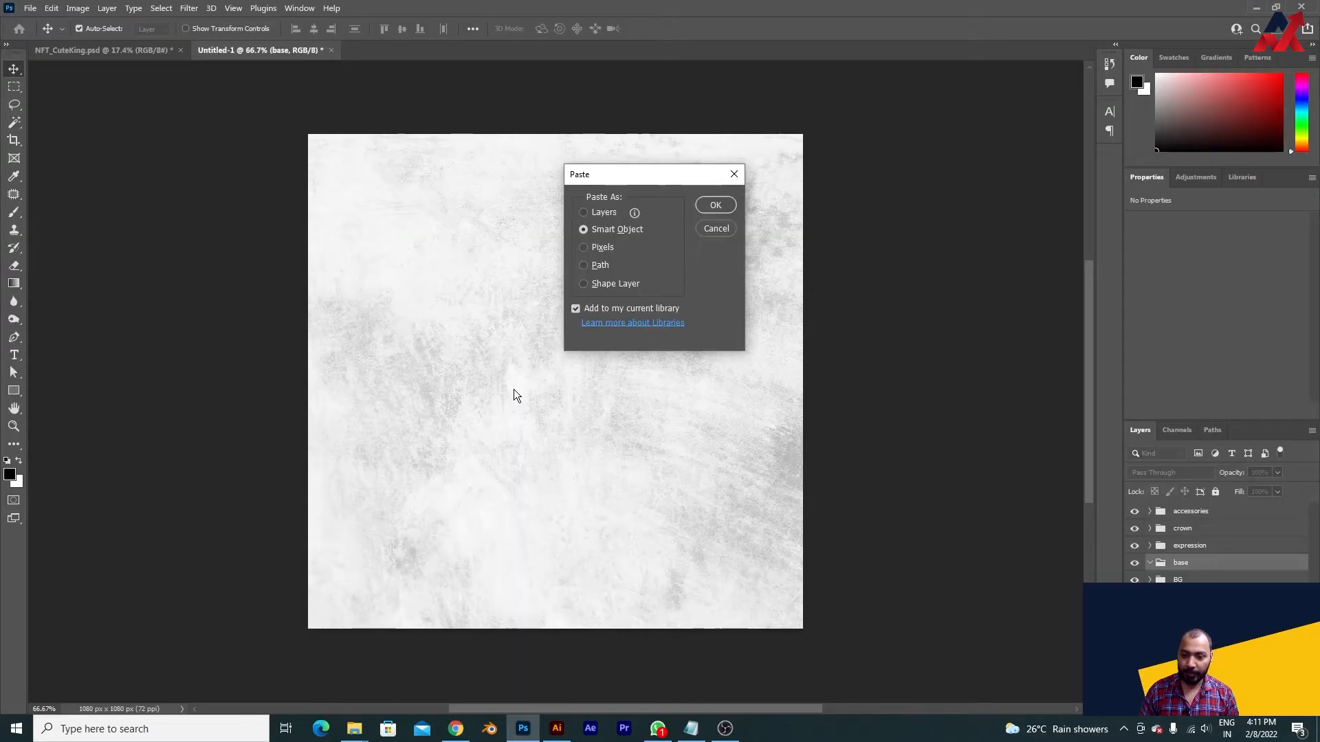
{"action": "left_click", "coordinate": [715, 206]}
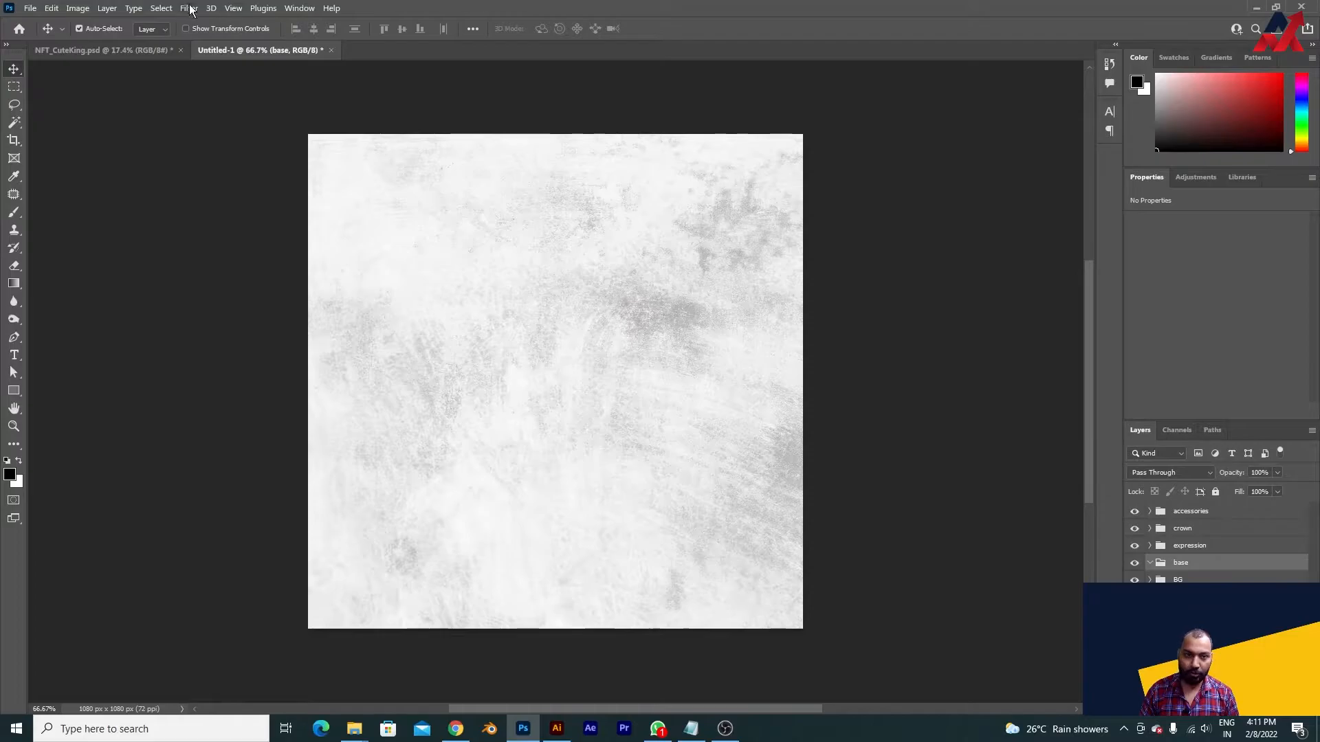
- Paste the green ball into the base group as a smart object scaled to about 546 px wide, centred on the canvas
{"action": "left_click", "coordinate": [51, 8]}
{"action": "left_click", "coordinate": [96, 129]}
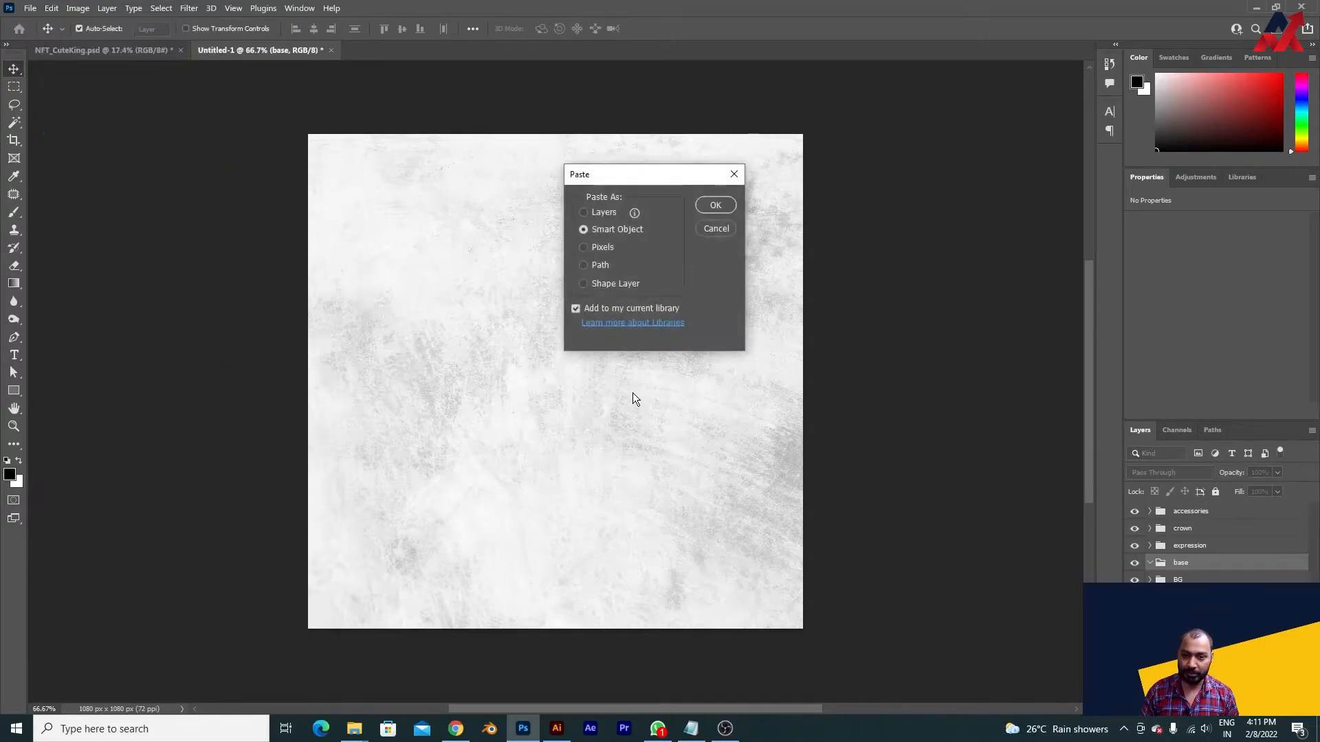
{"action": "left_click", "coordinate": [711, 204]}
{"action": "left_click_drag", "start_coordinate": [583, 407], "coordinate": [670, 519]}
{"action": "key", "text": "Return"}
- Switch to the browser and review the open Freepik background pages and the crown search results
{"action": "left_click", "coordinate": [456, 727]}
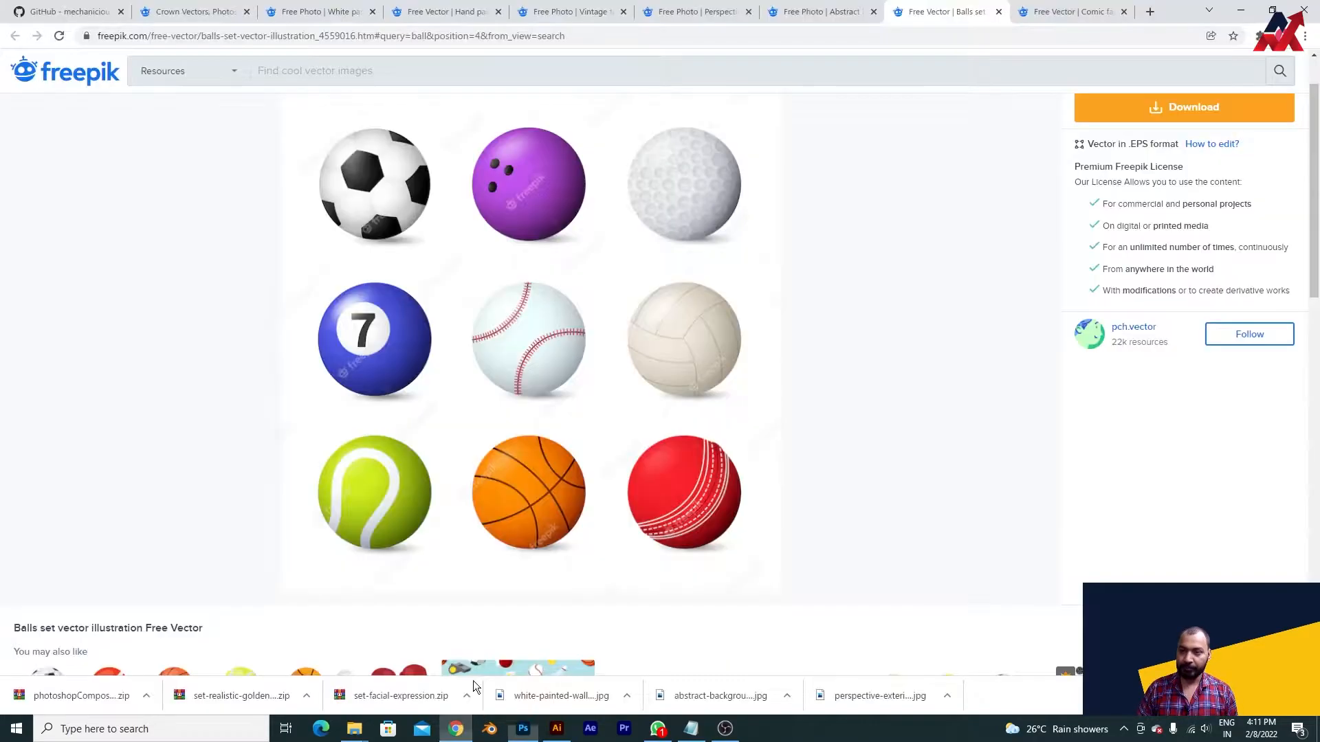
{"action": "left_click", "coordinate": [815, 11]}
{"action": "left_click", "coordinate": [730, 7]}
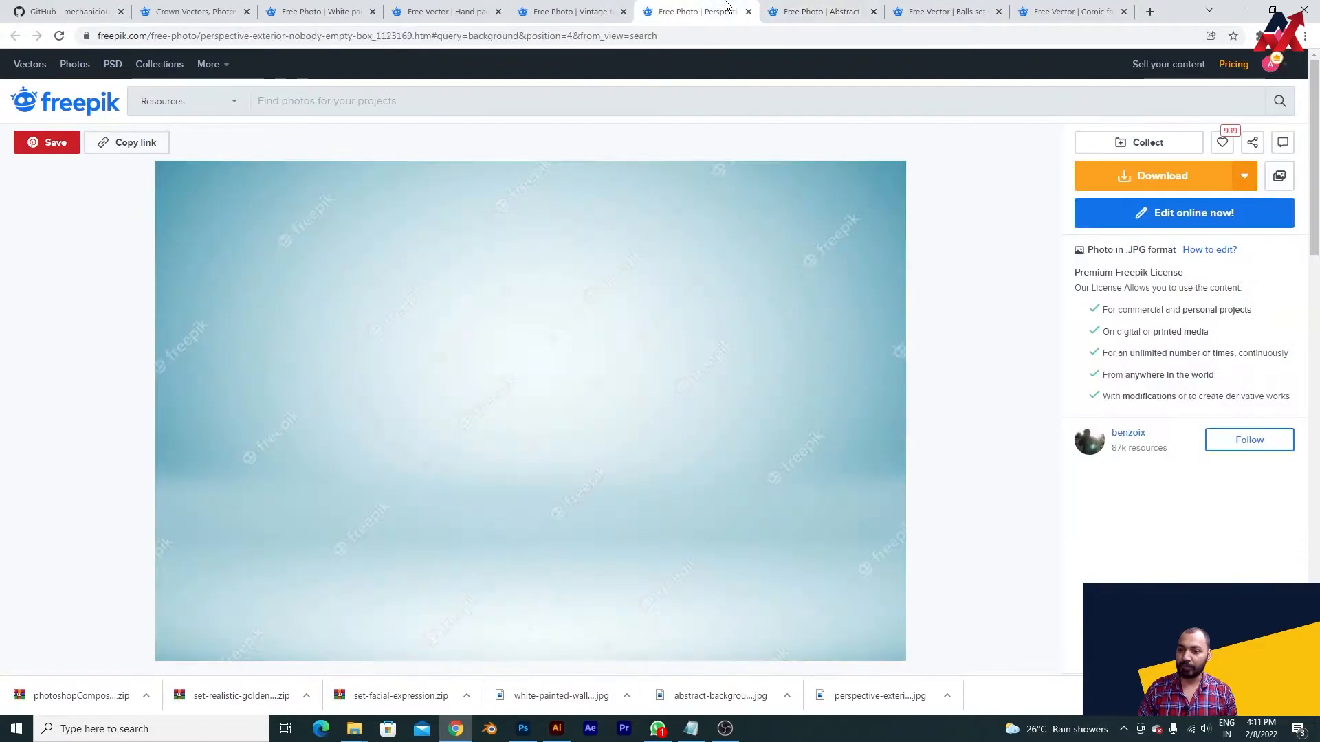
{"action": "left_click", "coordinate": [757, 7]}
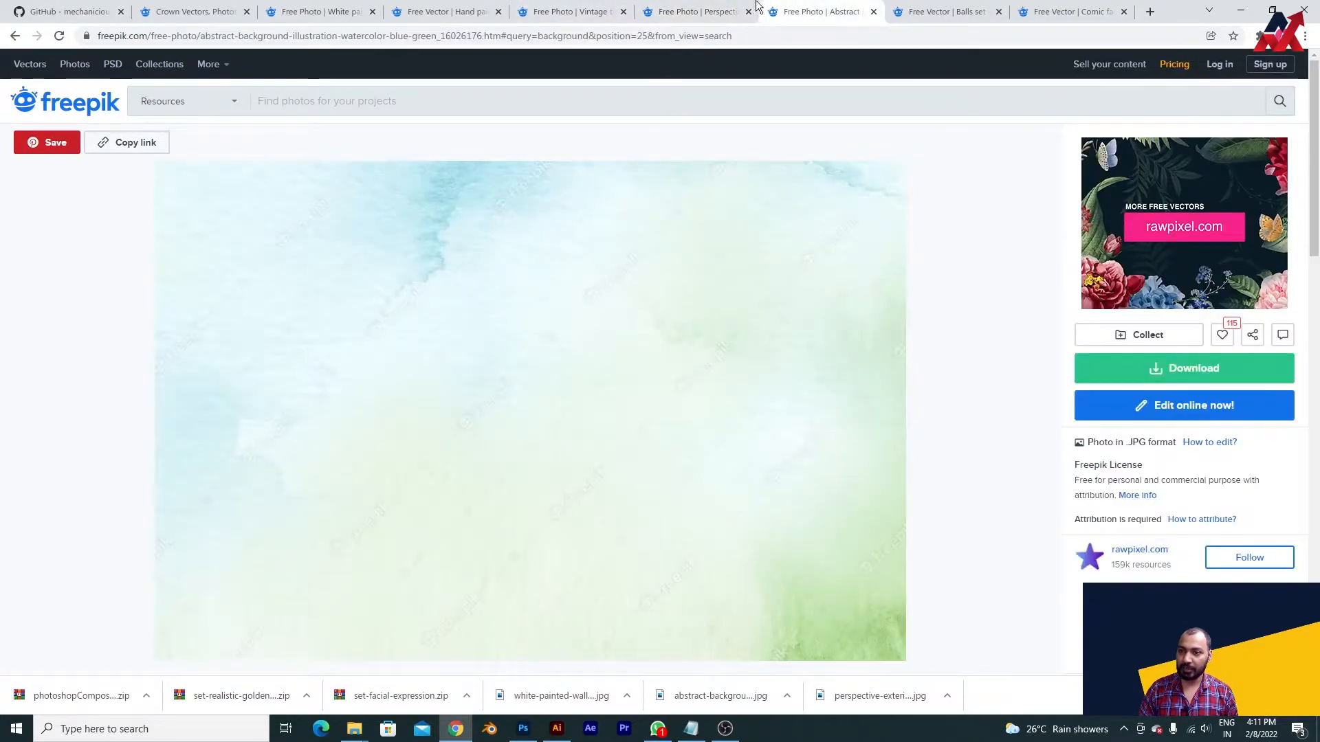
{"action": "left_click", "coordinate": [677, 8]}
{"action": "left_click", "coordinate": [589, 9]}
{"action": "left_click", "coordinate": [481, 8]}
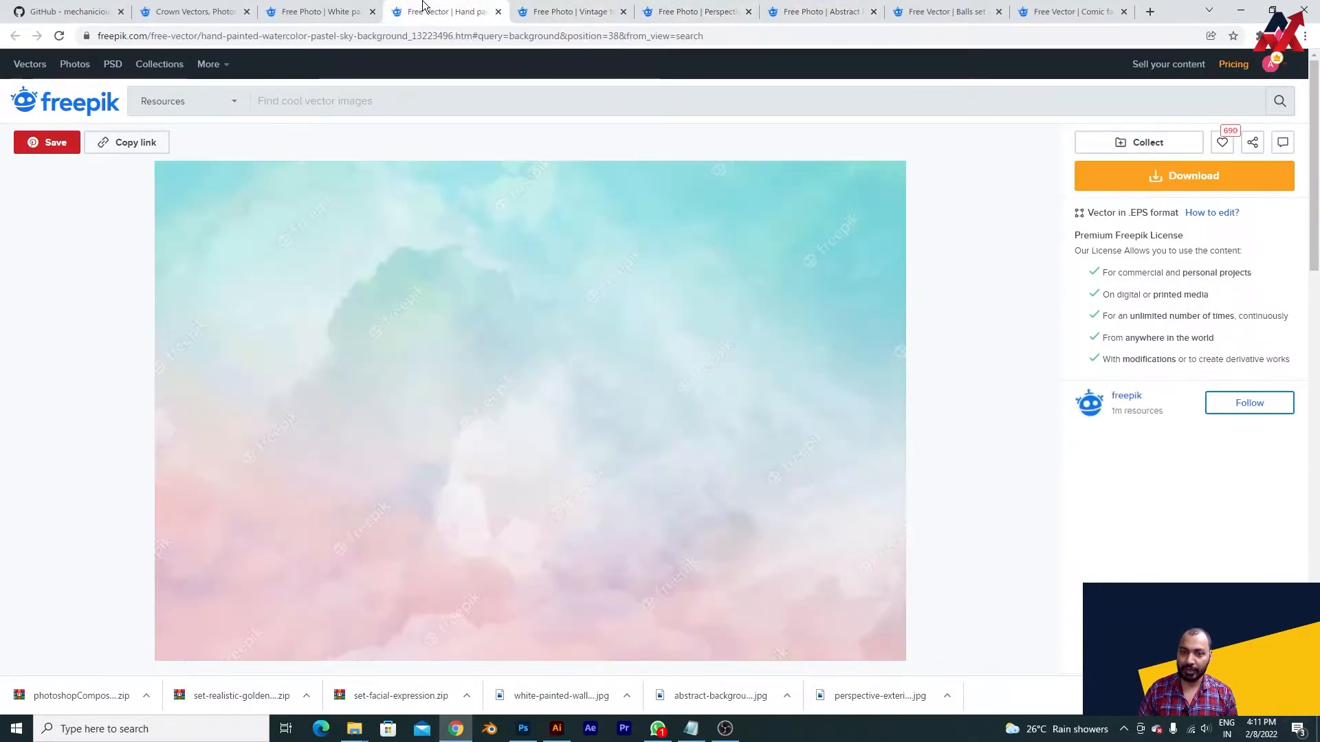
{"action": "left_click", "coordinate": [347, 9]}
{"action": "left_click", "coordinate": [207, 10]}
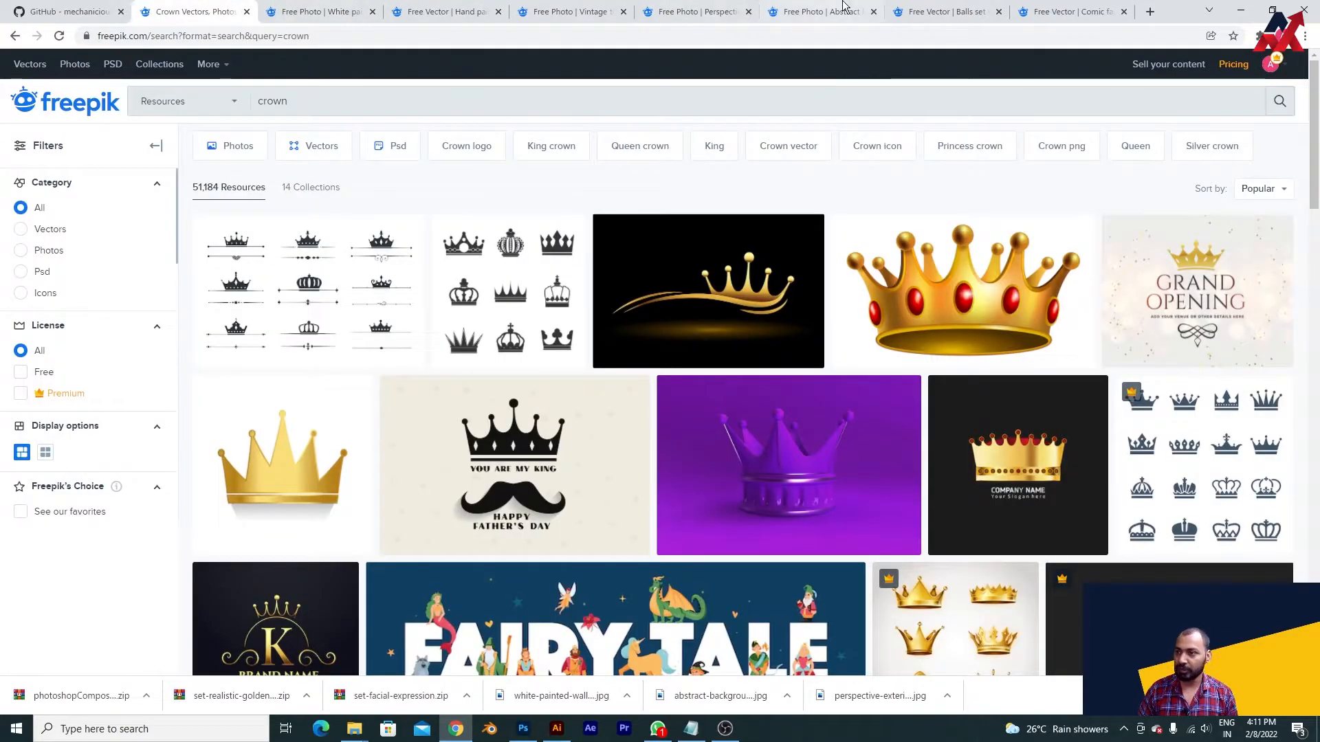
- Examine the Freepik set of realistic golden royal crowns, and review the balls set and comic face expressions pages
{"action": "left_click", "coordinate": [928, 8]}
{"action": "left_click", "coordinate": [200, 11]}
{"action": "scroll", "coordinate": [651, 409], "scroll_direction": "down", "scroll_amount": 8}
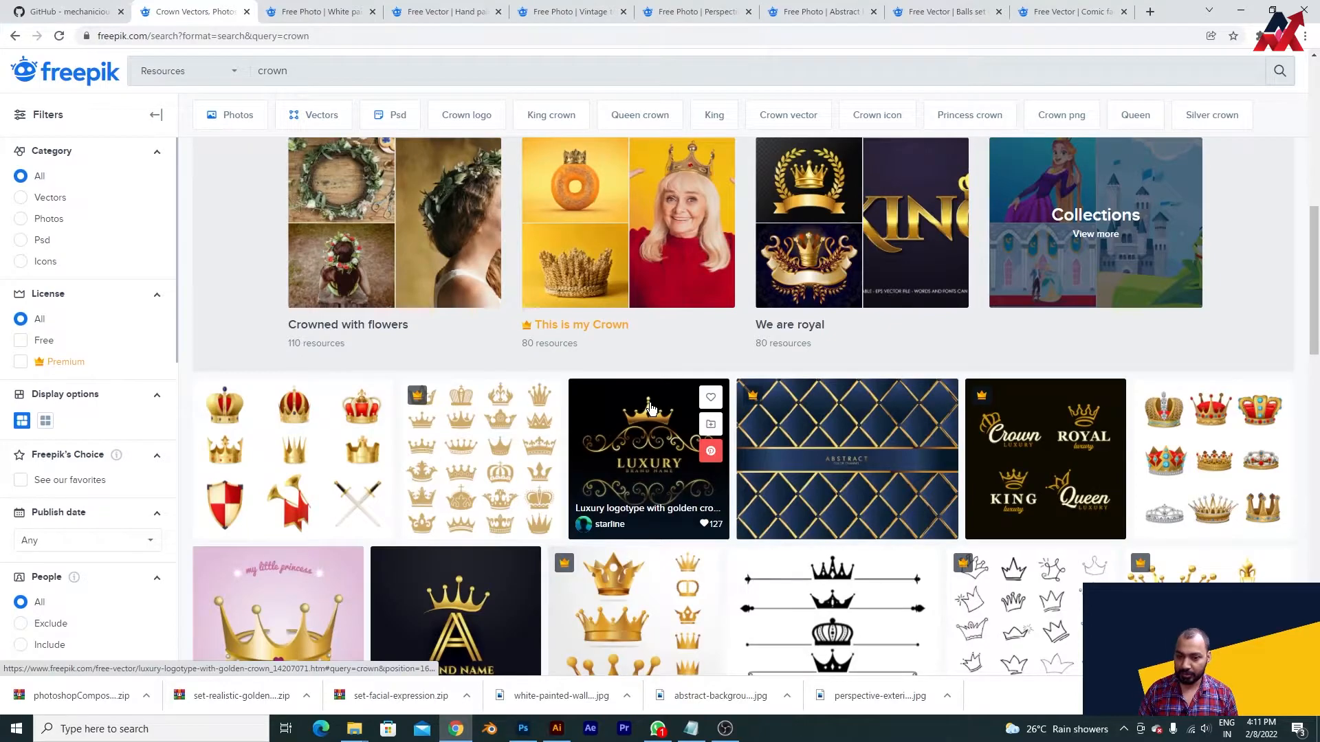
{"action": "left_click", "coordinate": [268, 443]}
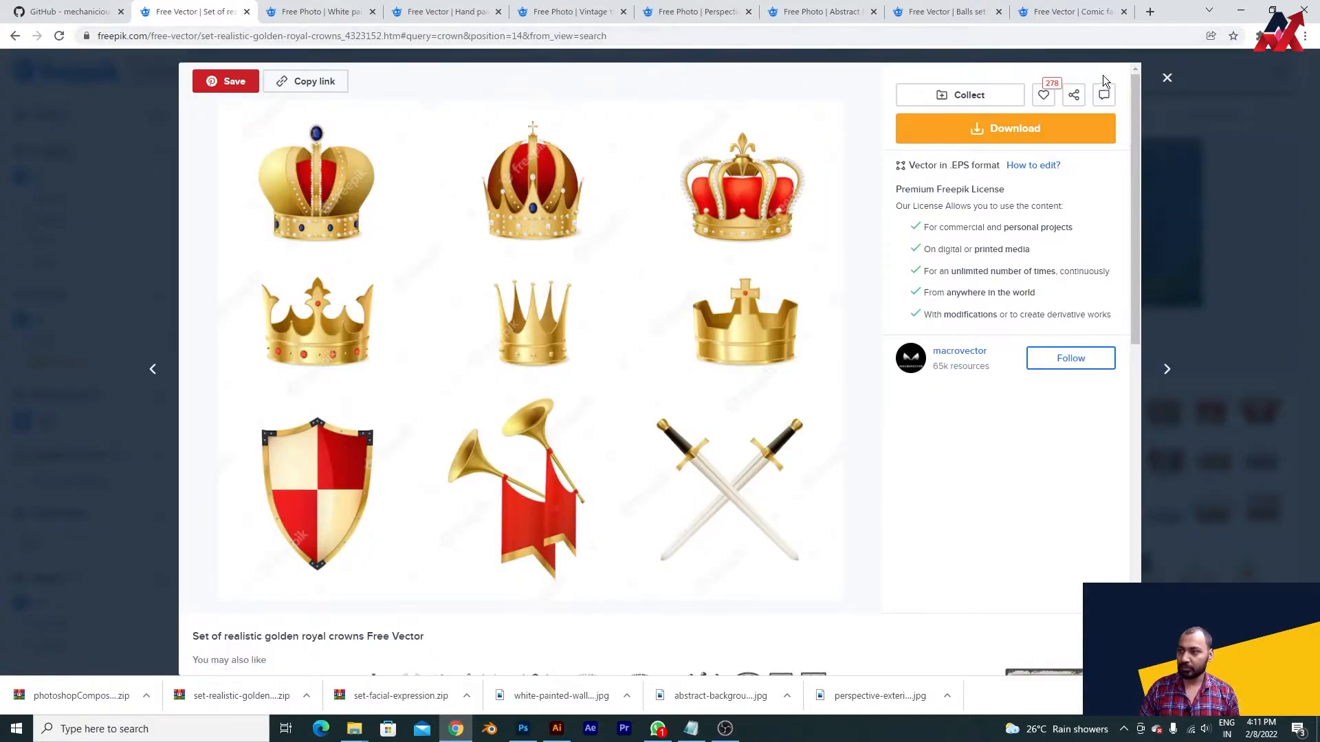
{"action": "left_click", "coordinate": [696, 11]}
{"action": "left_click", "coordinate": [782, 8]}
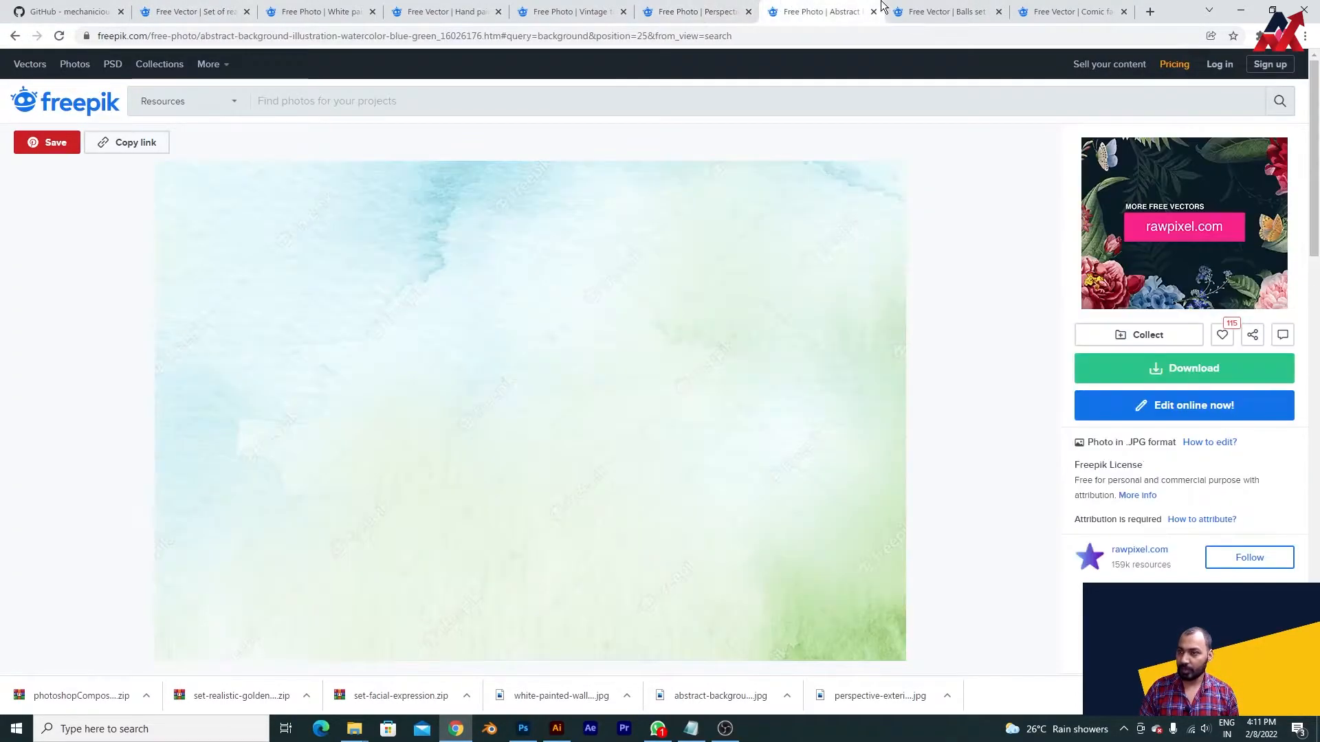
{"action": "left_click", "coordinate": [911, 11]}
{"action": "left_click", "coordinate": [1024, 11]}
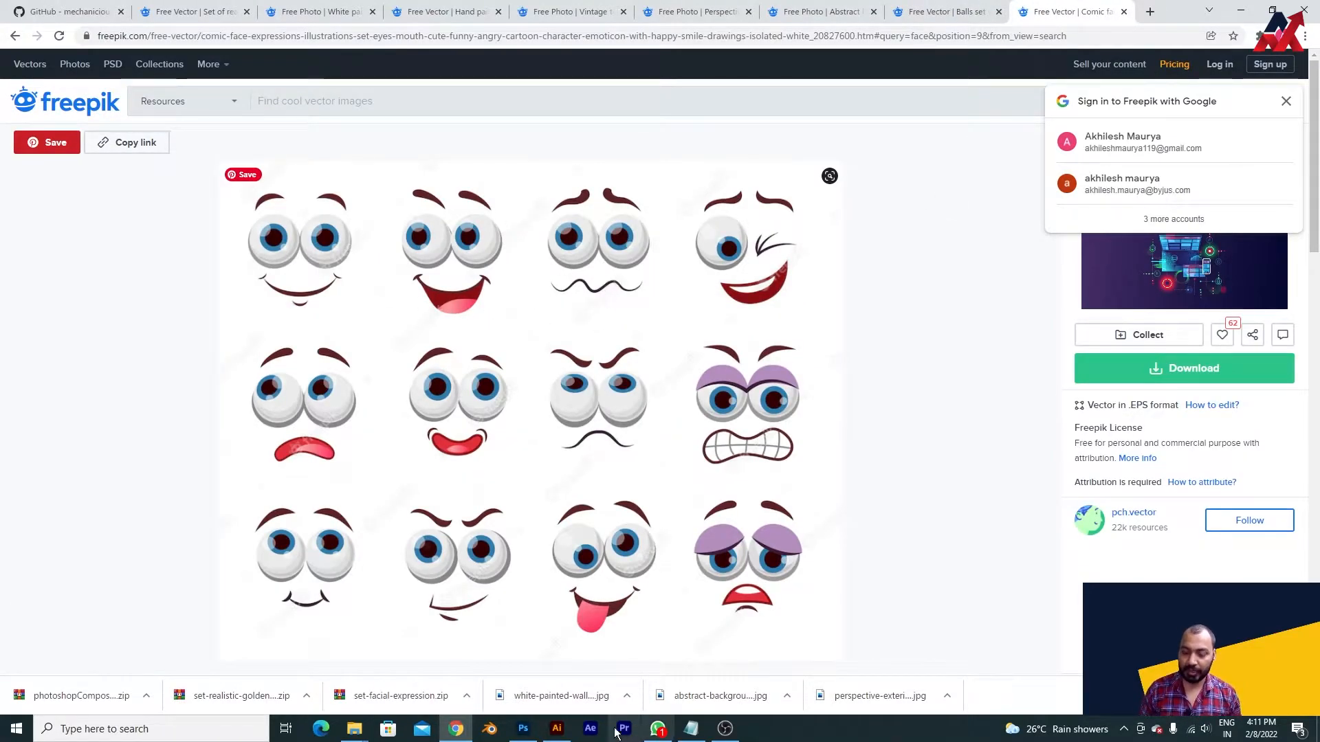
- In Illustrator, copy the open-mouthed smiling face, second in the top row, from the comic face expressions file
{"action": "left_click", "coordinate": [557, 729]}
{"action": "left_click", "coordinate": [665, 59]}
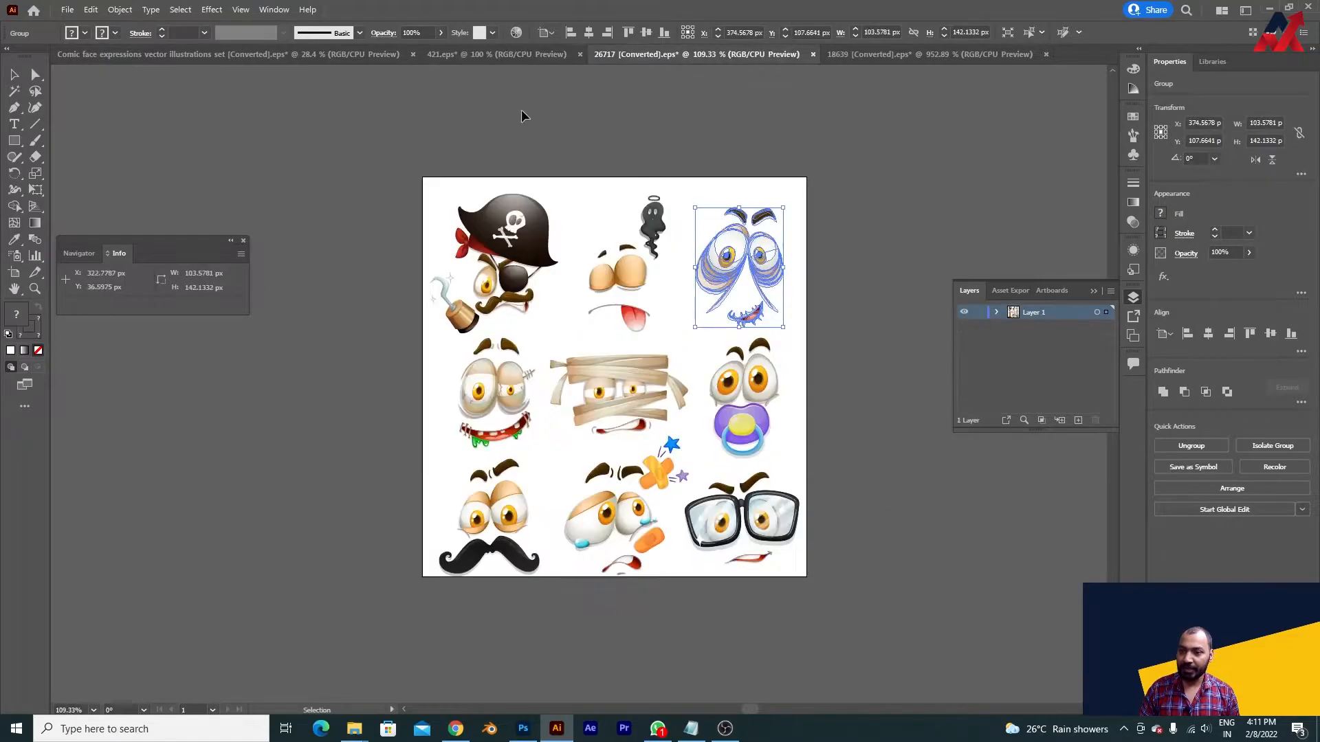
{"action": "left_click", "coordinate": [283, 56]}
{"action": "left_click", "coordinate": [521, 227]}
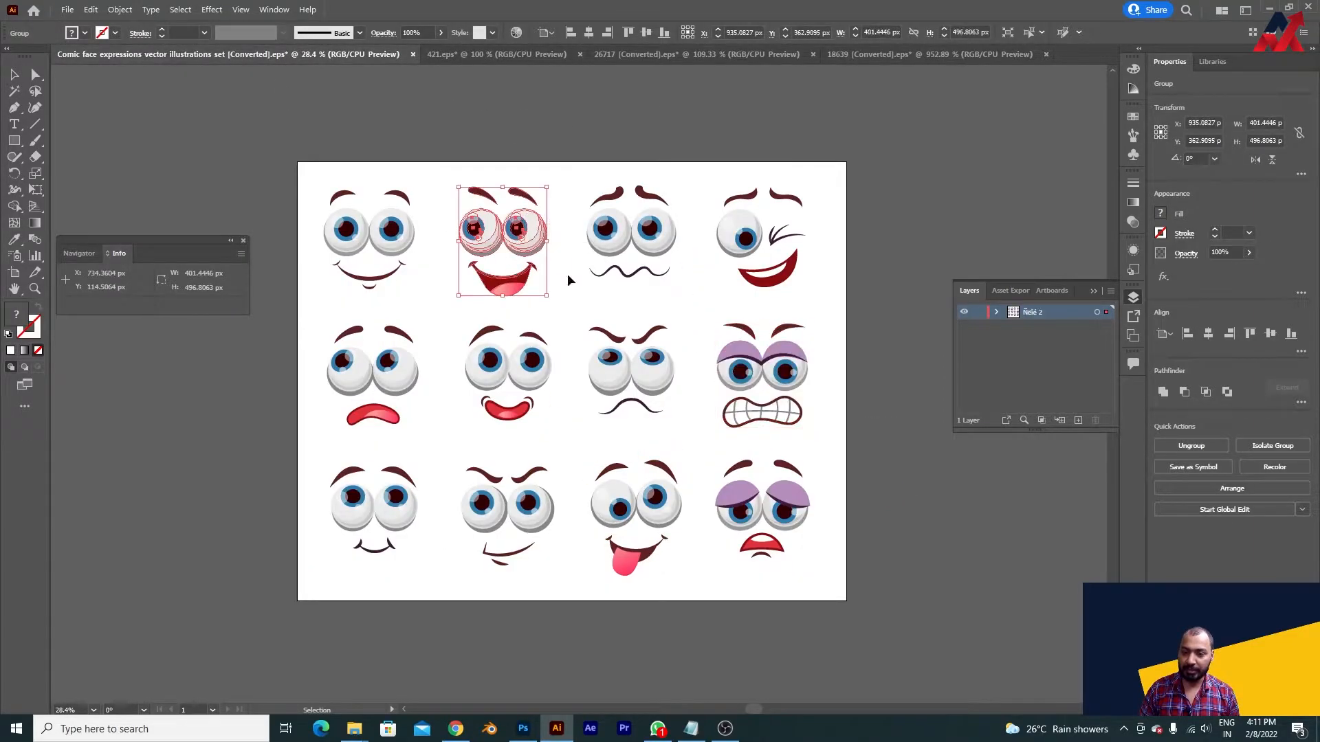
{"action": "key", "text": "a"}
- Switch to Photoshop and paste the smiling face onto the ball as a smart object about 310 px wide, placed in the expression group
{"action": "left_click", "coordinate": [513, 732]}
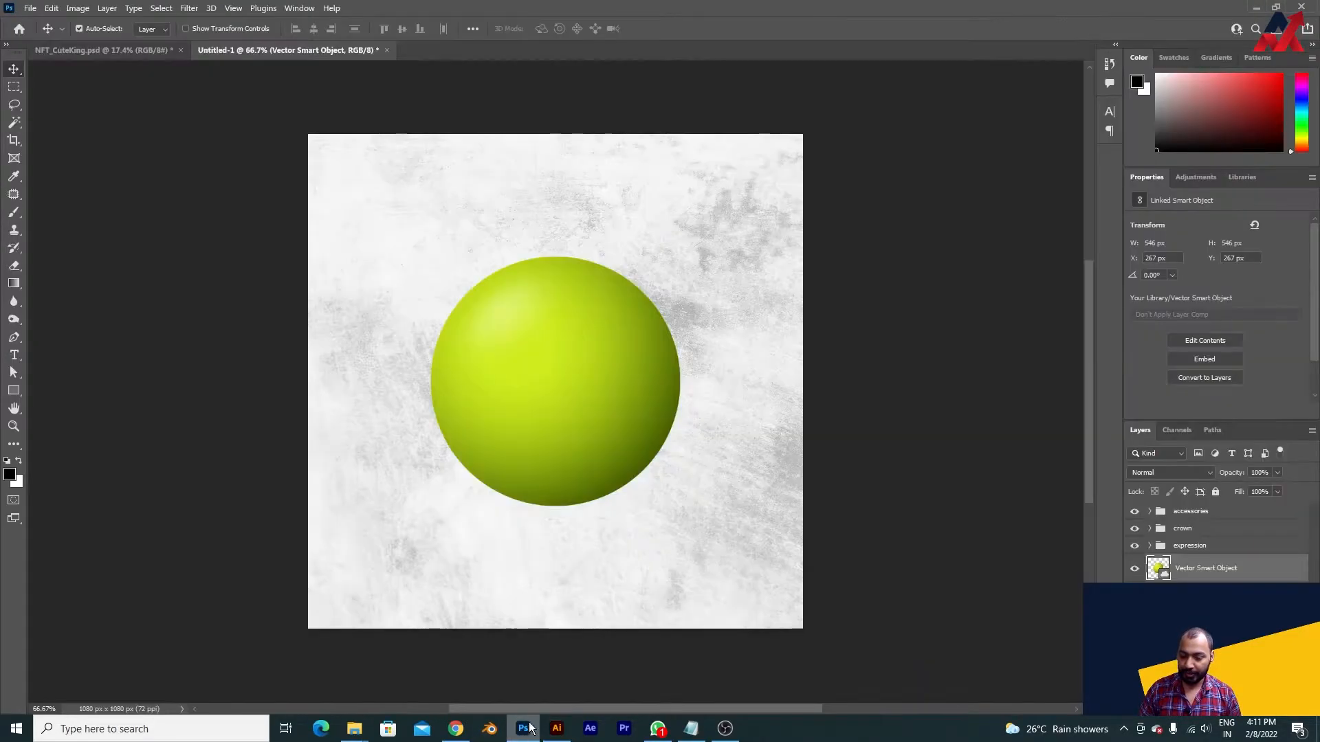
{"action": "key", "text": "ctrl+v"}
{"action": "key", "text": "Return"}
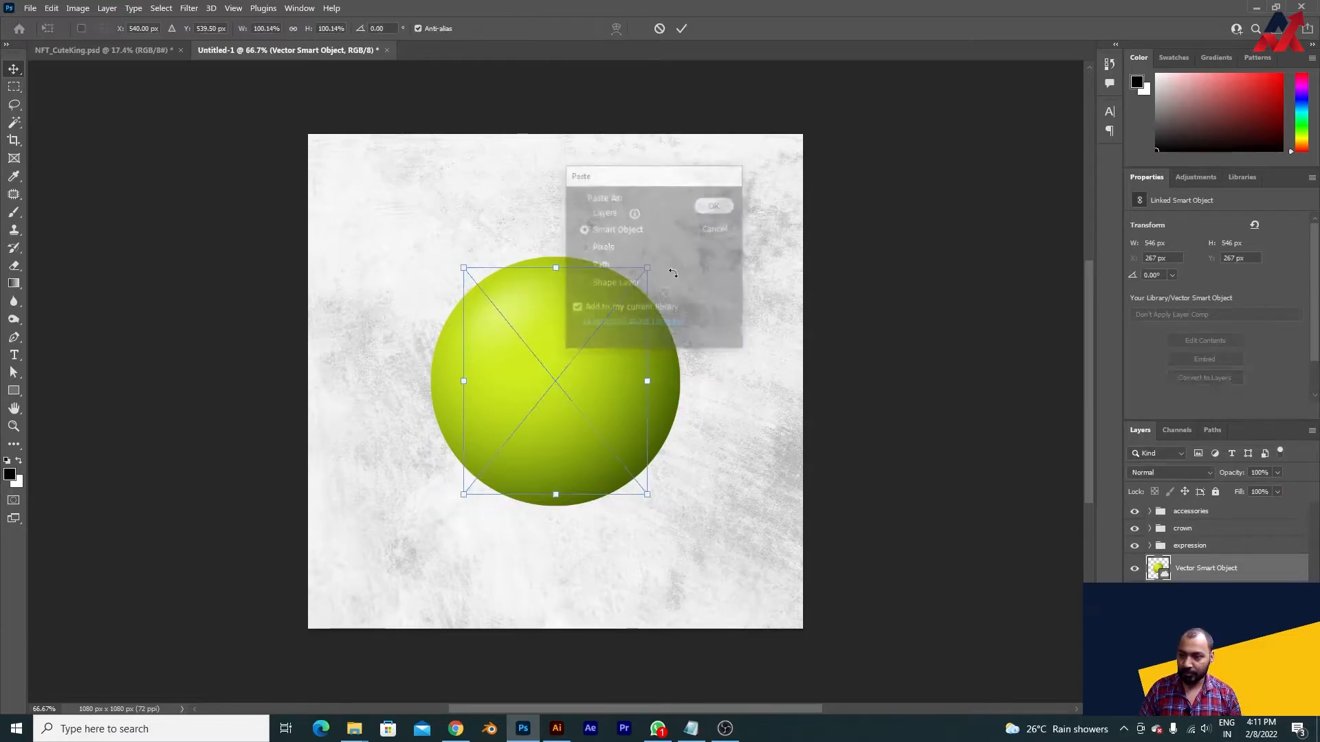
{"action": "left_click_drag", "start_coordinate": [649, 269], "coordinate": [627, 294]}
{"action": "key", "text": "Return"}
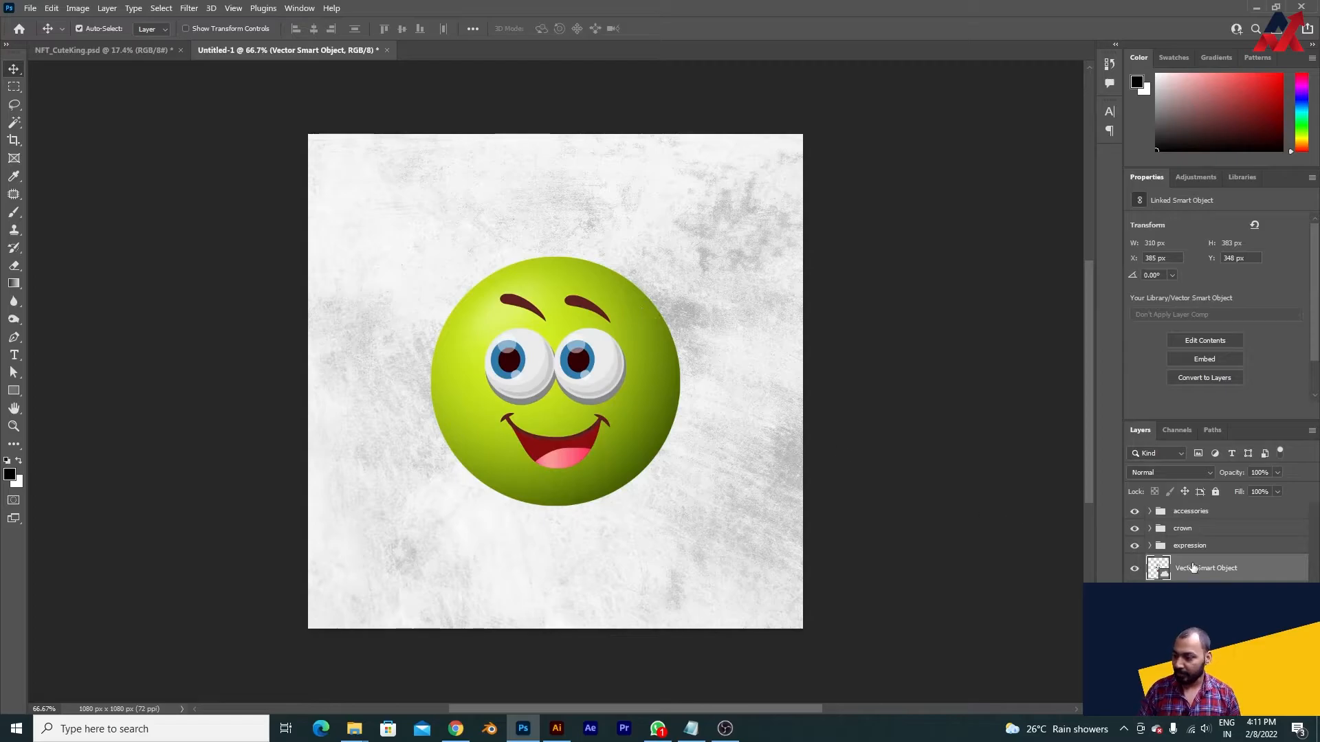
{"action": "left_click_drag", "start_coordinate": [1204, 572], "coordinate": [1196, 546]}
- Inspect the base and BG groups and check the ball layer by switching its visibility off and on
{"action": "left_click", "coordinate": [1187, 573]}
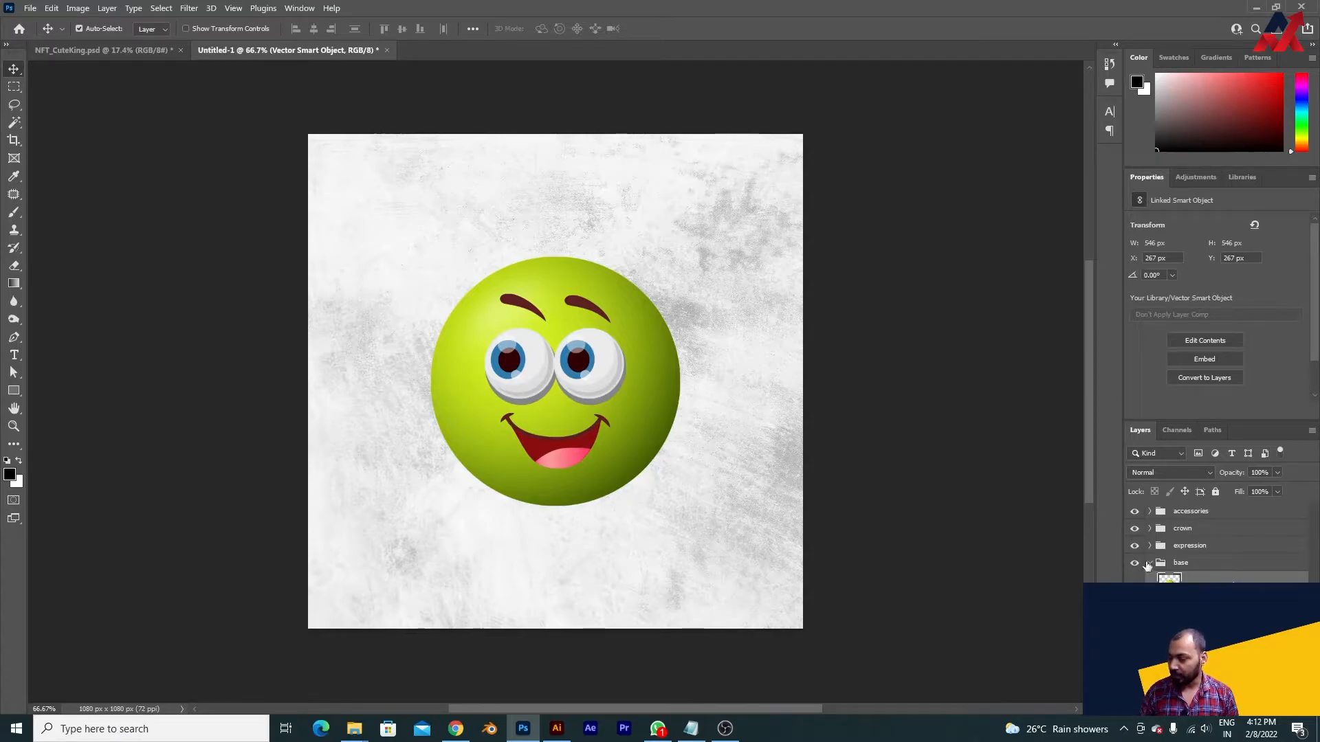
{"action": "left_click", "coordinate": [1149, 564]}
{"action": "left_click", "coordinate": [1196, 565]}
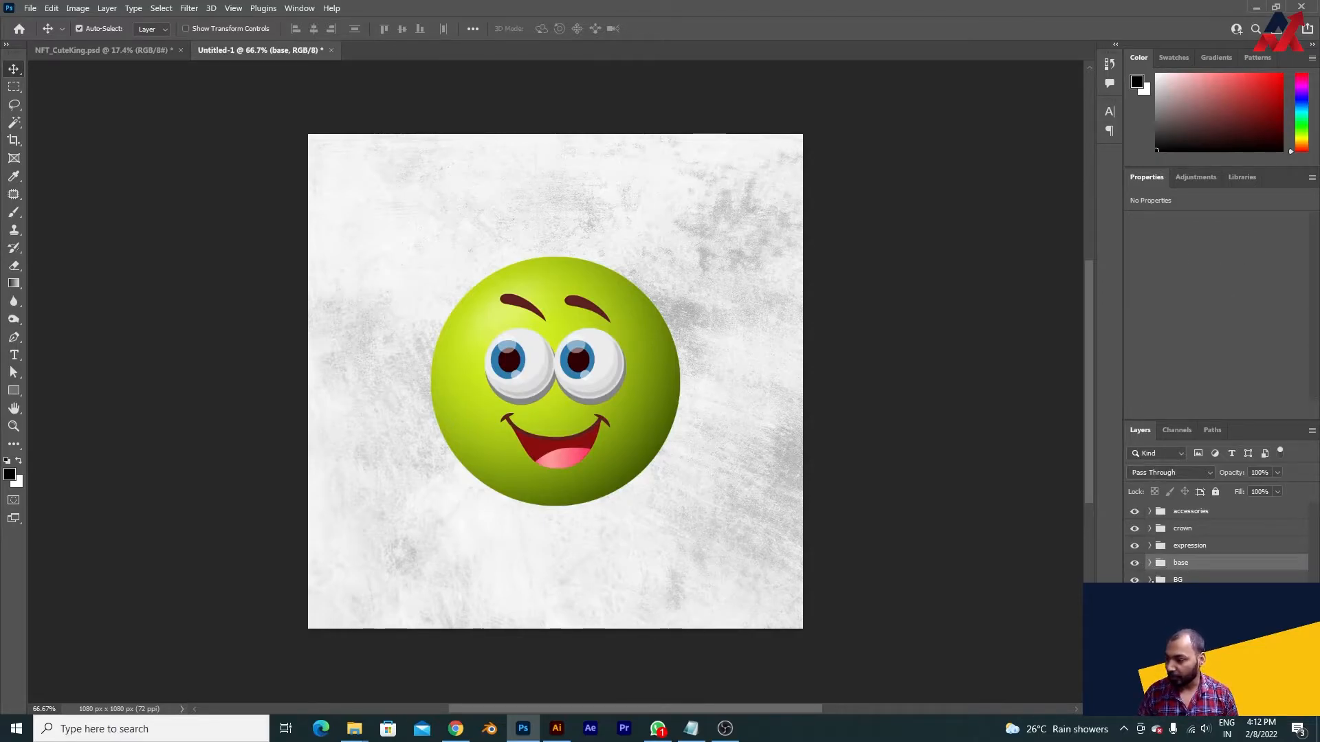
{"action": "left_click", "coordinate": [1193, 598]}
{"action": "left_click", "coordinate": [1150, 579]}
{"action": "left_click", "coordinate": [1150, 563]}
{"action": "left_click", "coordinate": [1192, 587]}
{"action": "left_click", "coordinate": [1136, 585]}
{"action": "left_click", "coordinate": [1136, 585]}
{"action": "left_click", "coordinate": [1150, 564]}
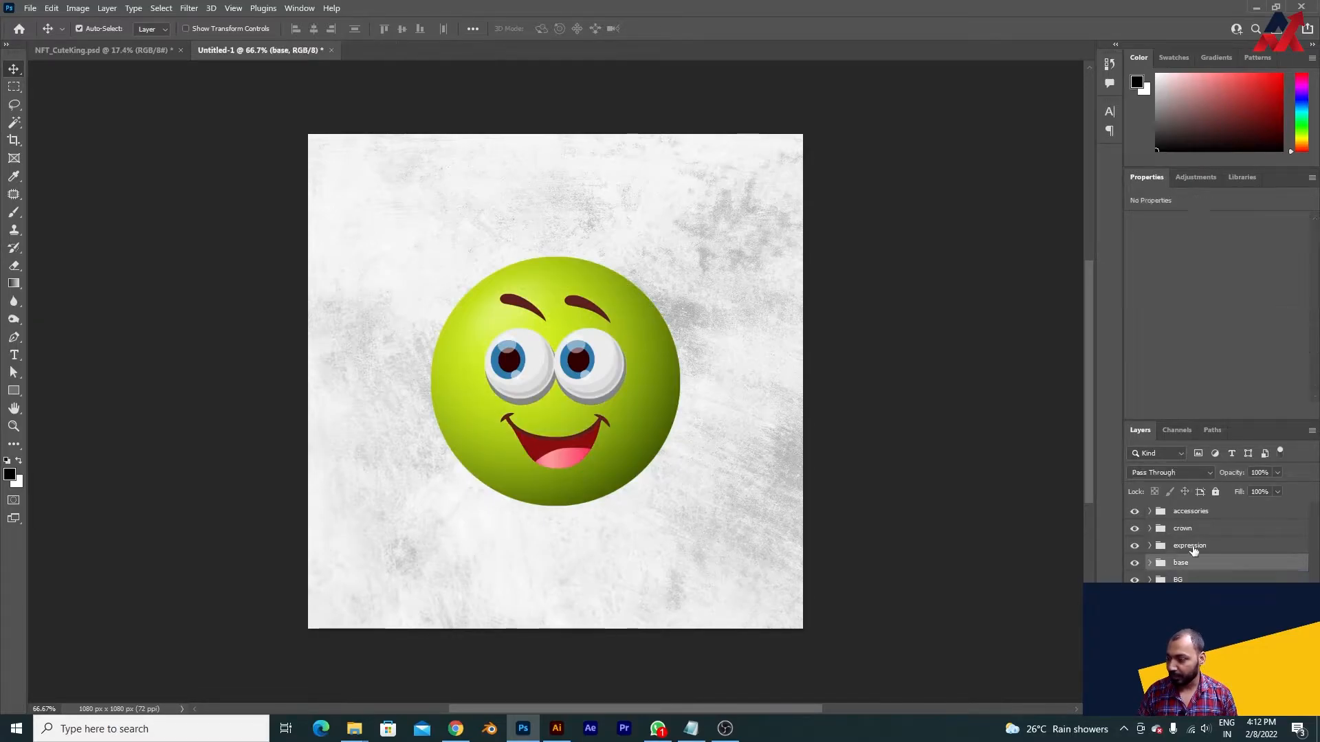
- Inspect the expression group and check the smiling face layer by switching its visibility off and on
{"action": "left_click", "coordinate": [1191, 549]}
{"action": "left_click", "coordinate": [1150, 547]}
{"action": "left_click", "coordinate": [1204, 570]}
{"action": "left_click", "coordinate": [1134, 569]}
{"action": "left_click", "coordinate": [1134, 569]}
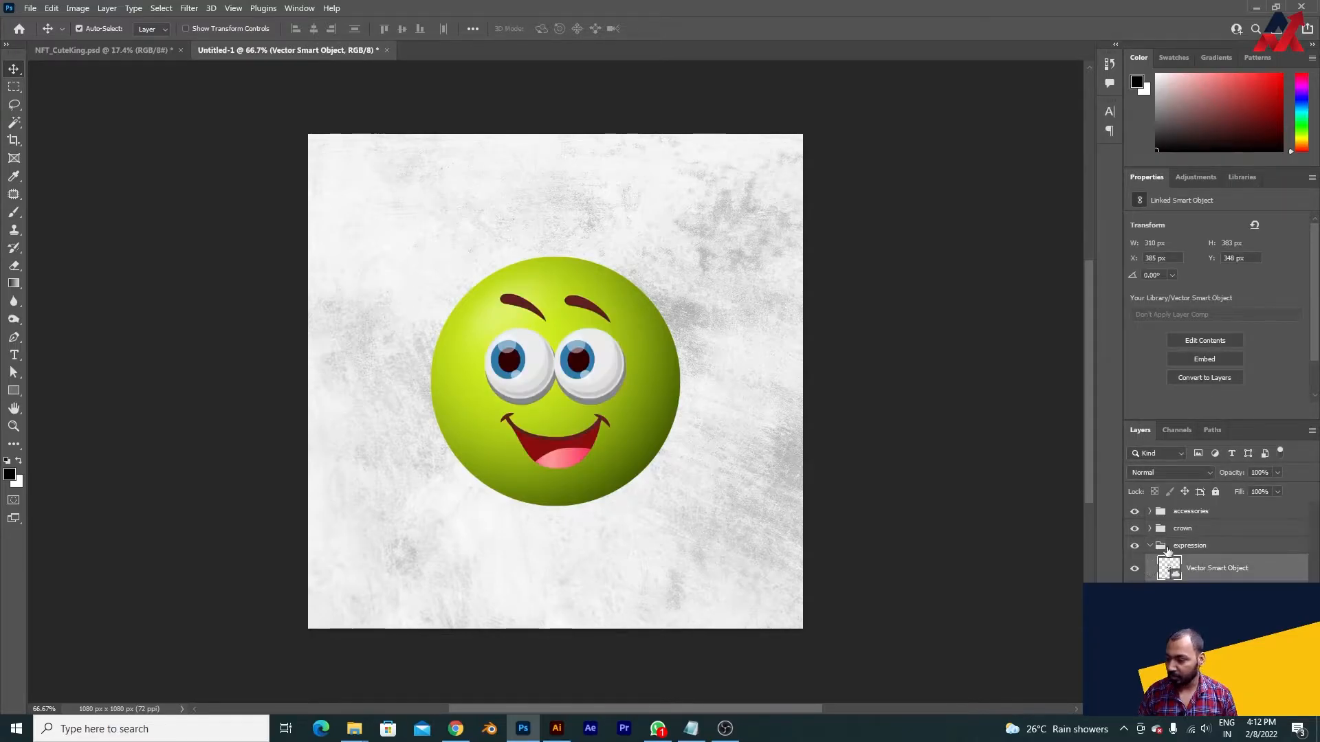
{"action": "left_click", "coordinate": [1150, 545]}
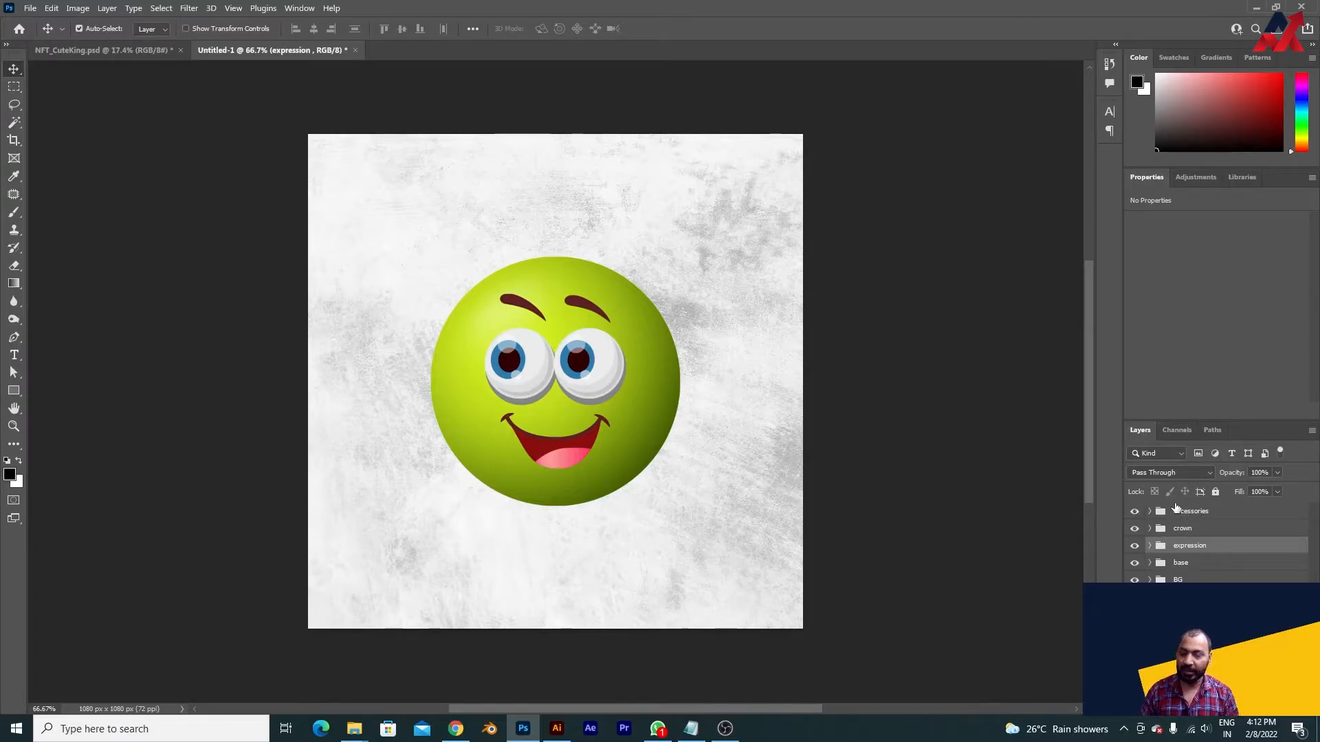
{"action": "left_click", "coordinate": [1197, 534]}
{"action": "left_click", "coordinate": [1150, 546]}
{"action": "left_click", "coordinate": [1213, 569]}
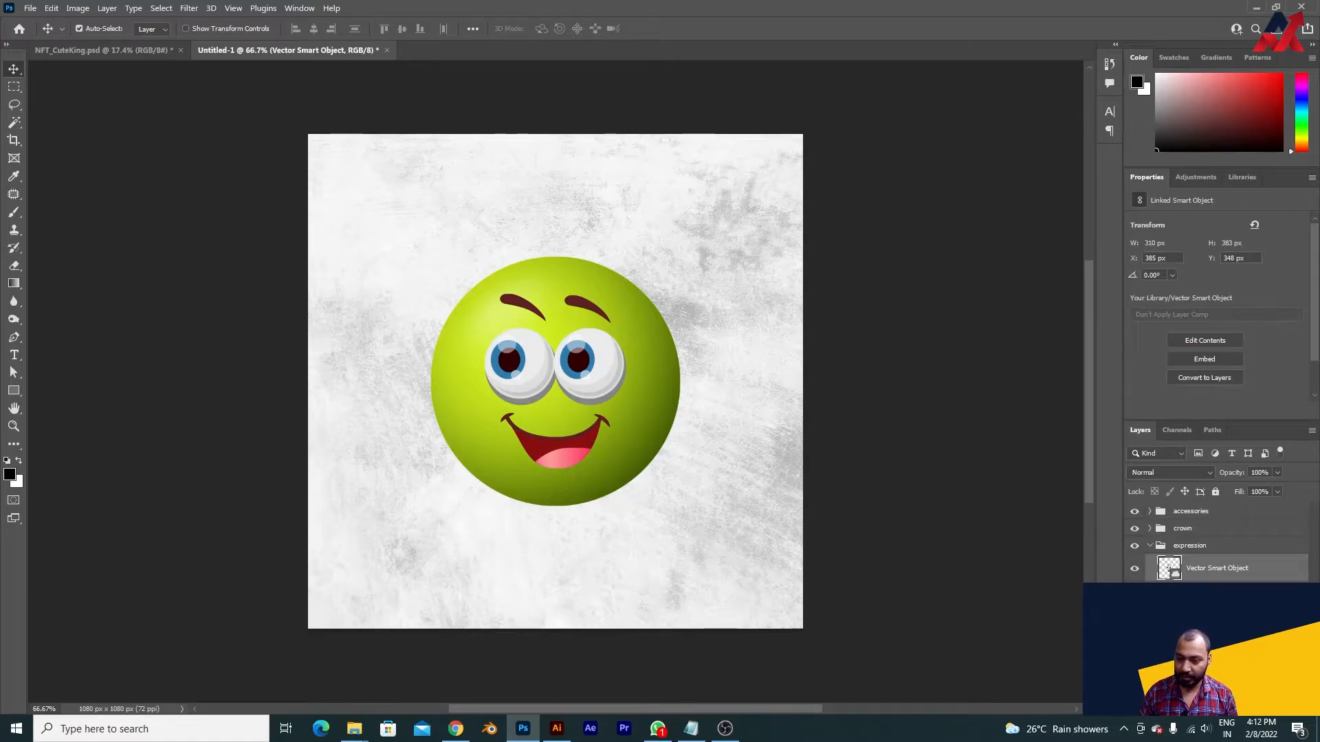
{"action": "double_click", "coordinate": [1295, 576]}
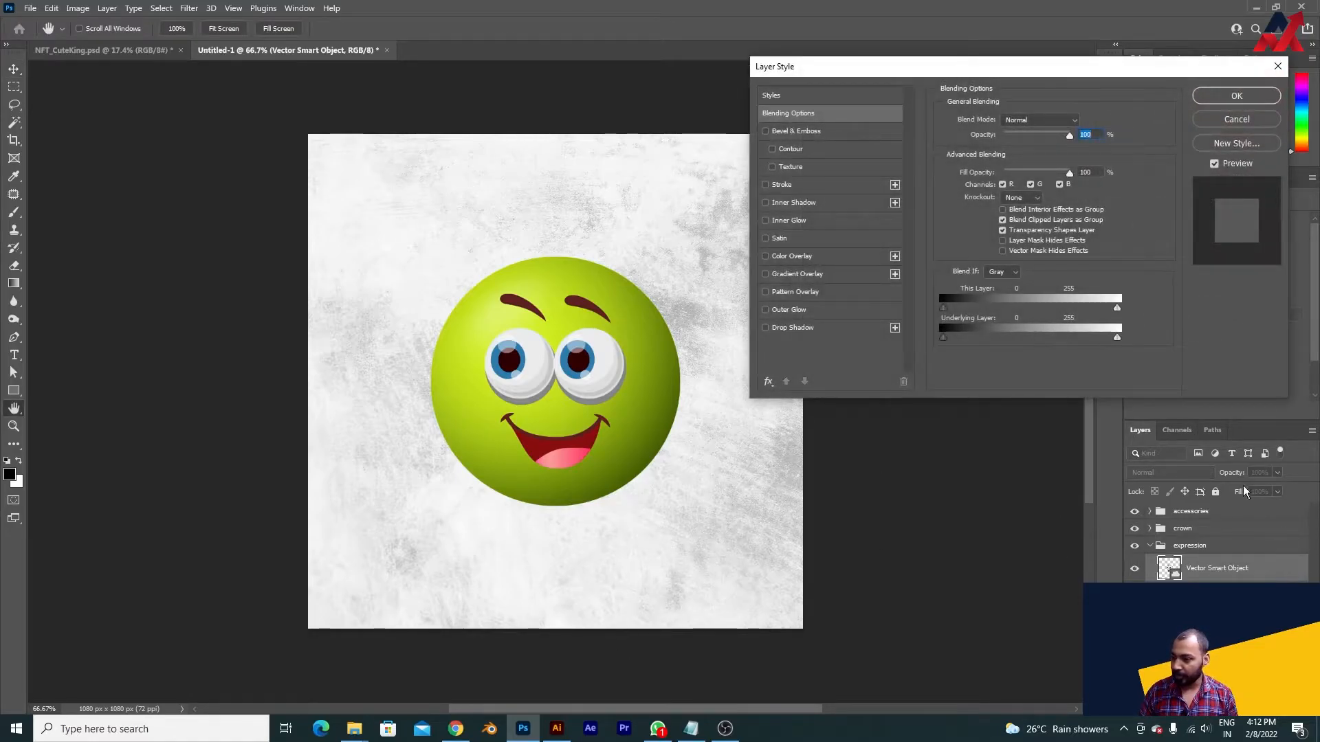
{"action": "left_click", "coordinate": [839, 328]}
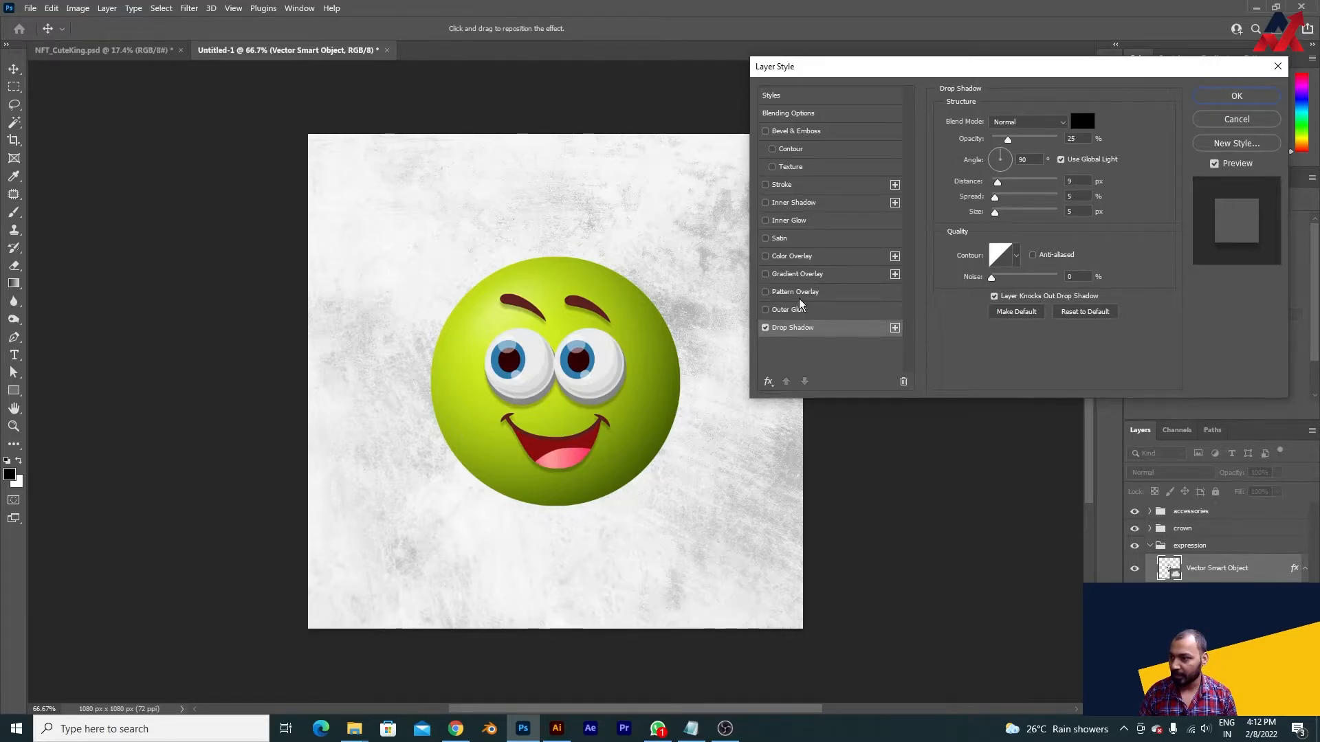
{"action": "left_click", "coordinate": [1236, 121]}
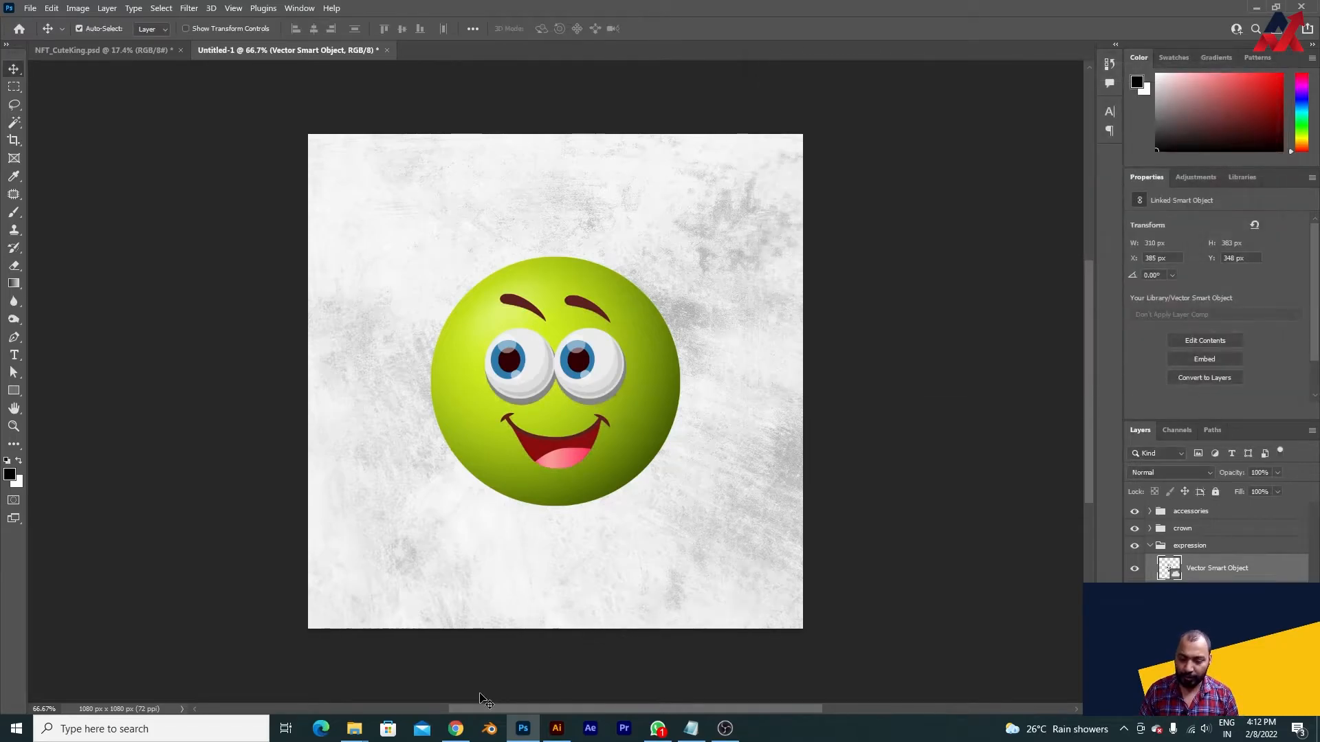
- Switch to Illustrator and review the balls in 421.eps and the face expressions in the 26717 file
{"action": "left_click", "coordinate": [456, 729]}
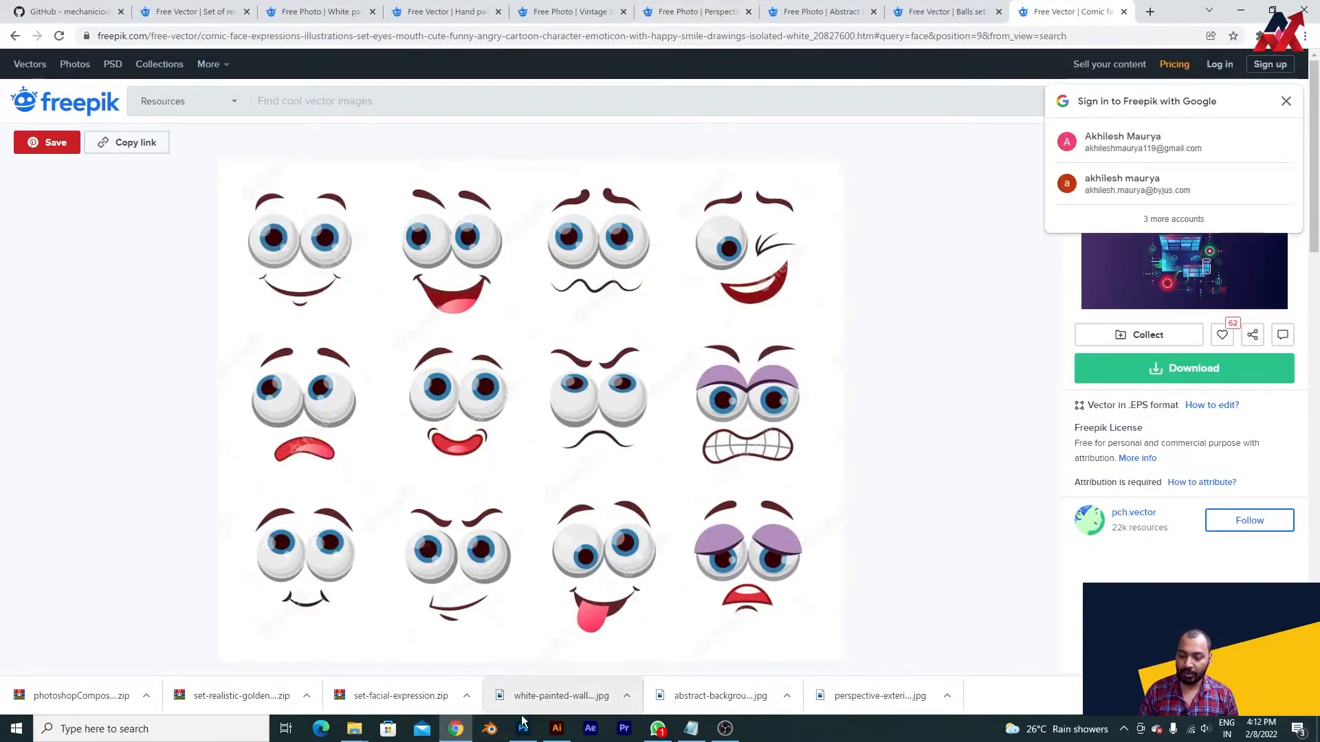
{"action": "left_click", "coordinate": [557, 729]}
{"action": "left_click", "coordinate": [495, 53]}
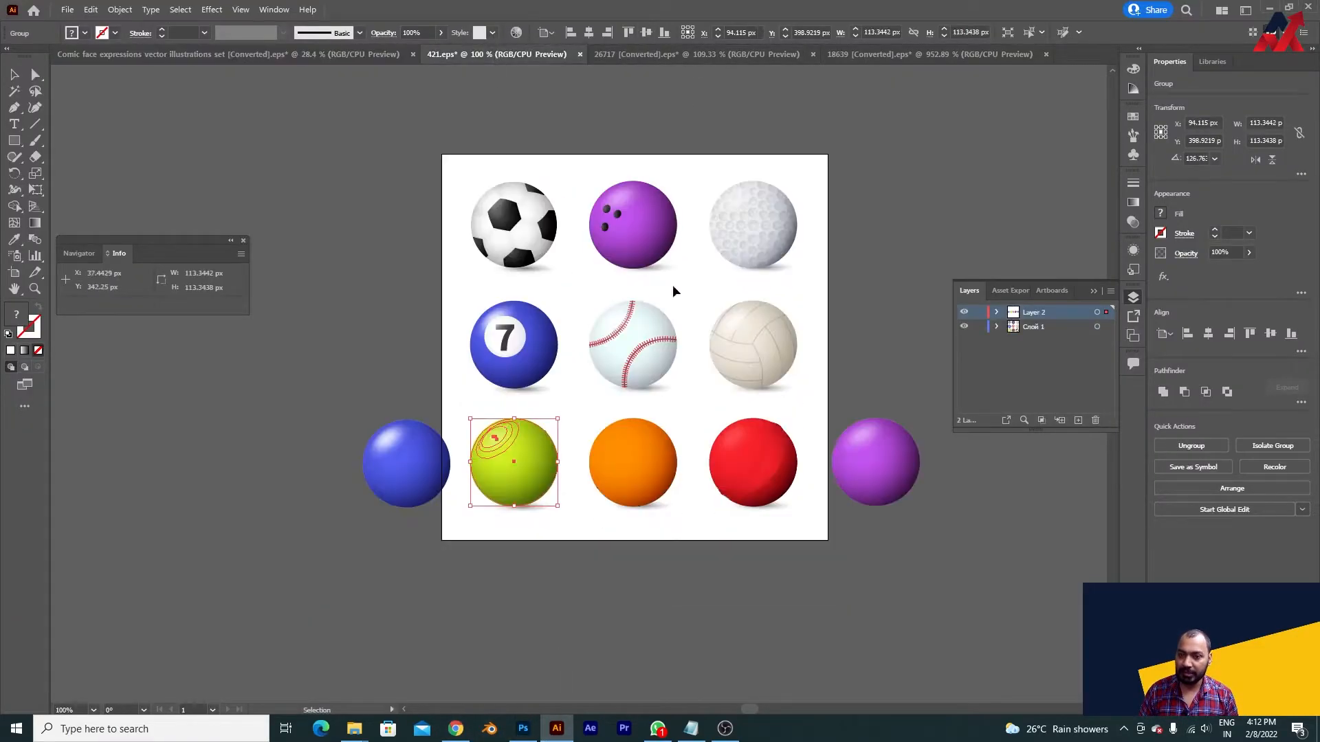
{"action": "left_click", "coordinate": [619, 53]}
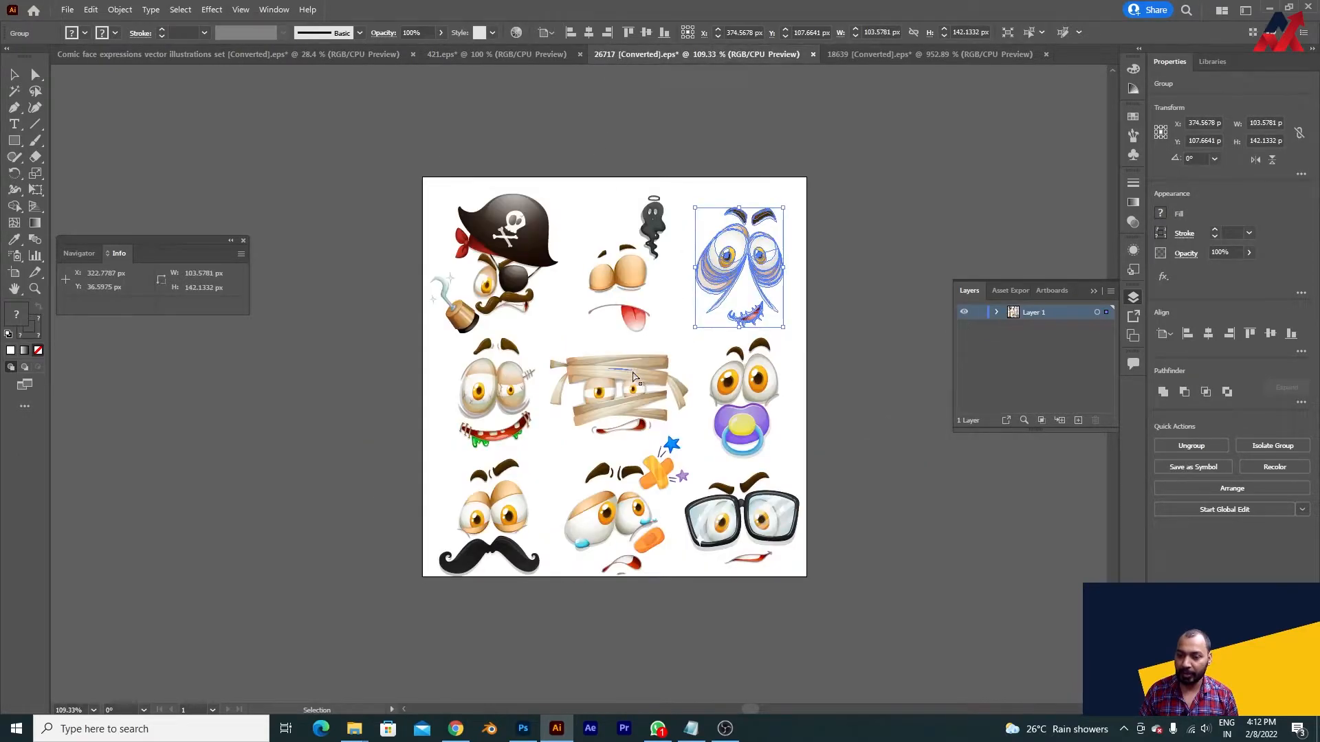
{"action": "left_click", "coordinate": [608, 350], "text": "ctrl"}
{"action": "left_click_drag", "start_coordinate": [627, 404], "coordinate": [589, 384]}
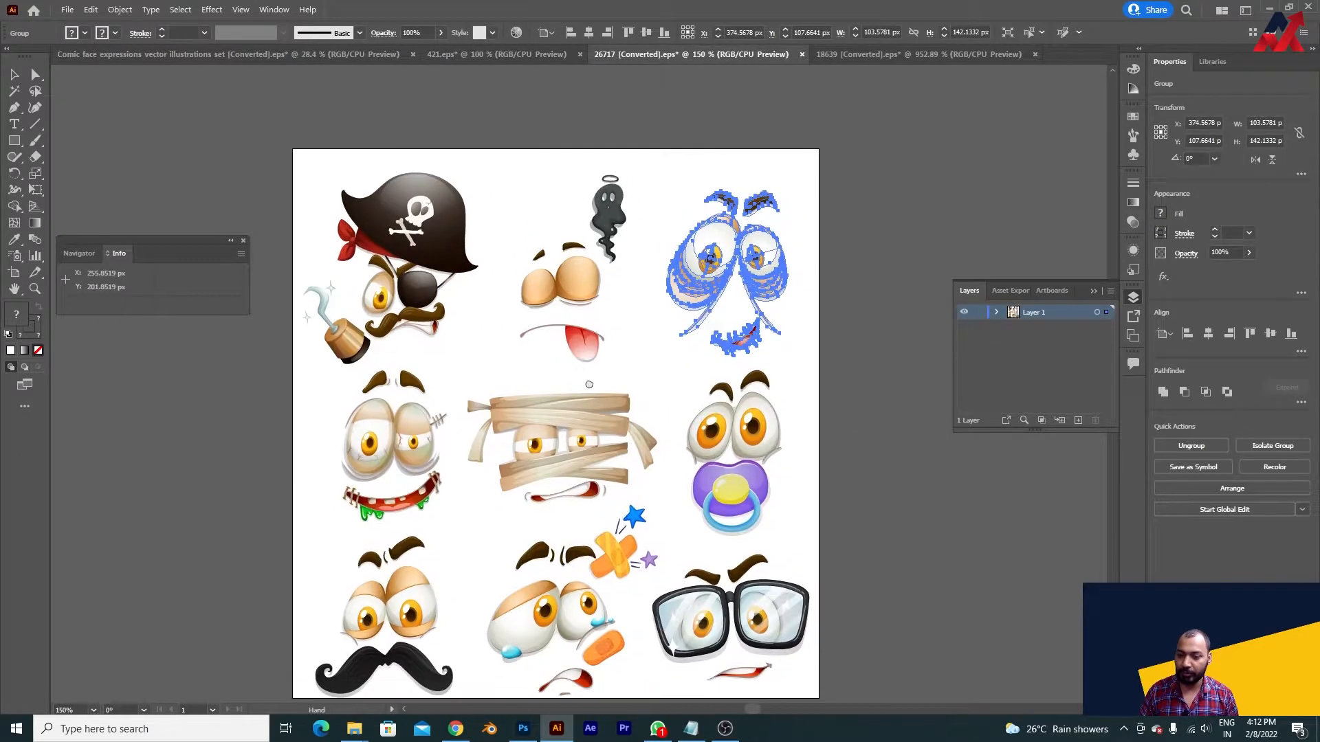
- Copy the face with black glasses from the bottom row of the 26717 expressions file
{"action": "left_click", "coordinate": [859, 522]}
{"action": "left_click_drag", "start_coordinate": [739, 630], "coordinate": [669, 423]}
{"action": "left_click", "coordinate": [670, 423]}
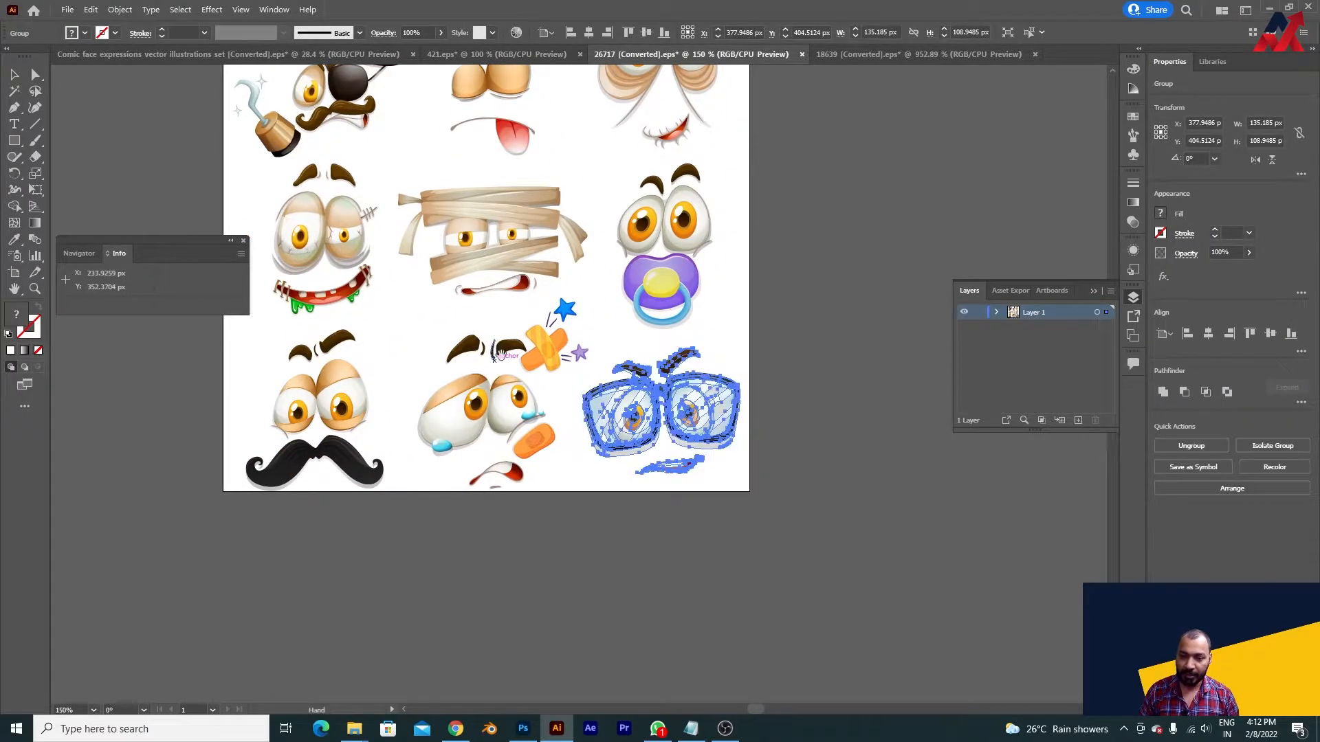
{"action": "left_click_drag", "start_coordinate": [450, 311], "coordinate": [516, 400]}
{"action": "left_click", "coordinate": [406, 331]}
{"action": "key", "text": "v"}
{"action": "left_click", "coordinate": [753, 486]}
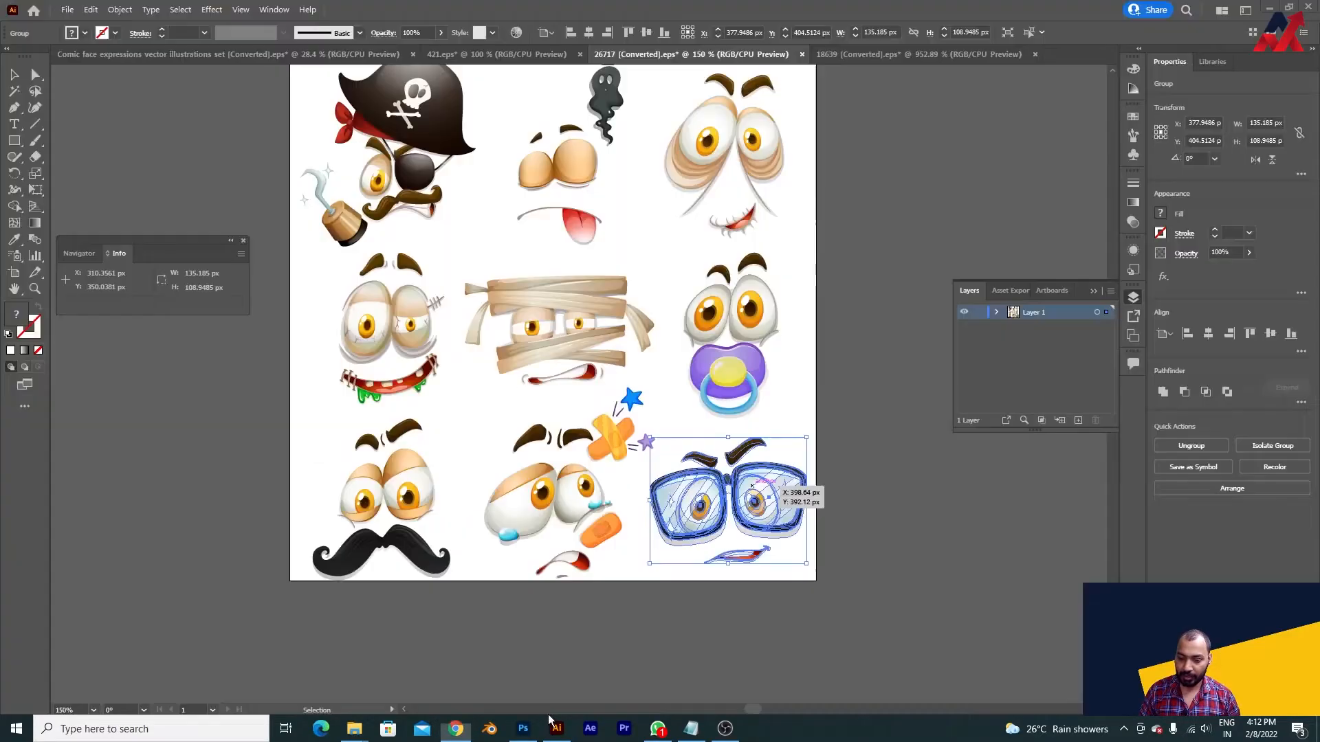
- In Photoshop, paste the glasses face into the expression group as a smart object about 426 px wide on the ball, and delete the smiling face
{"action": "left_click", "coordinate": [523, 727]}
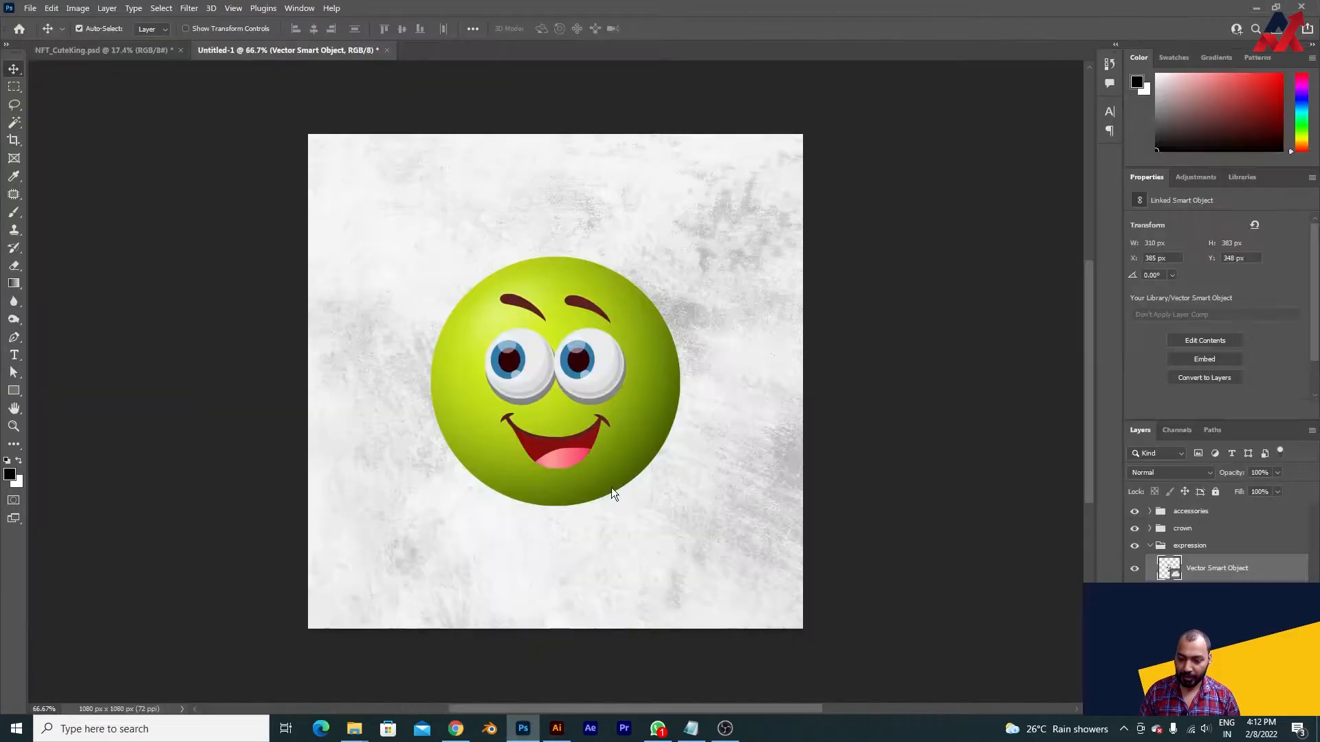
{"action": "key", "text": "f"}
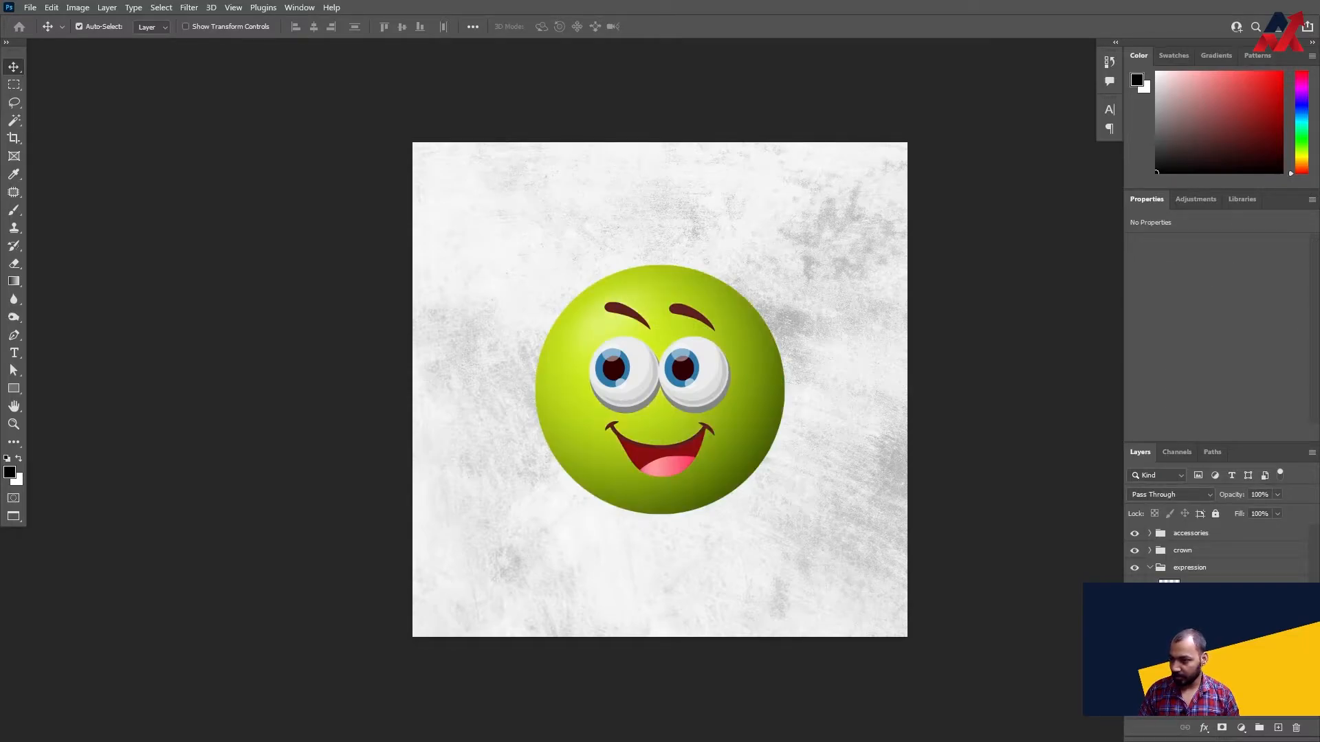
{"action": "left_click", "coordinate": [1199, 590]}
{"action": "key", "text": "ctrl+v"}
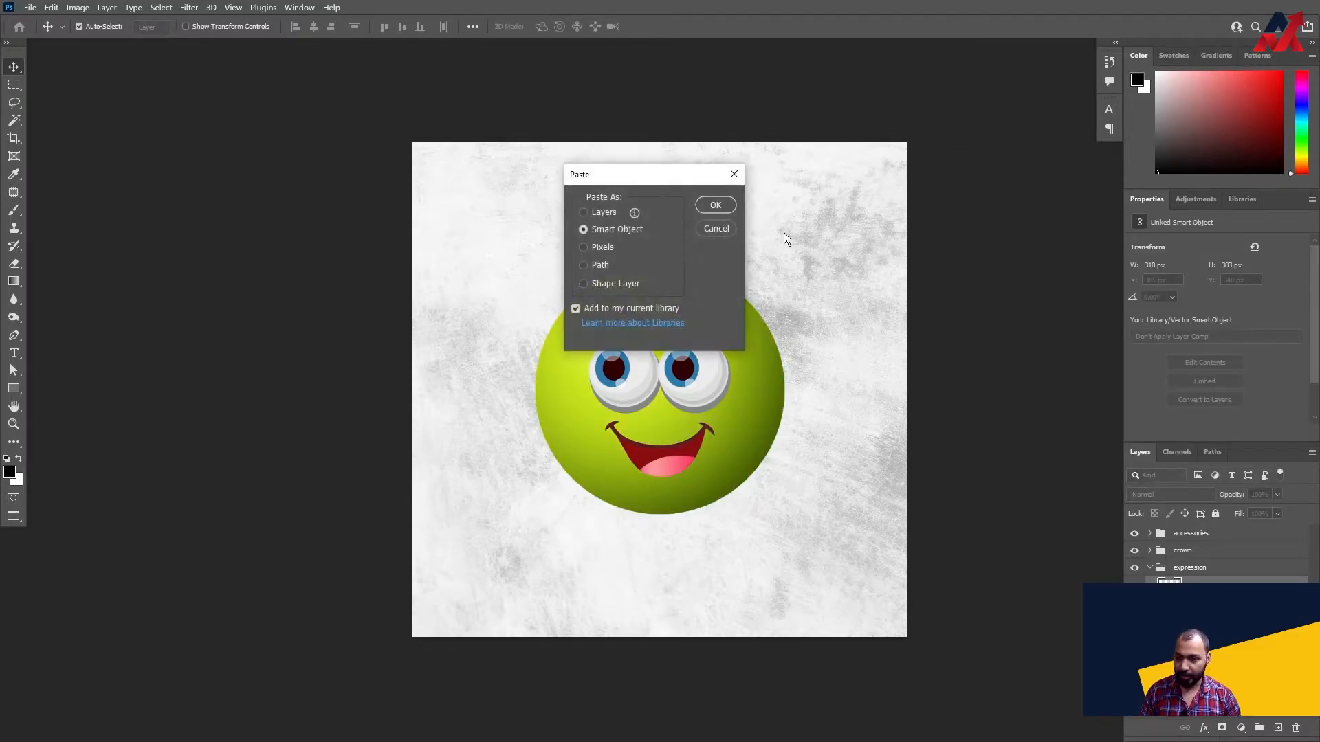
{"action": "left_click", "coordinate": [713, 206]}
{"action": "left_click_drag", "start_coordinate": [698, 428], "coordinate": [735, 503]}
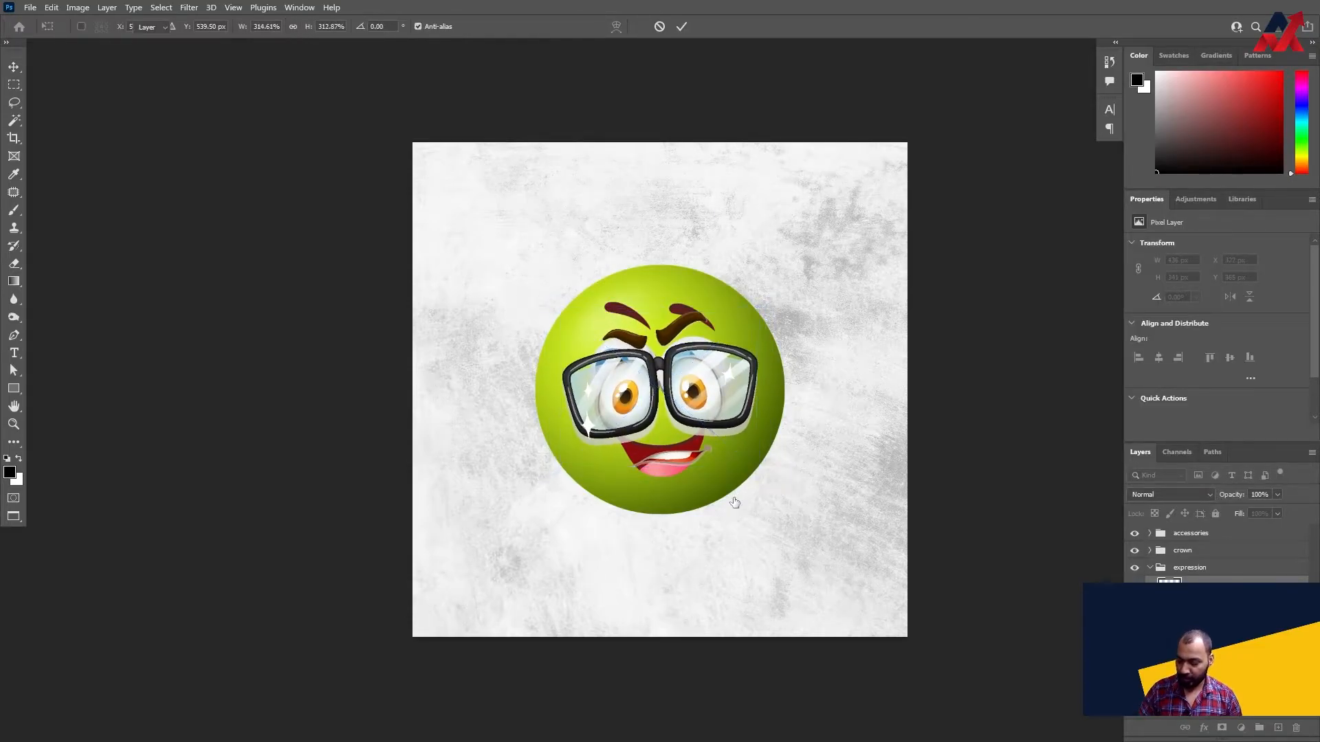
{"action": "key", "text": "Return"}
{"action": "left_click_drag", "start_coordinate": [709, 373], "coordinate": [709, 364]}
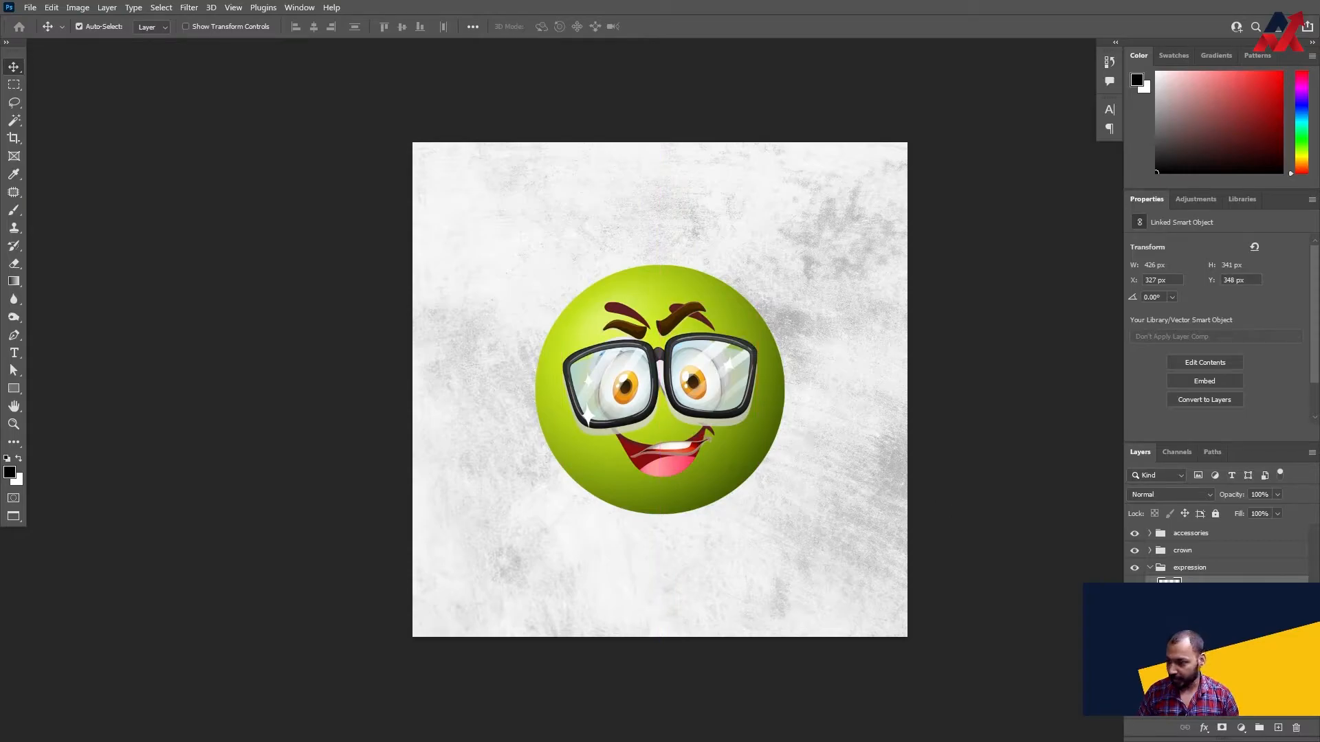
{"action": "left_click", "coordinate": [1196, 603]}
{"action": "key", "text": "Delete"}
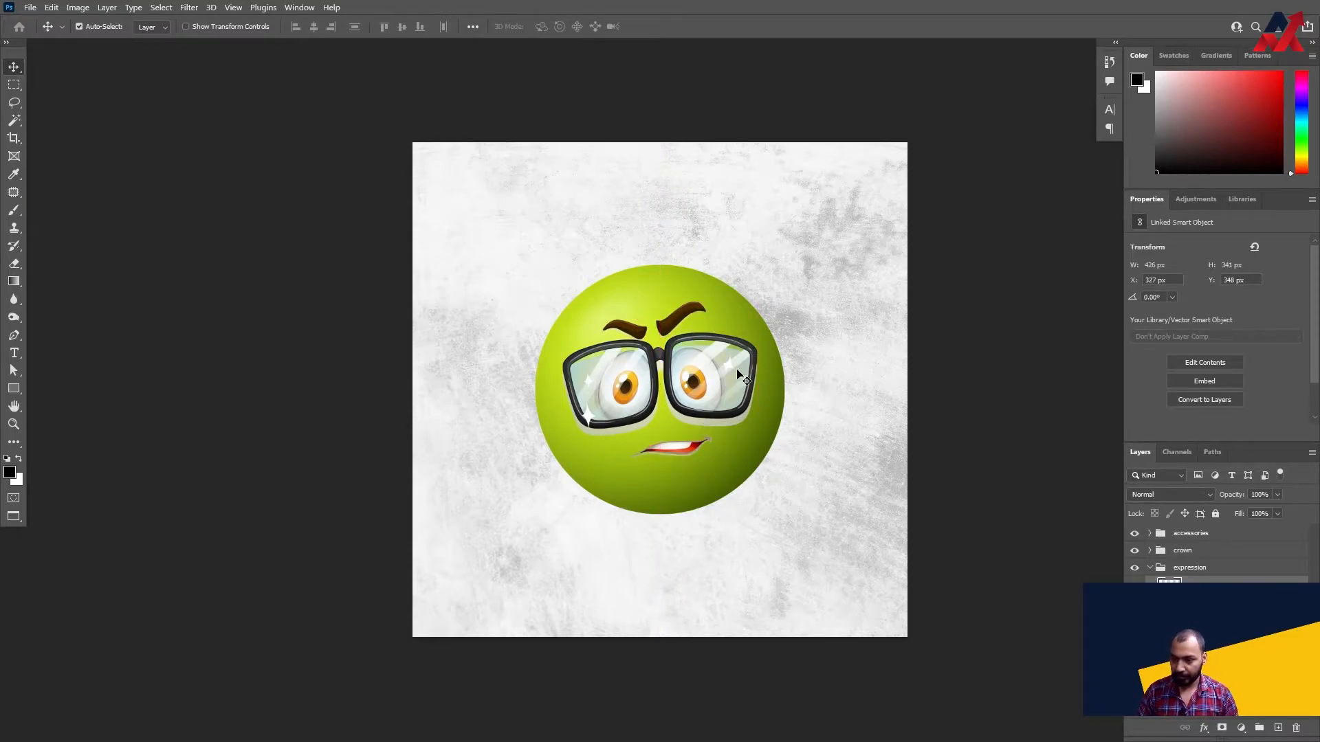
- Add a drop shadow to the glasses face with 25% opacity, 90° angle, 9 px distance, 5% spread and 5 px size
{"action": "left_click", "coordinate": [828, 329]}
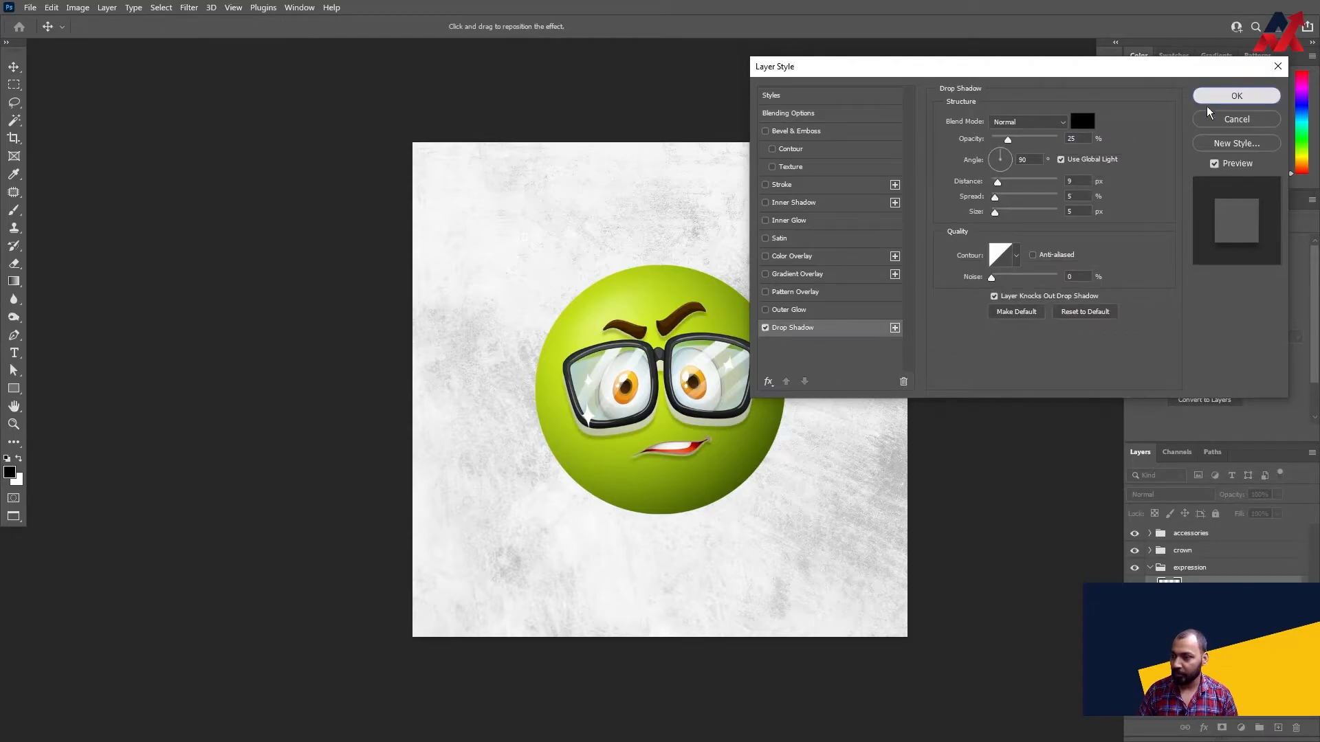
{"action": "left_click", "coordinate": [1235, 96]}
{"action": "left_click_drag", "start_coordinate": [703, 363], "coordinate": [694, 361]}
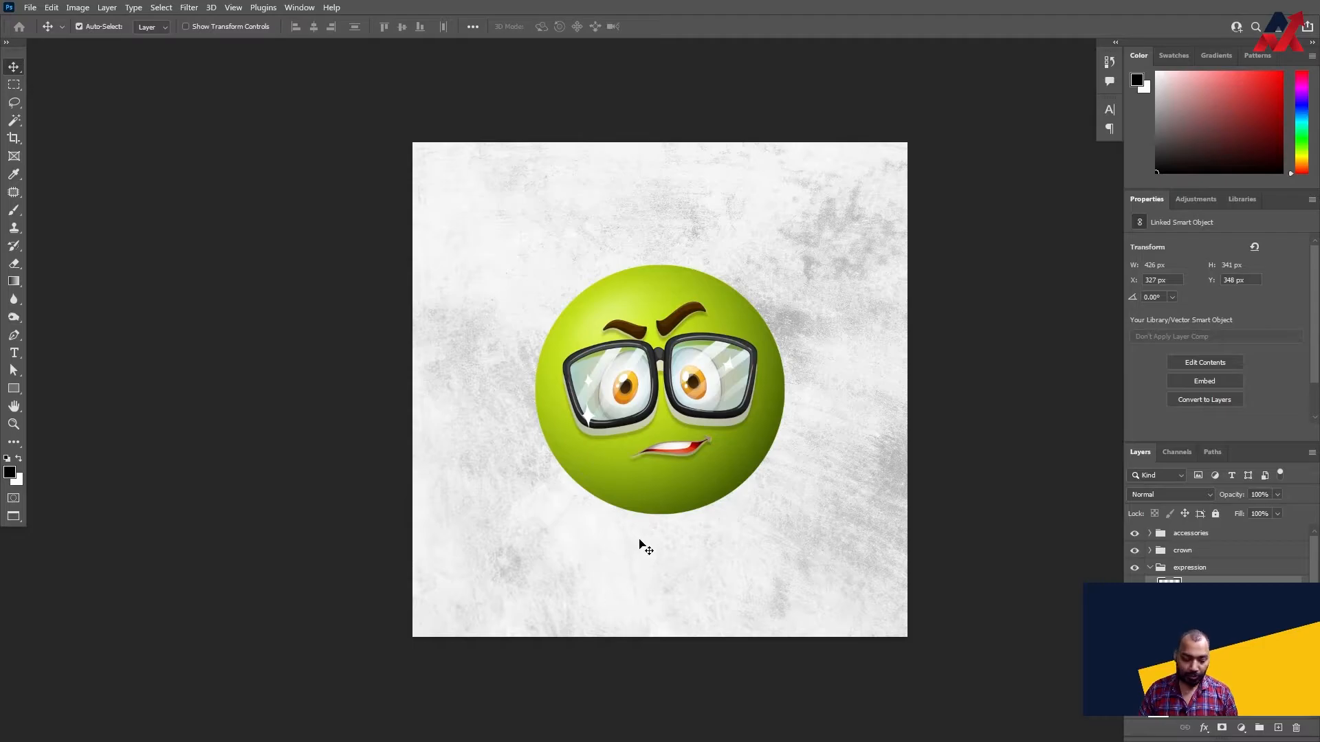
- In Illustrator's royal crowns file, copy the gold crown with the blue gem, first in the top row
{"action": "key", "text": "alt+Tab"}
{"action": "key", "text": "f"}
{"action": "key", "text": "space"}
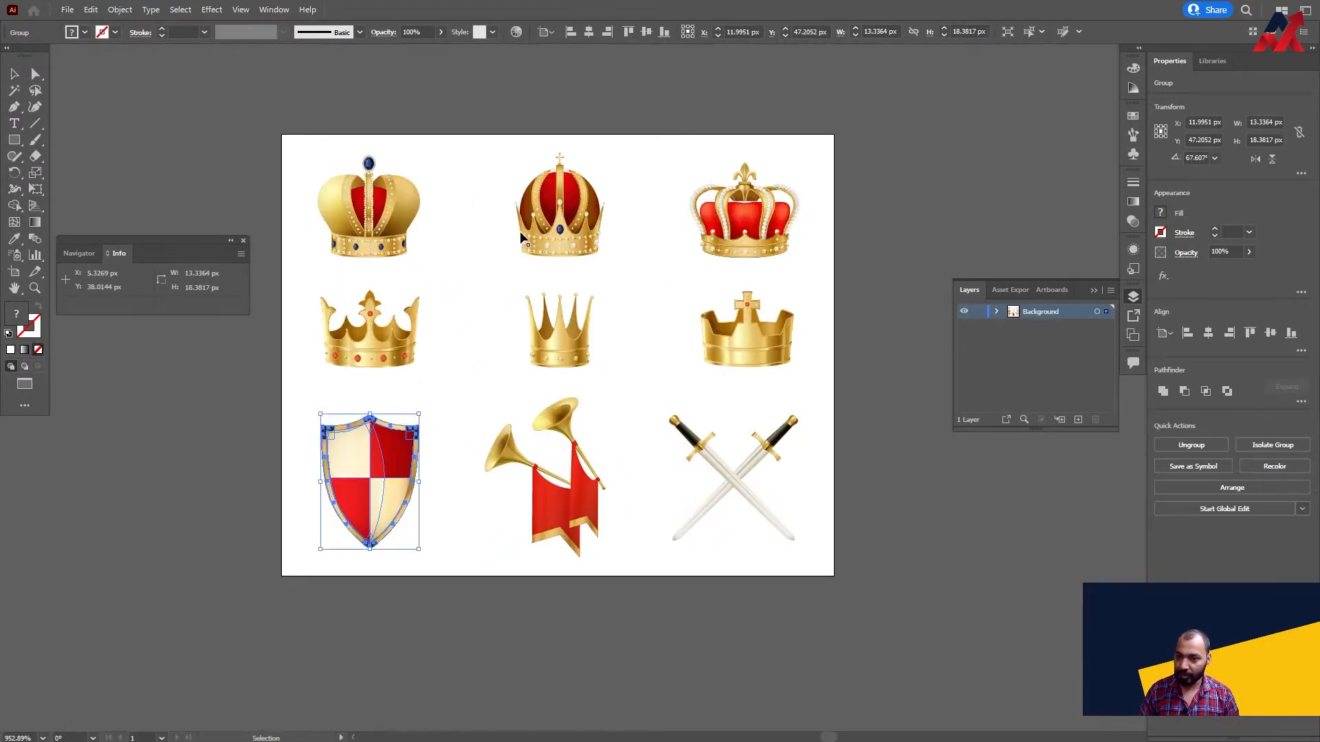
{"action": "left_click", "coordinate": [382, 234]}
{"action": "key", "text": "a"}
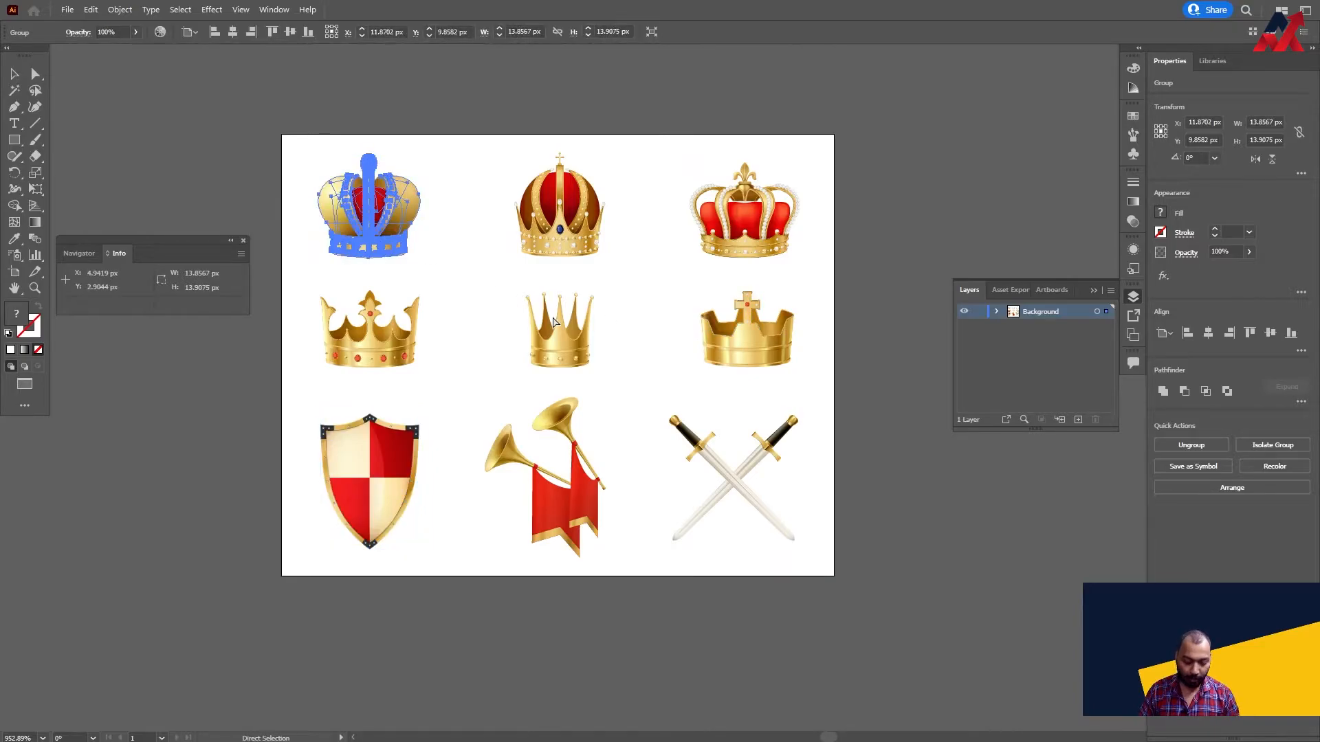
- In Photoshop, paste the crown as a smart object scaled to about 238 px wide and centred on top of the ball
{"action": "key", "text": "alt+Tab"}
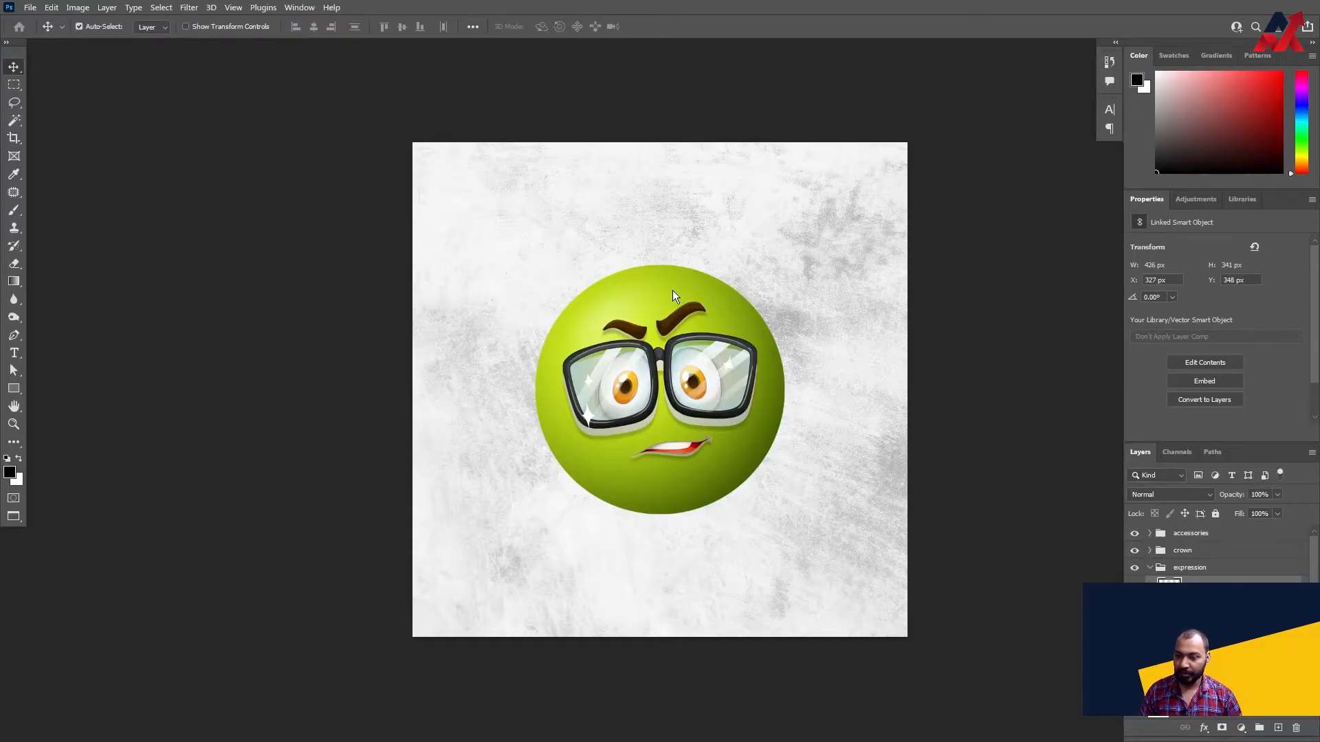
{"action": "key", "text": "ctrl+v"}
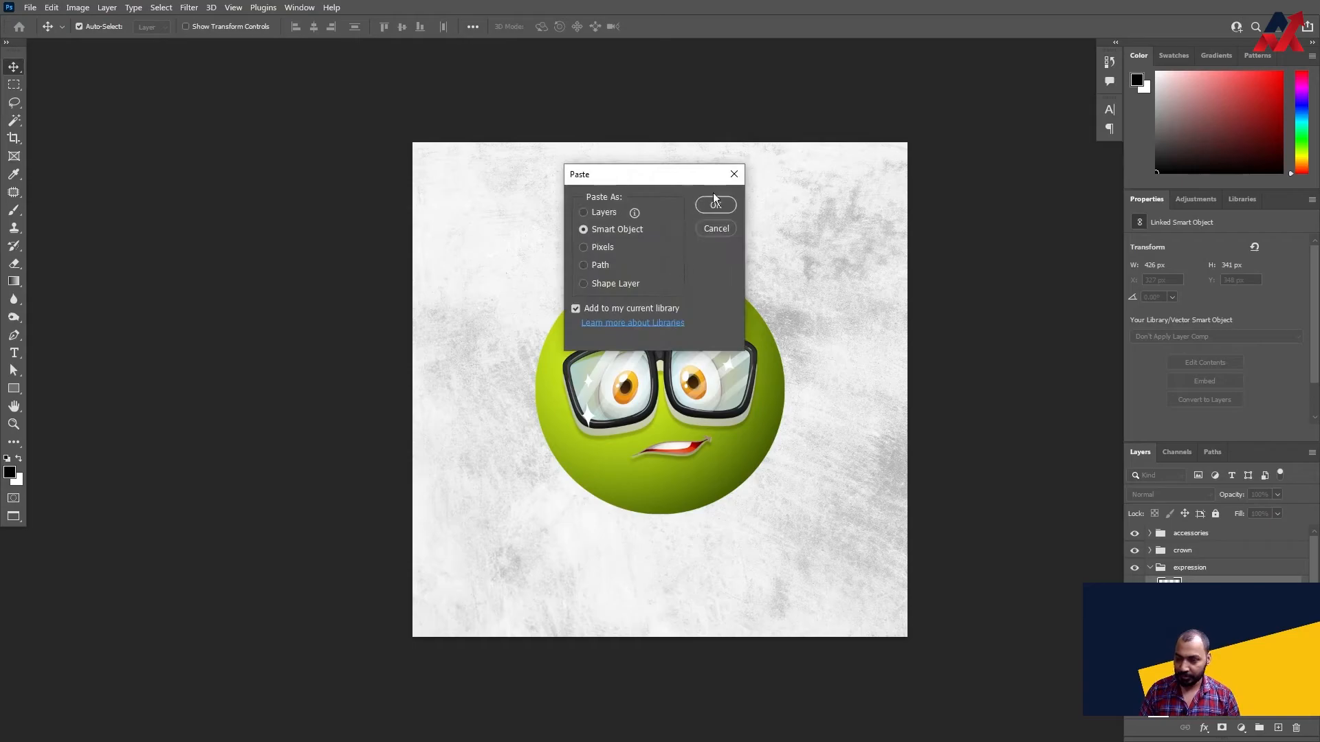
{"action": "left_click", "coordinate": [715, 205]}
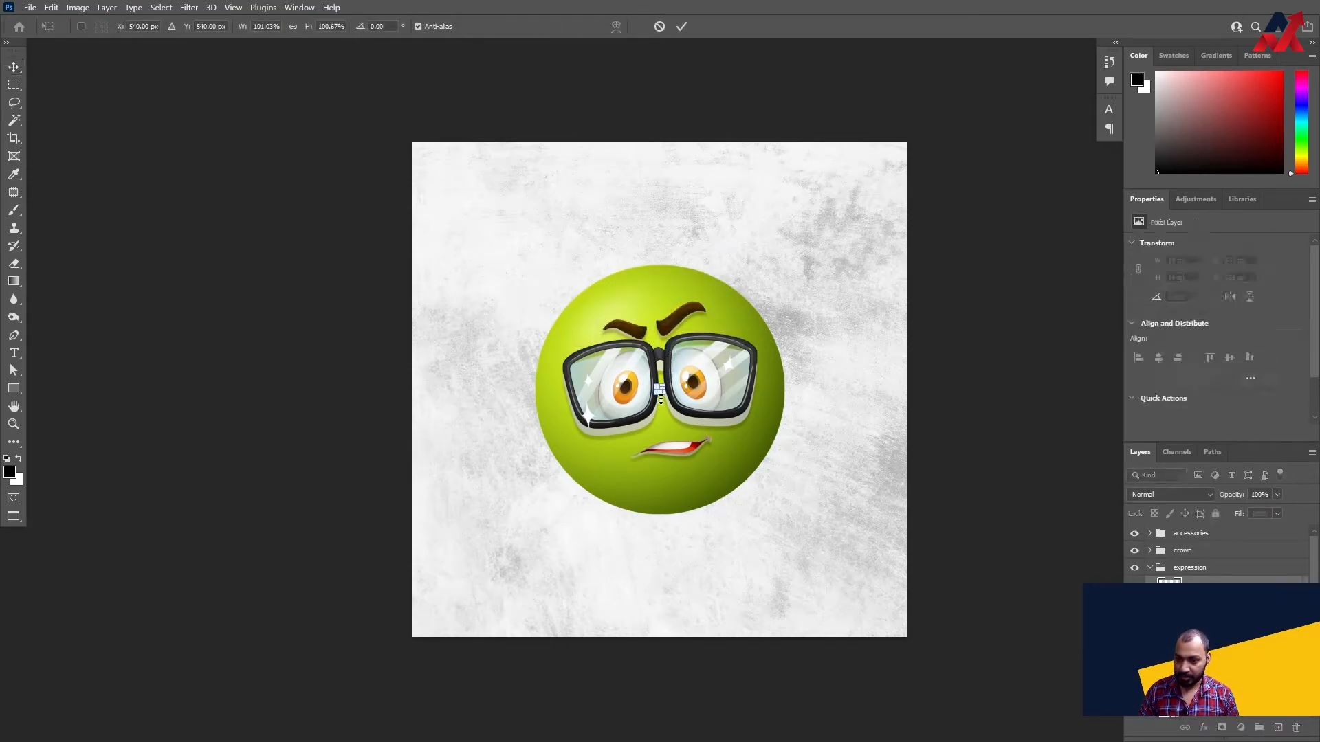
{"action": "left_click_drag", "start_coordinate": [691, 423], "coordinate": [653, 261]}
{"action": "key", "text": "Return"}
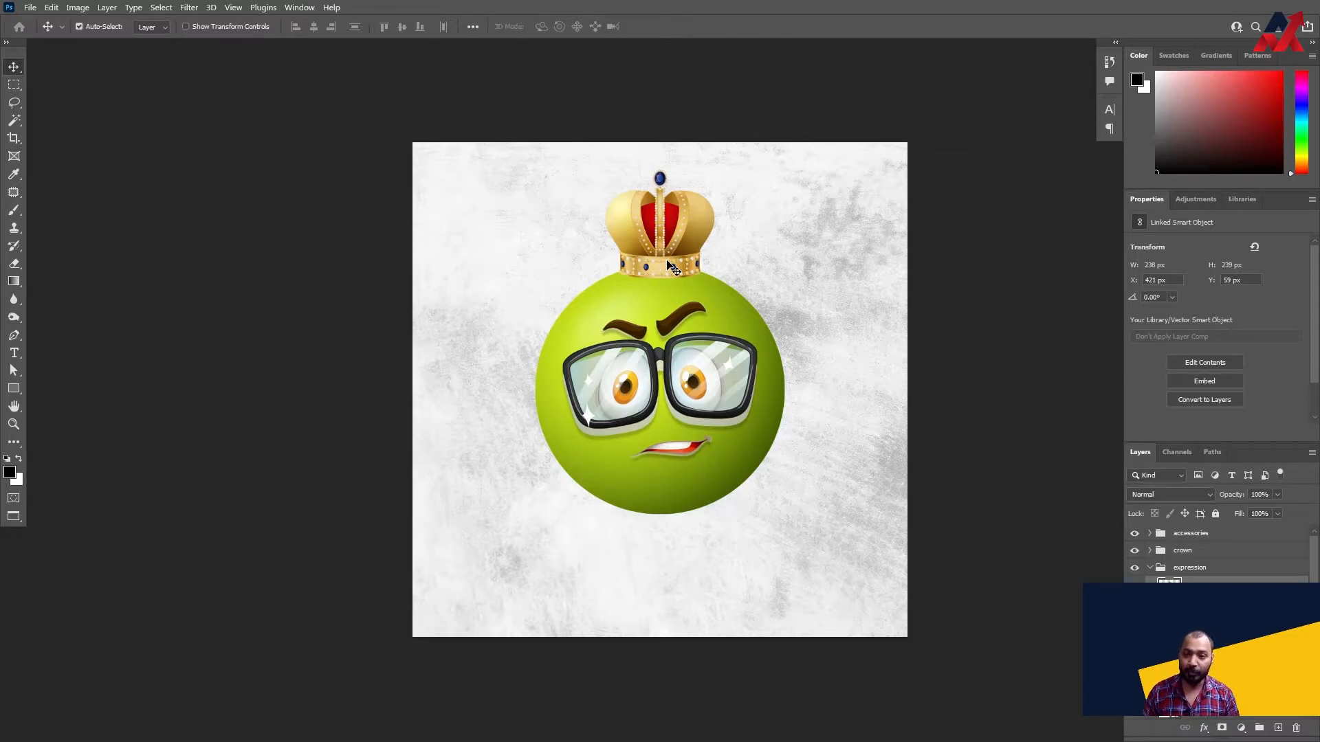
- Inspect the layers in the base and expression groups, switching the expression and crown groups' visibility off and on
{"action": "left_click_drag", "start_coordinate": [693, 377], "coordinate": [692, 371]}
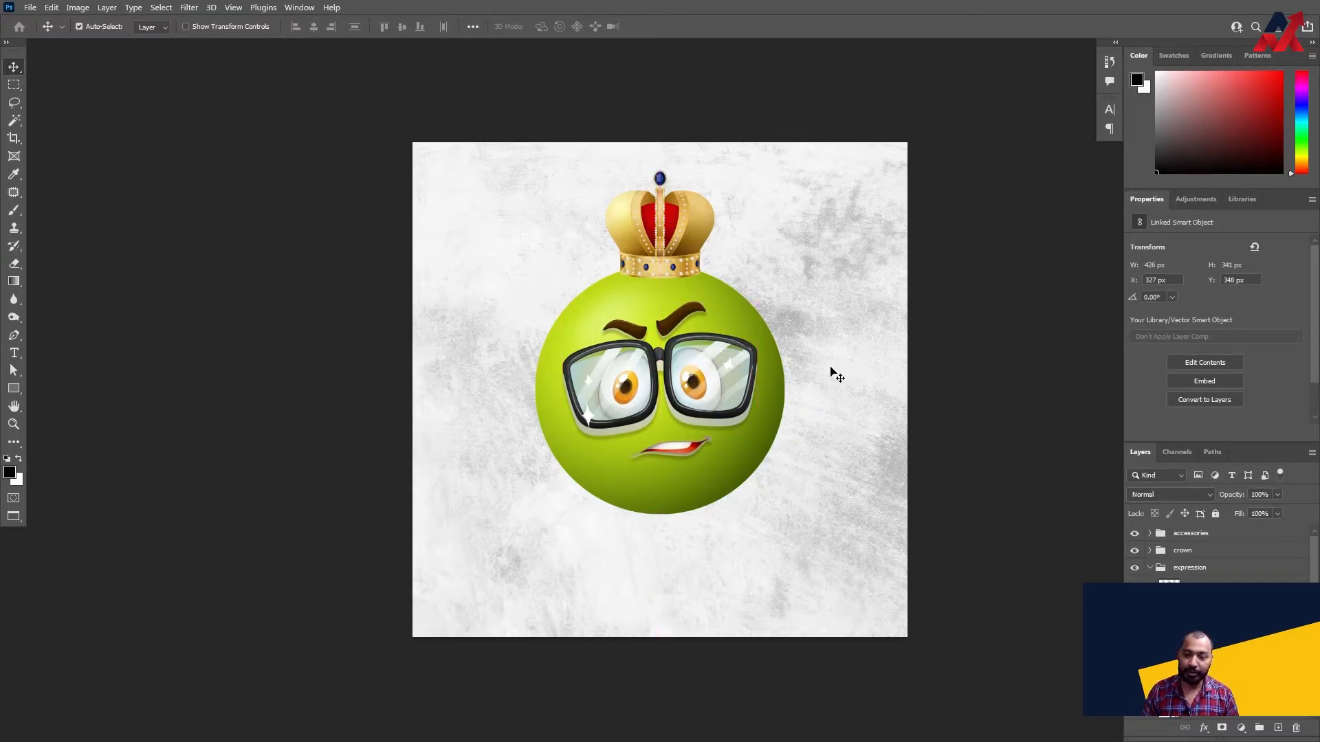
{"action": "left_click", "coordinate": [1149, 571]}
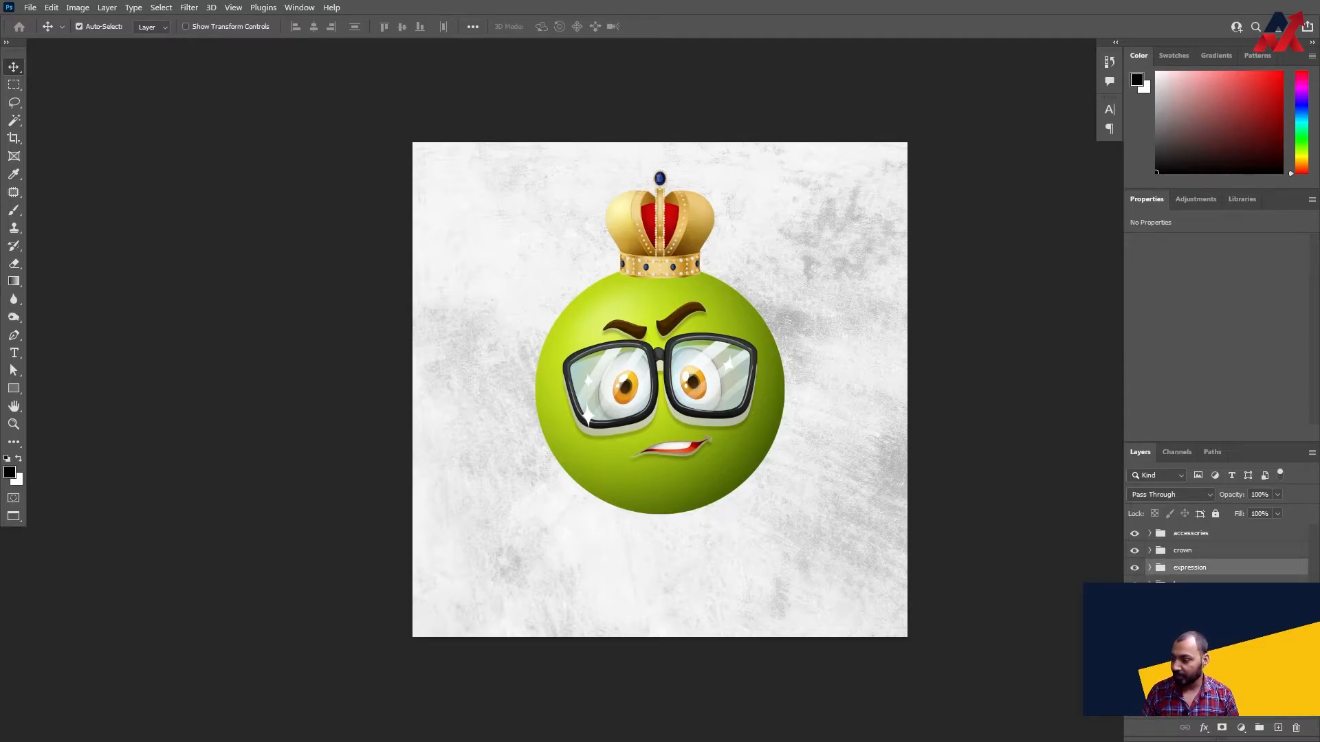
{"action": "left_click", "coordinate": [1190, 603]}
{"action": "left_click", "coordinate": [1189, 585]}
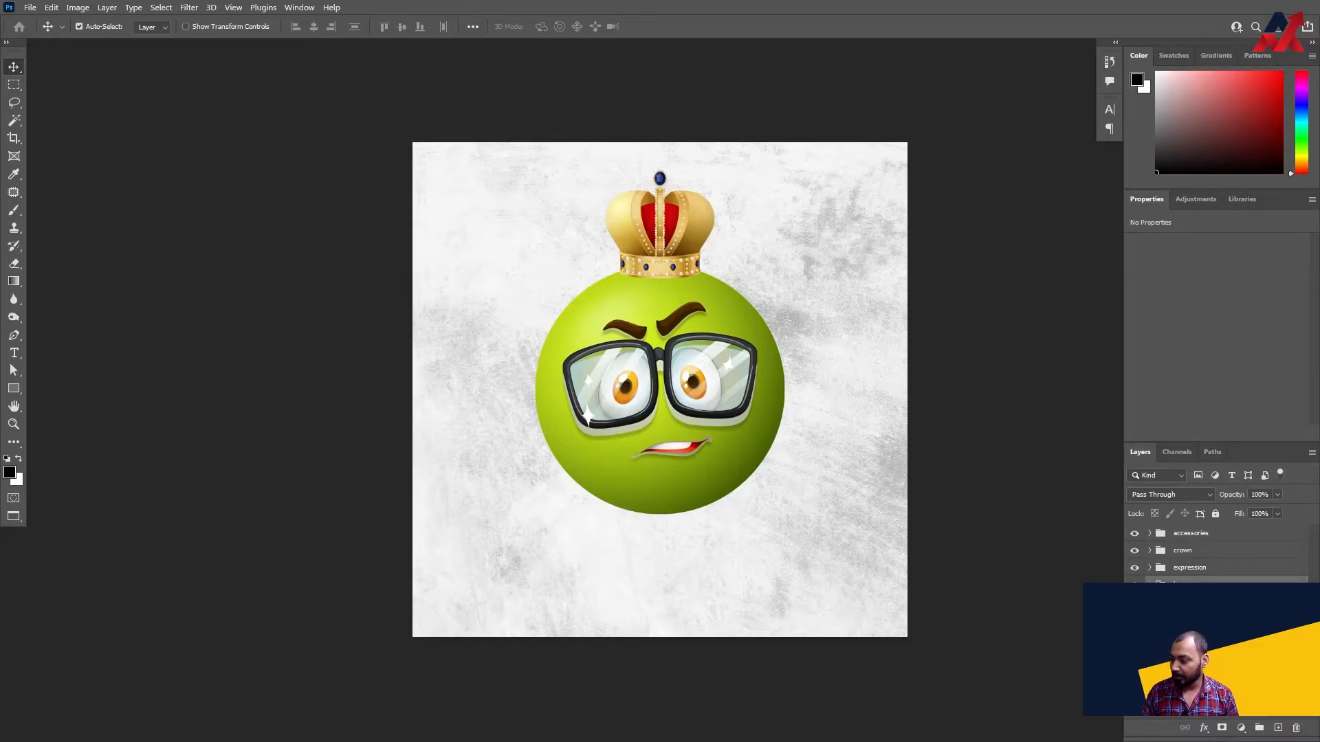
{"action": "left_click", "coordinate": [1189, 602]}
{"action": "left_click", "coordinate": [1150, 586]}
{"action": "left_click", "coordinate": [1149, 570]}
{"action": "left_click", "coordinate": [1189, 591]}
{"action": "left_click", "coordinate": [1134, 568]}
{"action": "left_click", "coordinate": [1134, 568]}
{"action": "left_click", "coordinate": [1134, 551]}
{"action": "left_click", "coordinate": [1134, 551]}
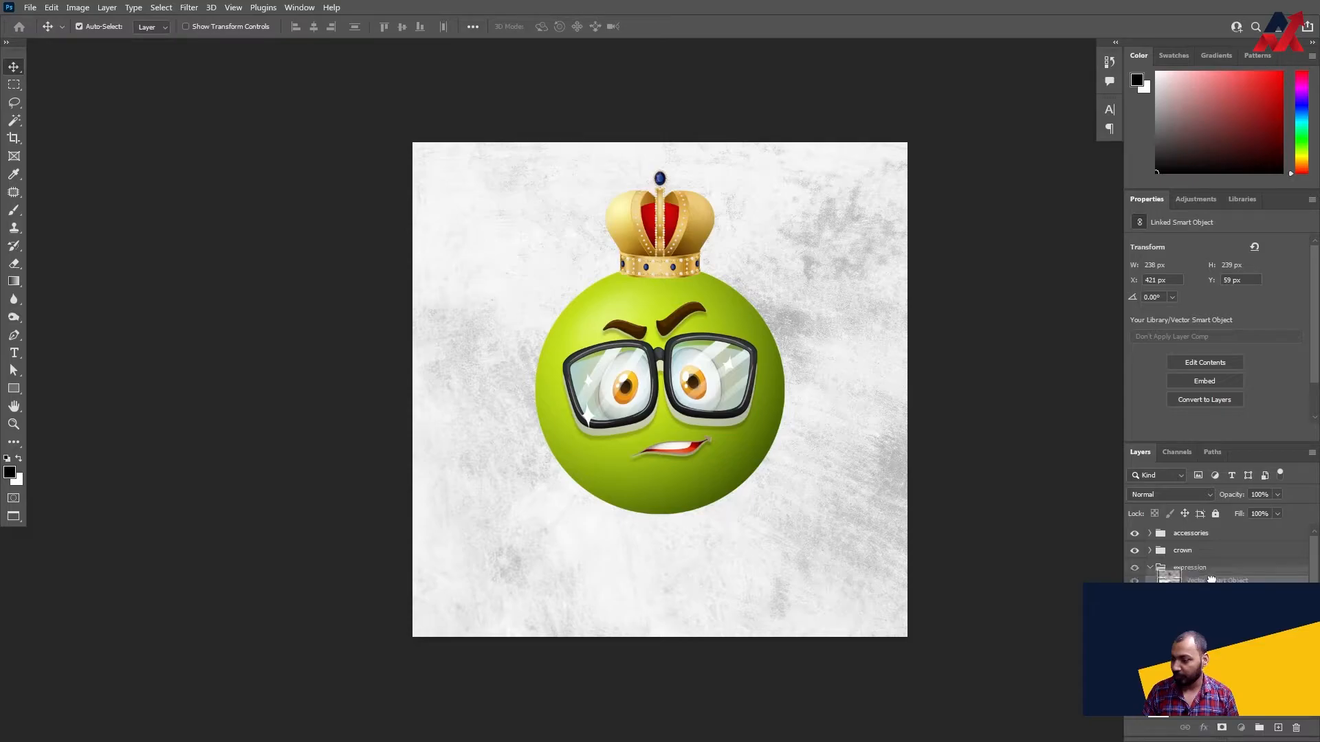
- Move the crown's smart object from the expression group into the crown group and check that group's contents
{"action": "left_click", "coordinate": [1203, 552]}
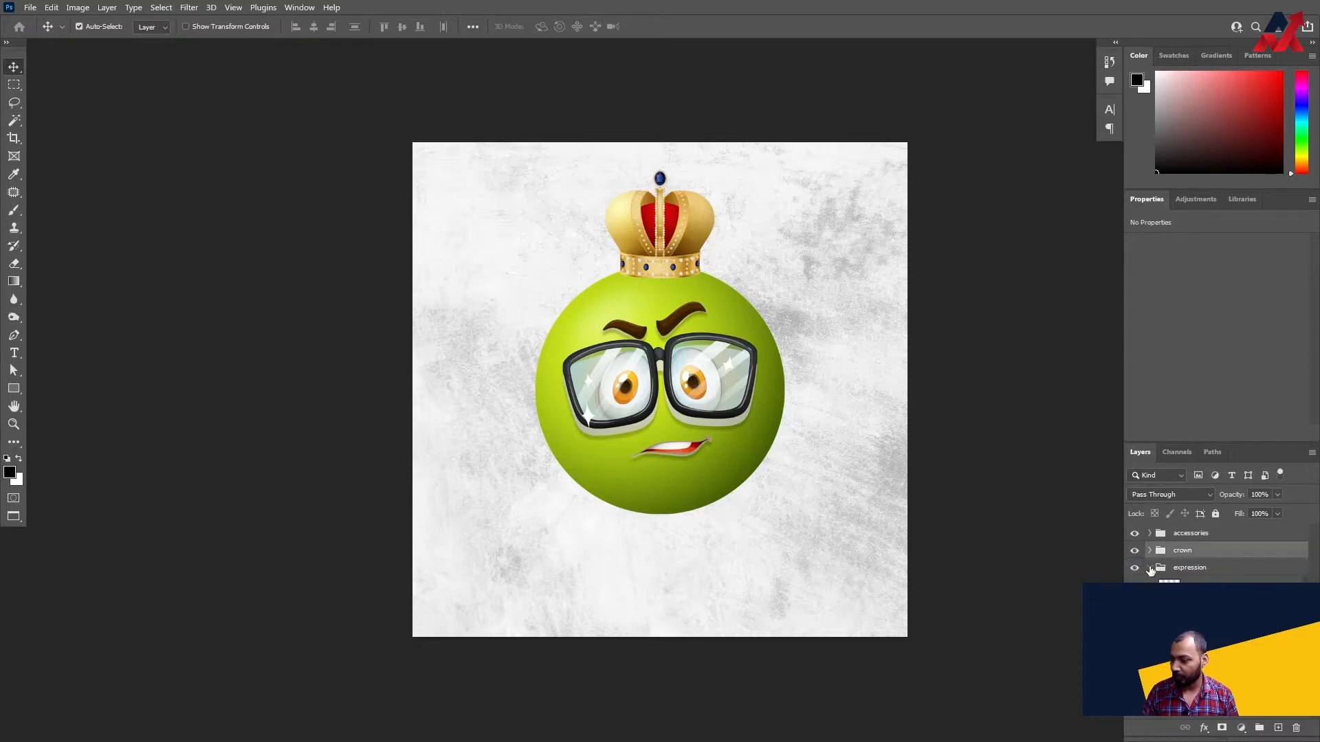
{"action": "left_click", "coordinate": [1149, 551]}
{"action": "left_click", "coordinate": [1218, 576]}
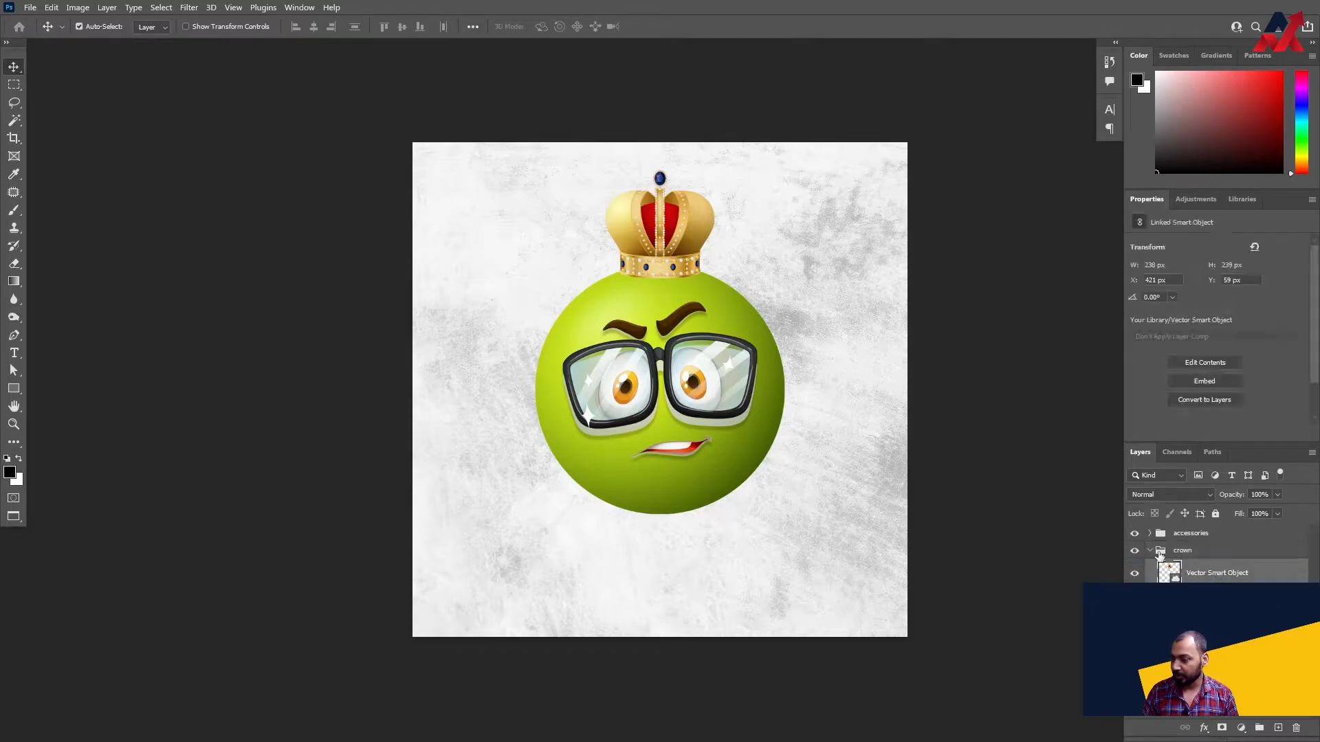
{"action": "left_click", "coordinate": [1150, 552]}
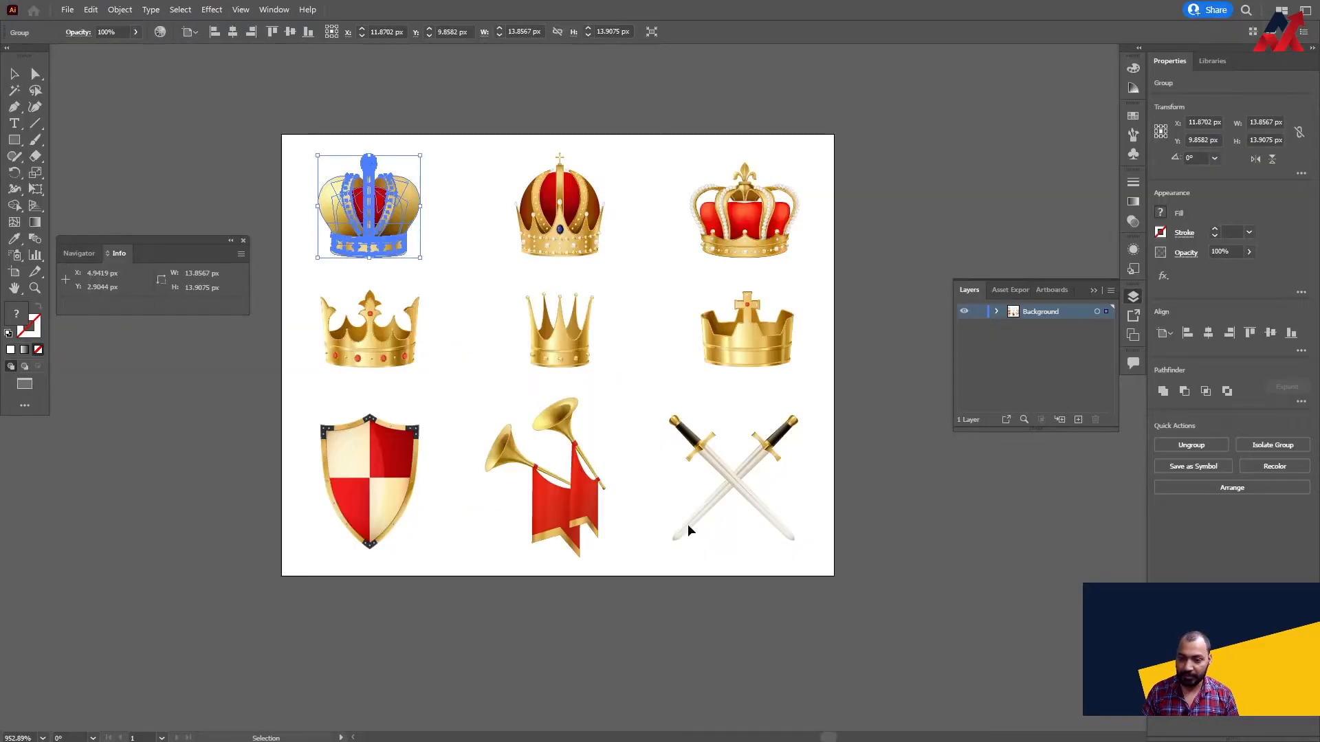
- Bring Illustrator's golden trumpets with red banners into Photoshop as a smart object about 161 px wide at the ball's upper left, inside the accessories group
{"action": "left_click", "coordinate": [365, 470]}
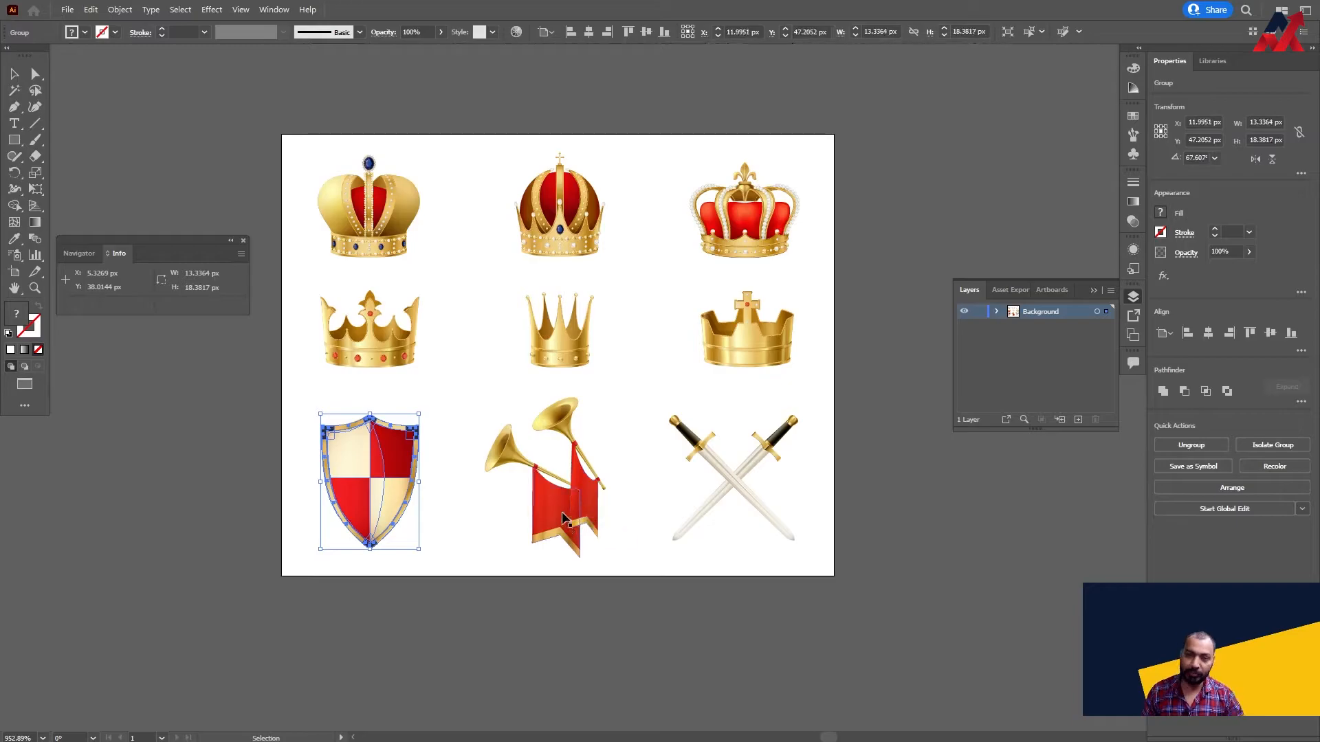
{"action": "left_click", "coordinate": [565, 519]}
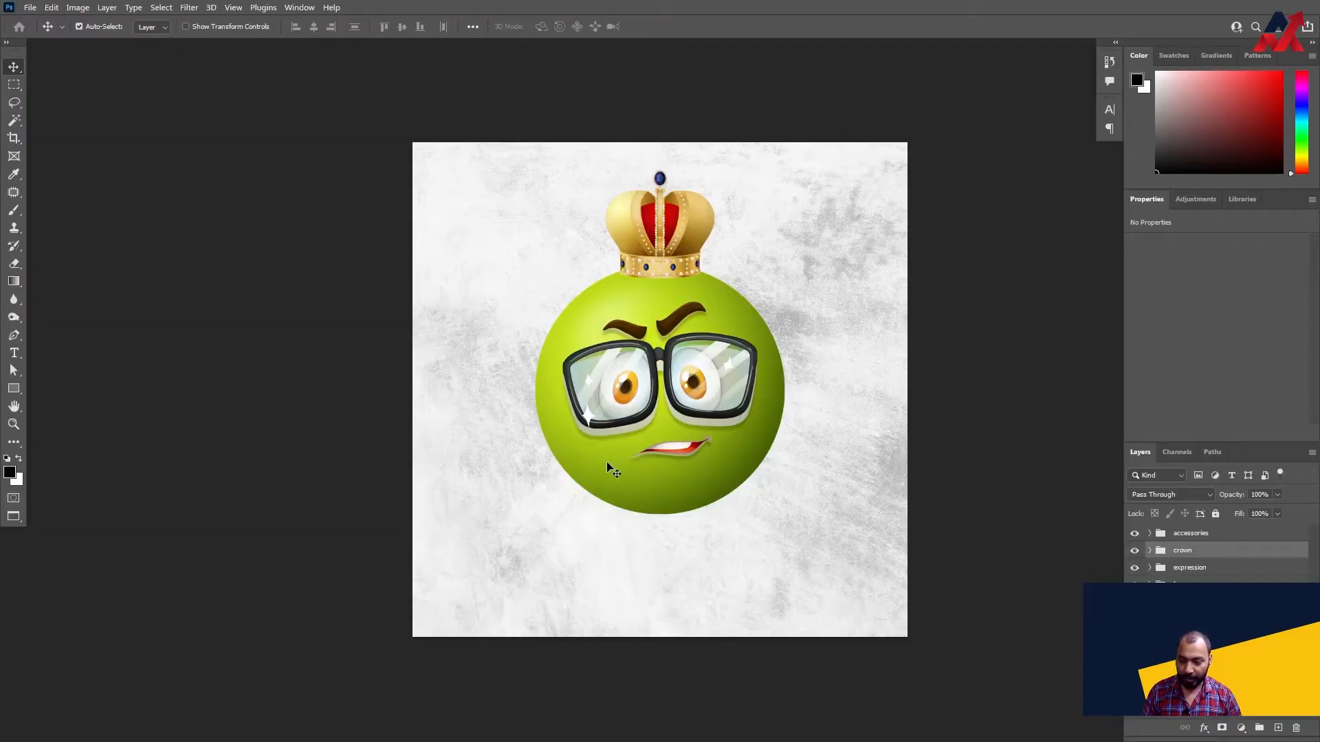
{"action": "key", "text": "ctrl+v"}
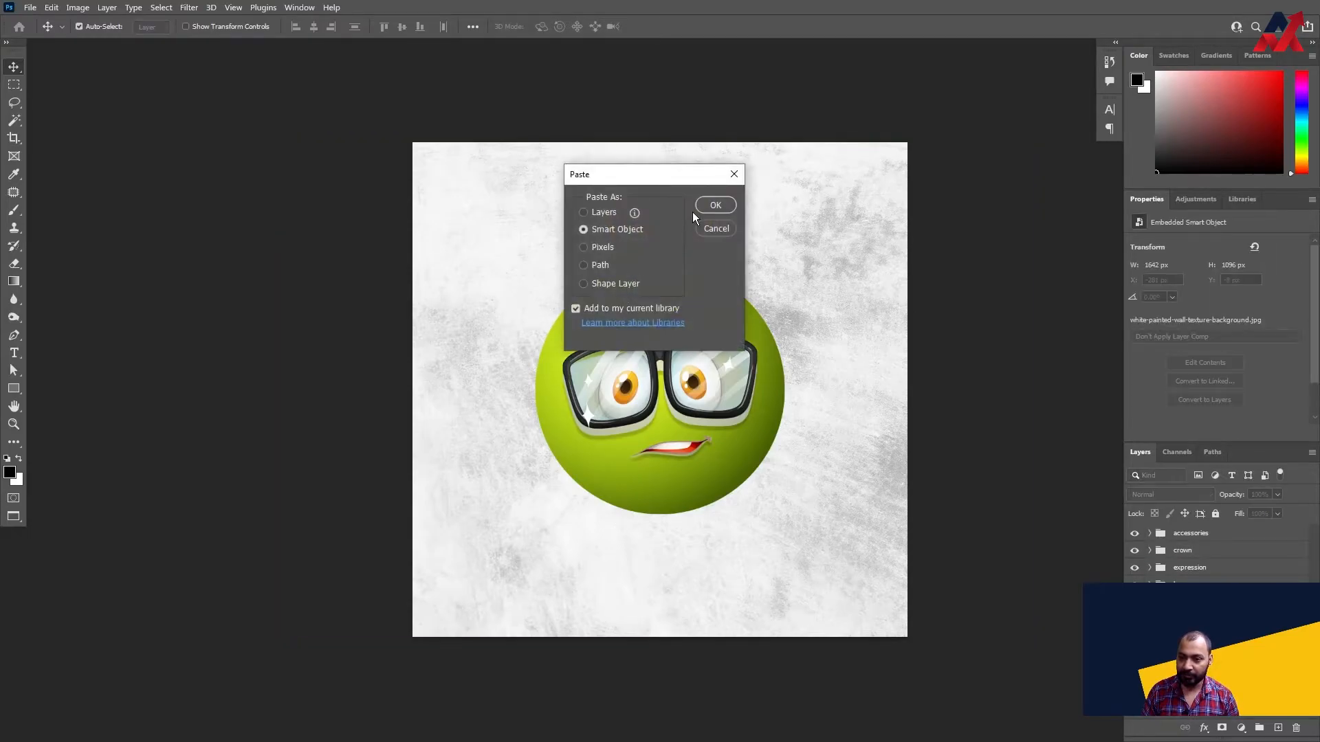
{"action": "left_click", "coordinate": [704, 206]}
{"action": "left_click_drag", "start_coordinate": [664, 400], "coordinate": [533, 334]}
{"action": "key", "text": "Return"}
{"action": "key", "text": "ctrl+t"}
{"action": "key", "text": "Return"}
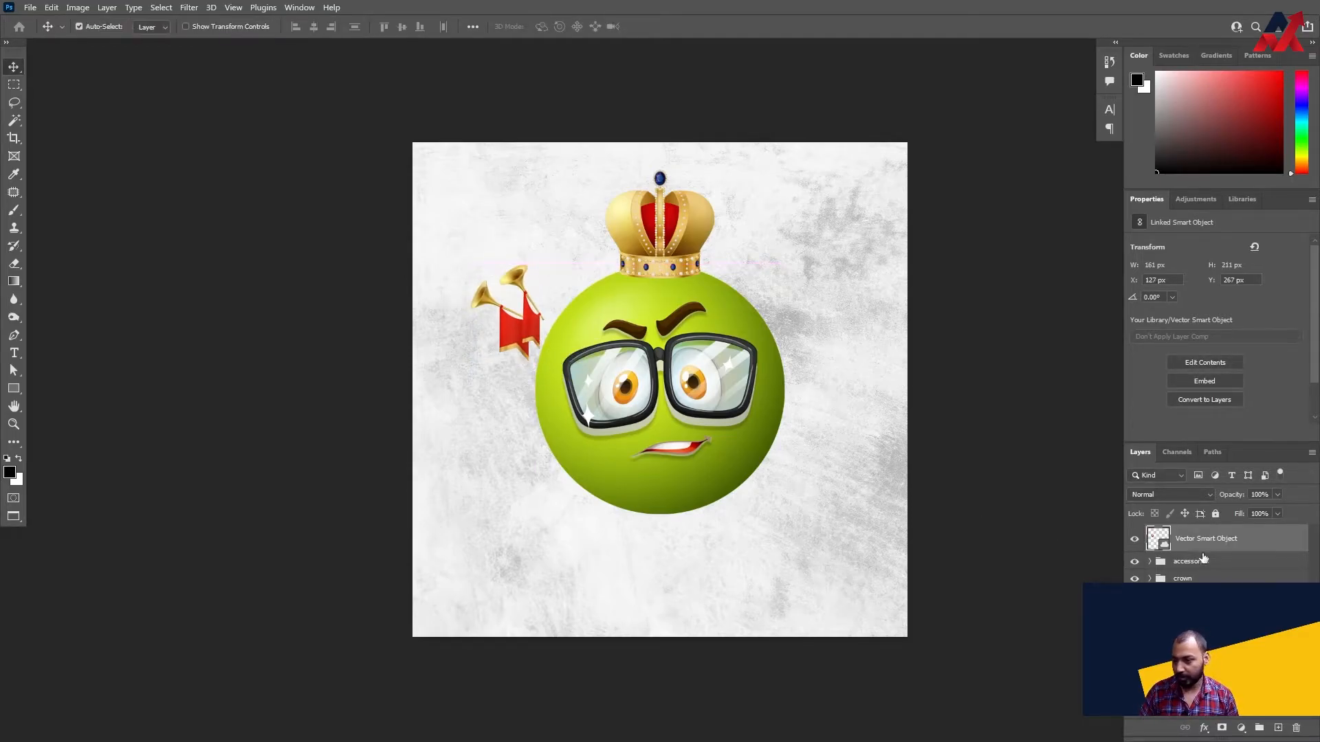
{"action": "left_click_drag", "start_coordinate": [1200, 543], "coordinate": [1197, 568]}
- Copy the red-and-cream checkered shield from Illustrator's crowns file and paste it into the Photoshop document as a smart object
{"action": "key", "text": "alt+Tab"}
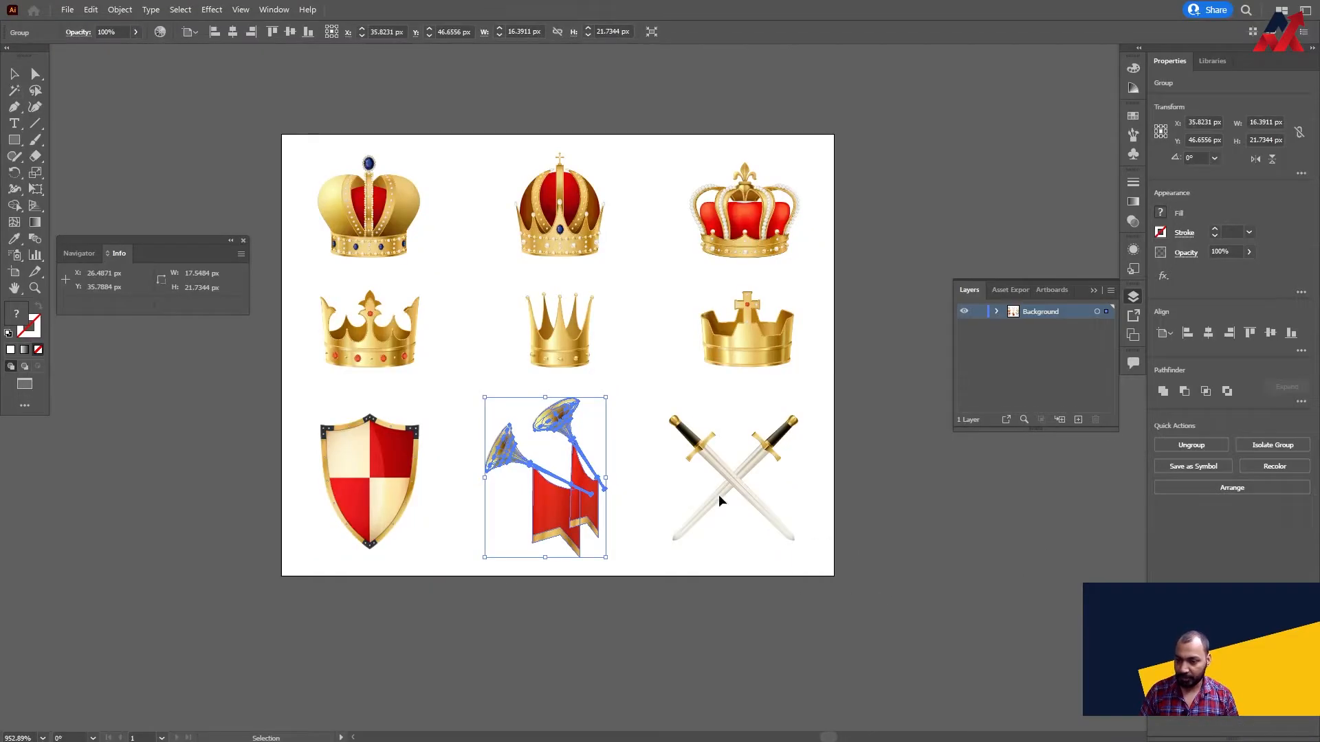
{"action": "left_click", "coordinate": [763, 474]}
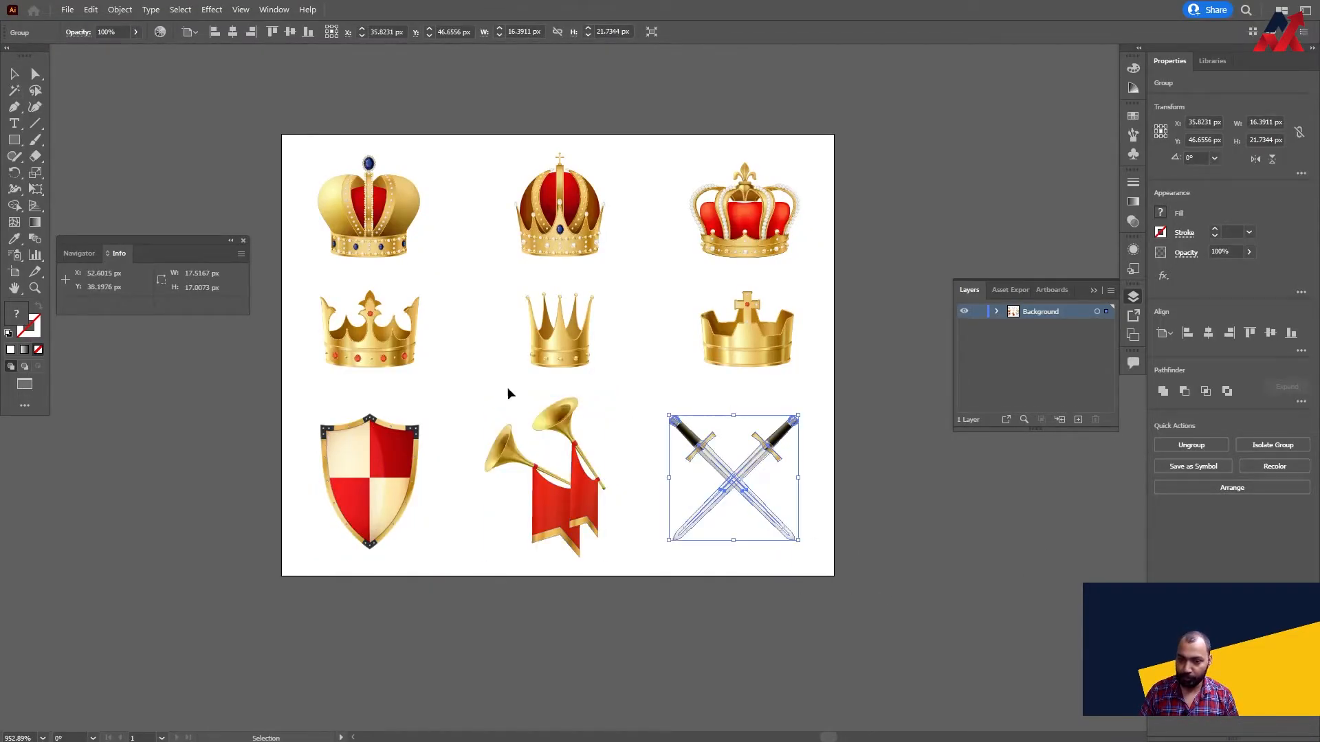
{"action": "left_click", "coordinate": [352, 503]}
{"action": "key", "text": "ctrl+c"}
{"action": "key", "text": "alt+Tab"}
{"action": "key", "text": "ctrl+v"}
{"action": "left_click", "coordinate": [715, 206]}
- Place the shield at the ball's lower right edge, rotated about 19° and about 151 px wide, and put it in the accessories group
{"action": "left_click_drag", "start_coordinate": [667, 394], "coordinate": [750, 469]}
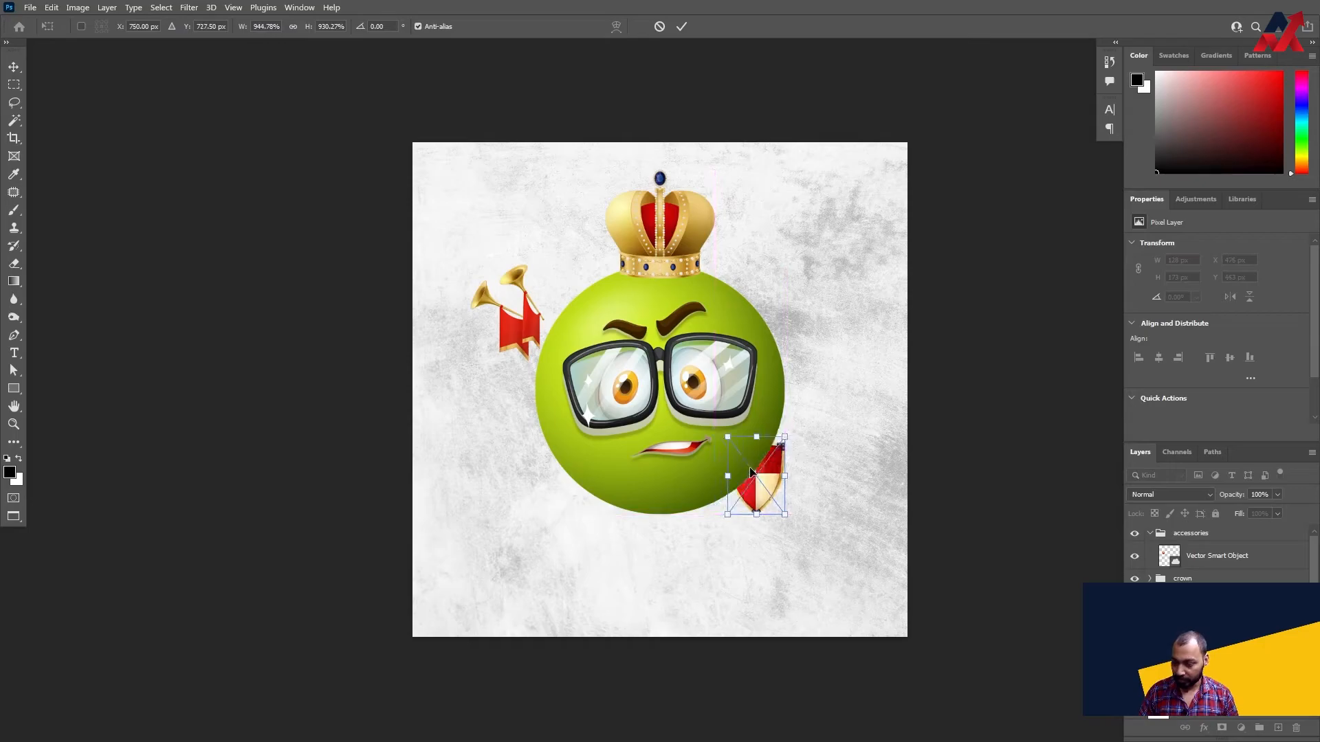
{"action": "left_click_drag", "start_coordinate": [813, 437], "coordinate": [783, 447]}
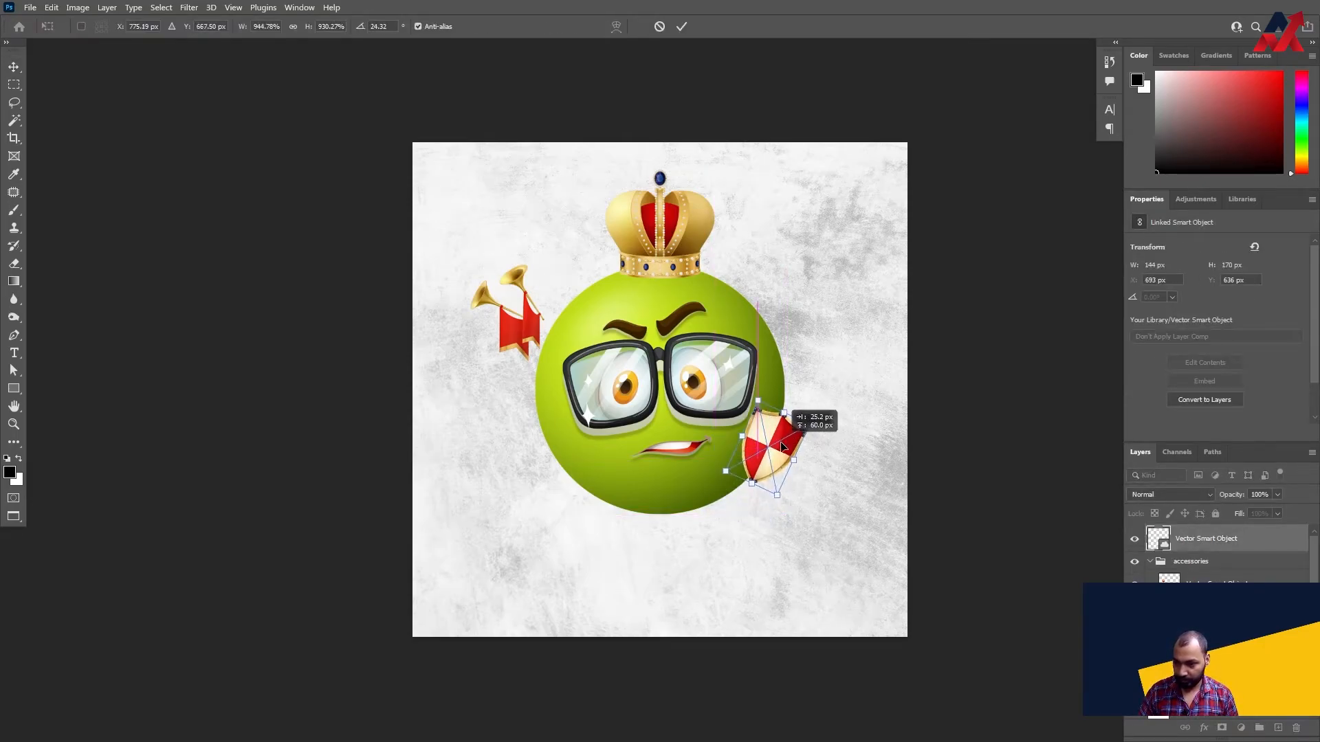
{"action": "left_click_drag", "start_coordinate": [796, 521], "coordinate": [782, 497]}
{"action": "key", "text": "Return"}
{"action": "left_click_drag", "start_coordinate": [783, 446], "coordinate": [789, 446]}
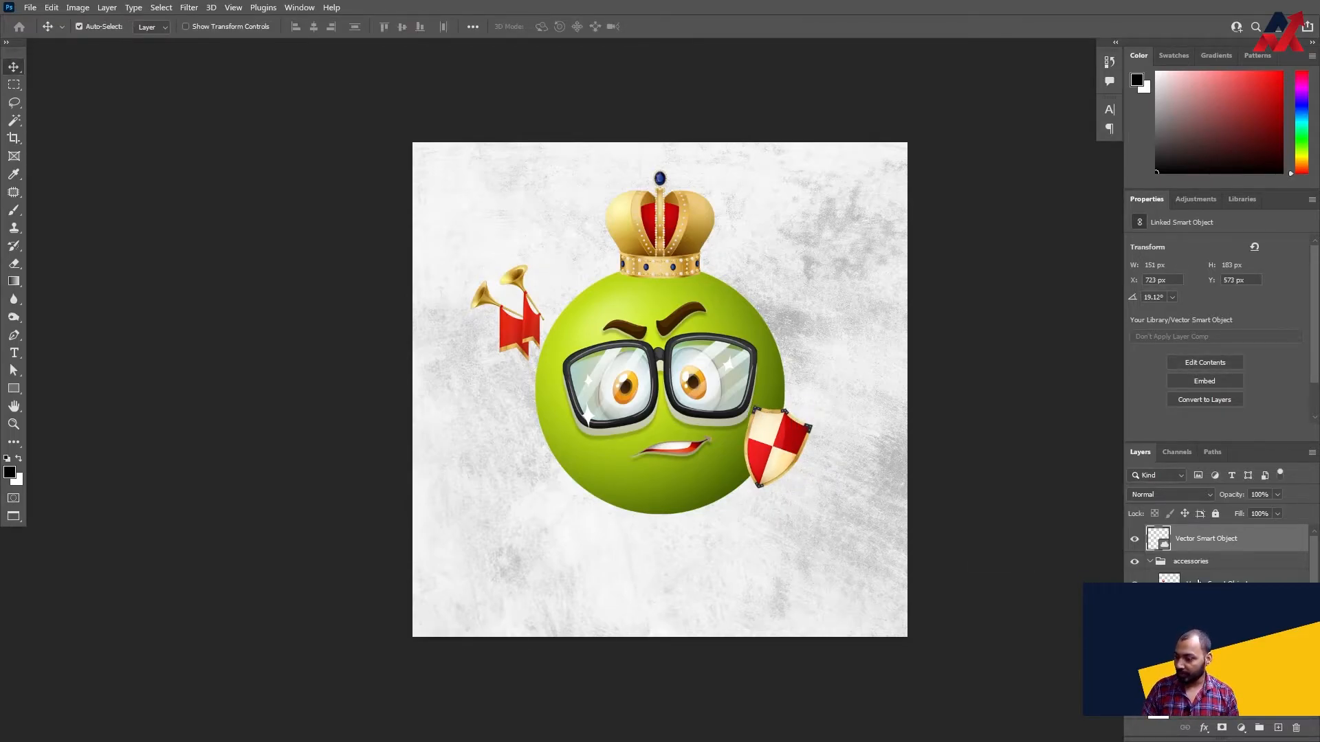
{"action": "key", "text": "ctrl+bracketleft"}
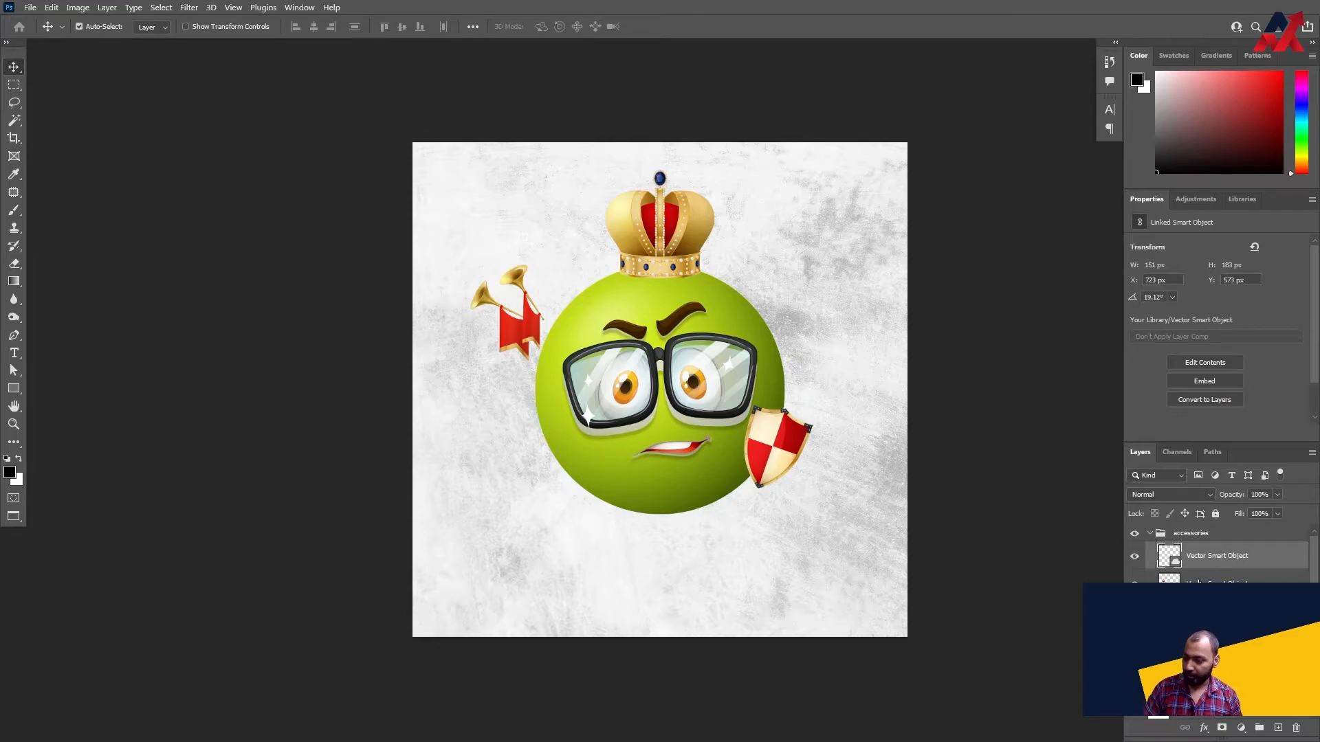
{"action": "left_click", "coordinate": [1149, 533]}
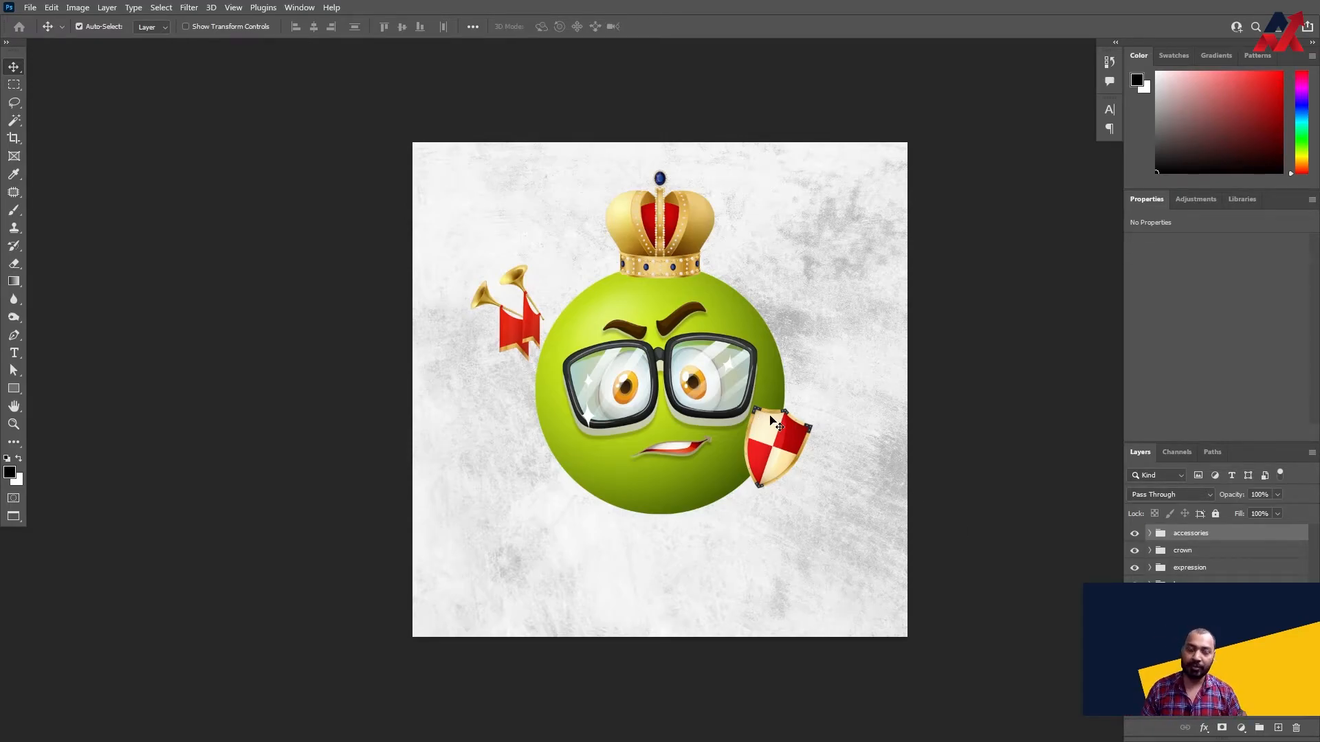
- Review the top-level layer groups one after another, from the background group up to accessories
{"action": "left_click", "coordinate": [1204, 646]}
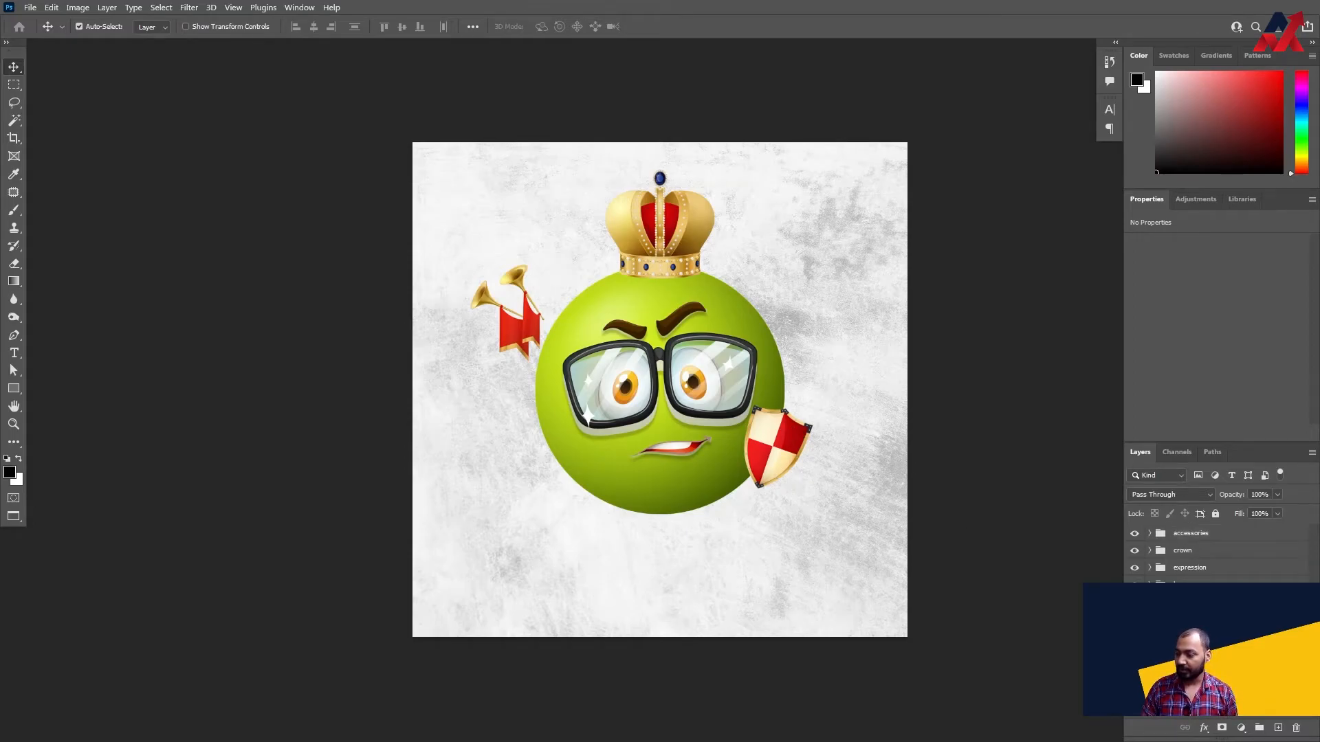
{"action": "left_click", "coordinate": [1198, 550]}
{"action": "left_click", "coordinate": [1202, 537]}
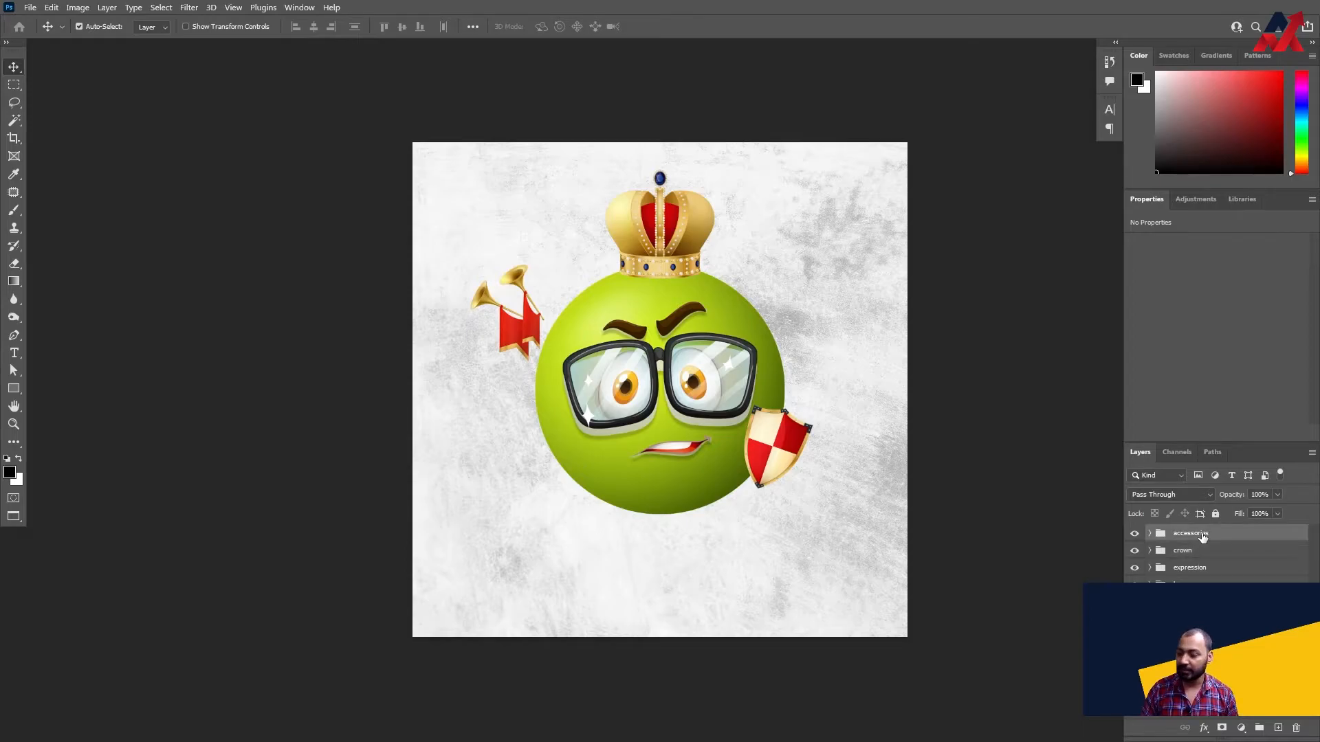
{"action": "left_click", "coordinate": [1200, 602]}
{"action": "left_click", "coordinate": [1199, 587]}
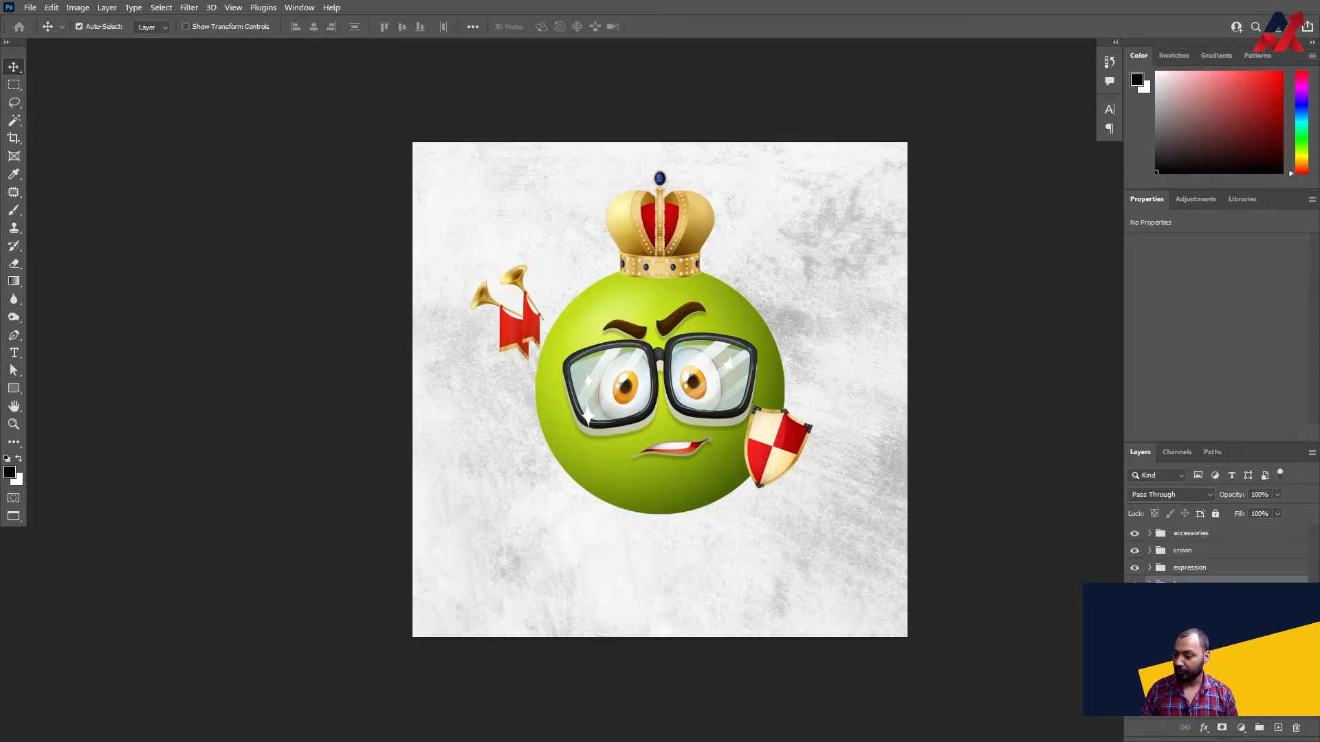
{"action": "left_click", "coordinate": [1198, 568]}
{"action": "left_click", "coordinate": [1200, 551]}
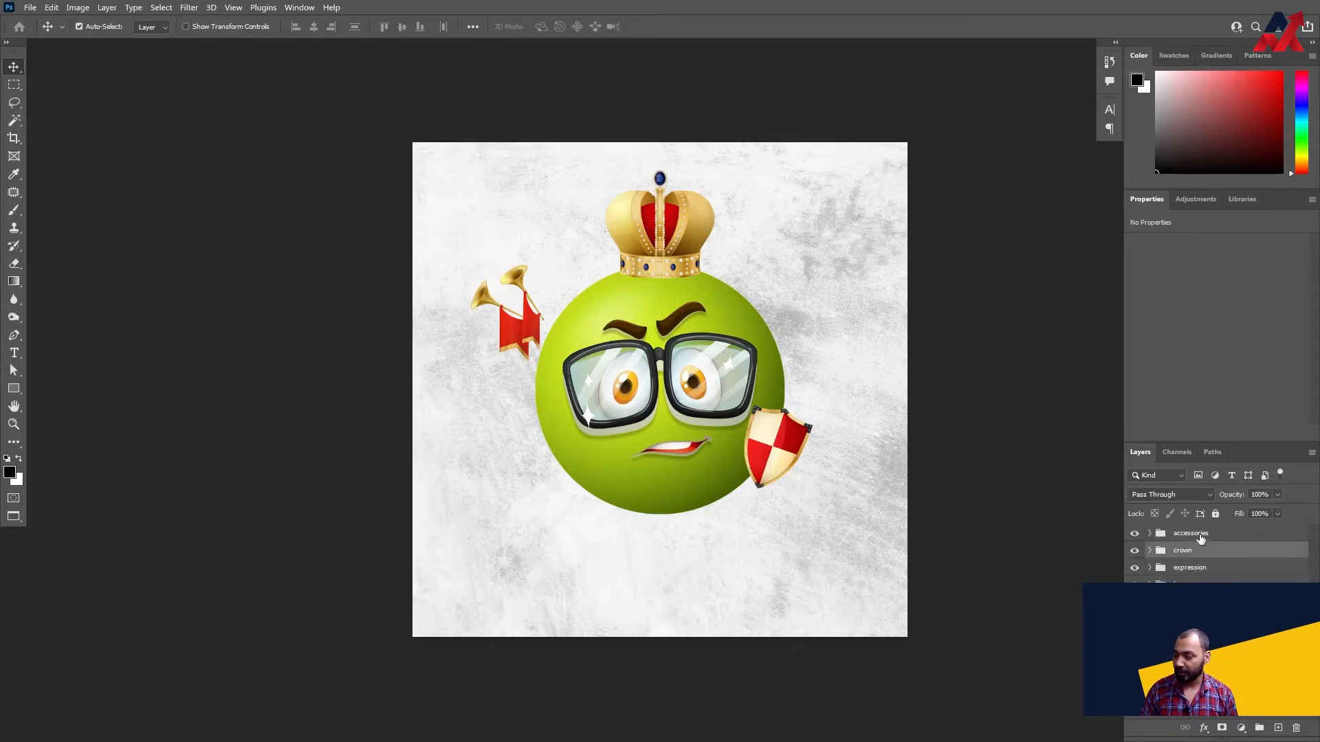
{"action": "left_click", "coordinate": [1201, 534]}
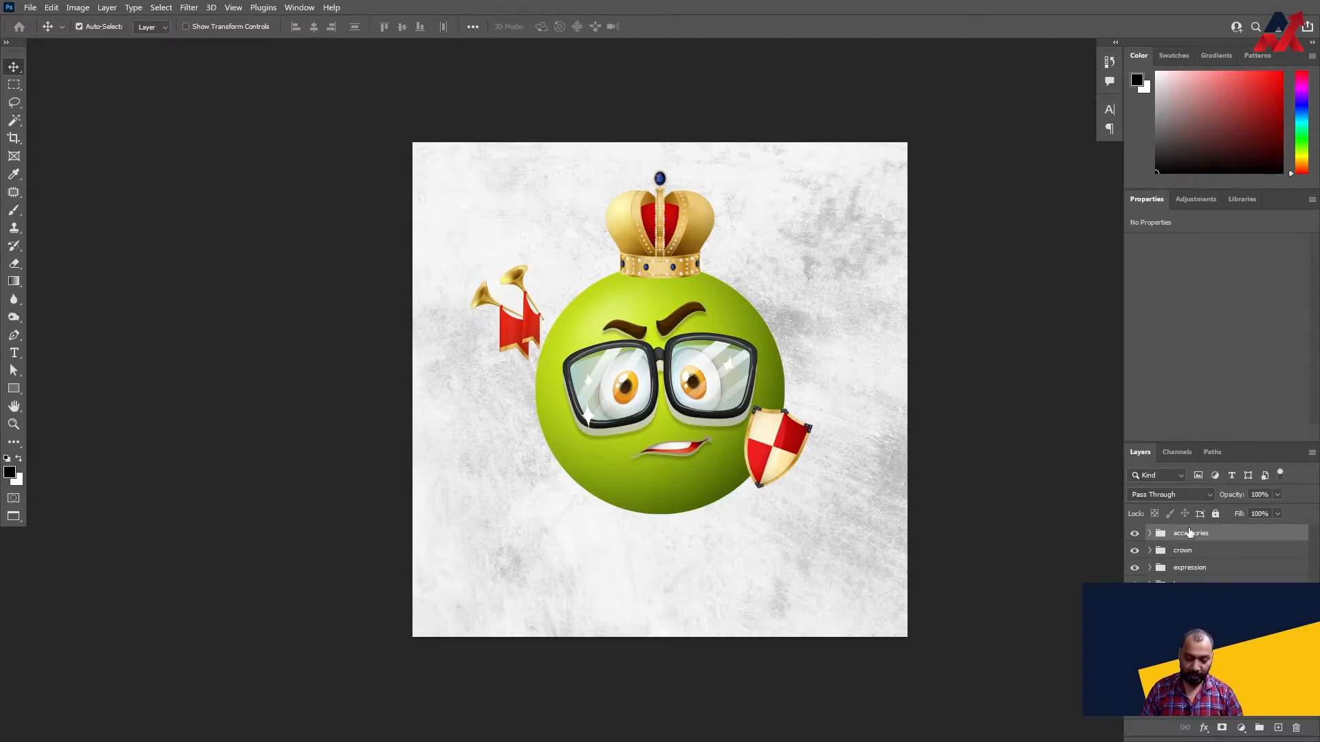
- Calculate 5 × 5 × 5 × 5 × 5 in Calculator to find the number of possible compositions, and close it
{"action": "key", "text": "super+r"}
{"action": "key", "text": "Return"}
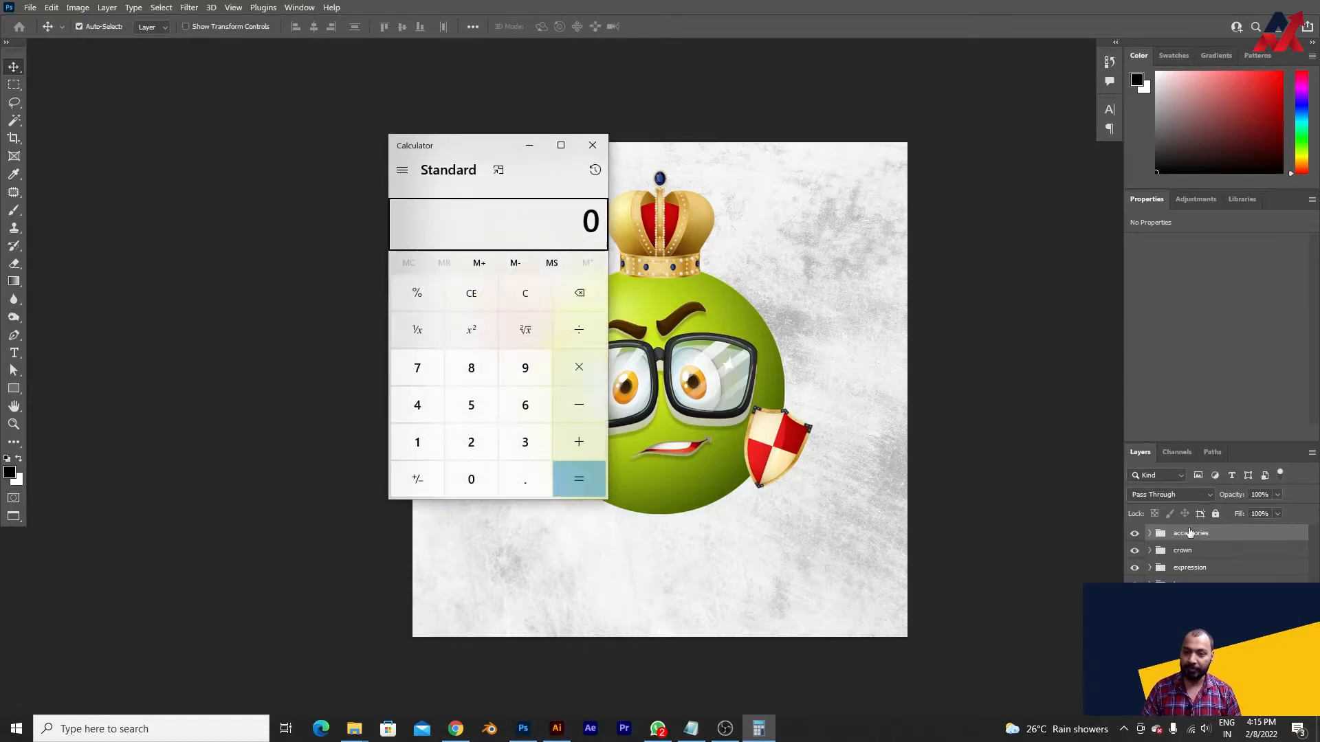
{"action": "key", "text": "5"}
{"action": "key", "text": "asterisk"}
{"action": "key", "text": "asterisk"}
{"action": "key", "text": "5"}
{"action": "key", "text": "asterisk"}
{"action": "key", "text": "5"}
{"action": "key", "text": "asterisk"}
{"action": "key", "text": "5"}
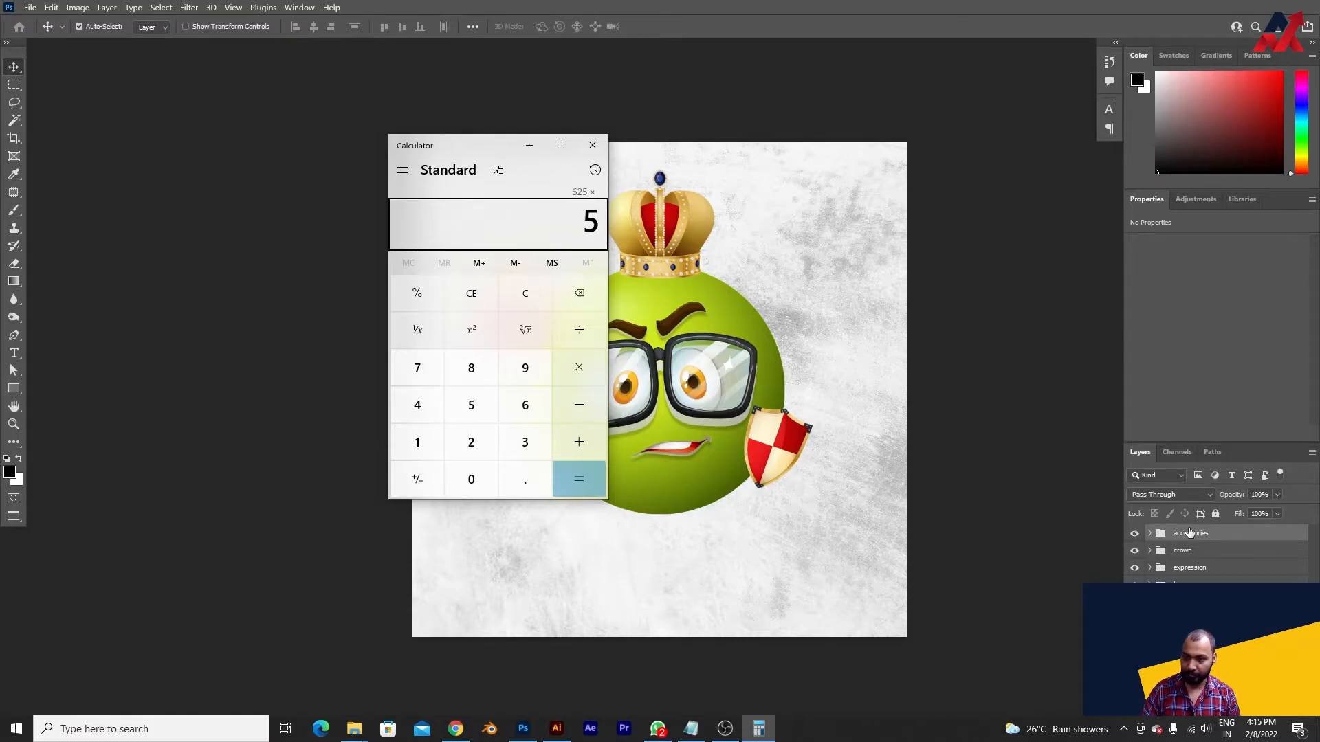
{"action": "key", "text": "Return"}
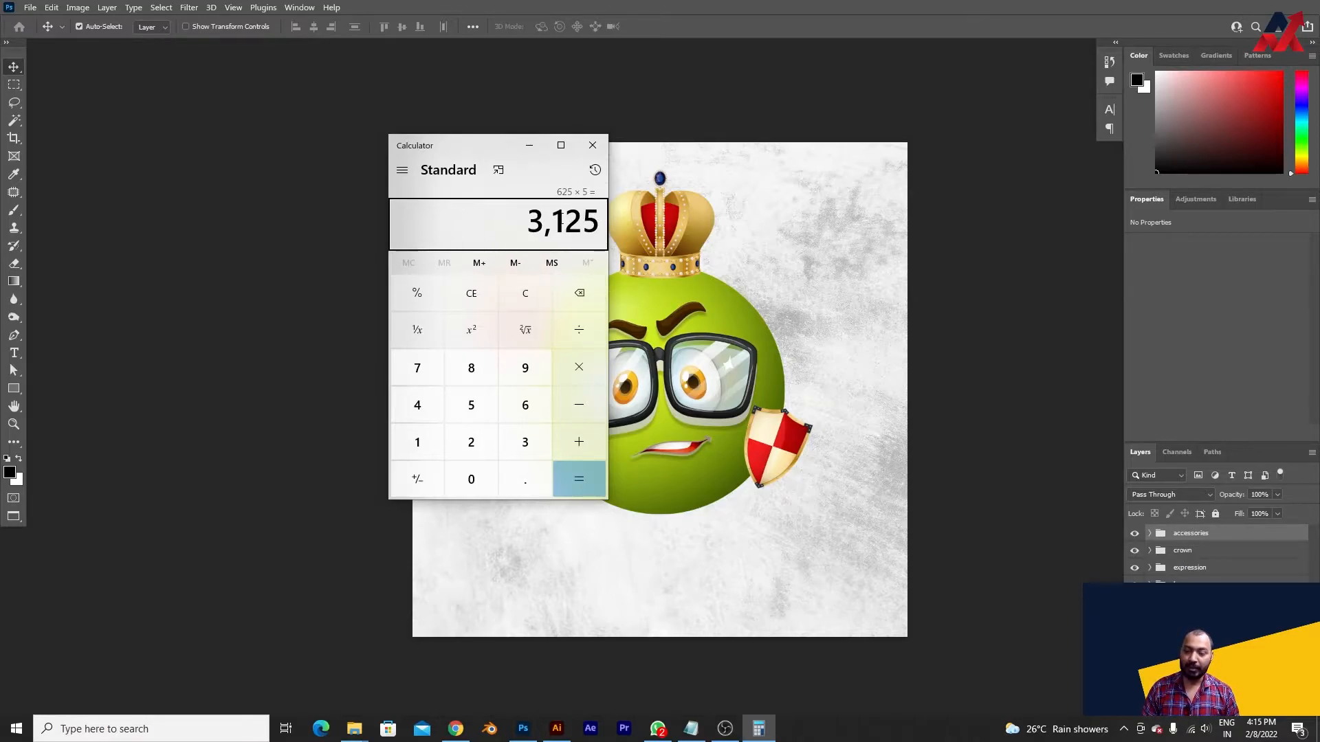
{"action": "left_click", "coordinate": [593, 150]}
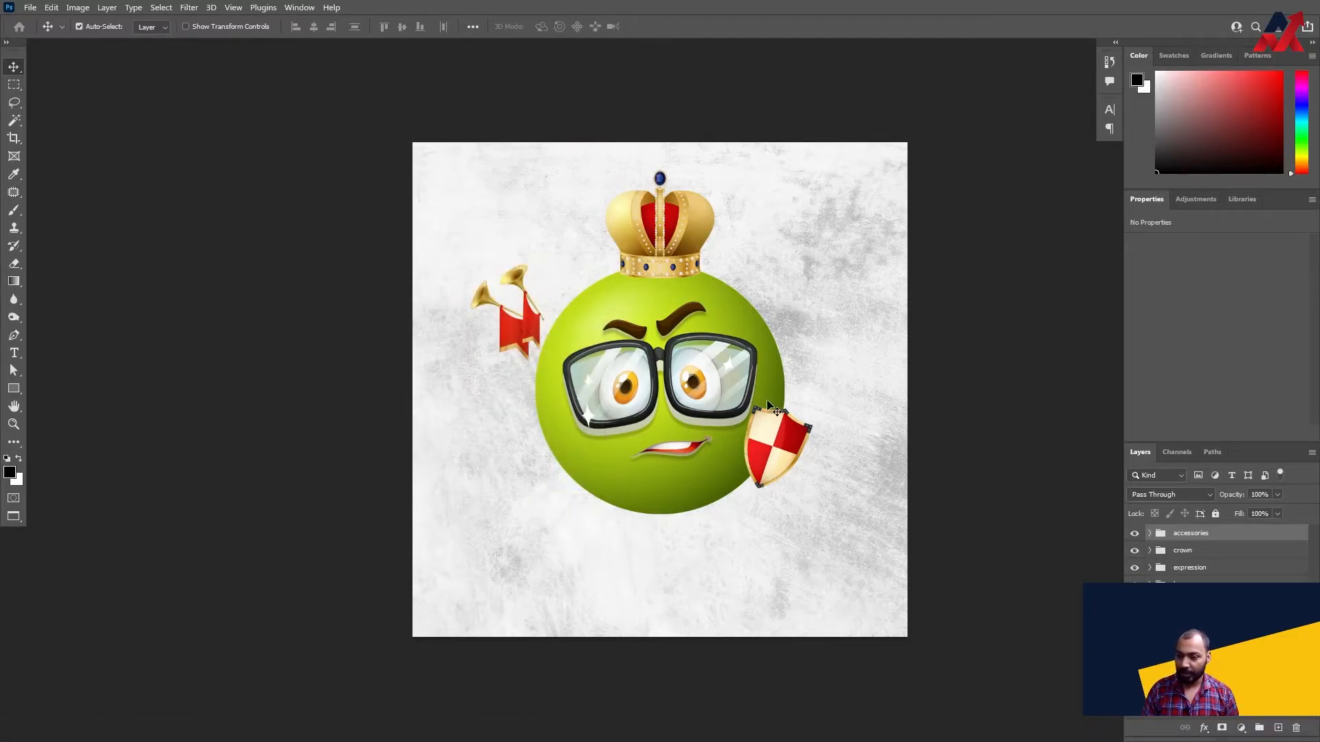
- Inspect the layers inside the expression and crown groups
{"action": "left_click", "coordinate": [878, 351]}
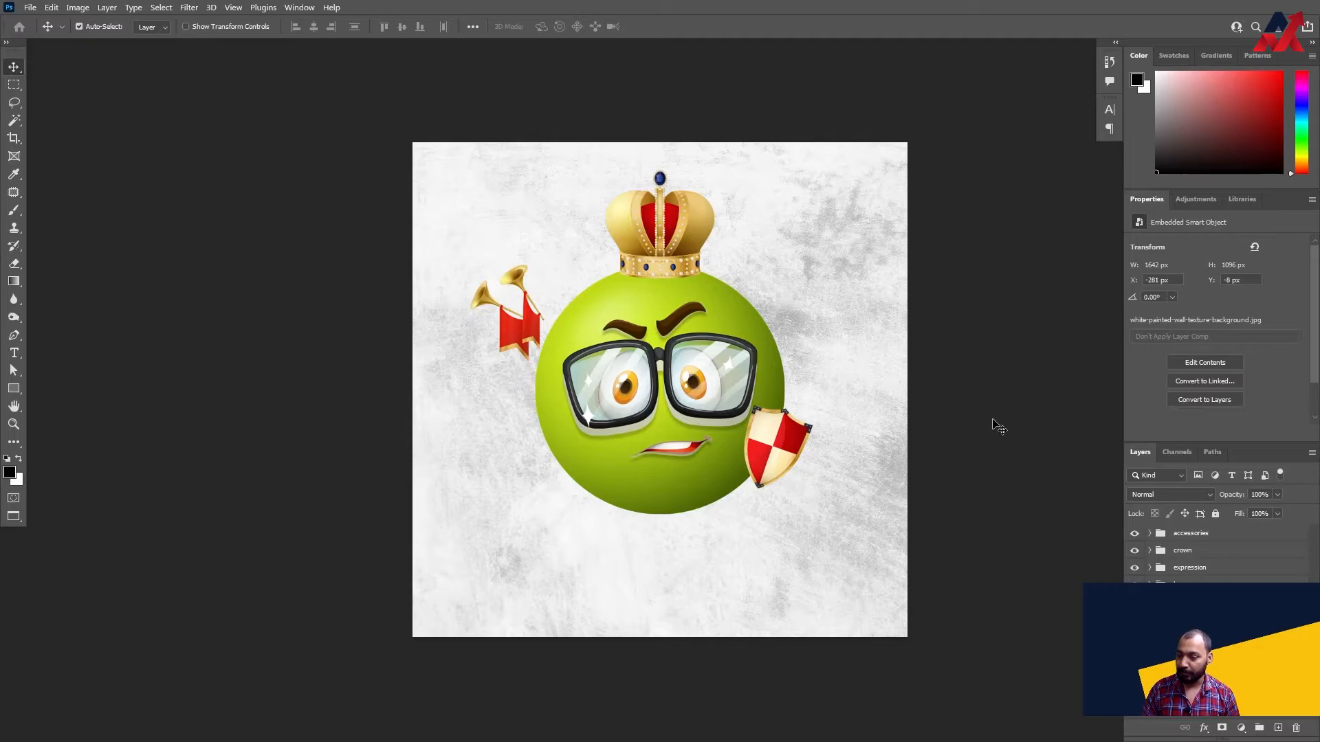
{"action": "left_click", "coordinate": [1190, 602]}
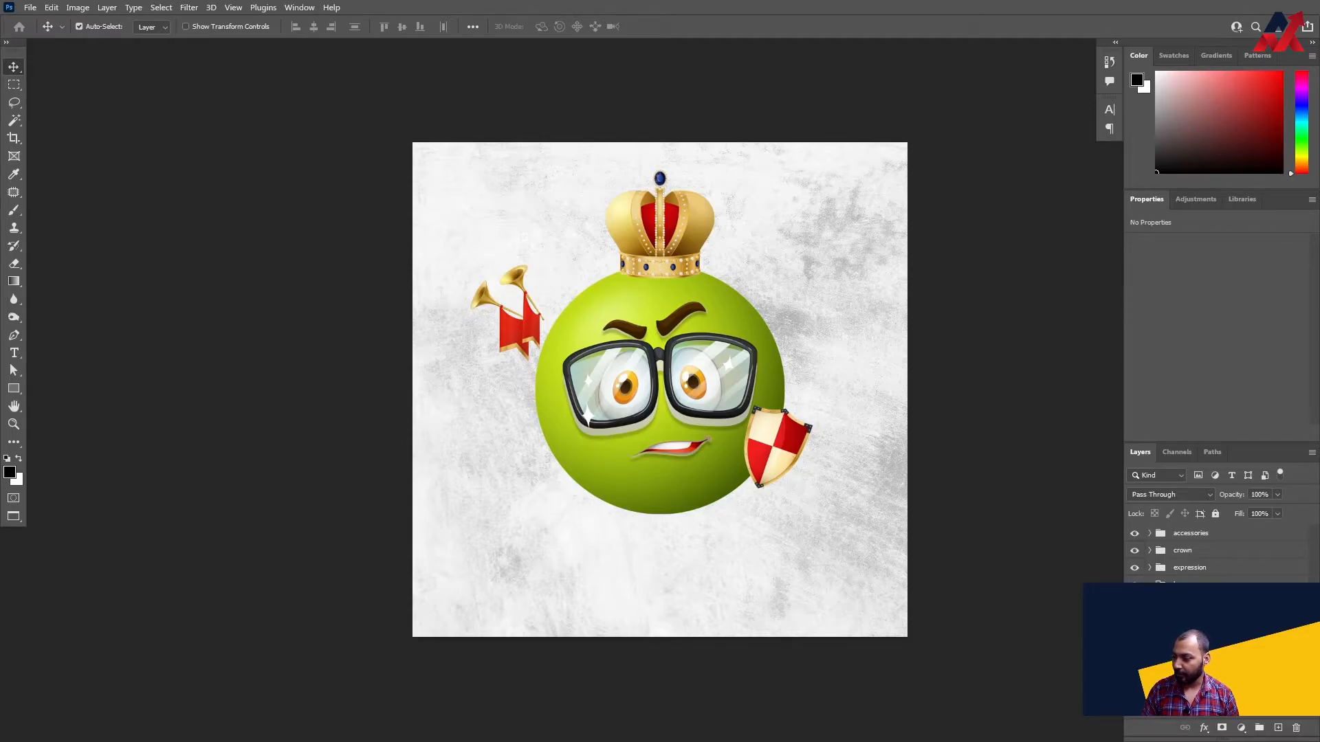
{"action": "left_click", "coordinate": [1149, 569]}
{"action": "left_click", "coordinate": [1184, 589]}
{"action": "left_click", "coordinate": [1149, 568]}
{"action": "left_click", "coordinate": [1149, 551]}
{"action": "left_click", "coordinate": [1204, 573]}
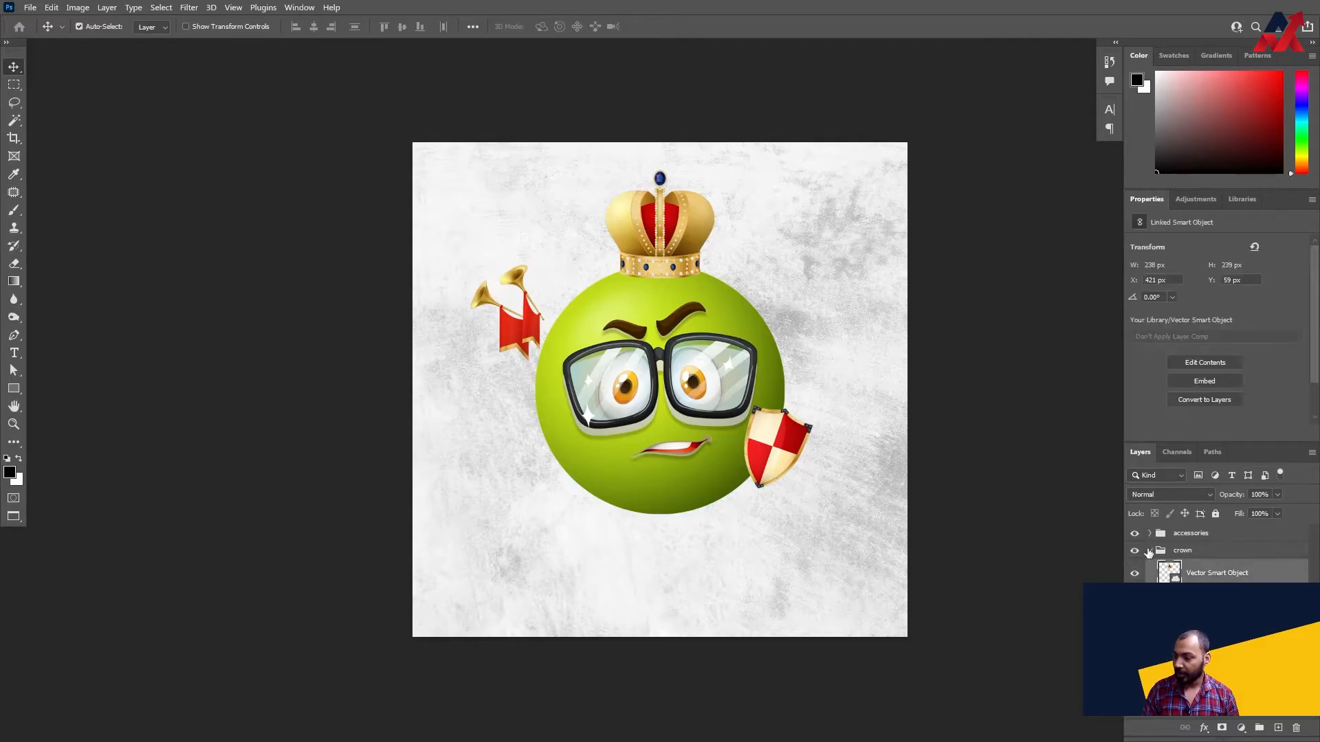
{"action": "left_click", "coordinate": [1149, 551]}
- Enlarge the shield in the accessories group and shift it slightly down over the ball's lower right edge
{"action": "left_click", "coordinate": [1149, 534]}
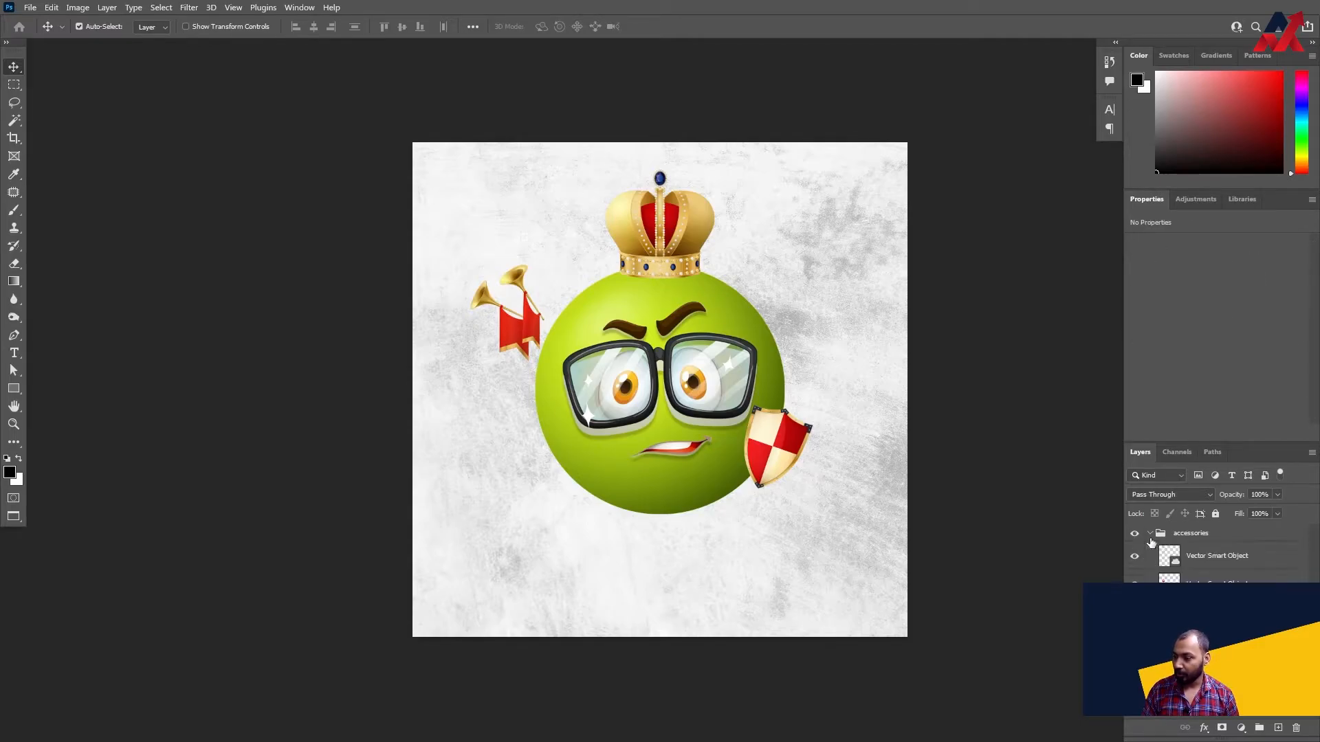
{"action": "left_click", "coordinate": [1214, 560]}
{"action": "key", "text": "ctrl+t"}
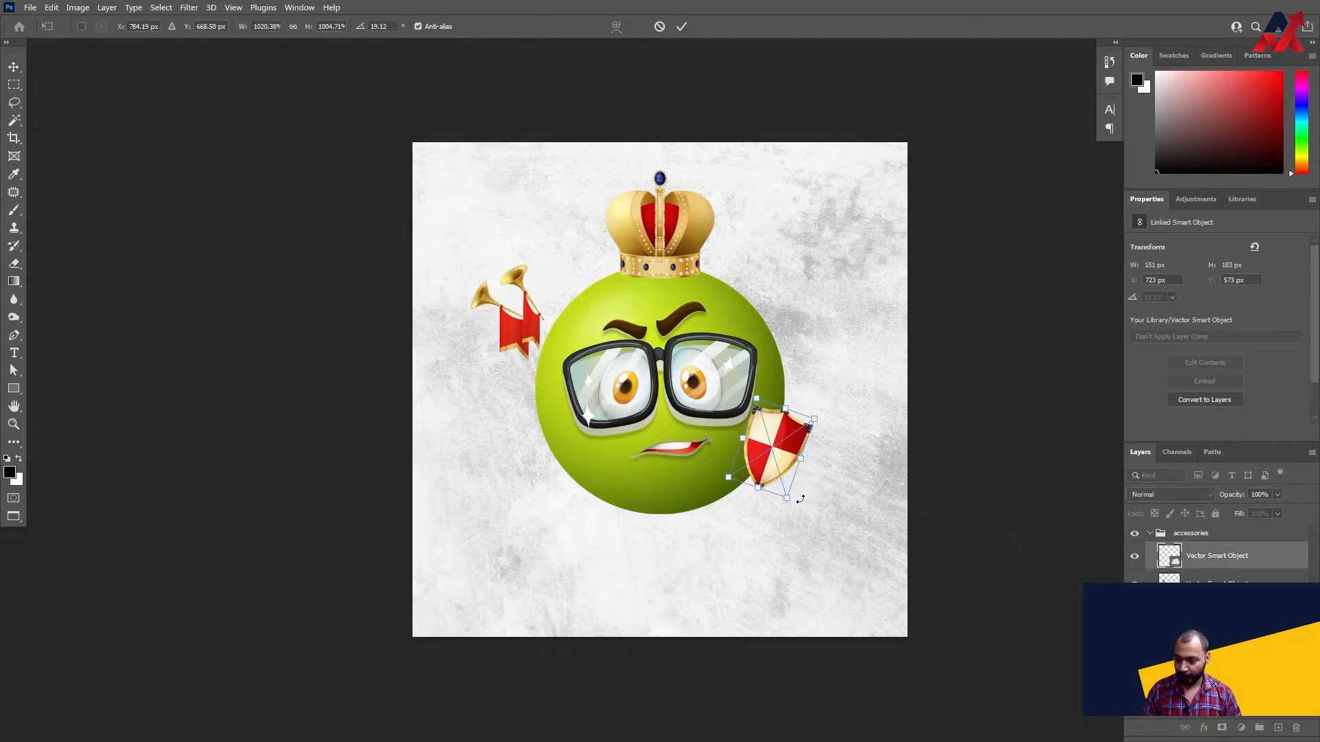
{"action": "left_click_drag", "start_coordinate": [793, 499], "coordinate": [798, 517]}
{"action": "left_click_drag", "start_coordinate": [779, 456], "coordinate": [773, 481]}
{"action": "key", "text": "Return"}
- Add a drop shadow to the shield with 25% opacity, 90° angle, 9 px distance, 5% spread and 5 px size, and nudge it slightly up-left
{"action": "double_click", "coordinate": [1270, 553]}
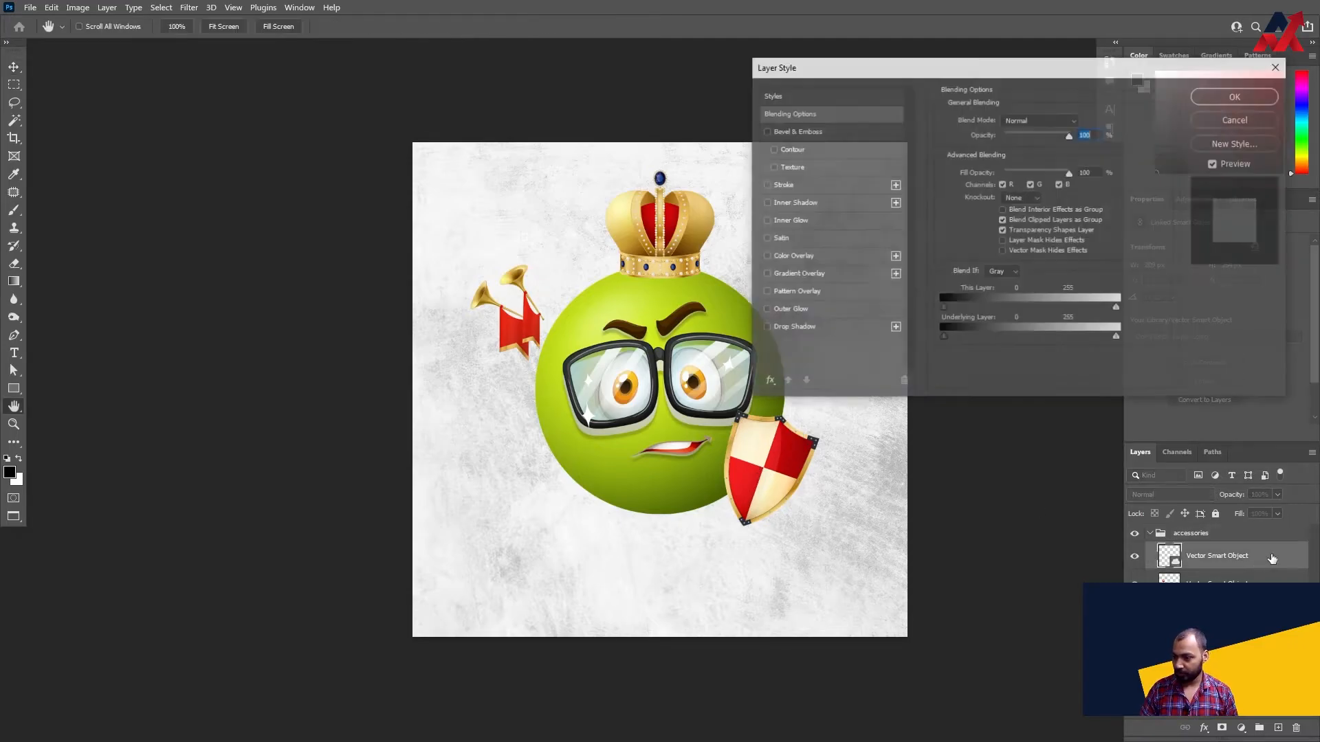
{"action": "key", "text": "Escape"}
{"action": "double_click", "coordinate": [1273, 557]}
{"action": "left_click", "coordinate": [863, 327]}
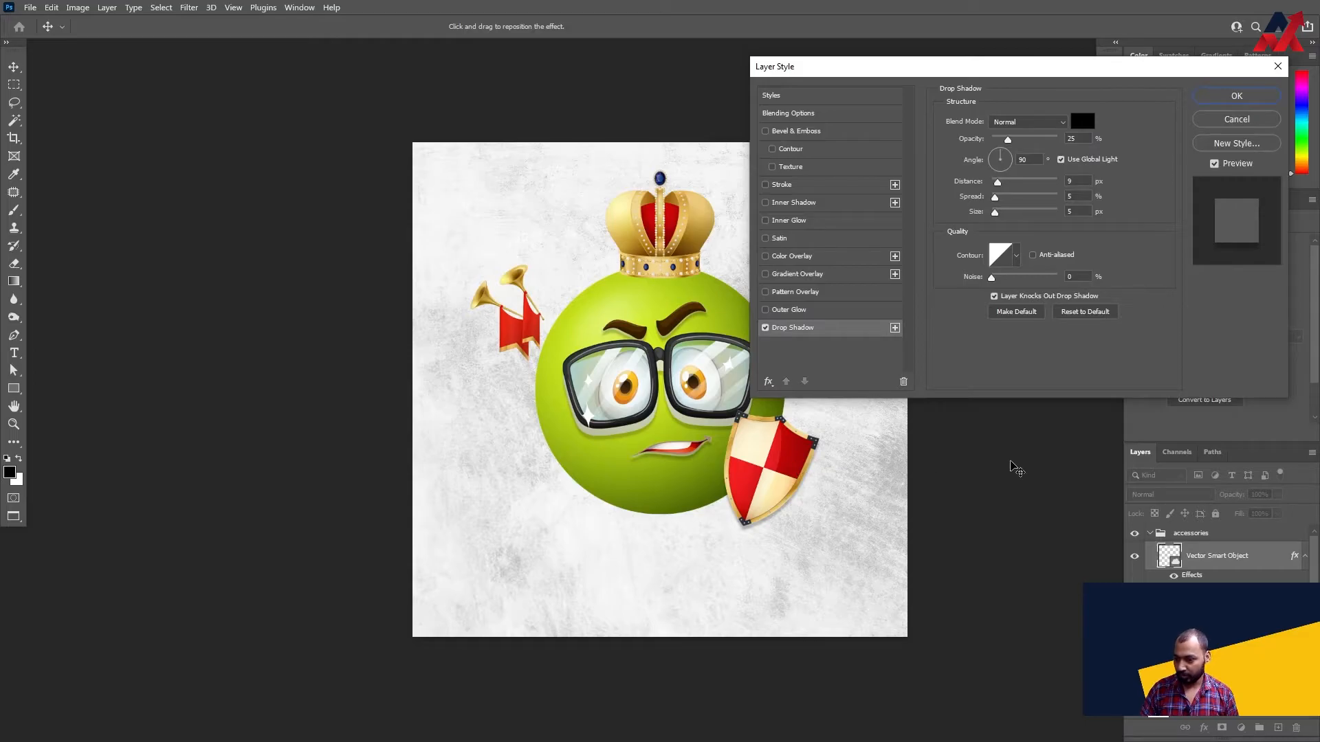
{"action": "key", "text": "Return"}
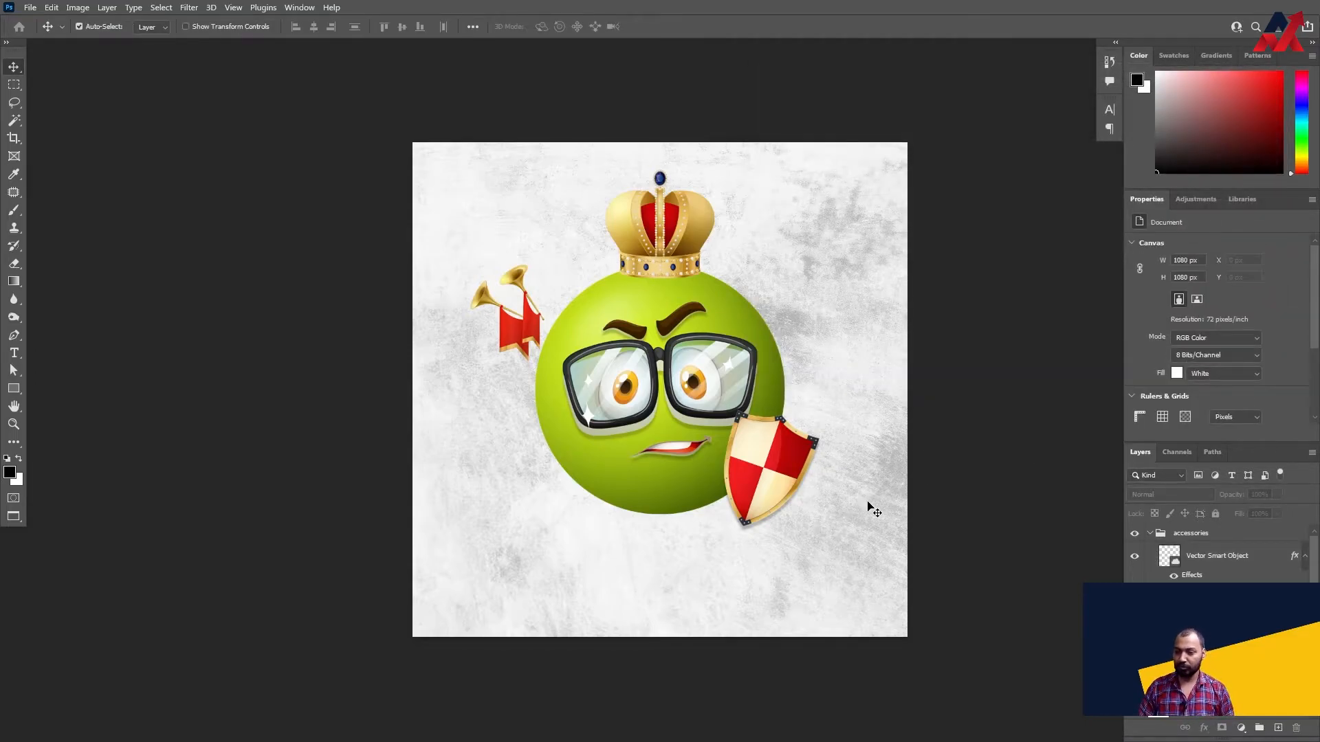
{"action": "left_click_drag", "start_coordinate": [763, 467], "coordinate": [756, 458]}
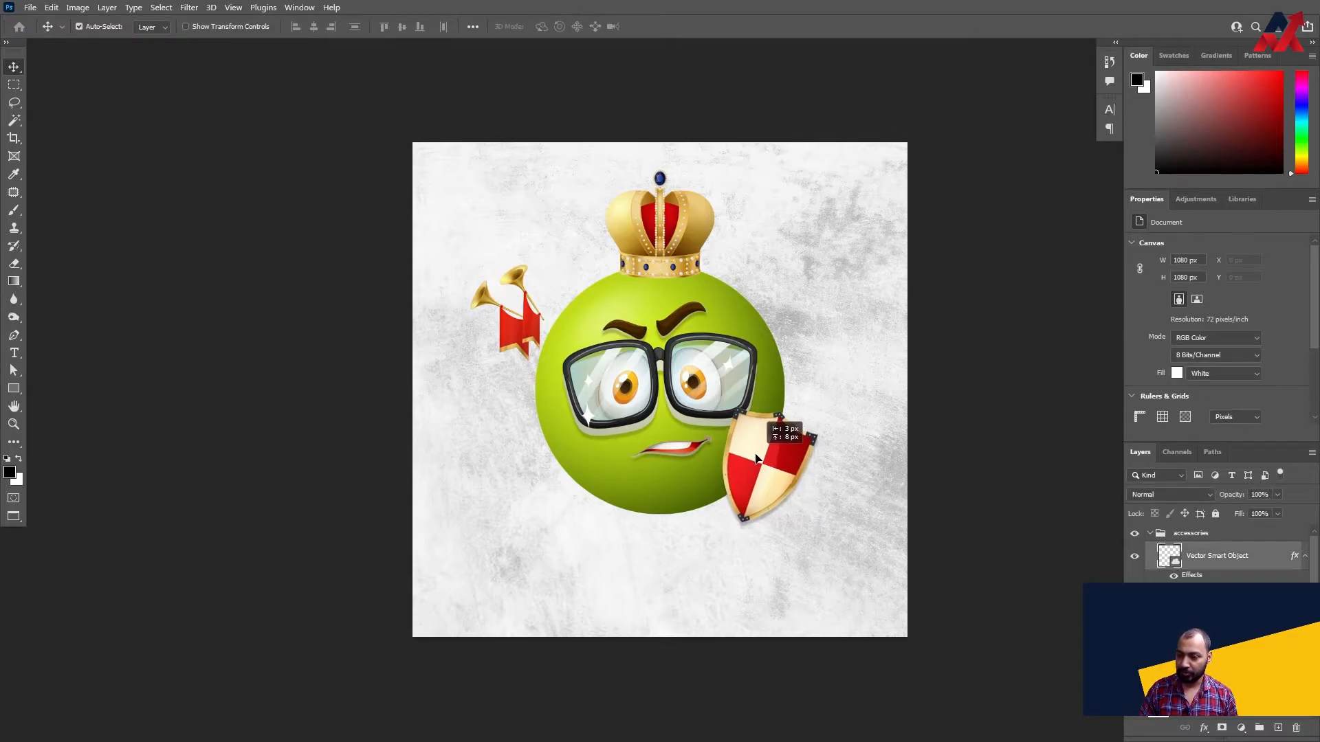
{"action": "left_click", "coordinate": [1150, 531]}
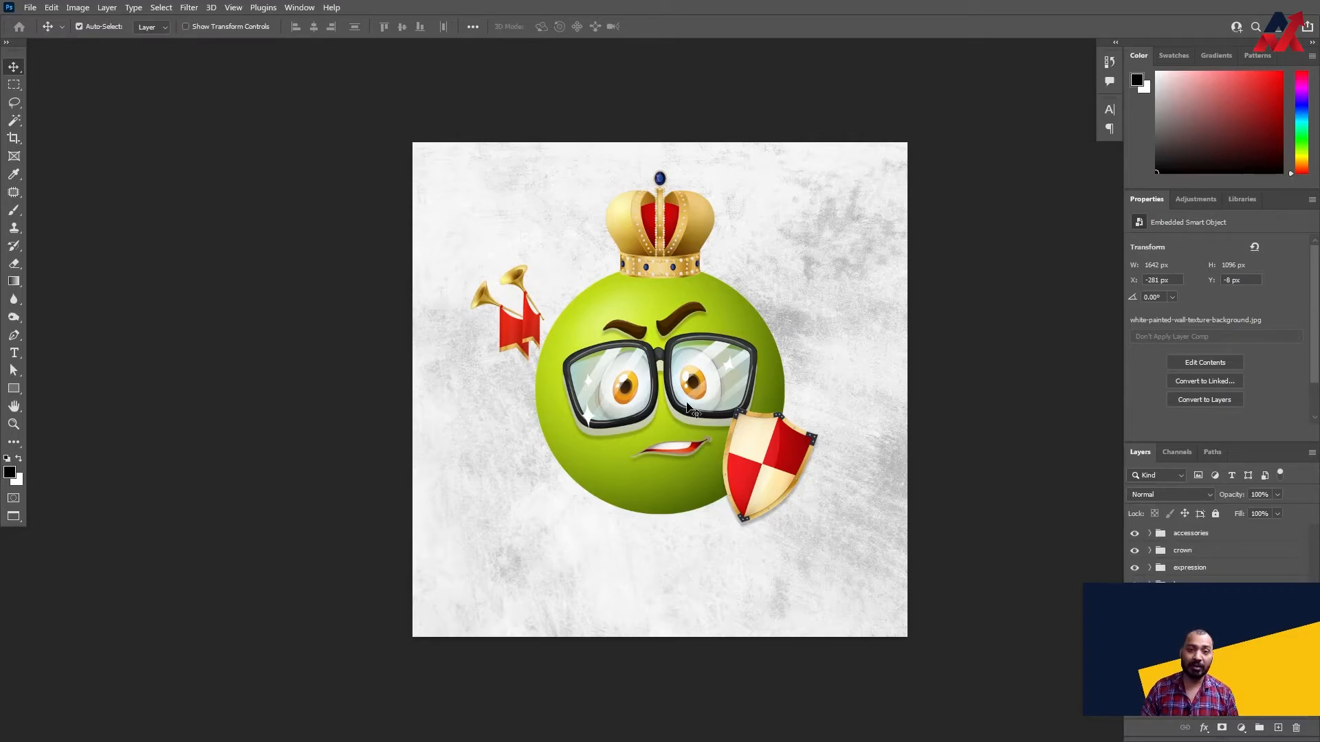
- Switch to Chrome and view the usage instructions on the photoshopCompositionComposer GitHub page
{"action": "key", "text": "alt+Tab"}
{"action": "key", "text": "alt+Tab"}
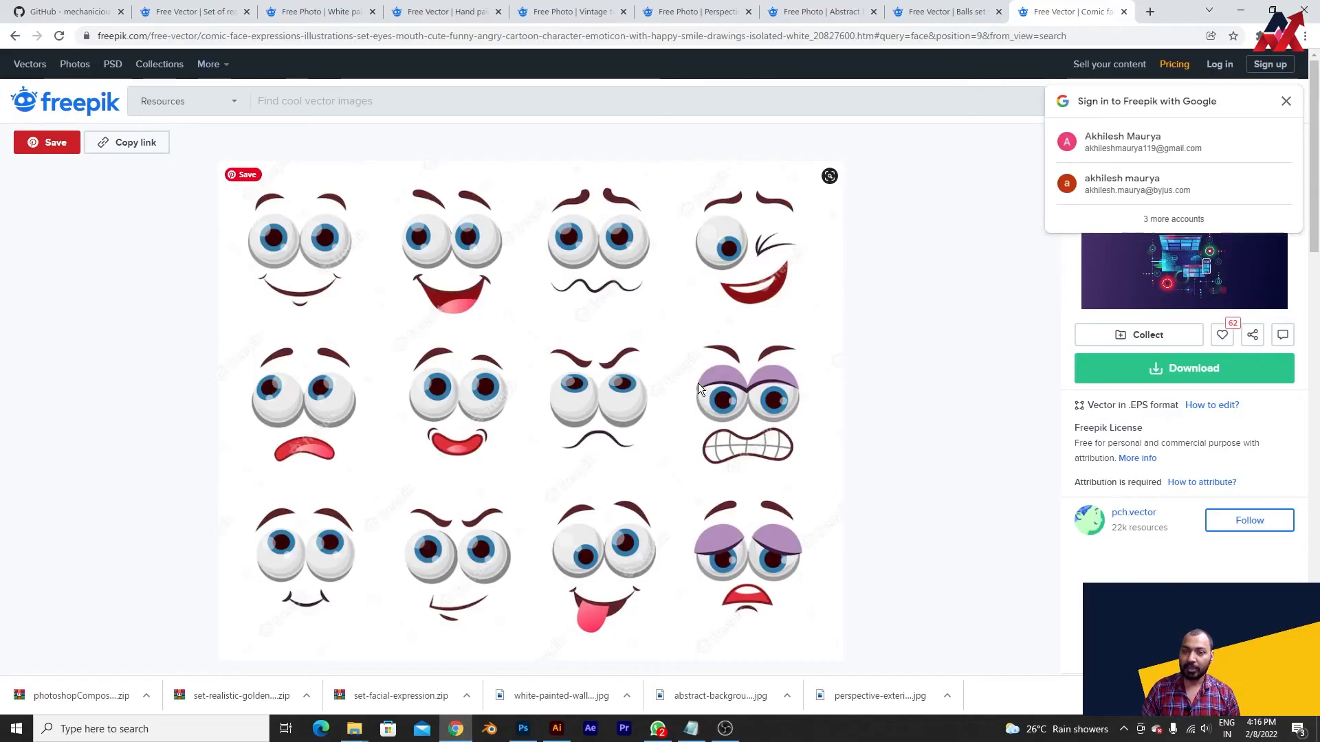
{"action": "left_click", "coordinate": [66, 8]}
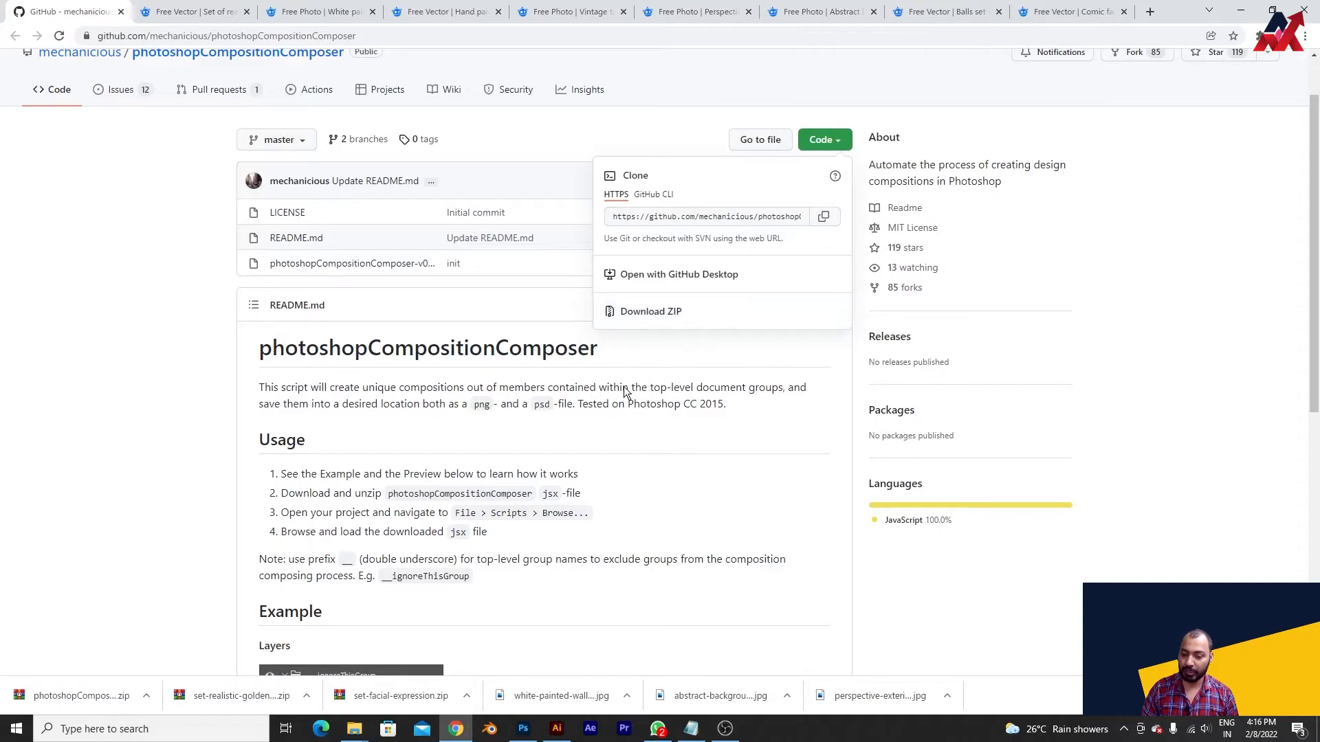
- Show the desktop and open both nested photoshopCompositionComposer-master folders to locate the photoshopCompositionComposer-v0.1 script file
{"action": "key", "text": "super+d"}
{"action": "double_click", "coordinate": [32, 19]}
{"action": "left_click_drag", "start_coordinate": [848, 246], "coordinate": [554, 129]}
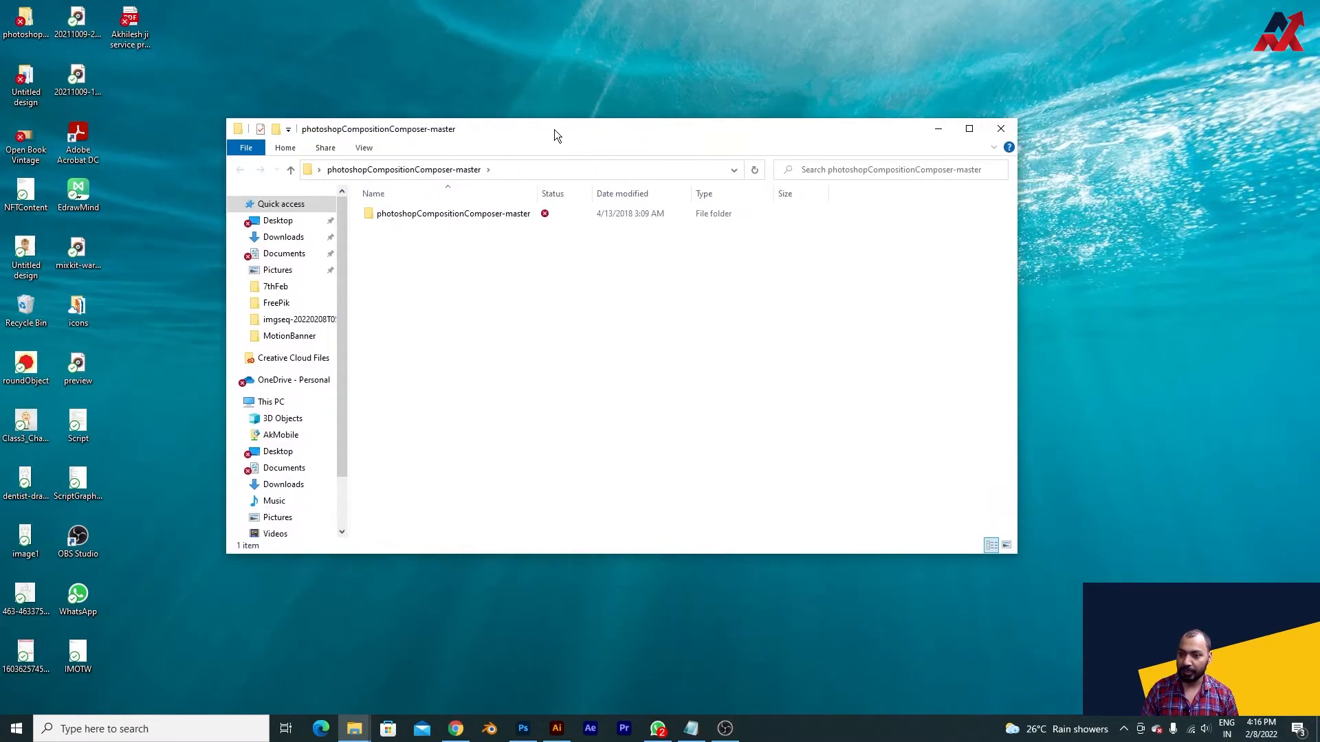
{"action": "double_click", "coordinate": [554, 129]}
{"action": "double_click", "coordinate": [186, 92]}
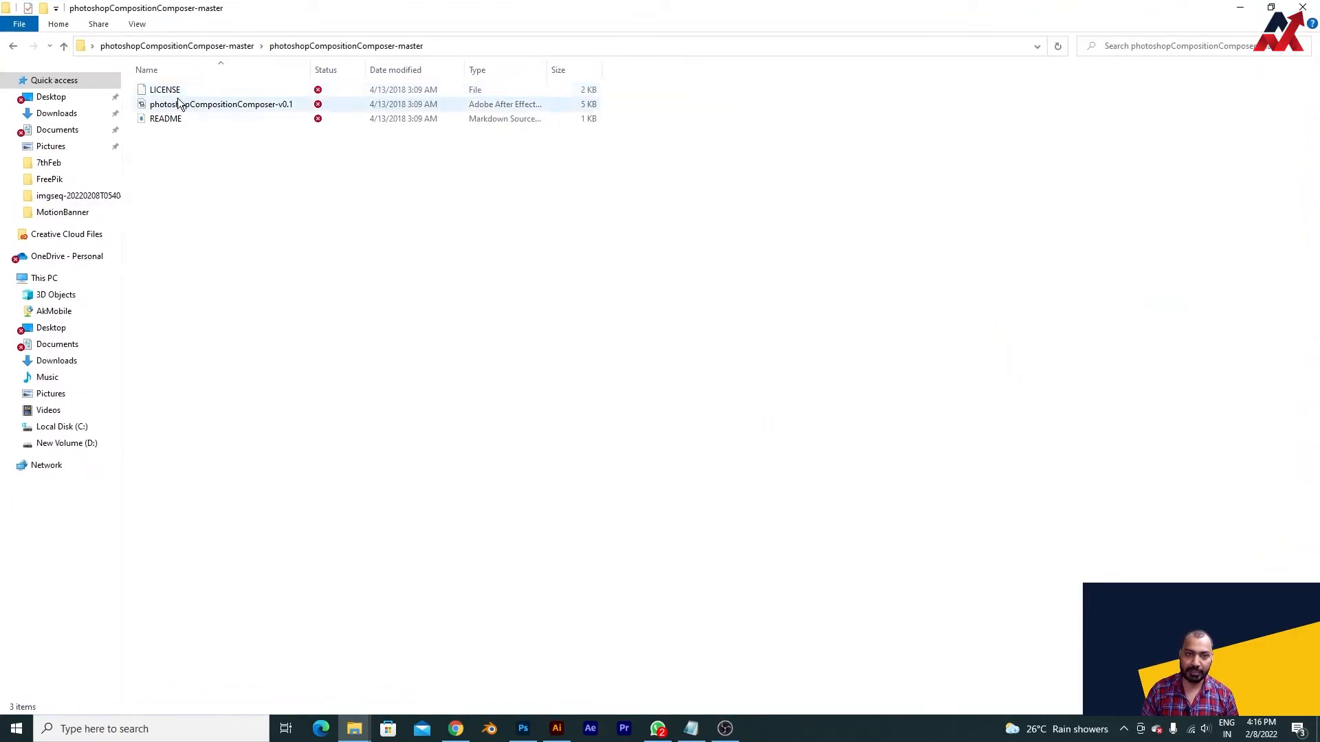
{"action": "left_click", "coordinate": [272, 105]}
{"action": "left_click", "coordinate": [1302, 7]}
- Switch to Photoshop and save the document on the computer as the PSD file NFT_Test on the Desktop
{"action": "left_click", "coordinate": [522, 728]}
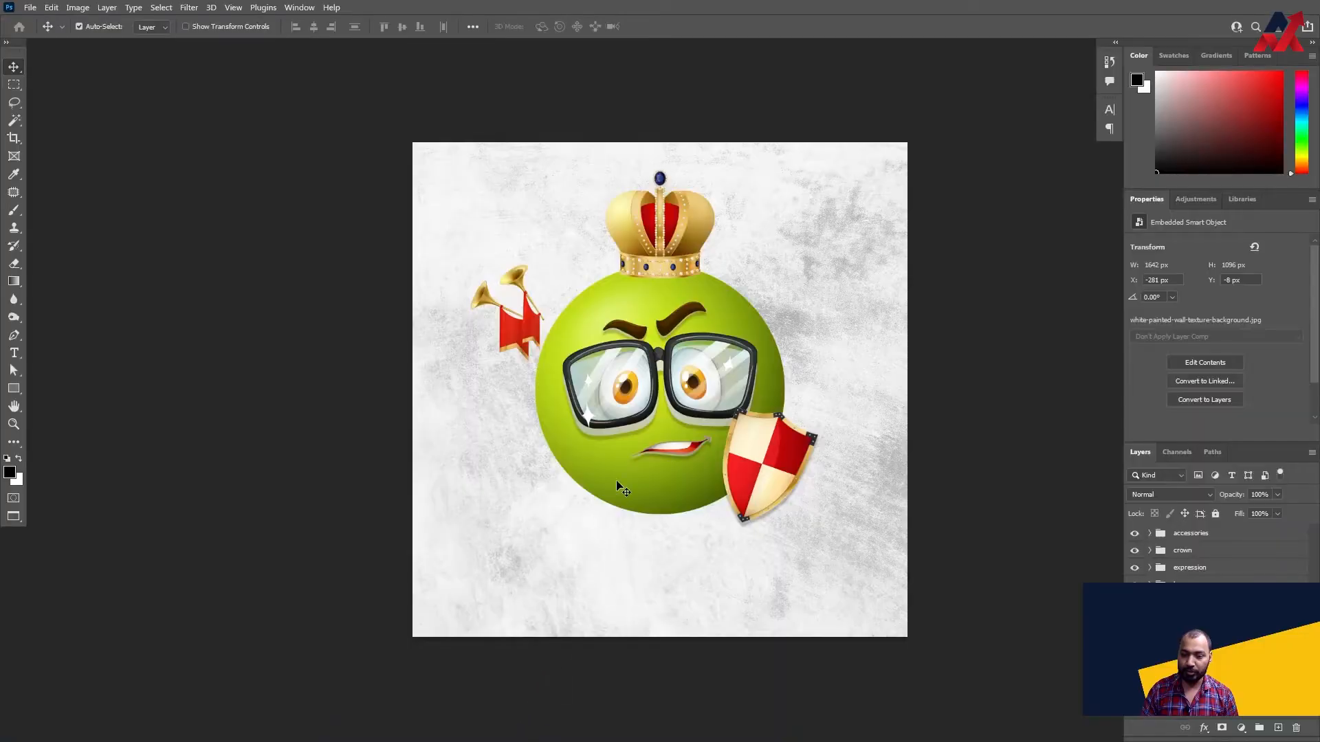
{"action": "key", "text": "ctrl+s"}
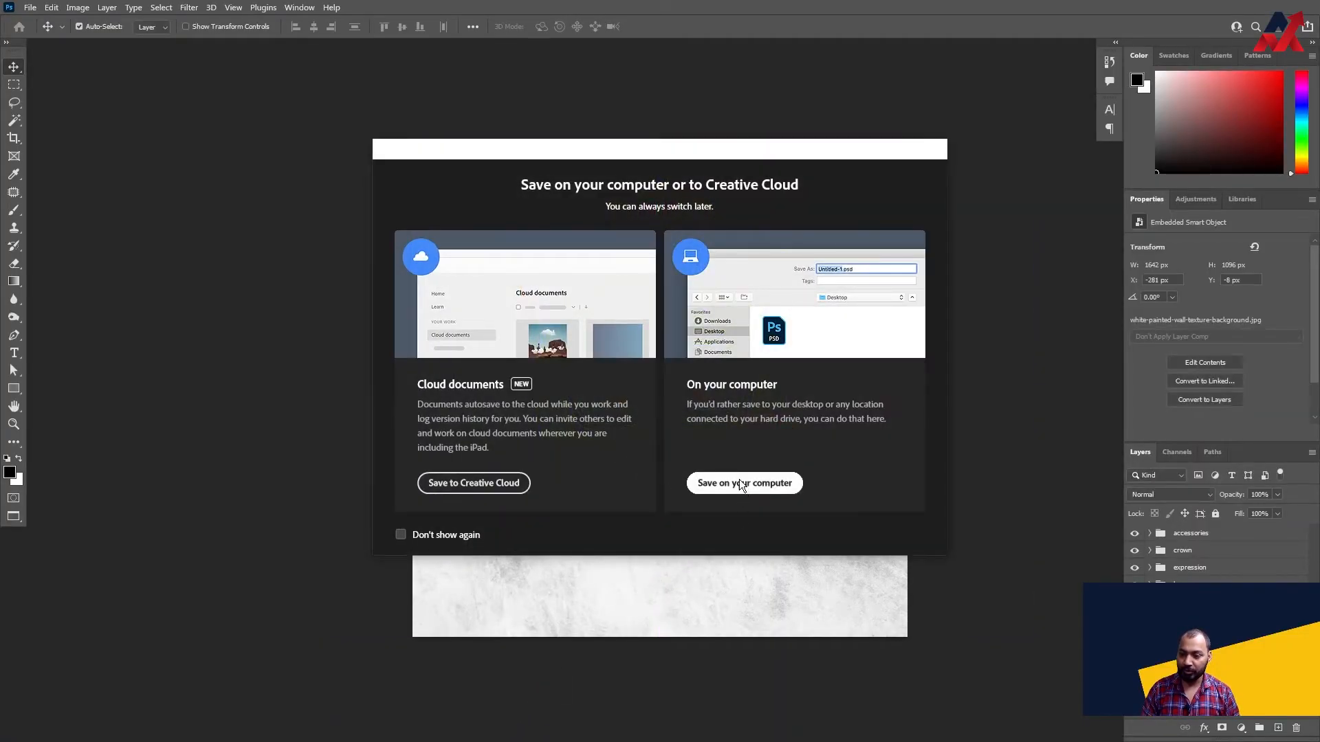
{"action": "left_click", "coordinate": [739, 484]}
{"action": "scroll", "coordinate": [104, 167], "scroll_direction": "up", "scroll_amount": 3}
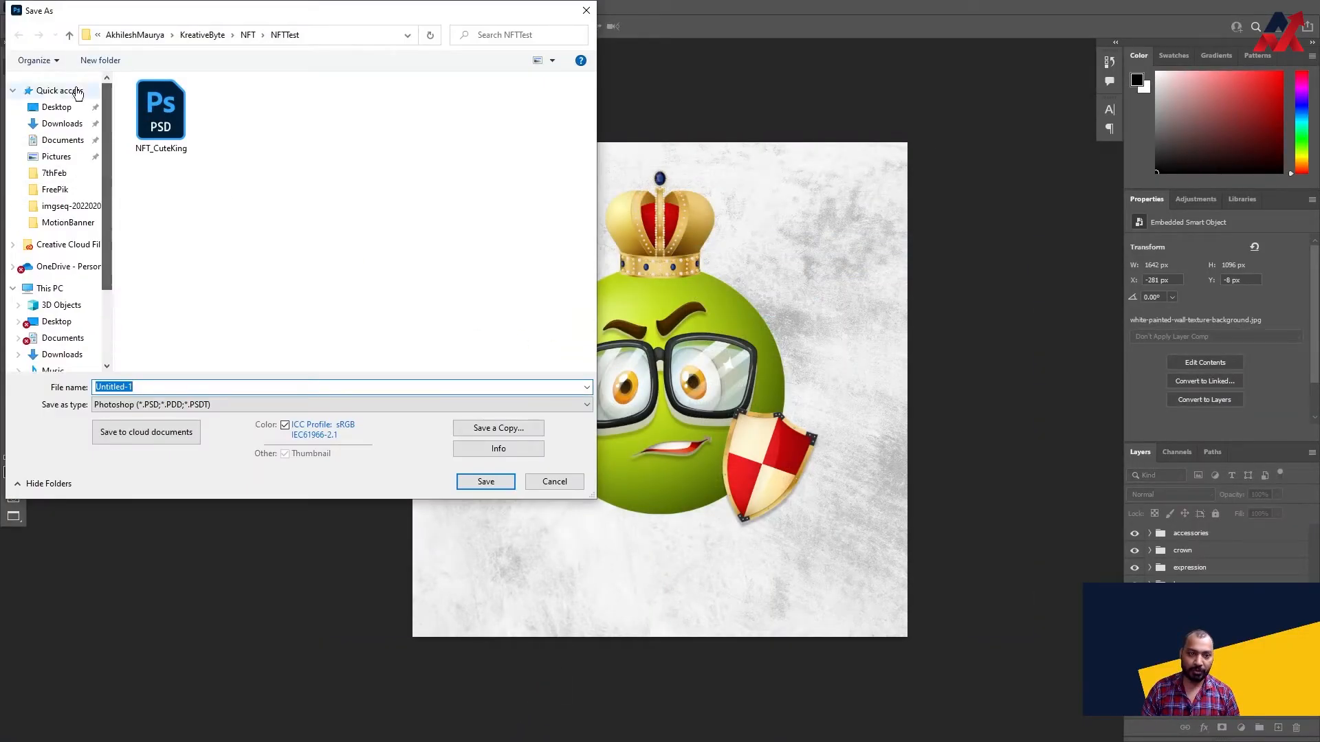
{"action": "left_click", "coordinate": [62, 123]}
{"action": "left_click", "coordinate": [57, 106]}
{"action": "double_click", "coordinate": [159, 389]}
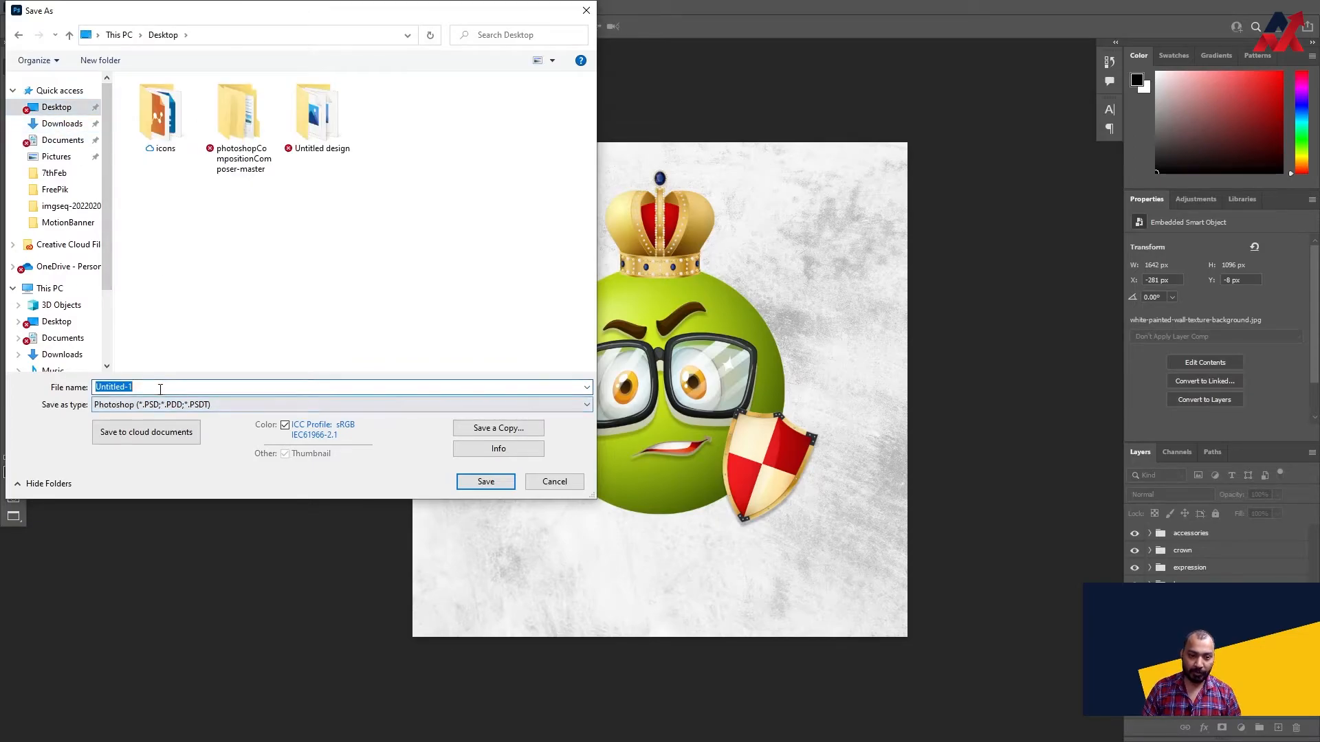
{"action": "type", "text": "N"}
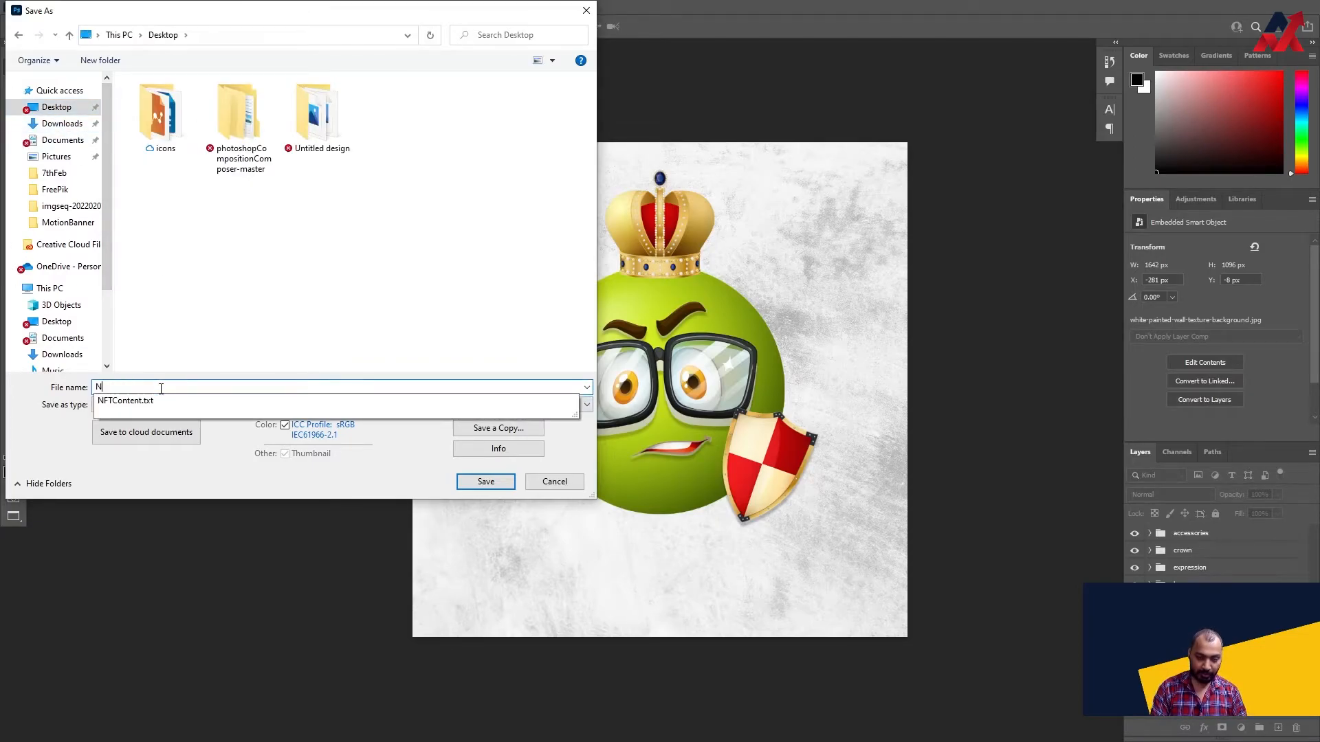
{"action": "type", "text": "FT Test"}
{"action": "key", "text": "Return"}
{"action": "key", "text": "Return"}
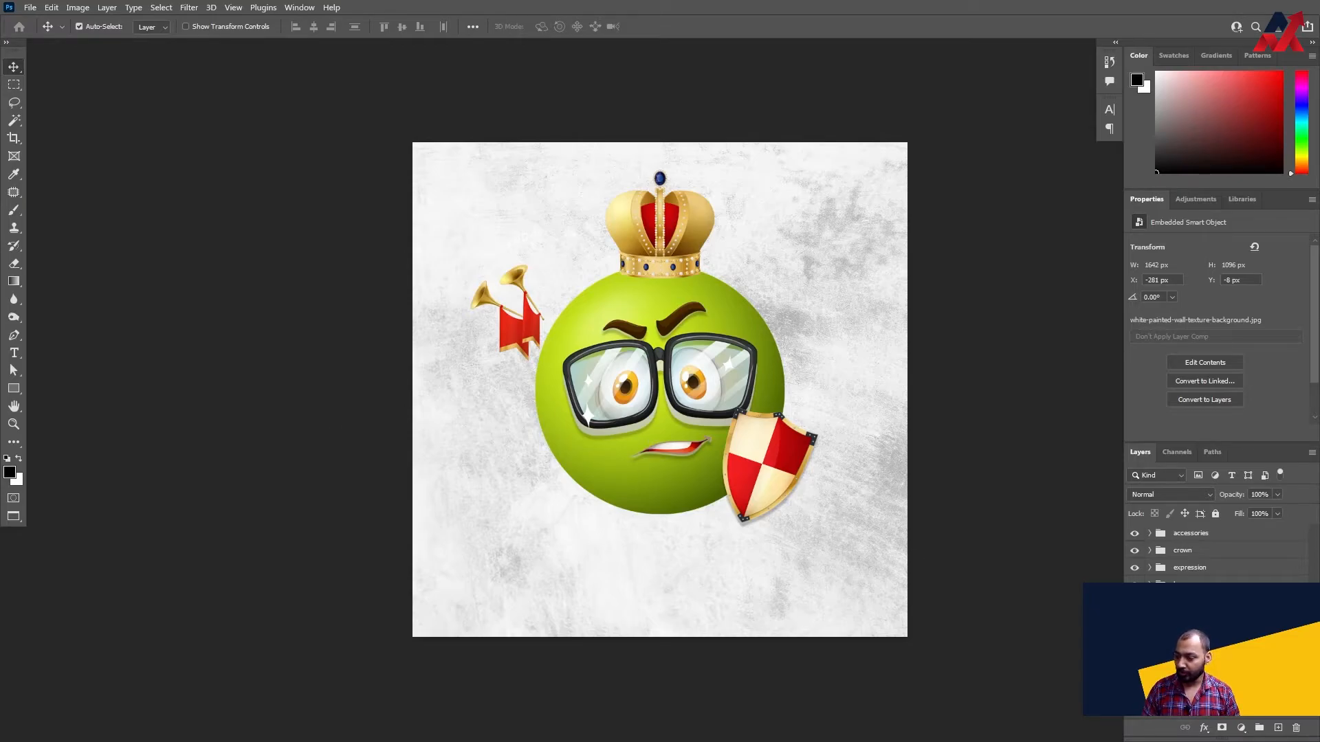
- Try to run the photoshopCompositionComposer-v0.1 script from the nested photoshopCompositionComposer-master folder on the Desktop
{"action": "left_click", "coordinate": [1194, 602]}
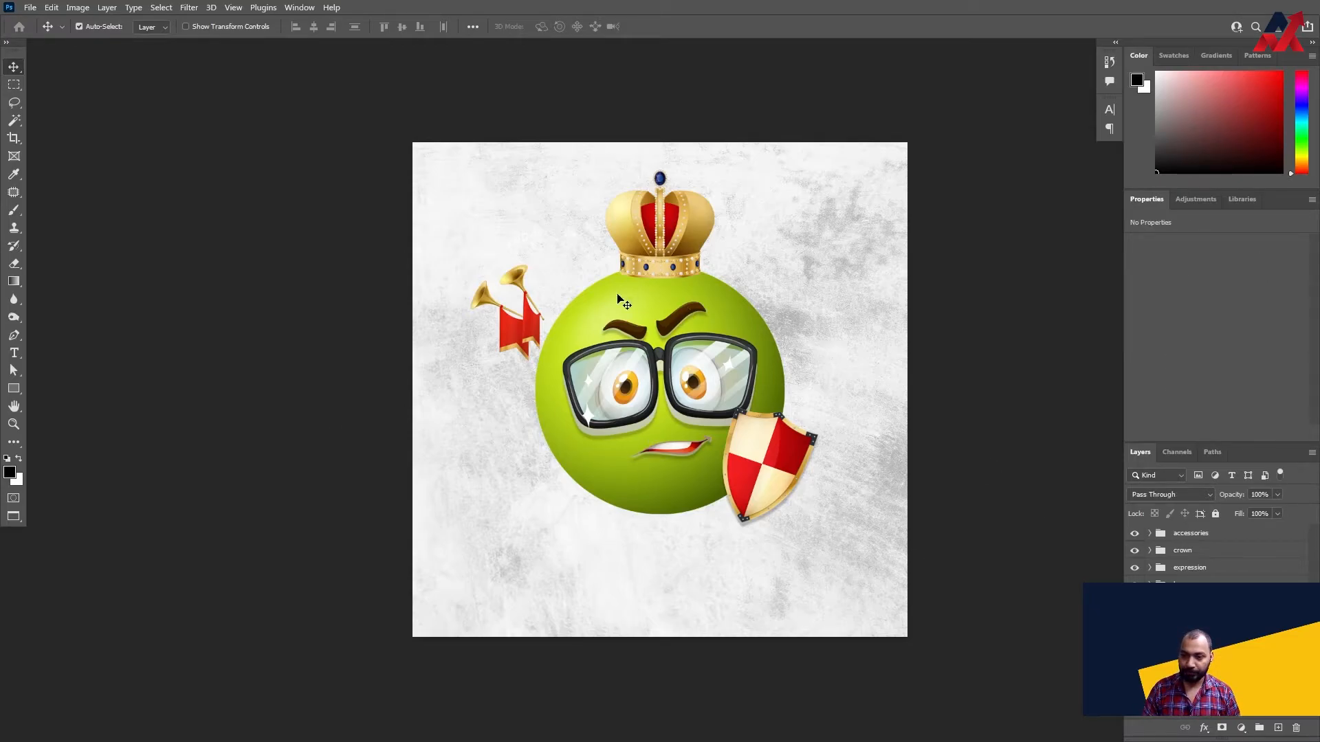
{"action": "left_click", "coordinate": [29, 11]}
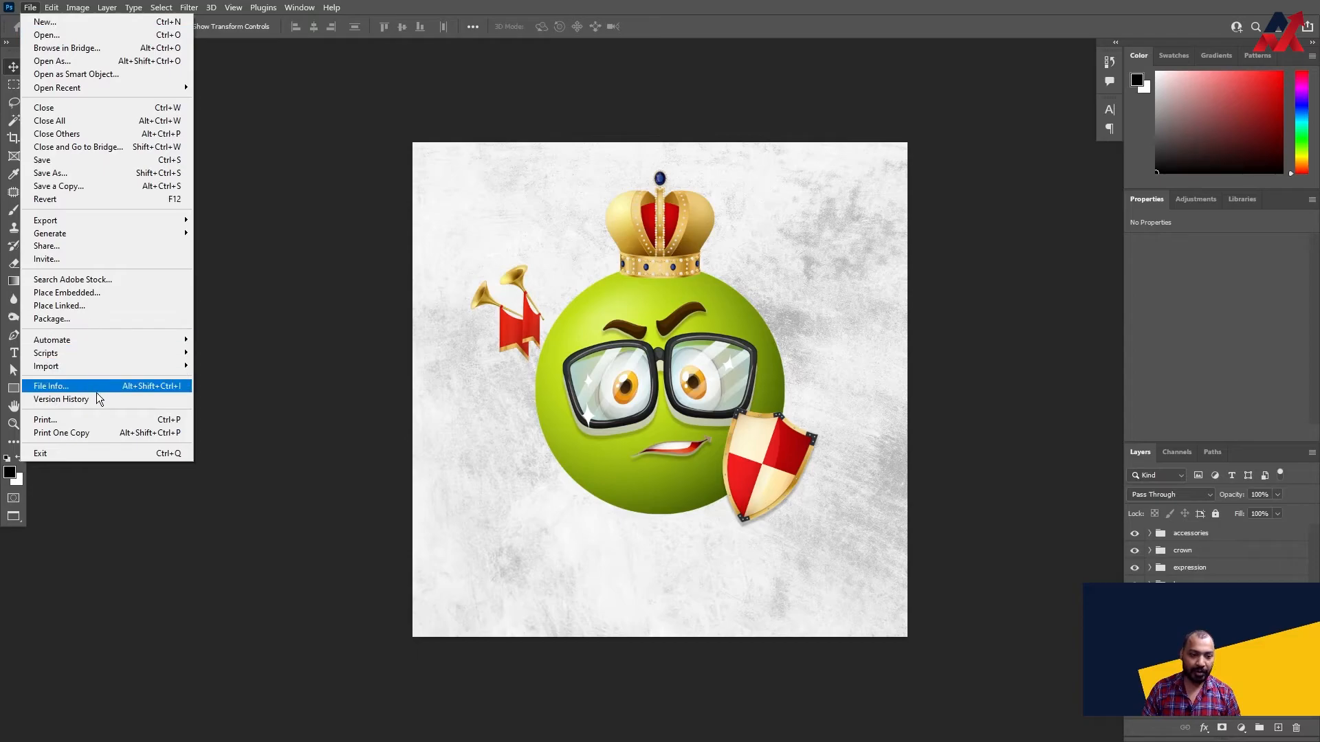
{"action": "mouse_move", "coordinate": [99, 356]}
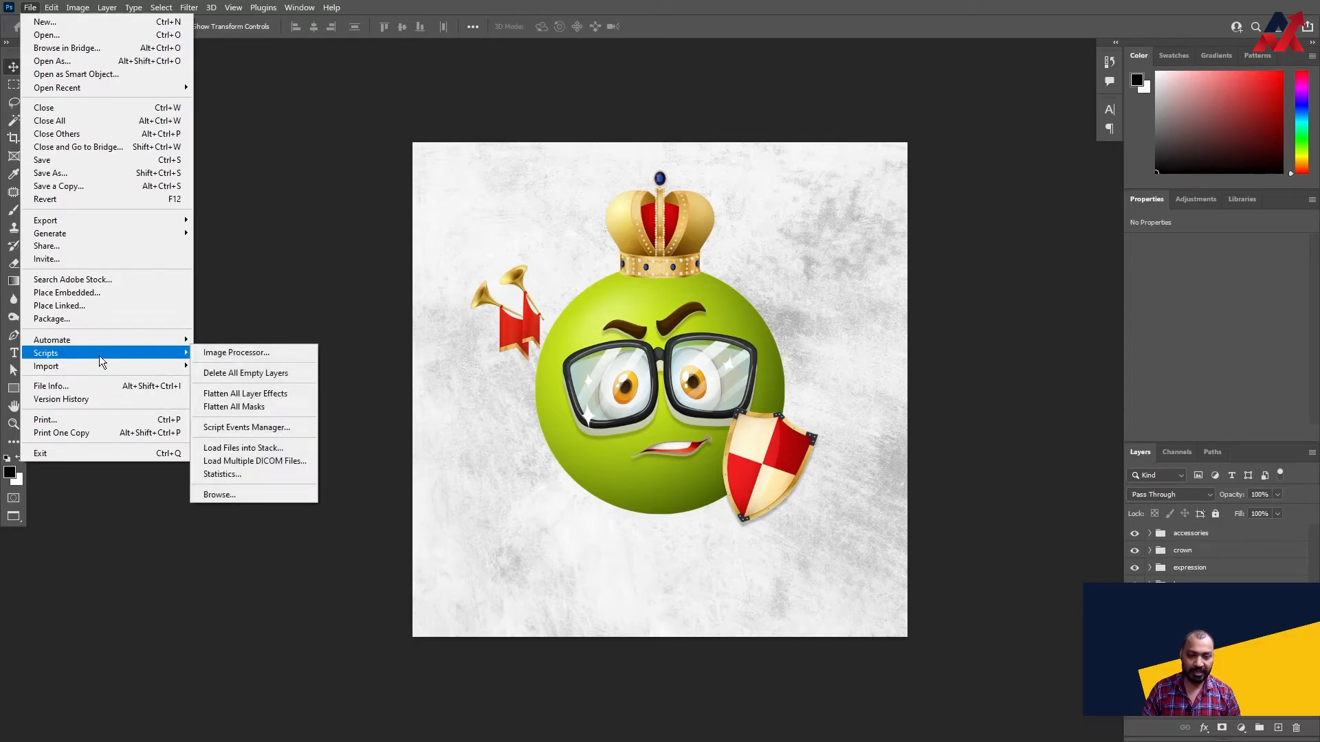
{"action": "left_click", "coordinate": [220, 494]}
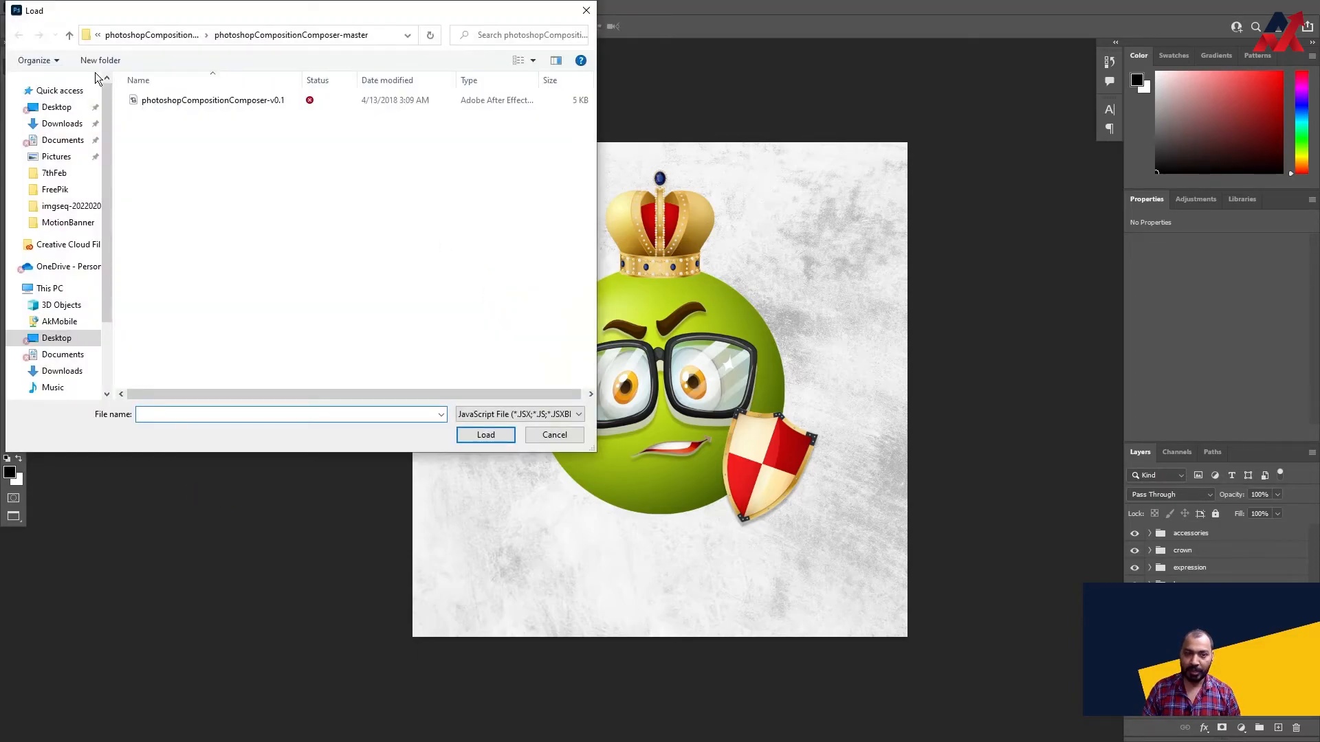
{"action": "left_click", "coordinate": [60, 107]}
{"action": "double_click", "coordinate": [238, 118]}
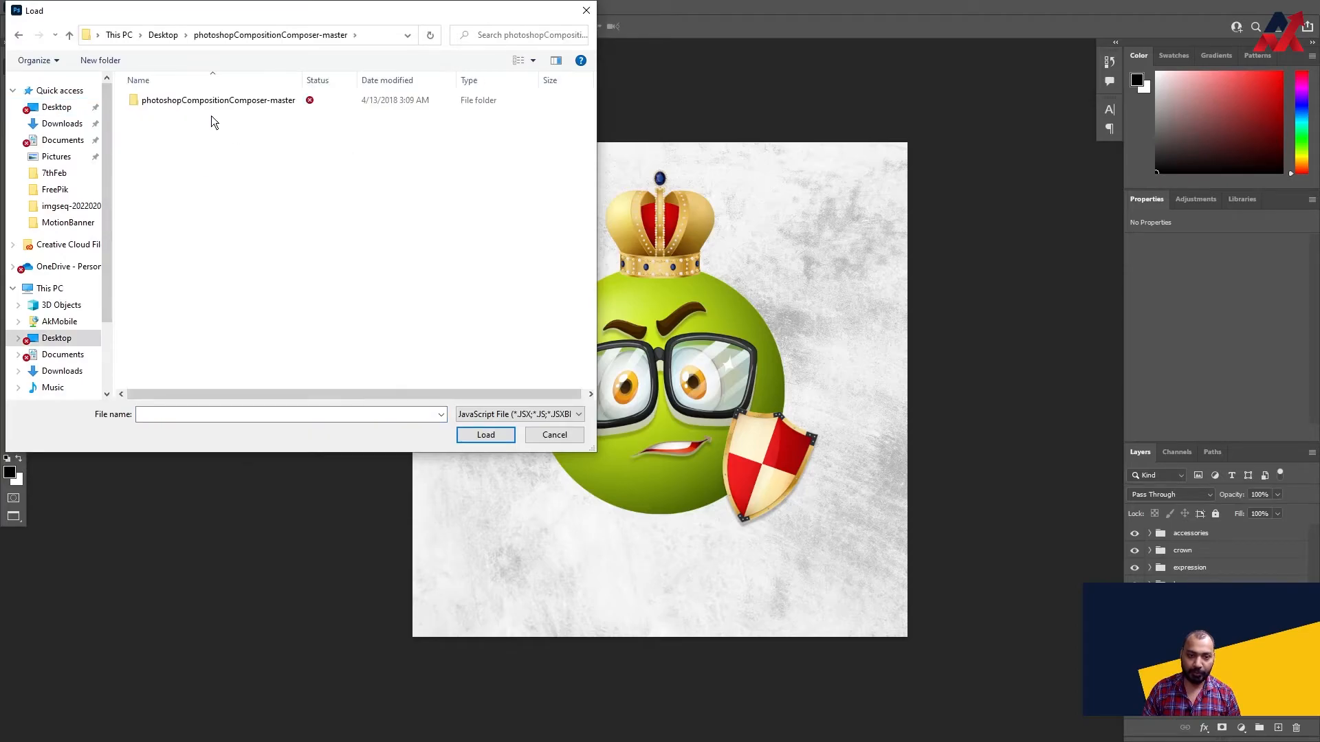
{"action": "left_click", "coordinate": [216, 100]}
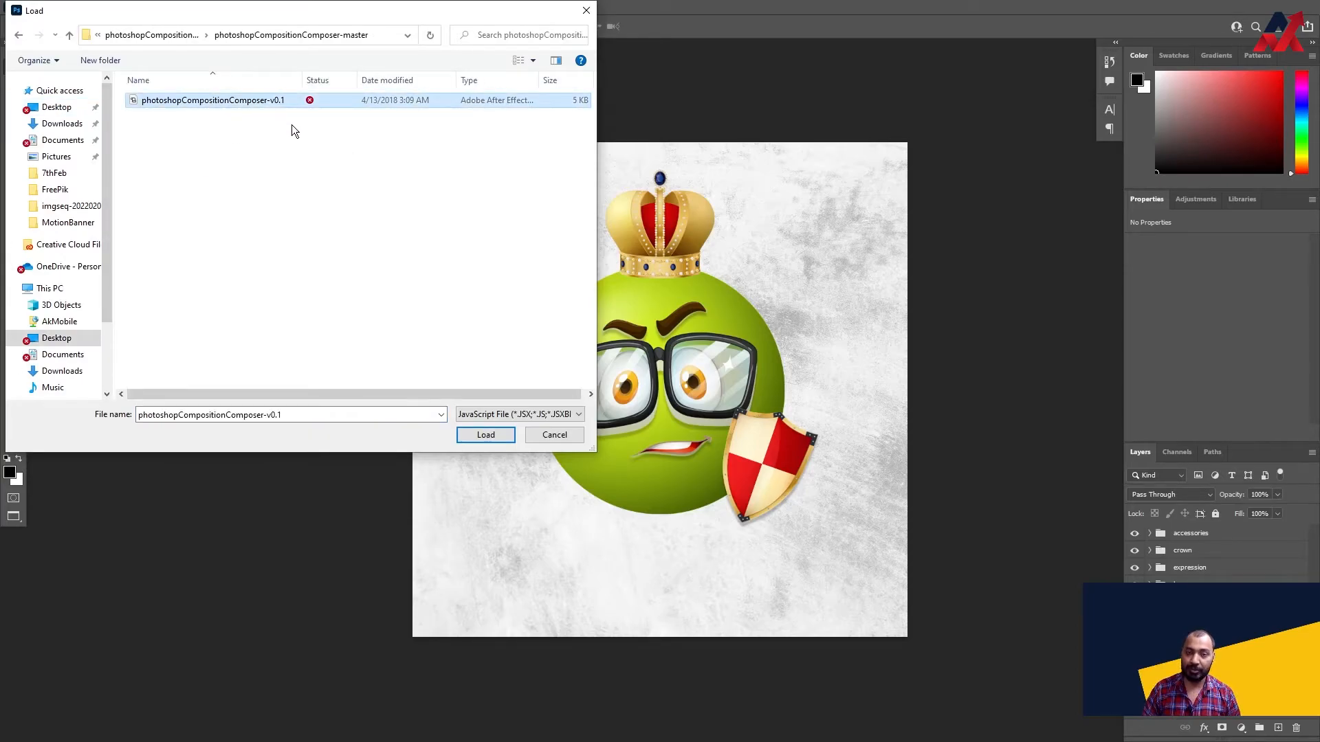
{"action": "left_click", "coordinate": [495, 436]}
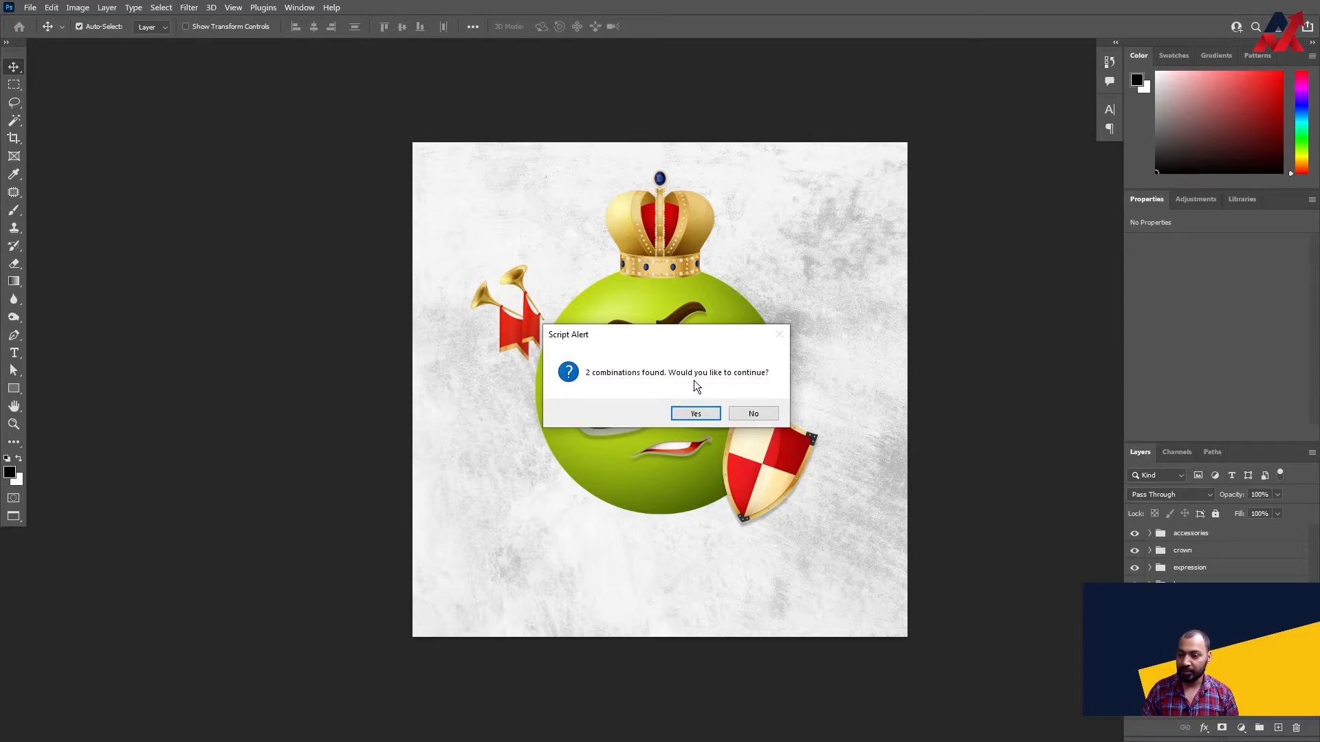
{"action": "left_click", "coordinate": [704, 416]}
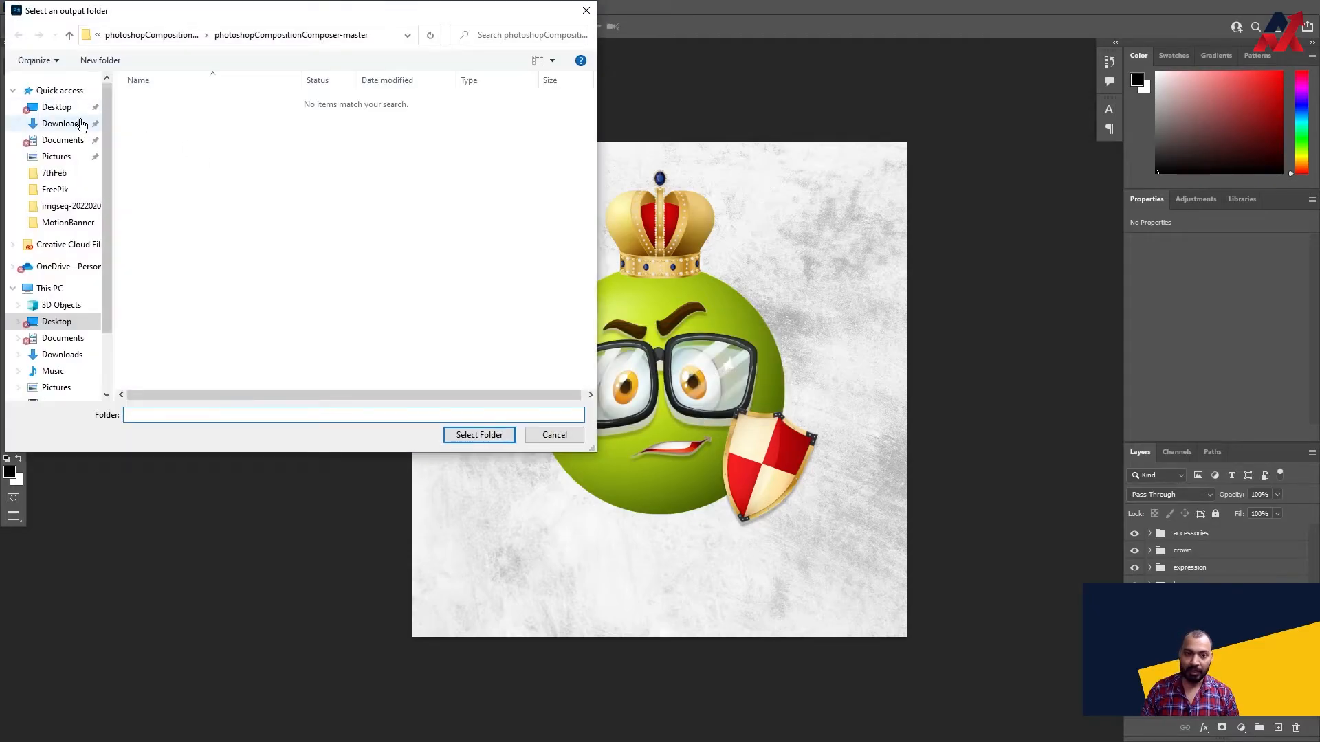
{"action": "left_click", "coordinate": [56, 107]}
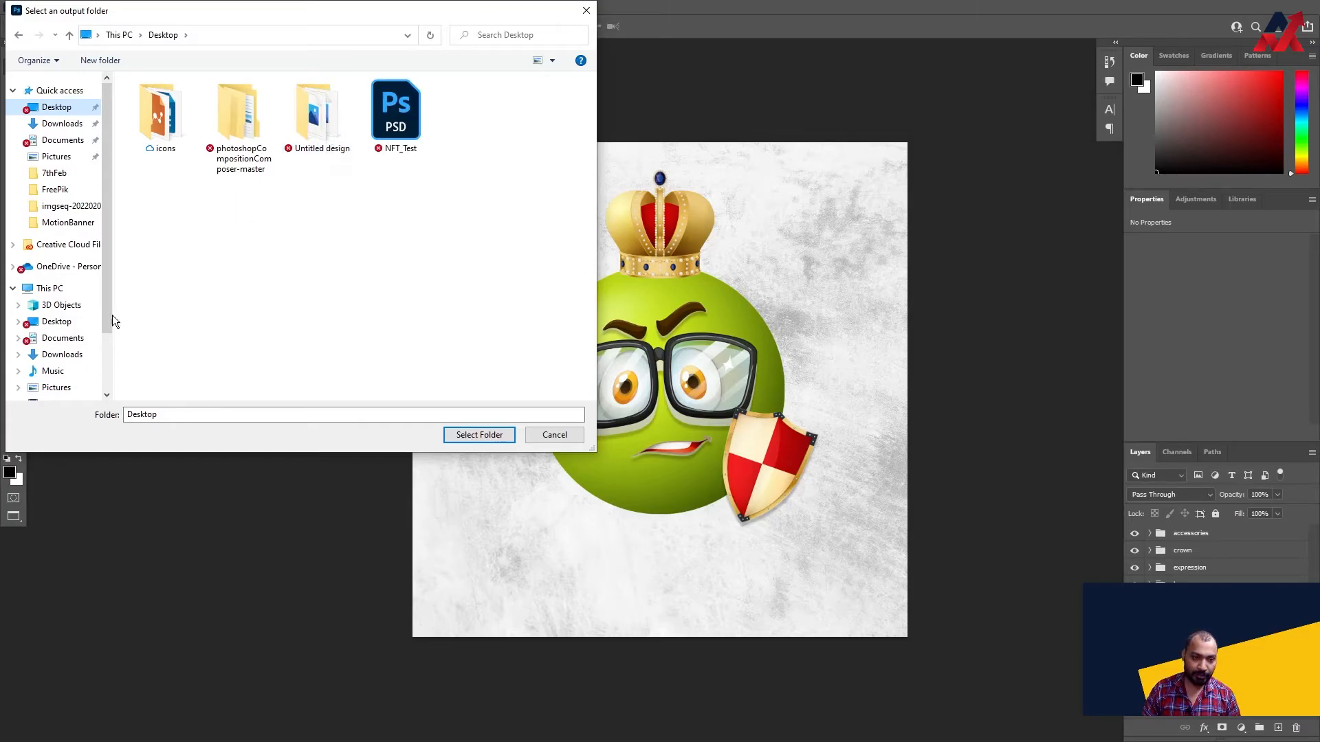
{"action": "right_click", "coordinate": [382, 173]}
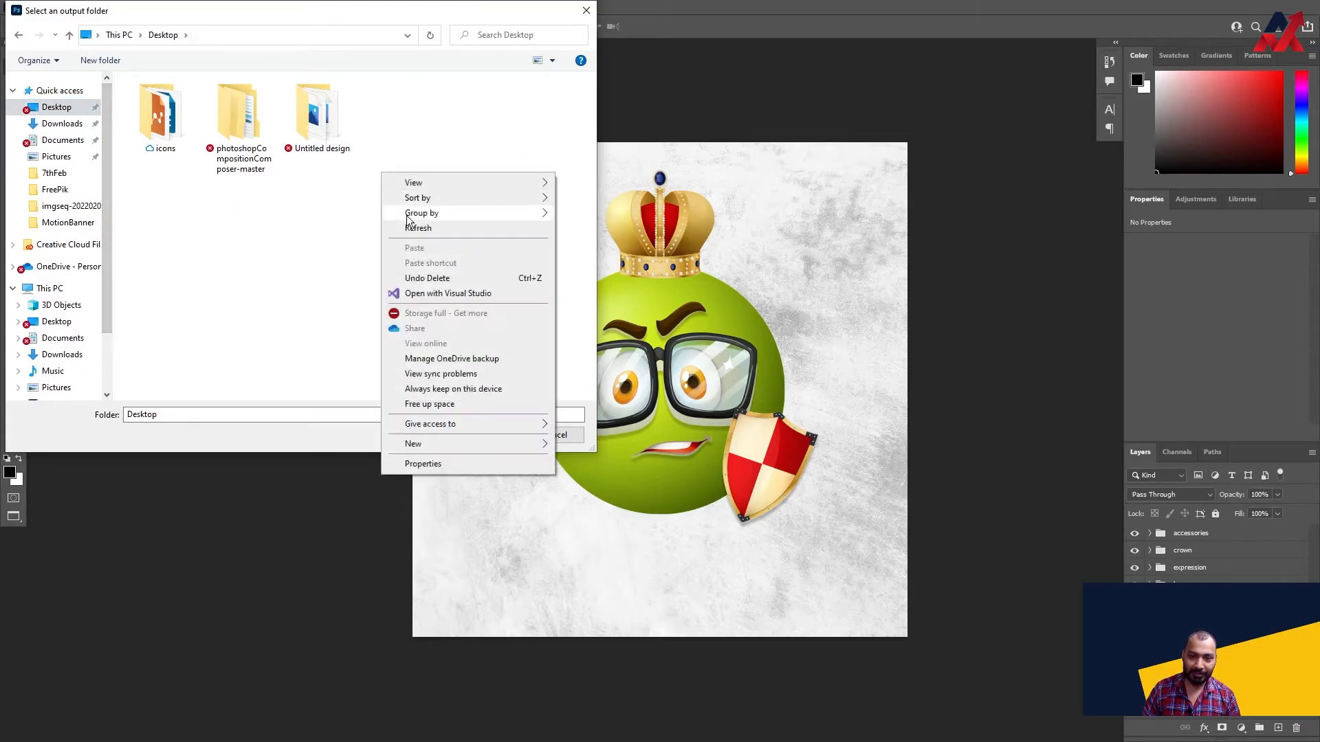
{"action": "left_click", "coordinate": [417, 229]}
{"action": "double_click", "coordinate": [319, 126]}
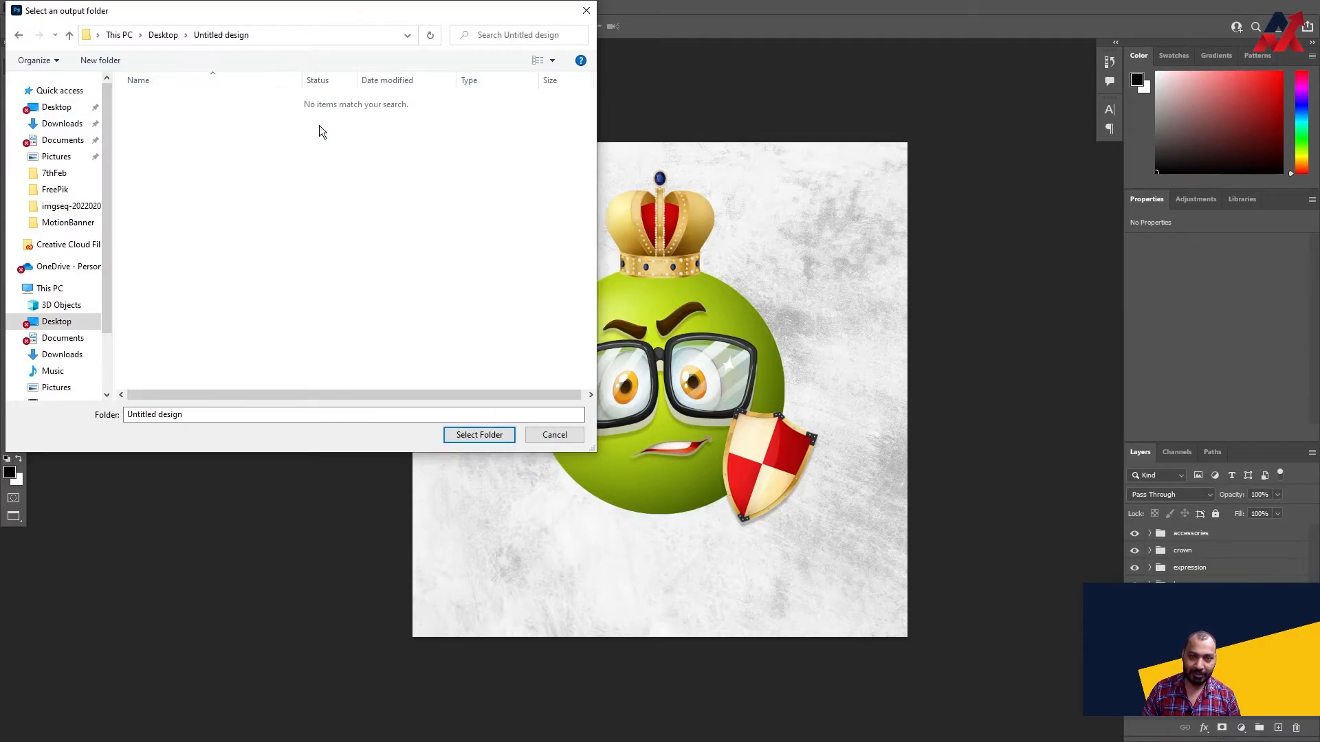
{"action": "left_click", "coordinate": [163, 35]}
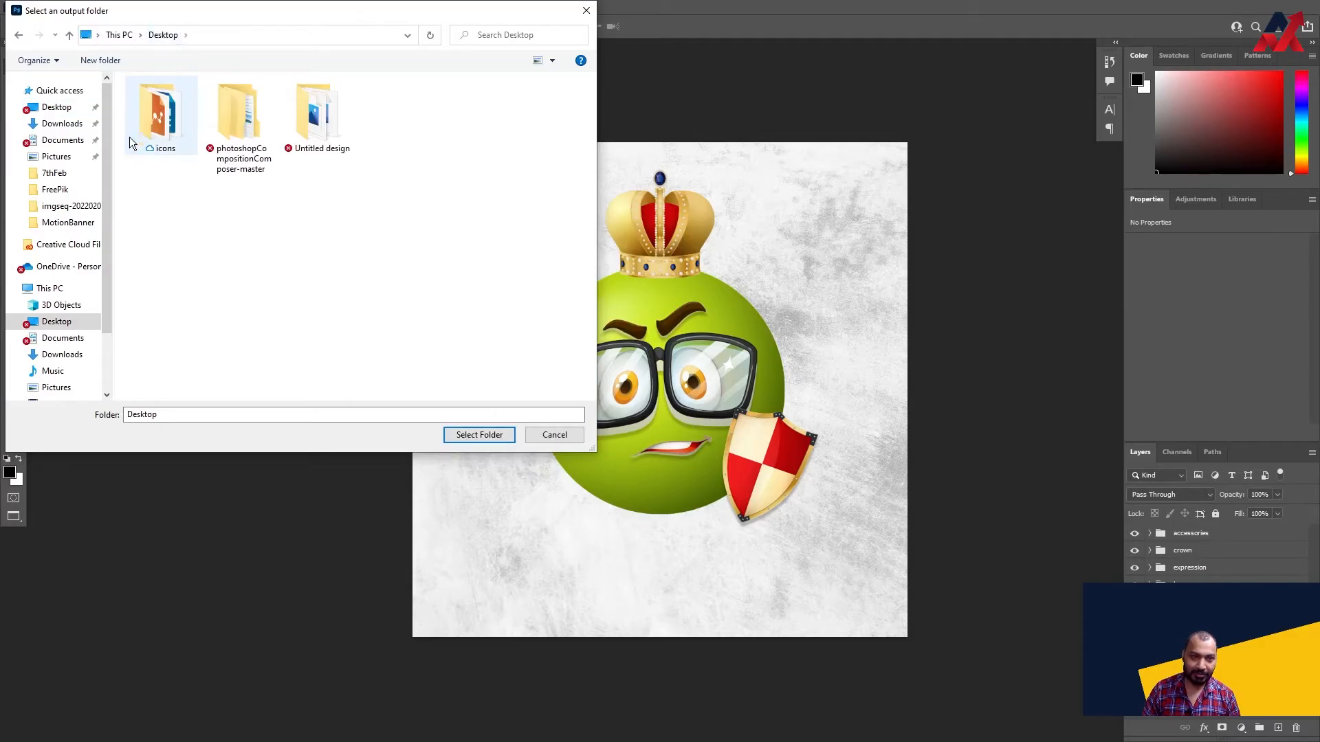
{"action": "left_click", "coordinate": [557, 437]}
{"action": "left_click", "coordinate": [764, 409]}
{"action": "left_click", "coordinate": [680, 327]}
{"action": "left_click", "coordinate": [1149, 568]}
{"action": "left_click", "coordinate": [1150, 534]}
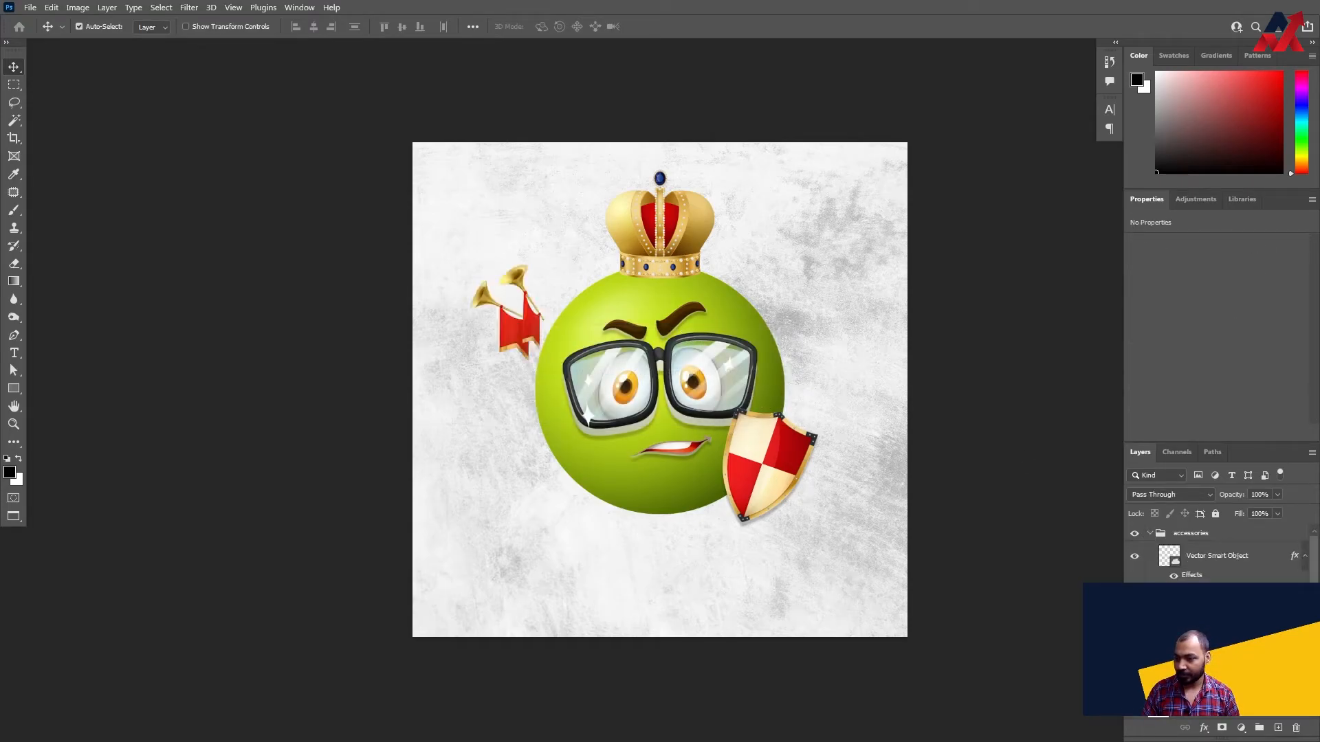
{"action": "left_click", "coordinate": [1020, 534]}
{"action": "left_click", "coordinate": [1149, 534]}
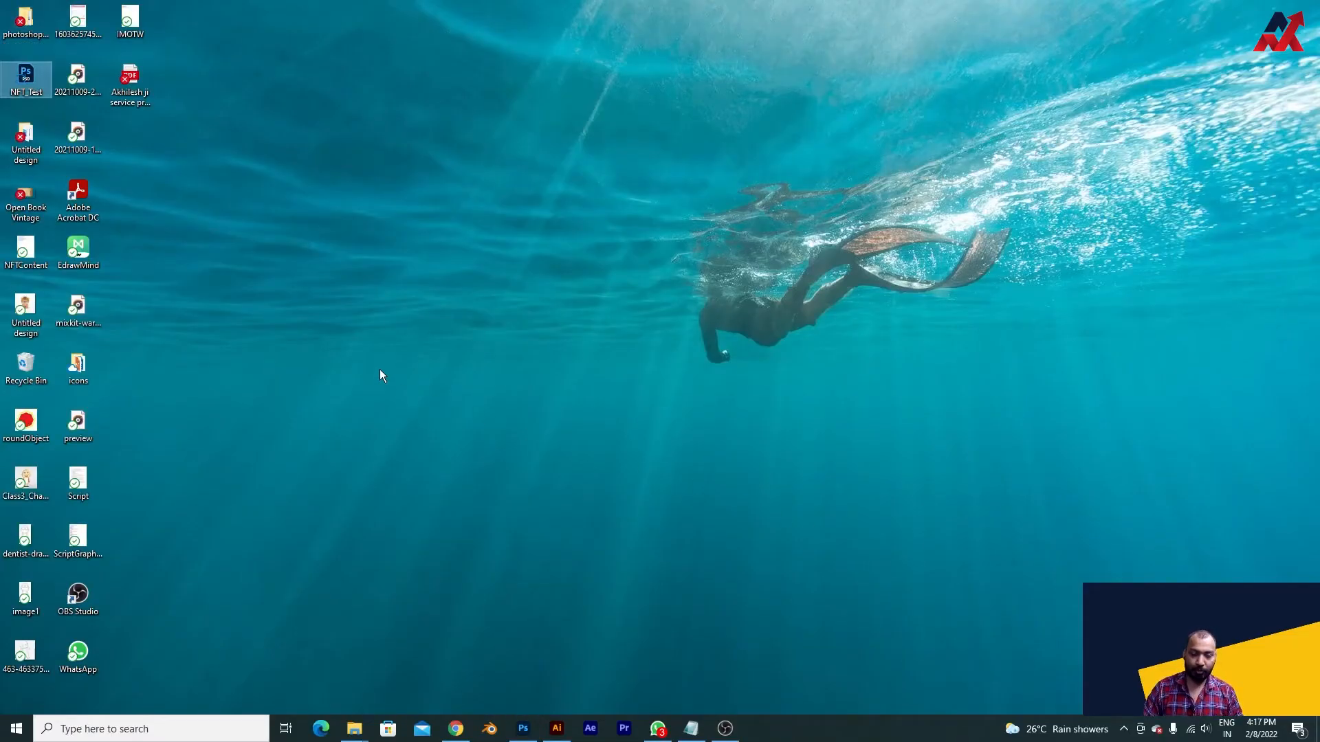
{"action": "right_click", "coordinate": [343, 294]}
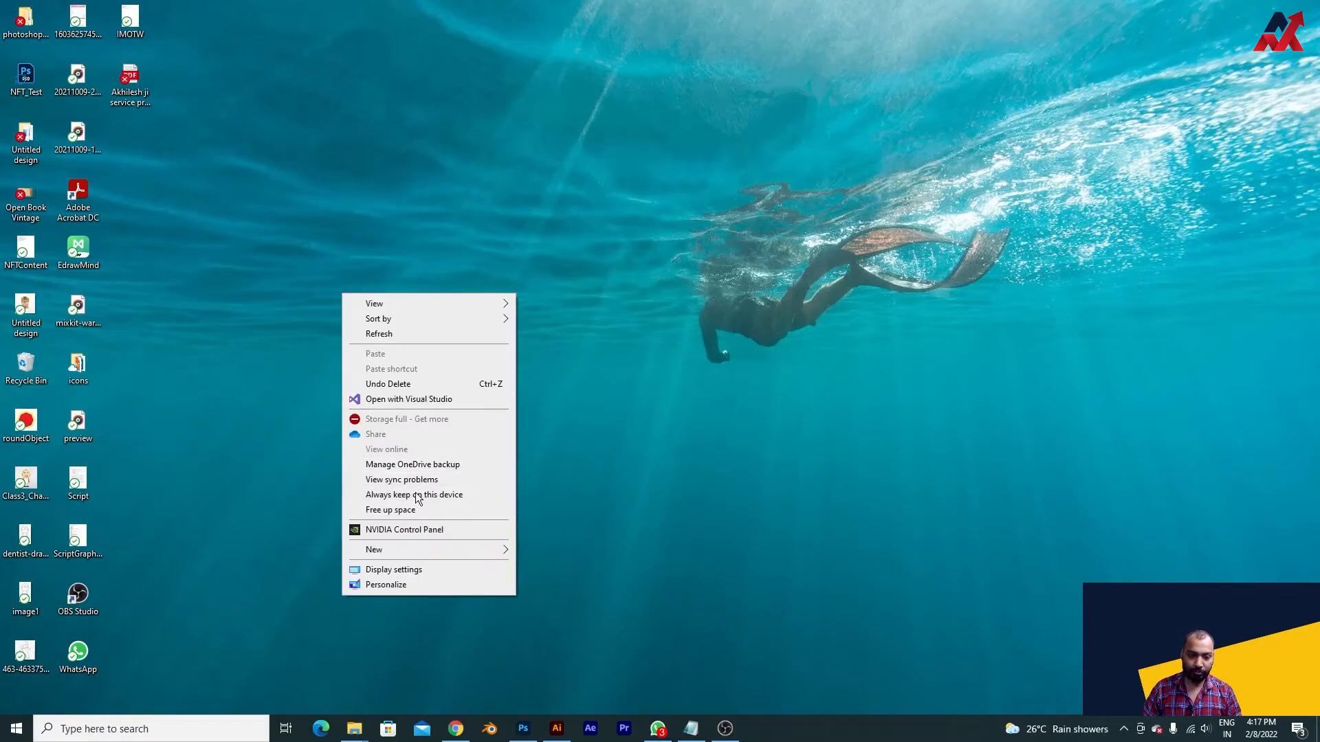
{"action": "left_click", "coordinate": [595, 512]}
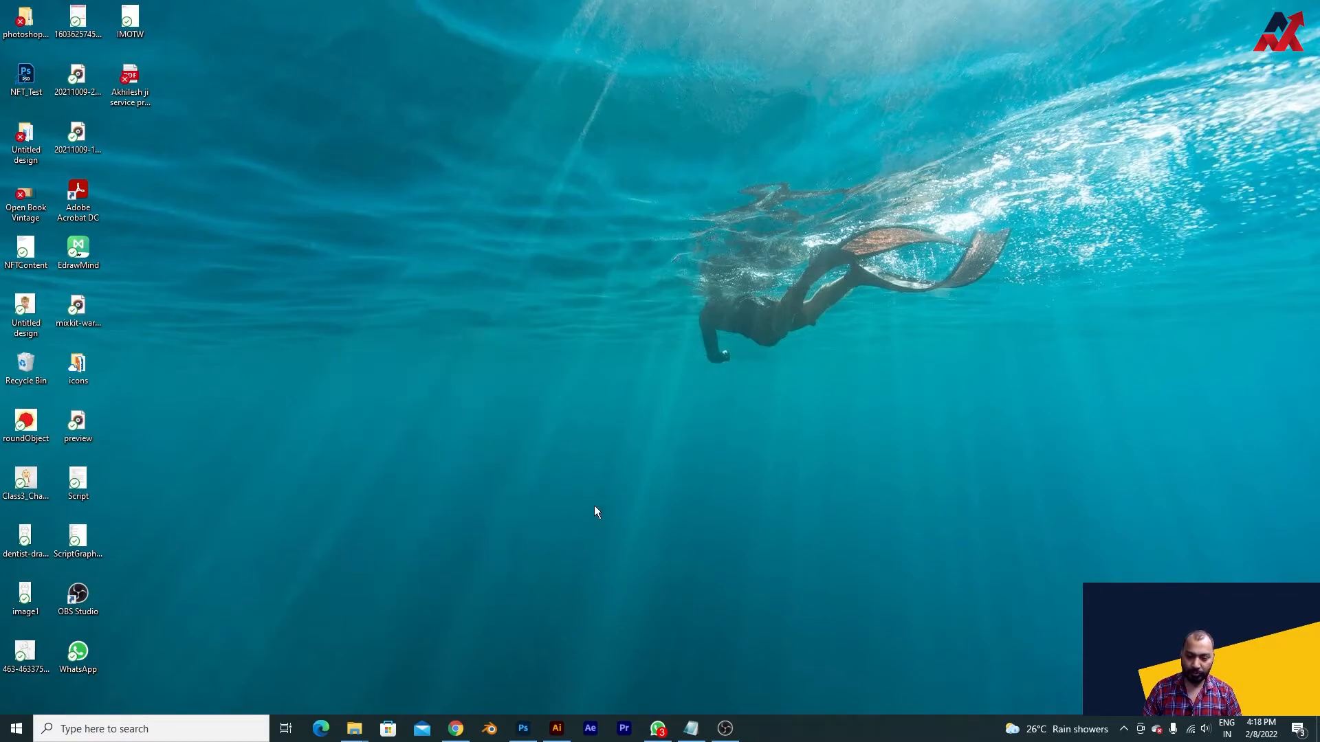
- Open NFT_Test from the desktop, start saving it under a new location and create a folder named NFTTest on the Desktop
{"action": "double_click", "coordinate": [35, 88]}
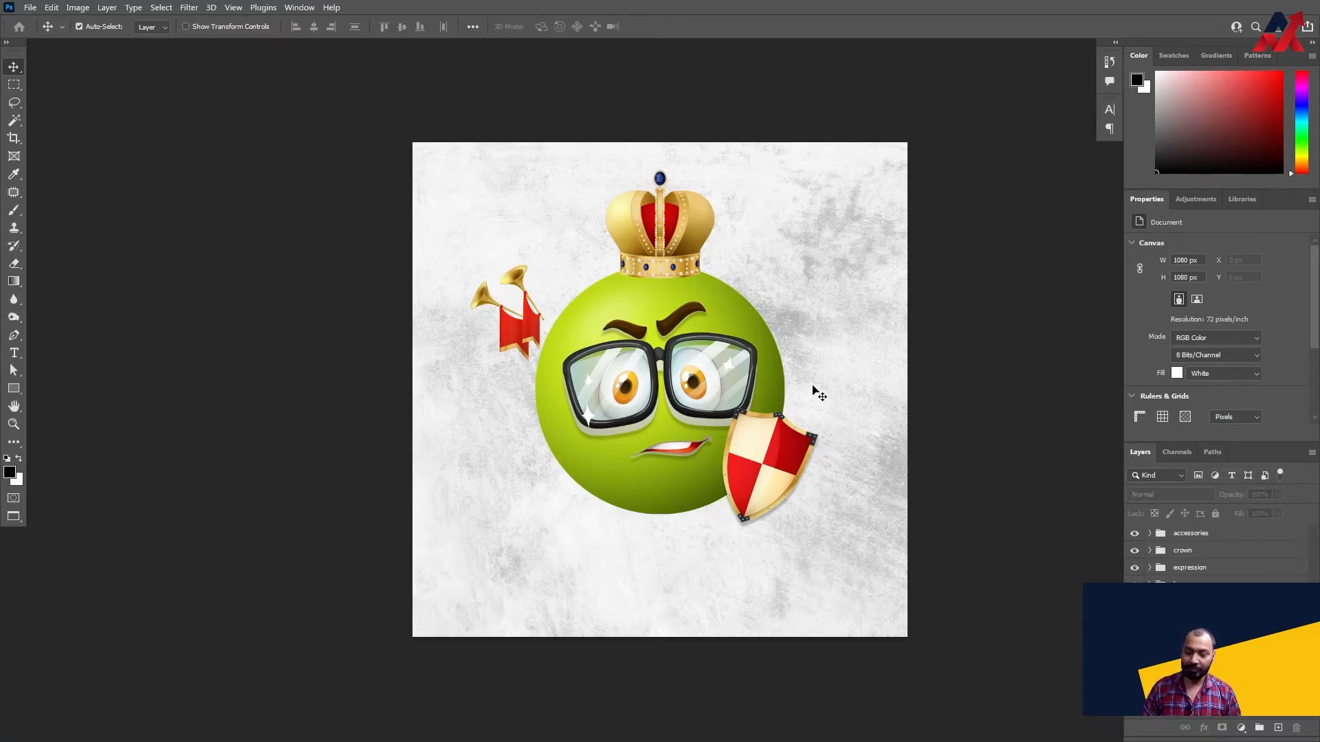
{"action": "key", "text": "alt+f"}
{"action": "key", "text": "a"}
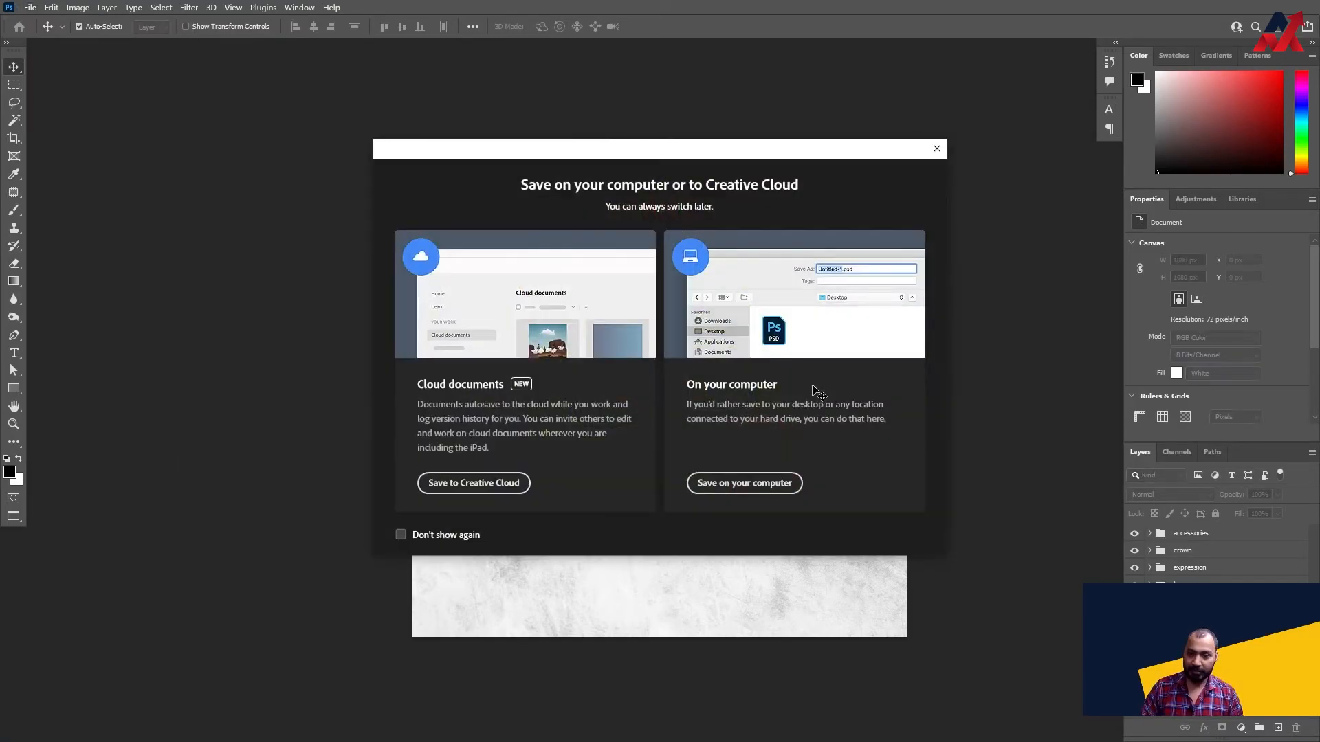
{"action": "left_click", "coordinate": [782, 485]}
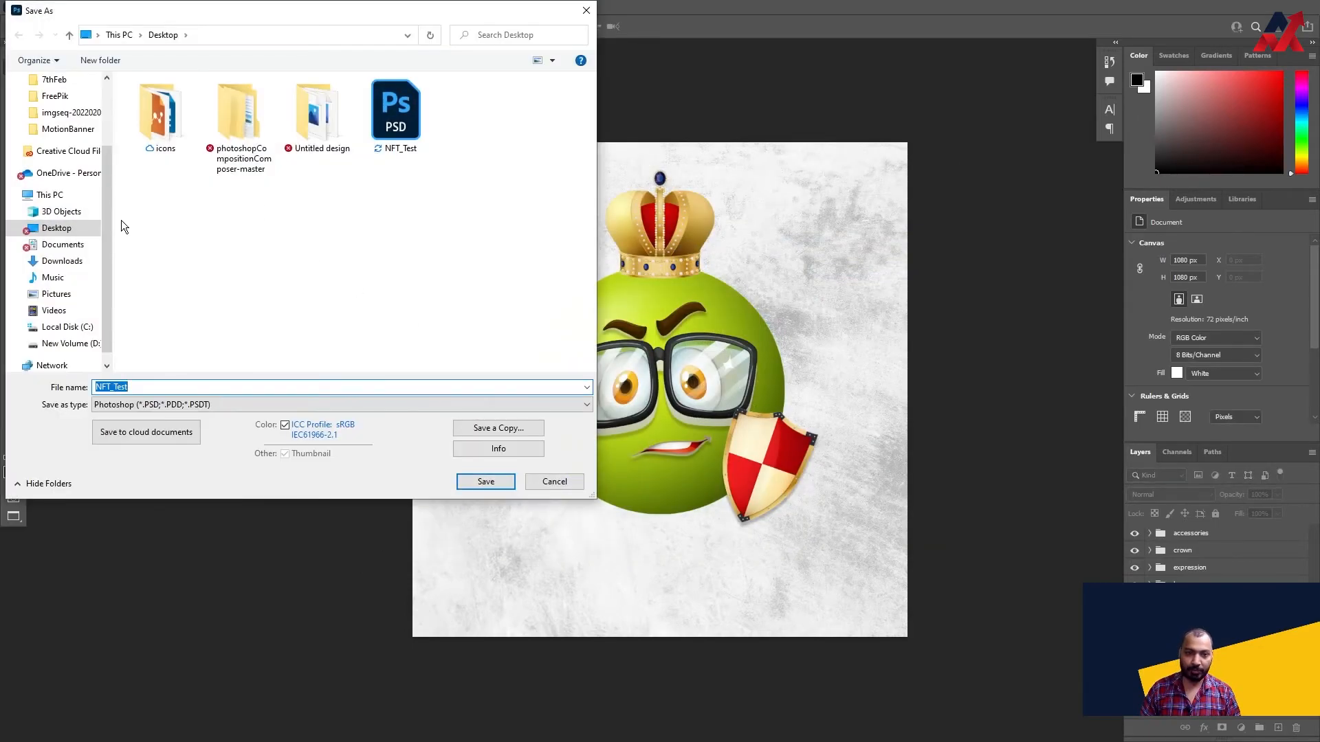
{"action": "right_click", "coordinate": [439, 200]}
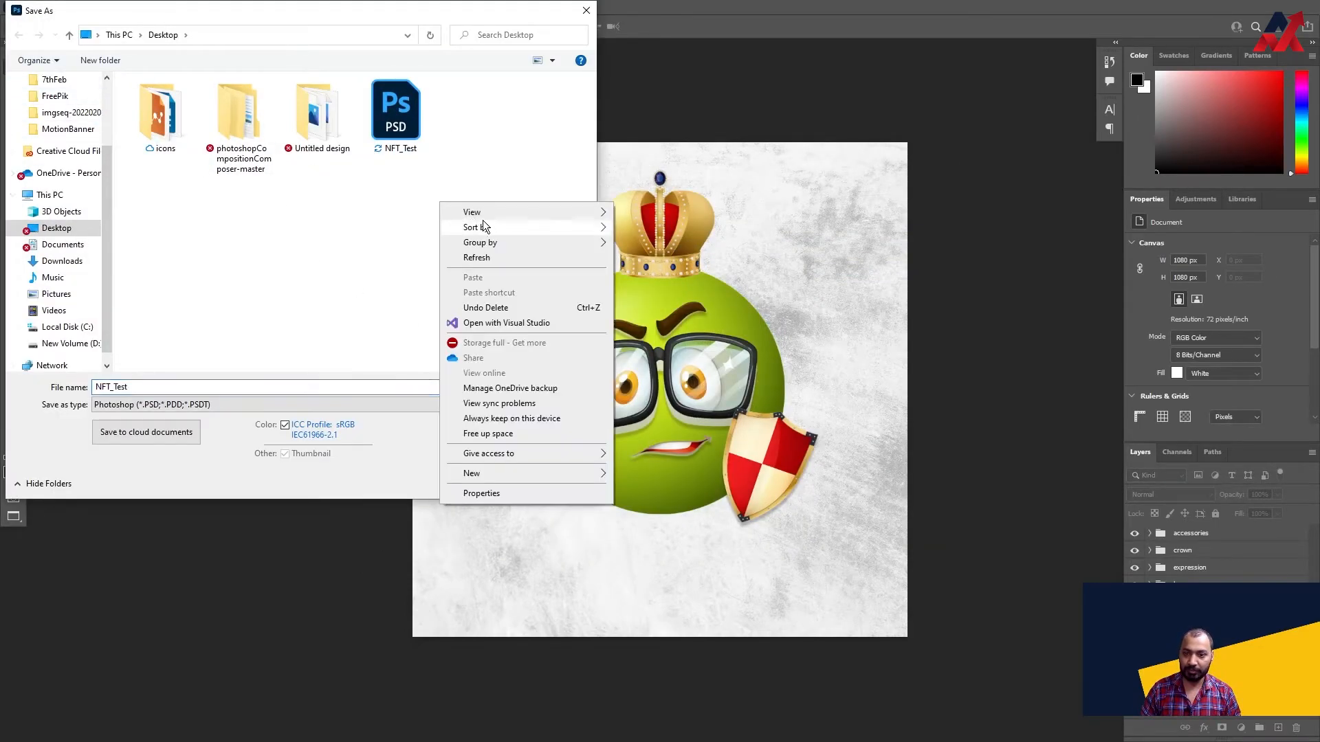
{"action": "mouse_move", "coordinate": [506, 473]}
{"action": "left_click", "coordinate": [654, 469]}
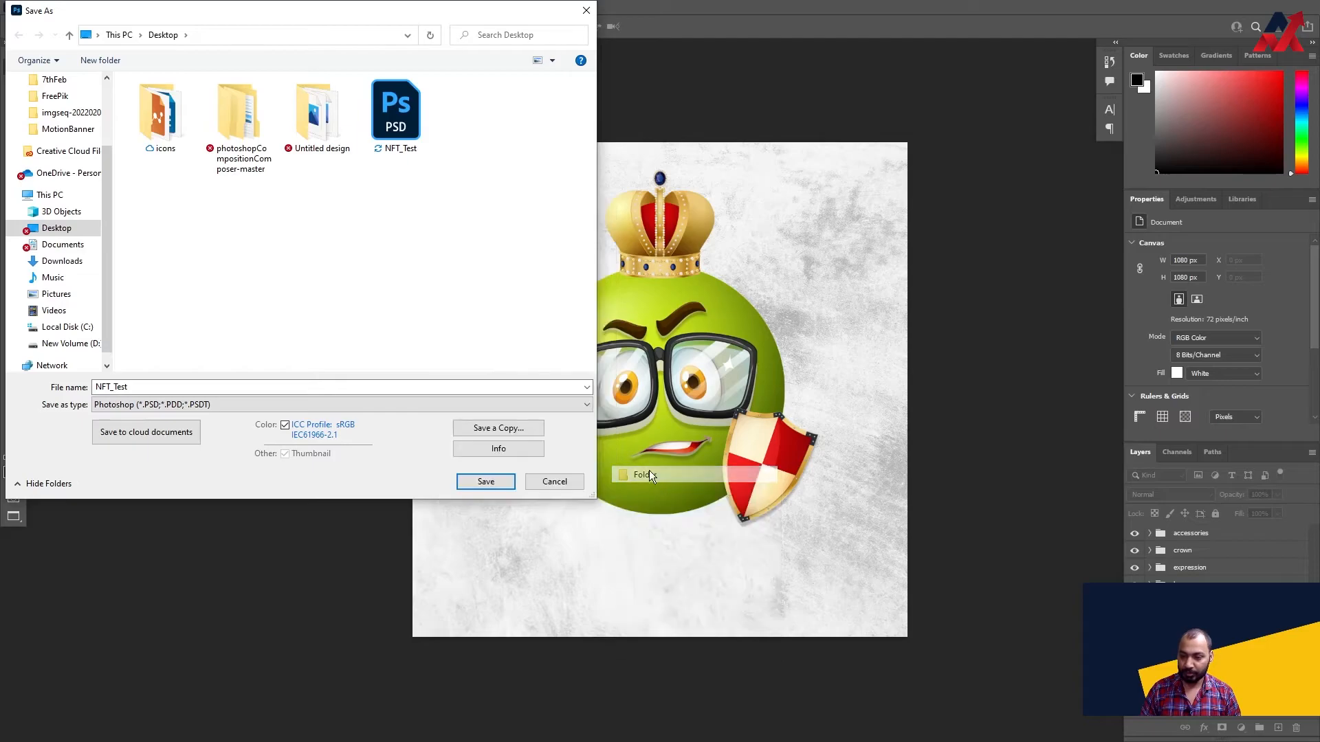
{"action": "type", "text": "NFTTest"}
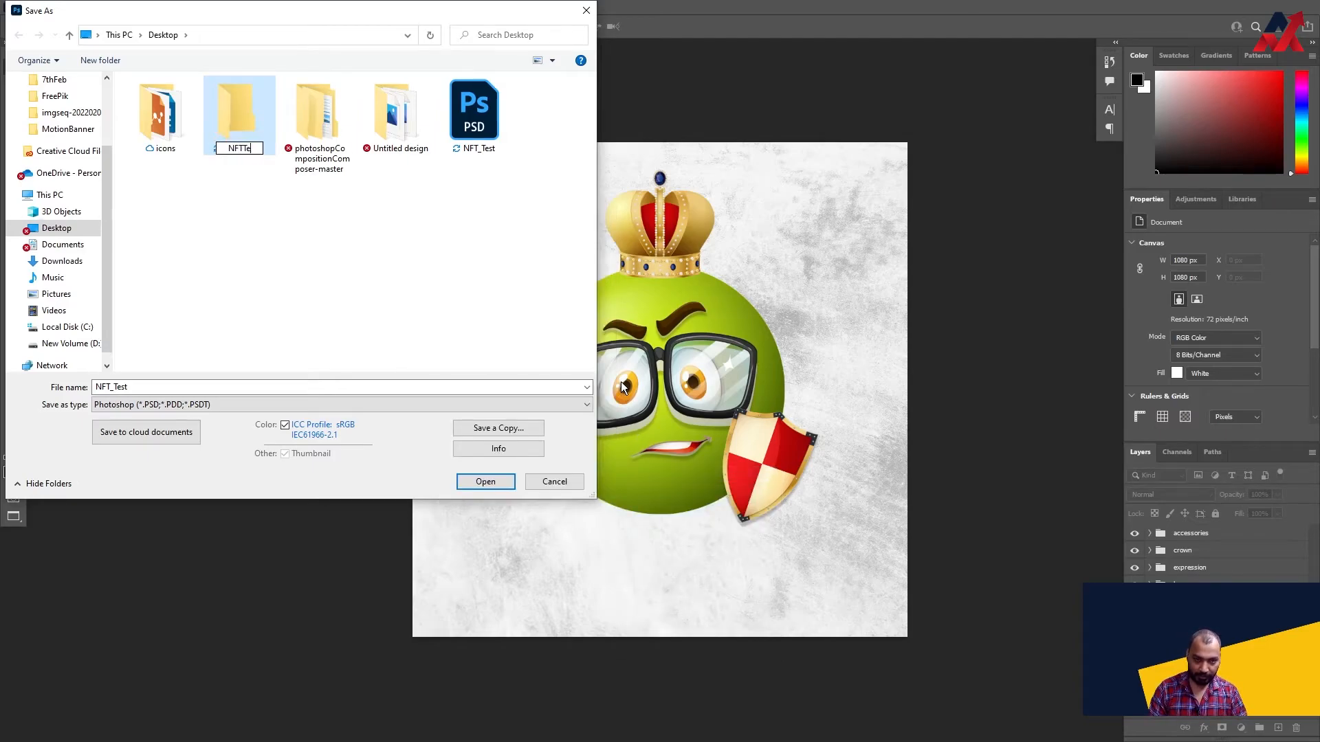
{"action": "key", "text": "Return"}
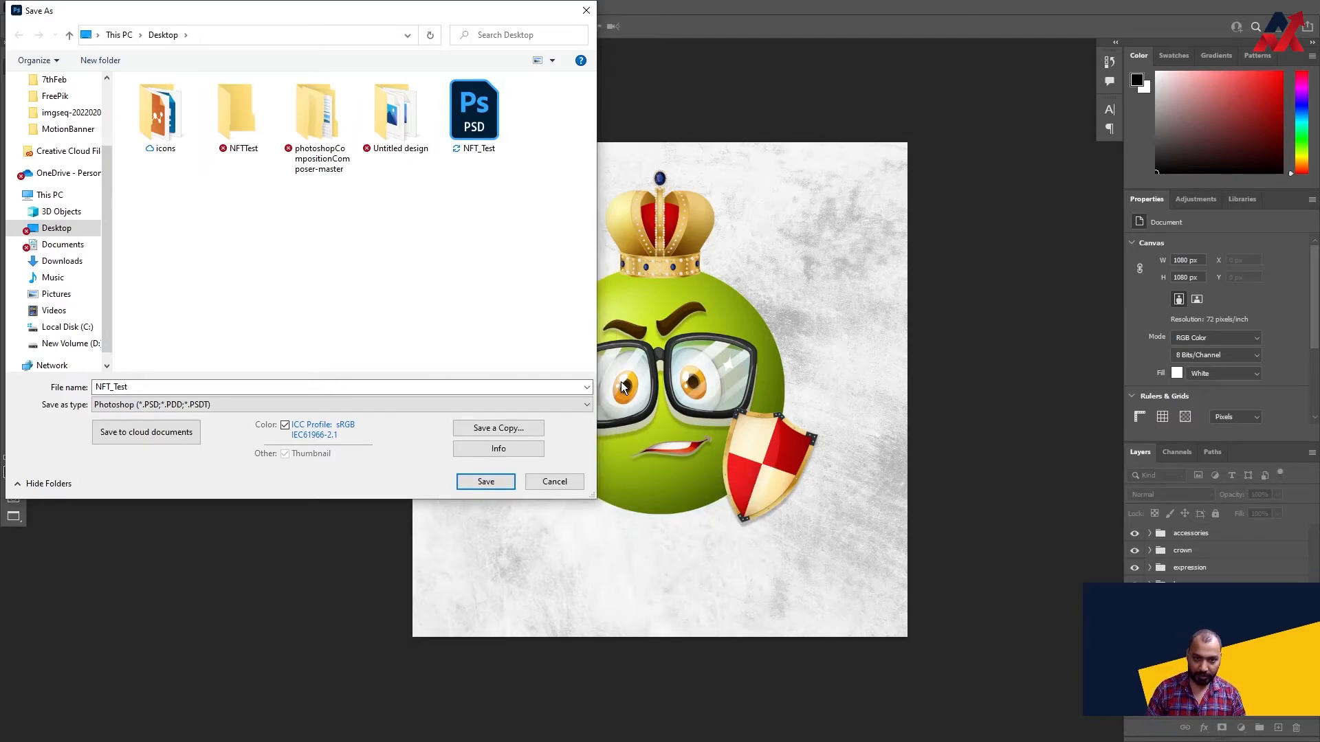
- Save the document as the PSD file NFT_Test inside the NFTTest folder
{"action": "double_click", "coordinate": [226, 106]}
{"action": "double_click", "coordinate": [265, 387]}
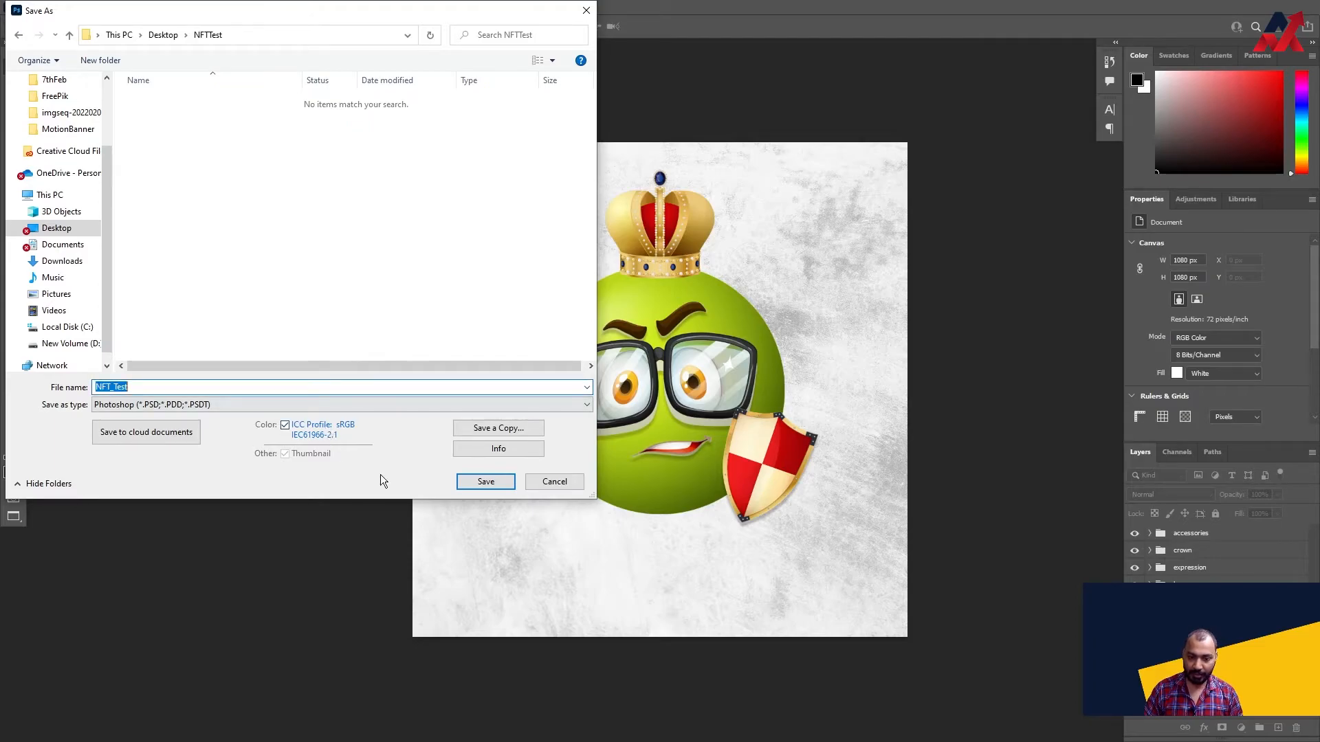
{"action": "left_click", "coordinate": [485, 481]}
{"action": "left_click", "coordinate": [802, 206]}
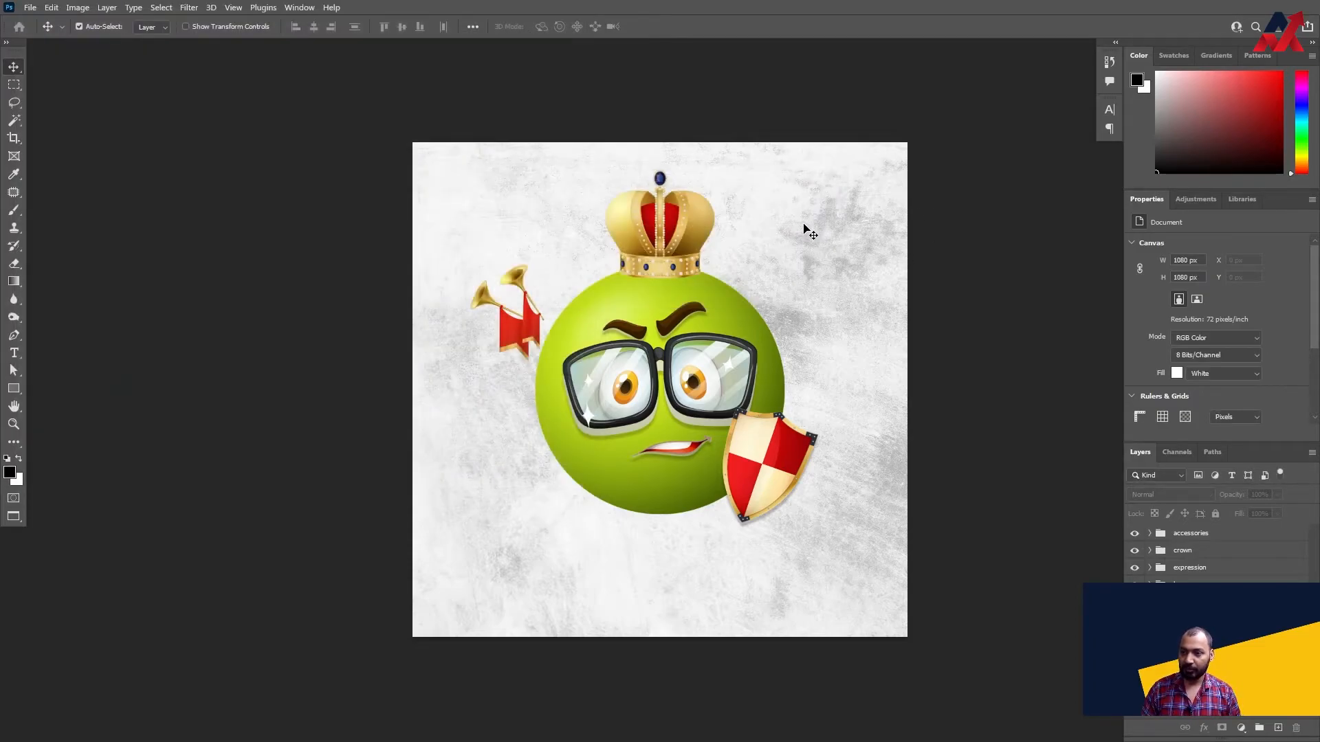
- Run the photoshopCompositionComposer-v0.1 script from the nested photoshopCompositionComposer-master folder on the Desktop
{"action": "left_click", "coordinate": [30, 8]}
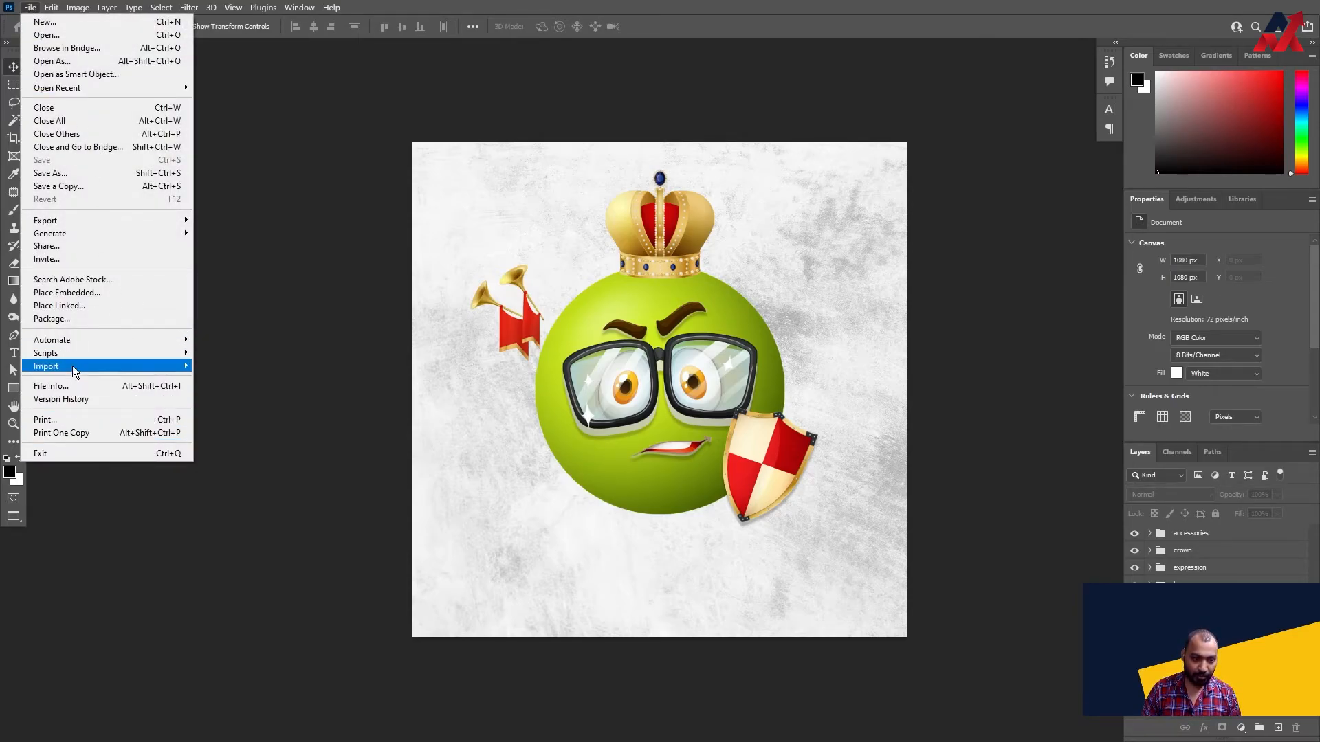
{"action": "mouse_move", "coordinate": [76, 366]}
{"action": "left_click", "coordinate": [246, 496]}
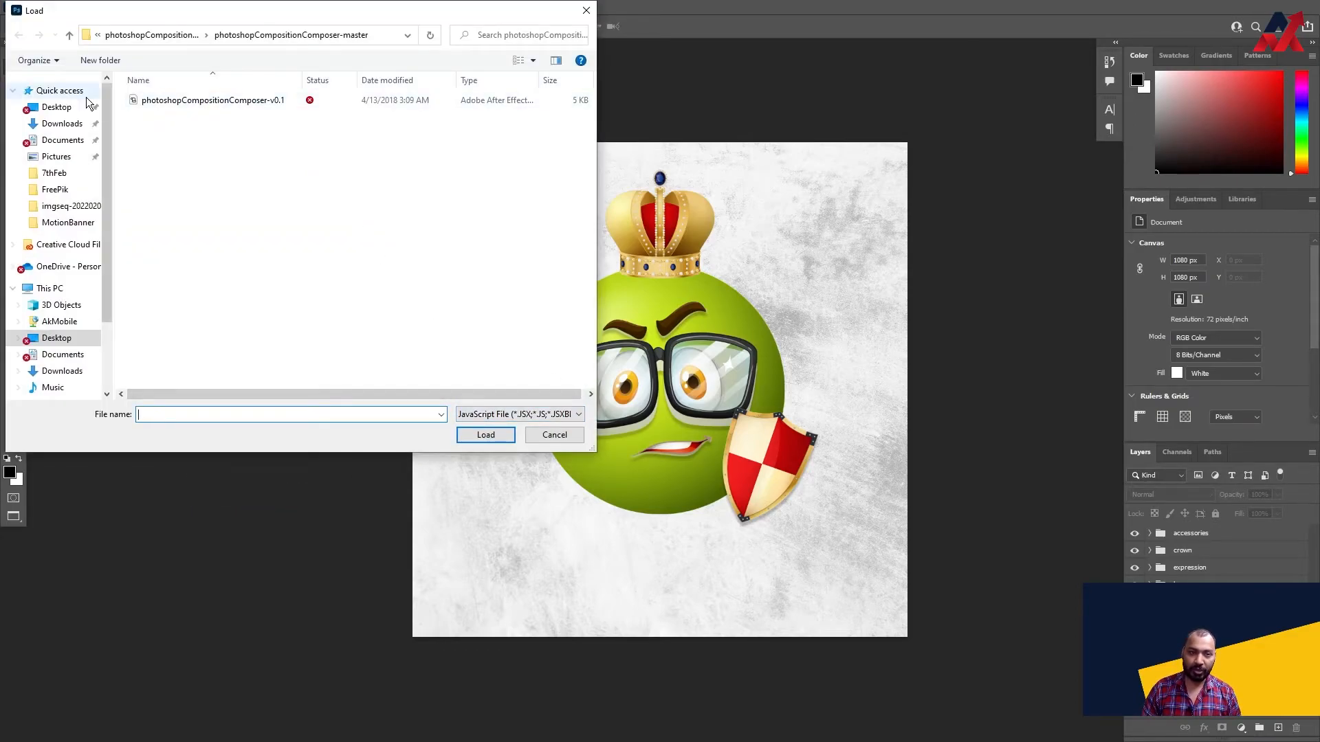
{"action": "left_click", "coordinate": [65, 107]}
{"action": "double_click", "coordinate": [315, 129]}
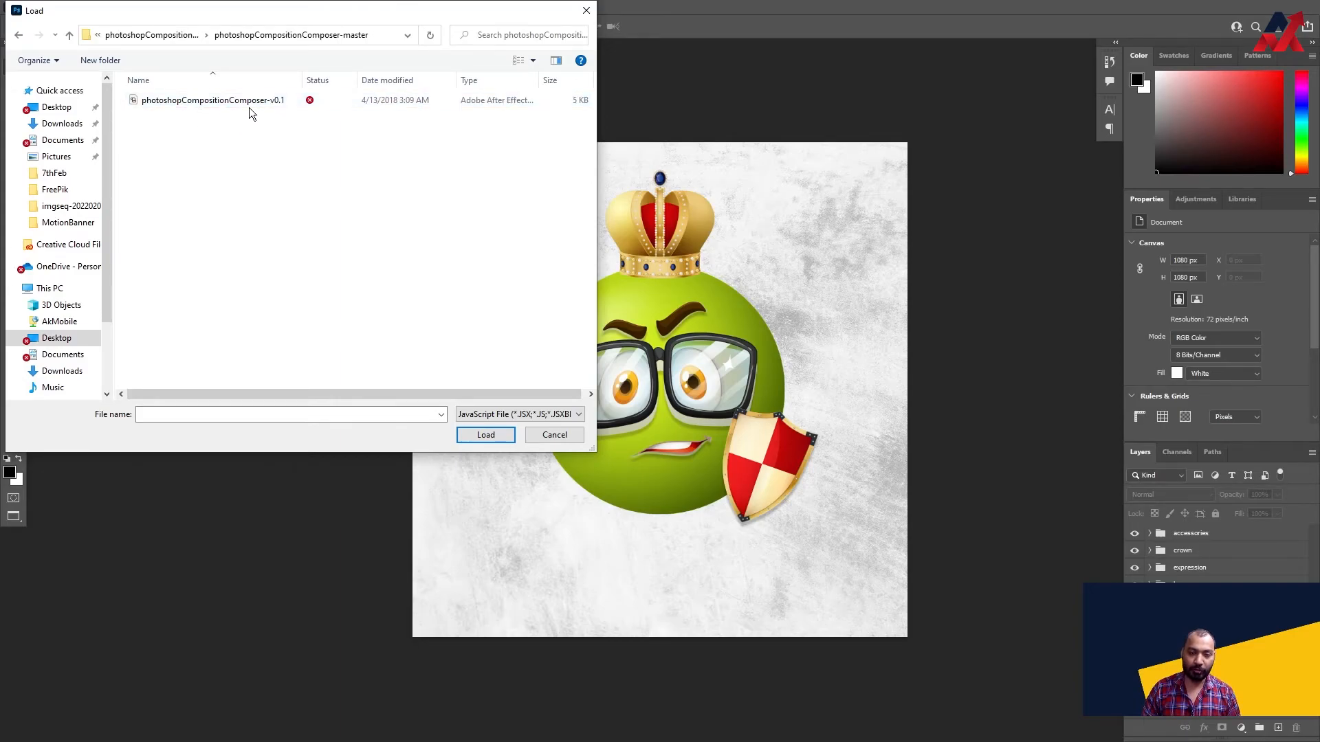
{"action": "left_click", "coordinate": [270, 101]}
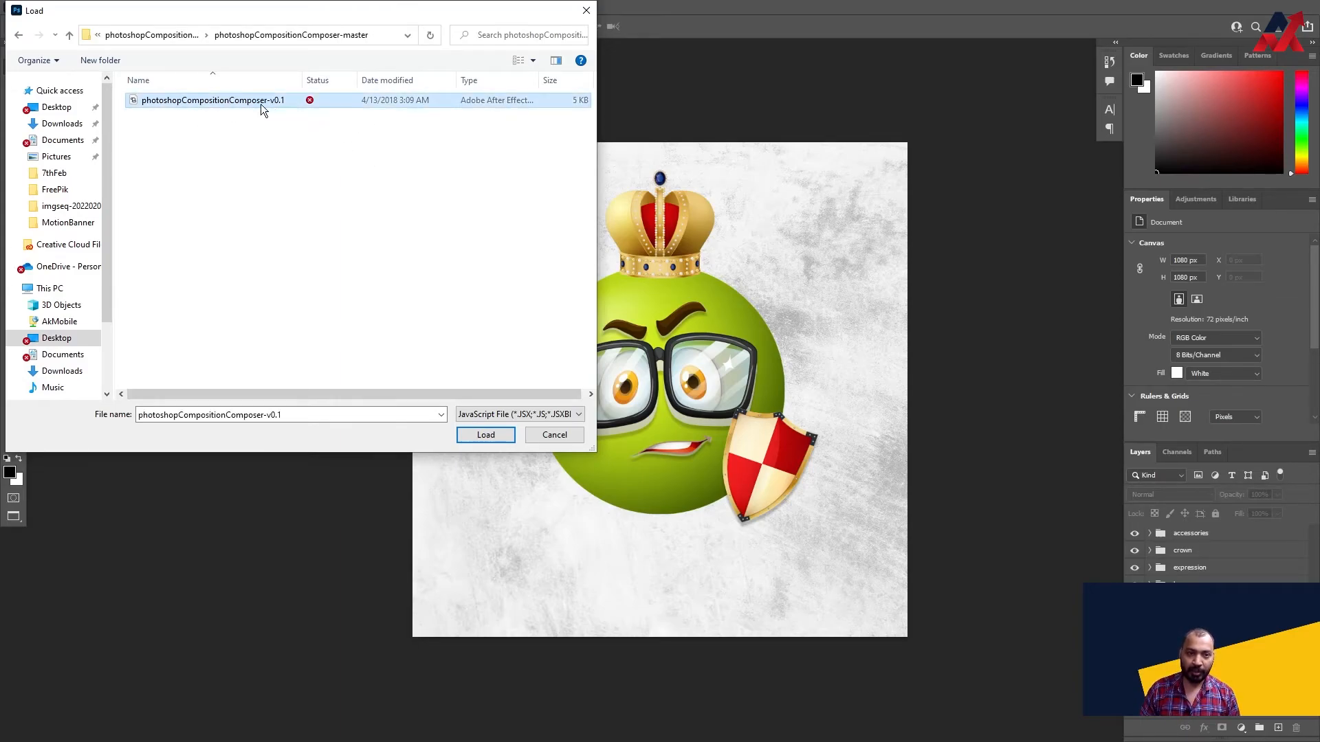
{"action": "left_click", "coordinate": [503, 434]}
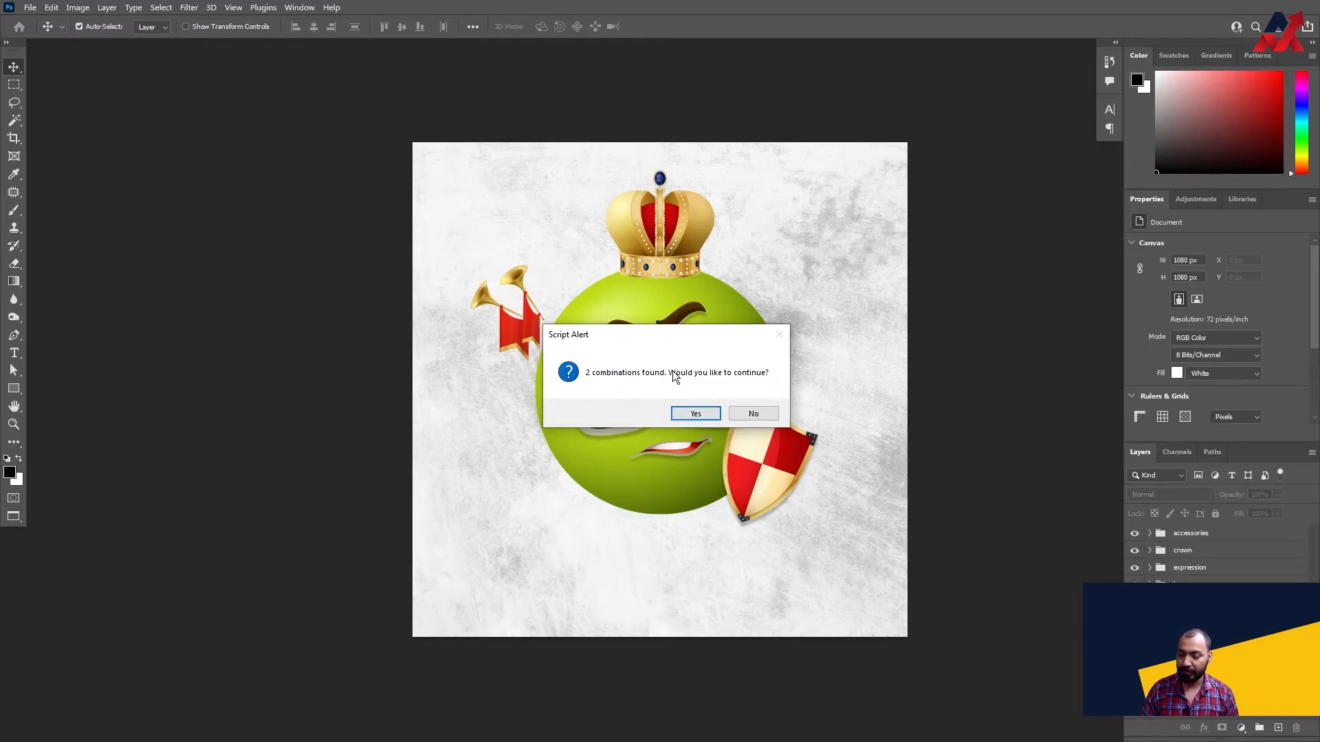
- Continue with the found combinations, output them to the NFTTest folder on the Desktop and leave out the corresponding PSD documents
{"action": "left_click", "coordinate": [696, 414]}
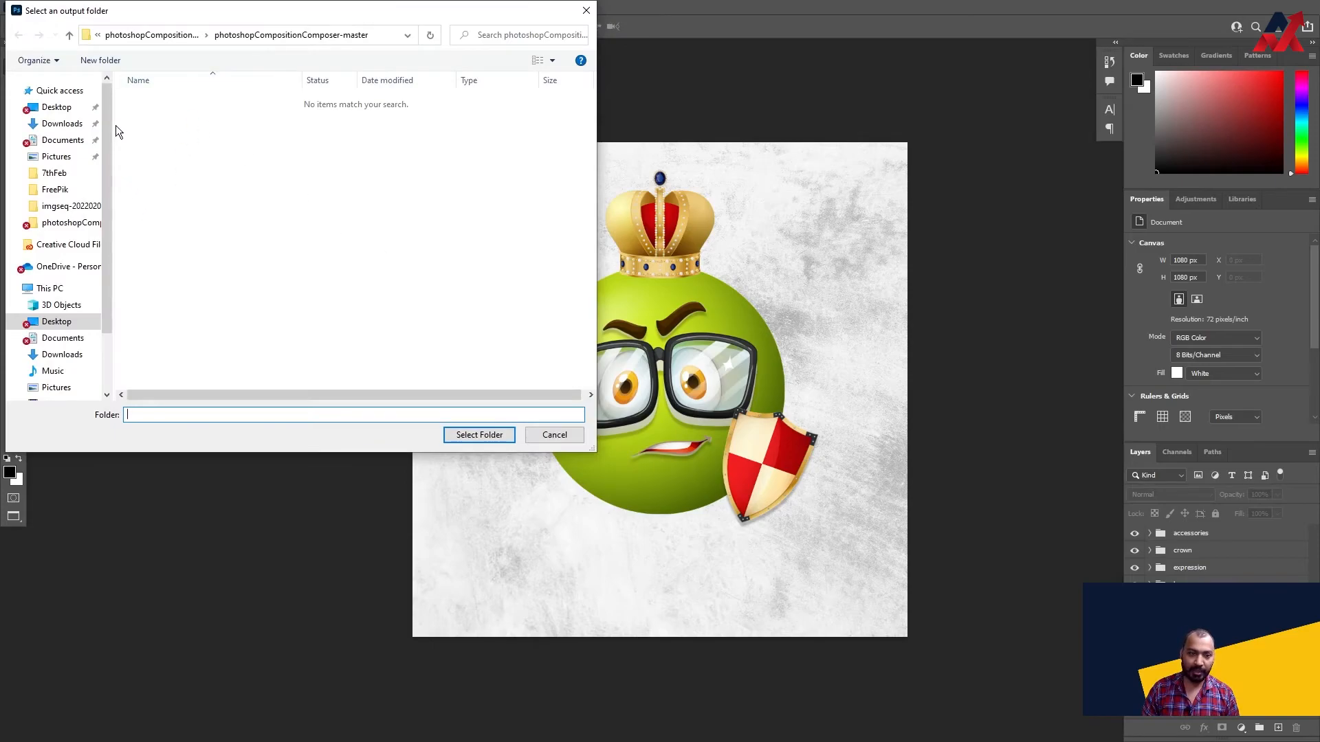
{"action": "left_click", "coordinate": [55, 108]}
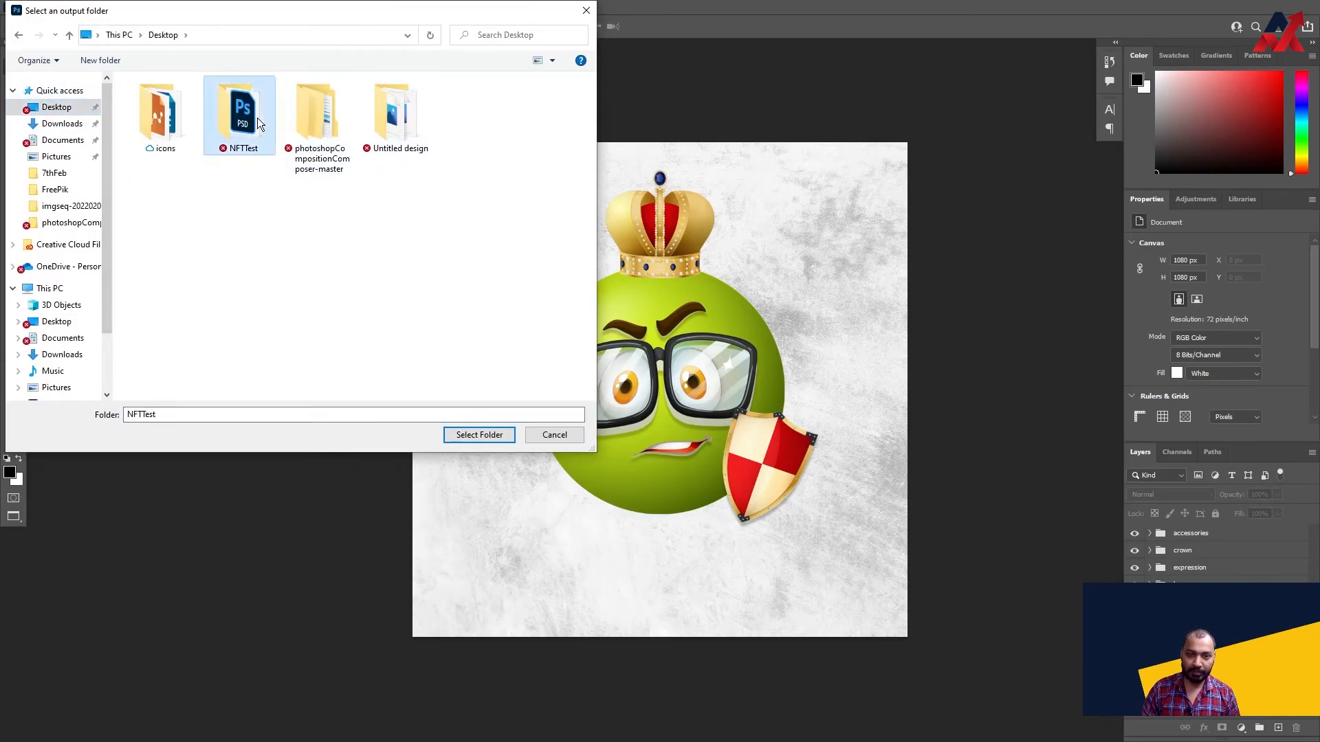
{"action": "double_click", "coordinate": [257, 117]}
{"action": "left_click", "coordinate": [552, 61]}
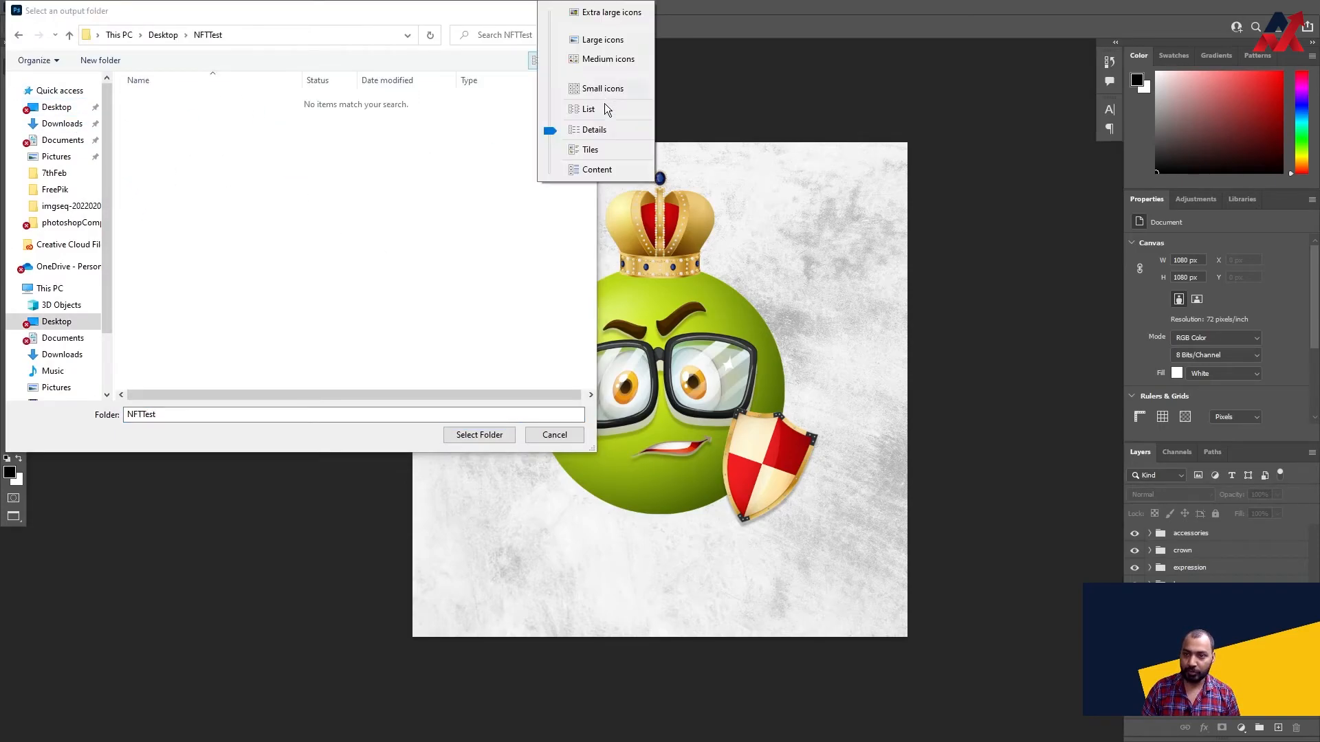
{"action": "left_click", "coordinate": [604, 106]}
{"action": "left_click", "coordinate": [479, 435]}
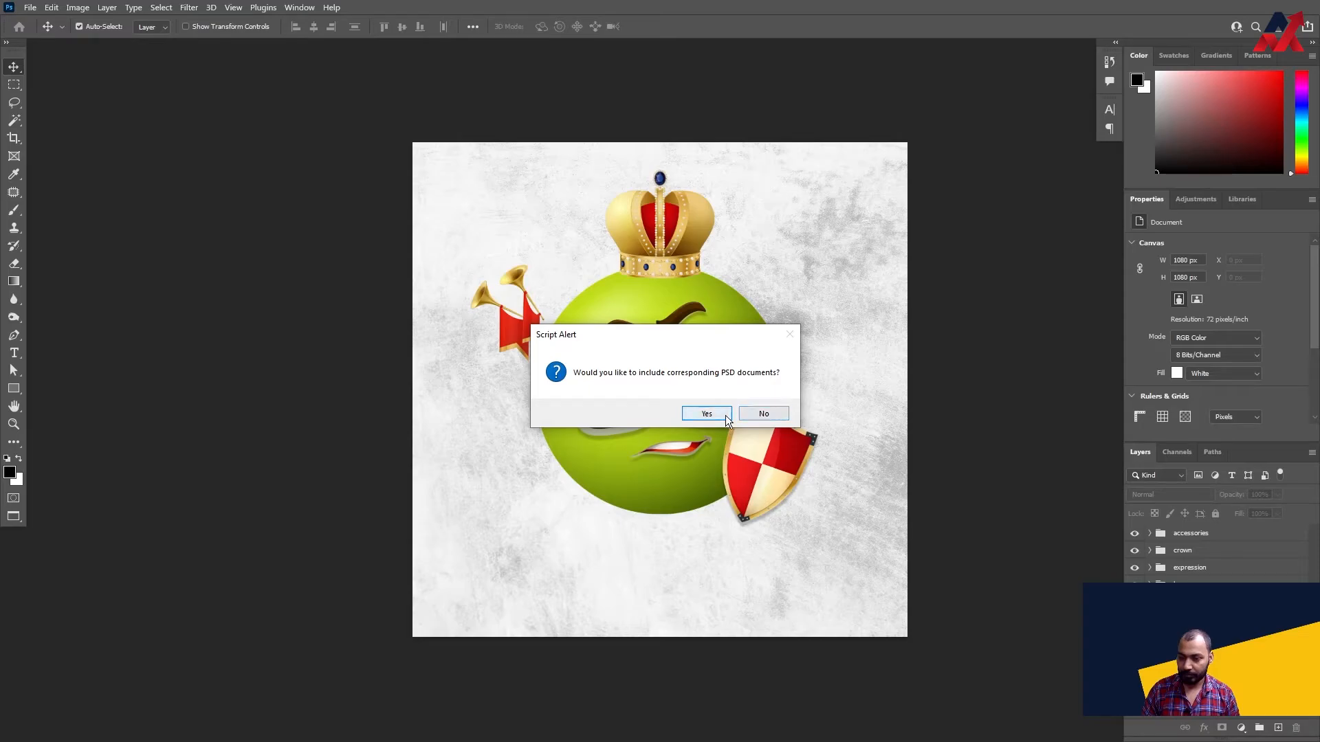
{"action": "left_click", "coordinate": [760, 415]}
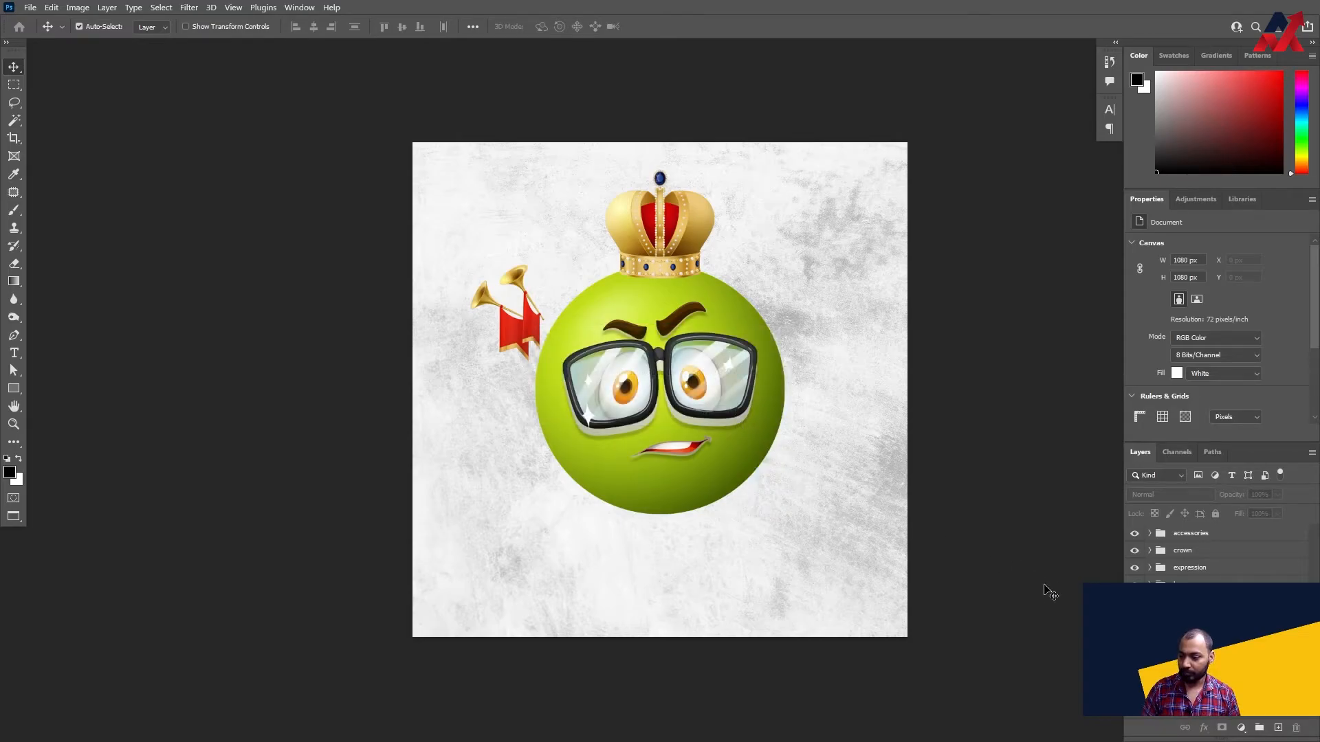
- Open the NFTTest folder from the desktop, view the generated PNG image and close it
{"action": "key", "text": "super+d"}
{"action": "double_click", "coordinate": [25, 19]}
{"action": "double_click", "coordinate": [172, 120]}
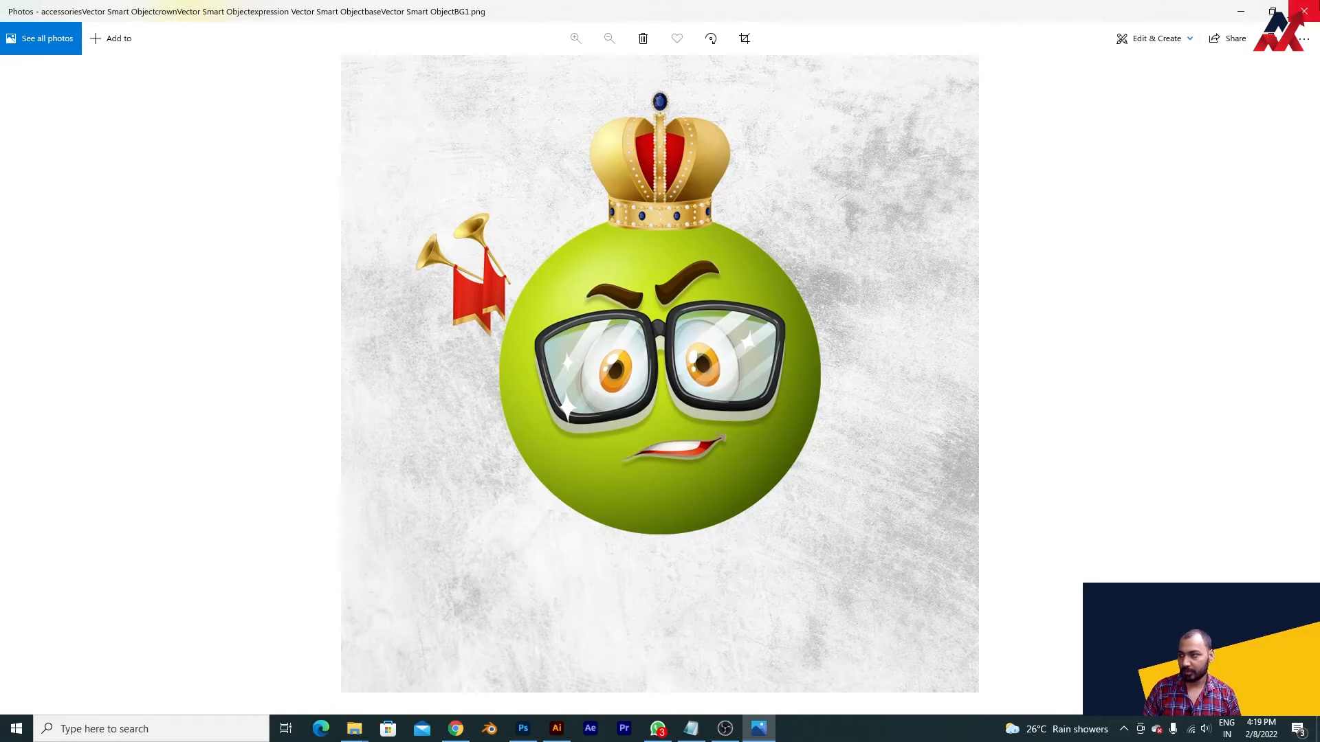
{"action": "left_click", "coordinate": [1303, 11]}
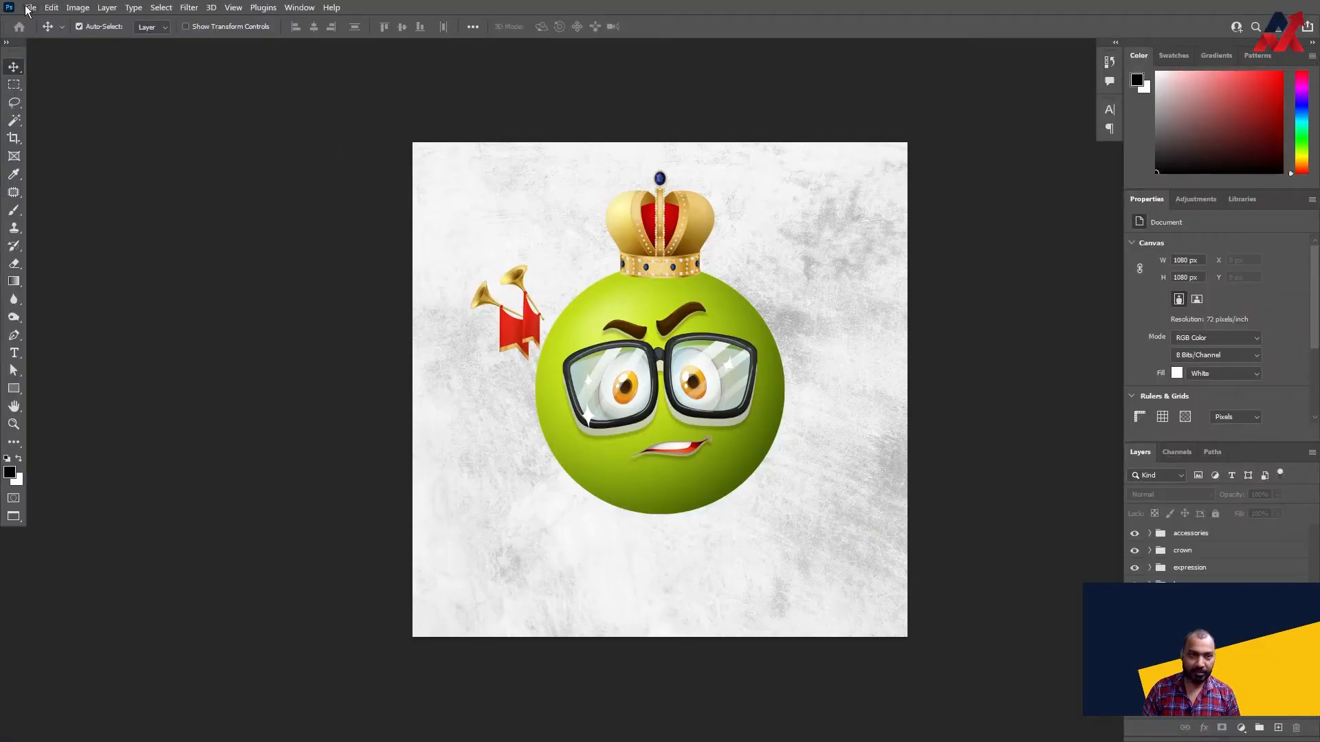
- Return to Photoshop, run the photoshopCompositionComposer-v0.1 script again and agree to continue with the combinations
{"action": "left_click", "coordinate": [30, 7]}
{"action": "mouse_move", "coordinate": [132, 353]}
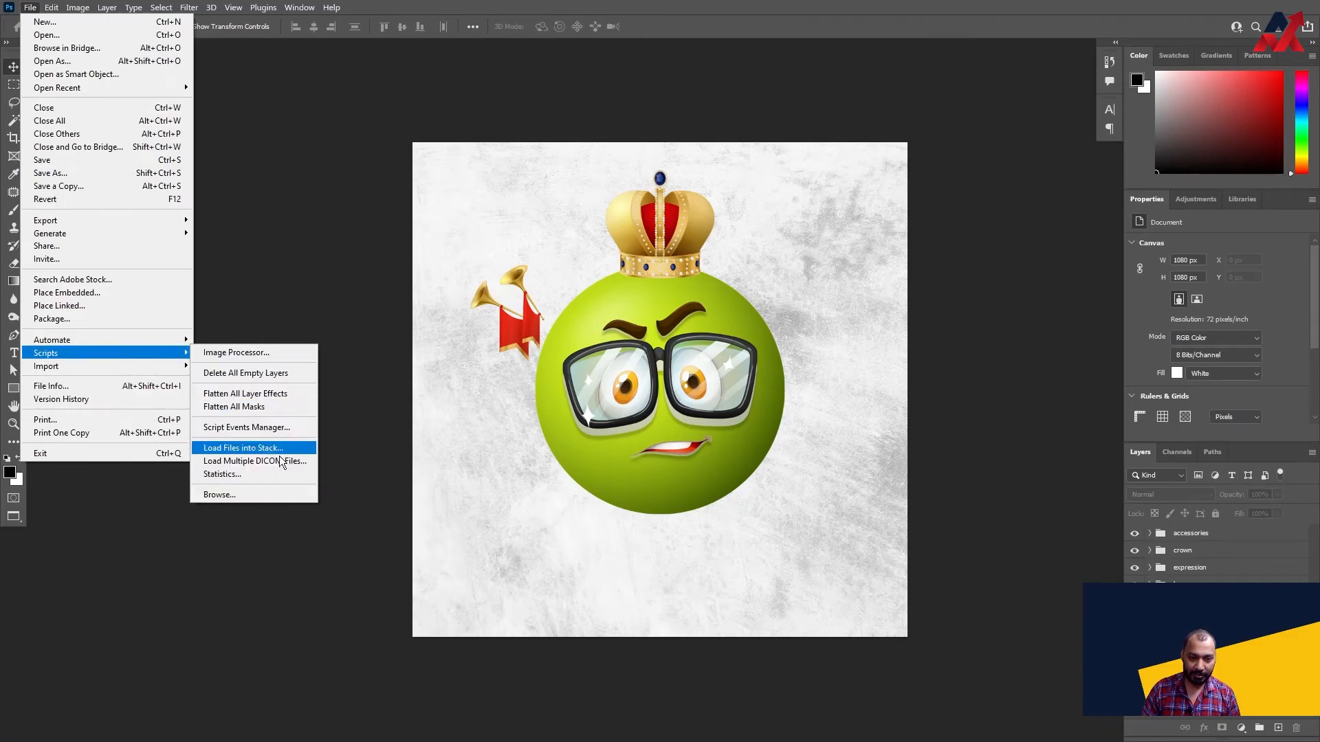
{"action": "left_click", "coordinate": [275, 495]}
{"action": "left_click", "coordinate": [197, 104]}
{"action": "double_click", "coordinate": [197, 105]}
{"action": "left_click", "coordinate": [711, 411]}
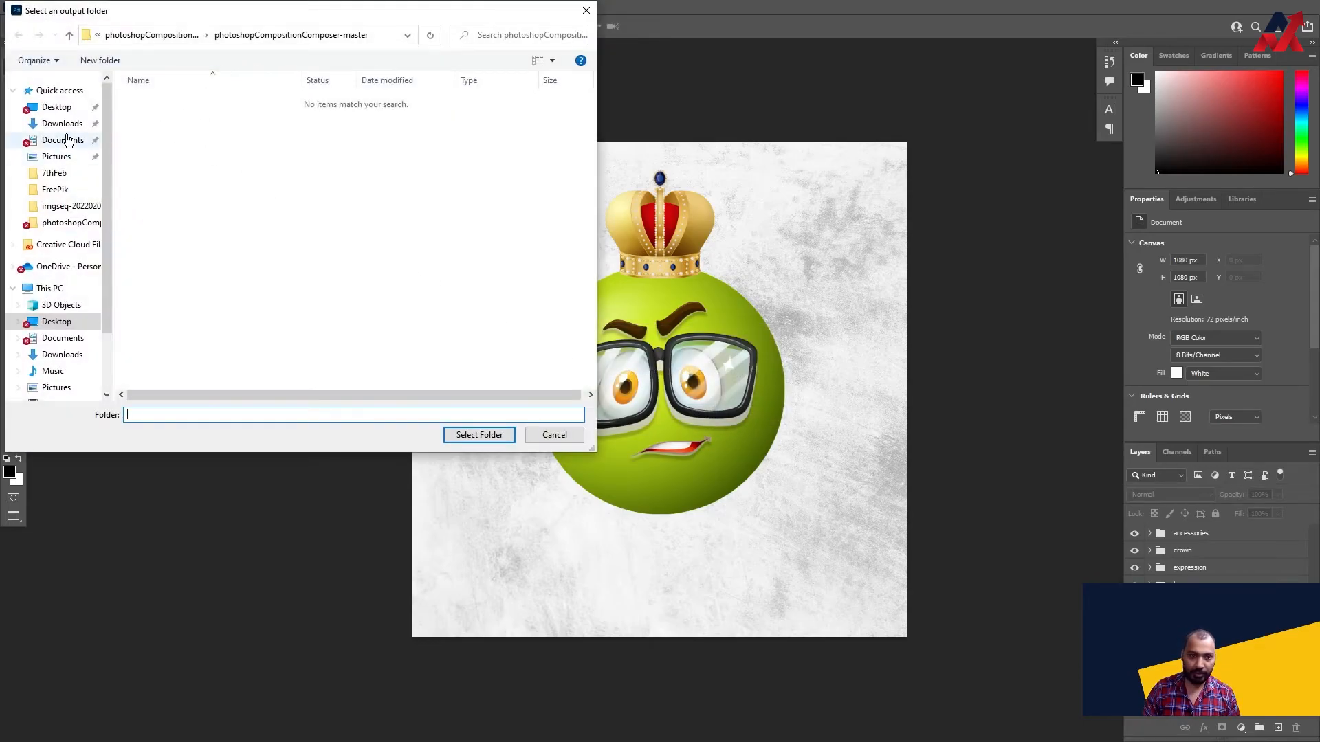
- Choose the NFTTest folder on the Desktop as the output folder and include the corresponding PSD documents
{"action": "left_click", "coordinate": [69, 107]}
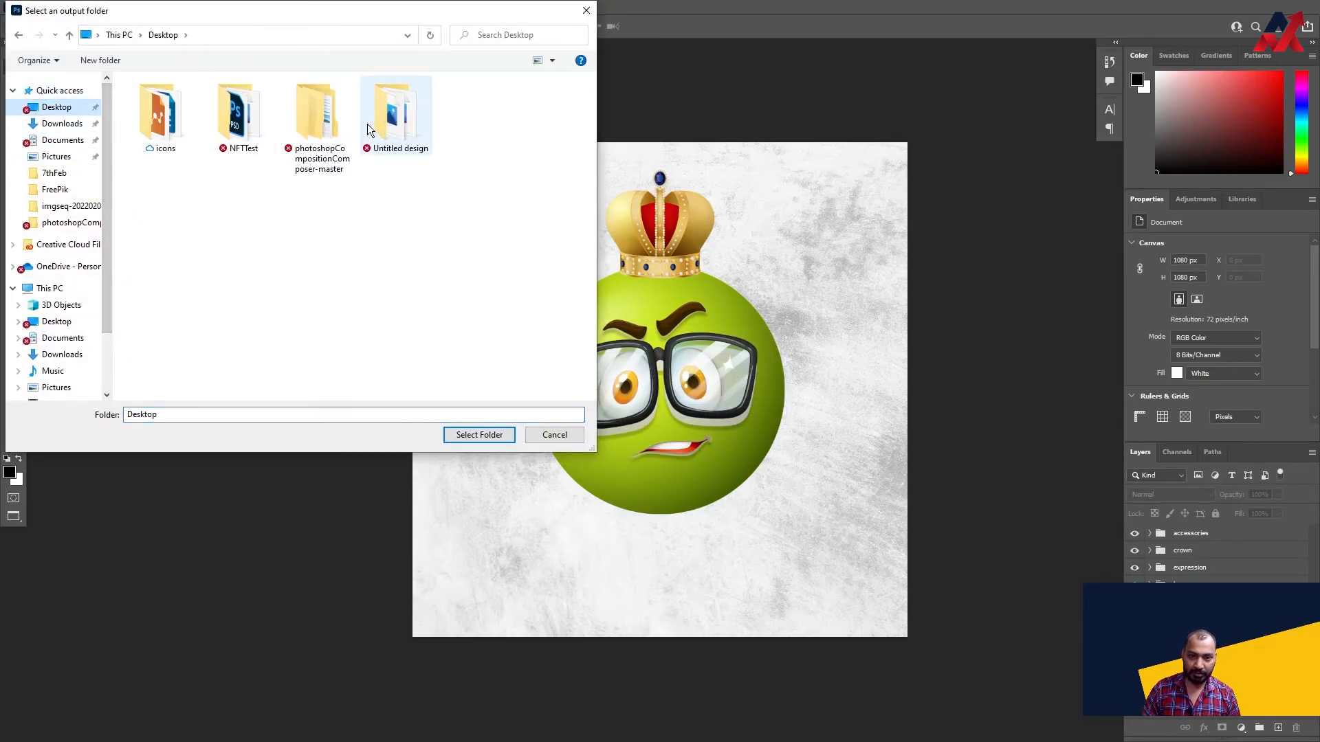
{"action": "double_click", "coordinate": [235, 124]}
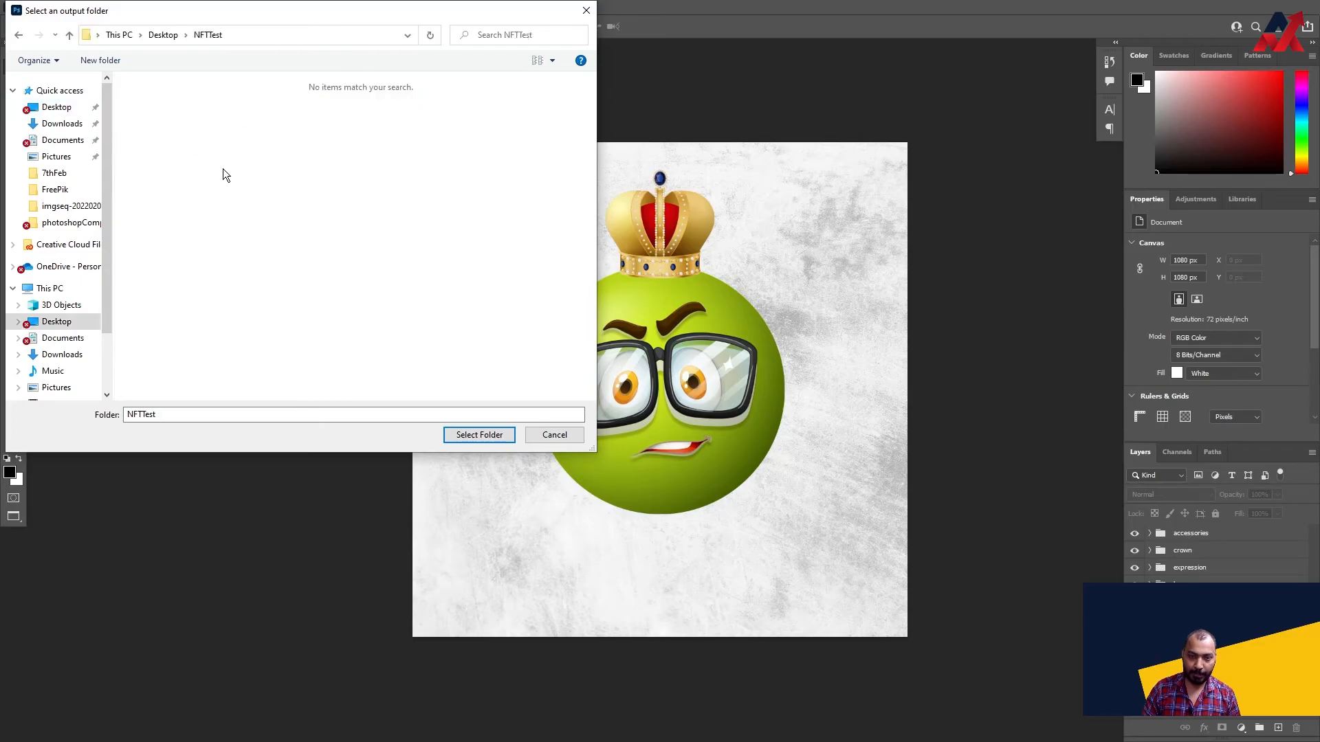
{"action": "left_click", "coordinate": [467, 438]}
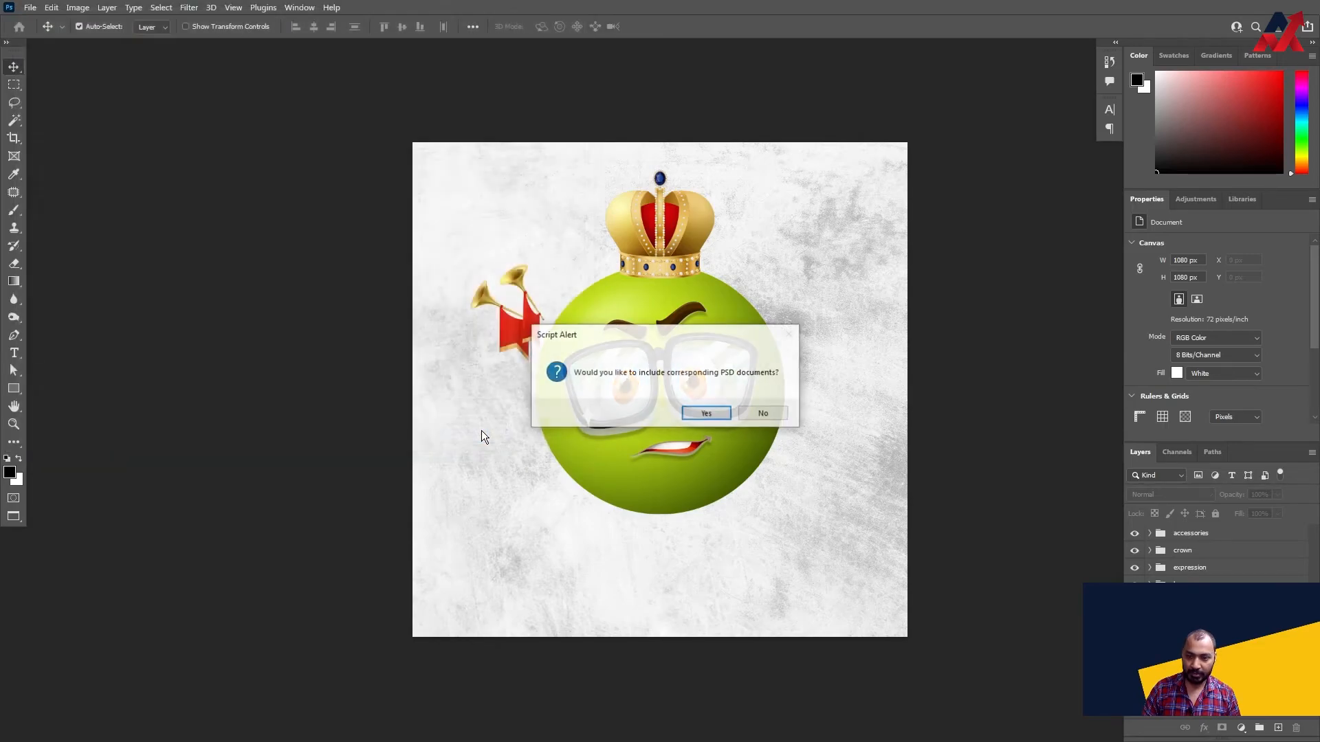
{"action": "left_click", "coordinate": [707, 412]}
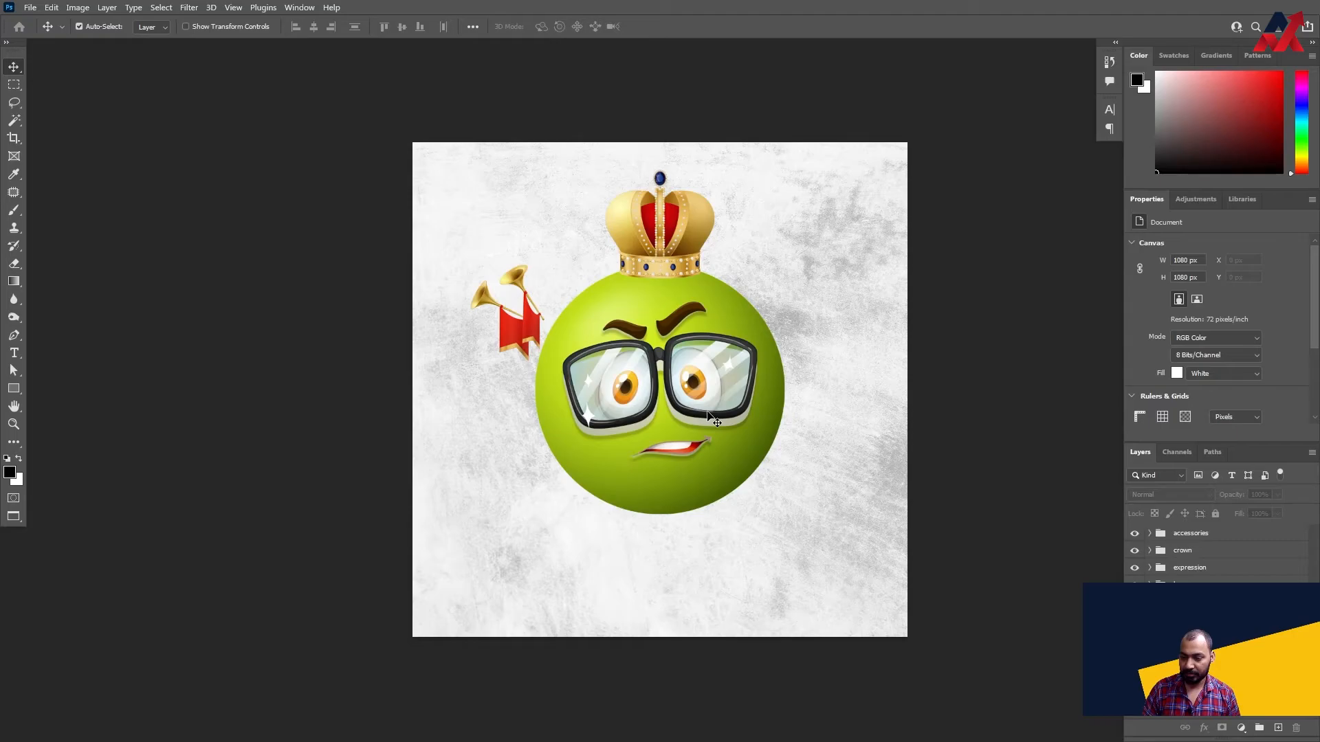
- Check the generated files in the NFTTest folder, view the PNG image and return to Photoshop
{"action": "key", "text": "alt+Tab"}
{"action": "left_click", "coordinate": [390, 261]}
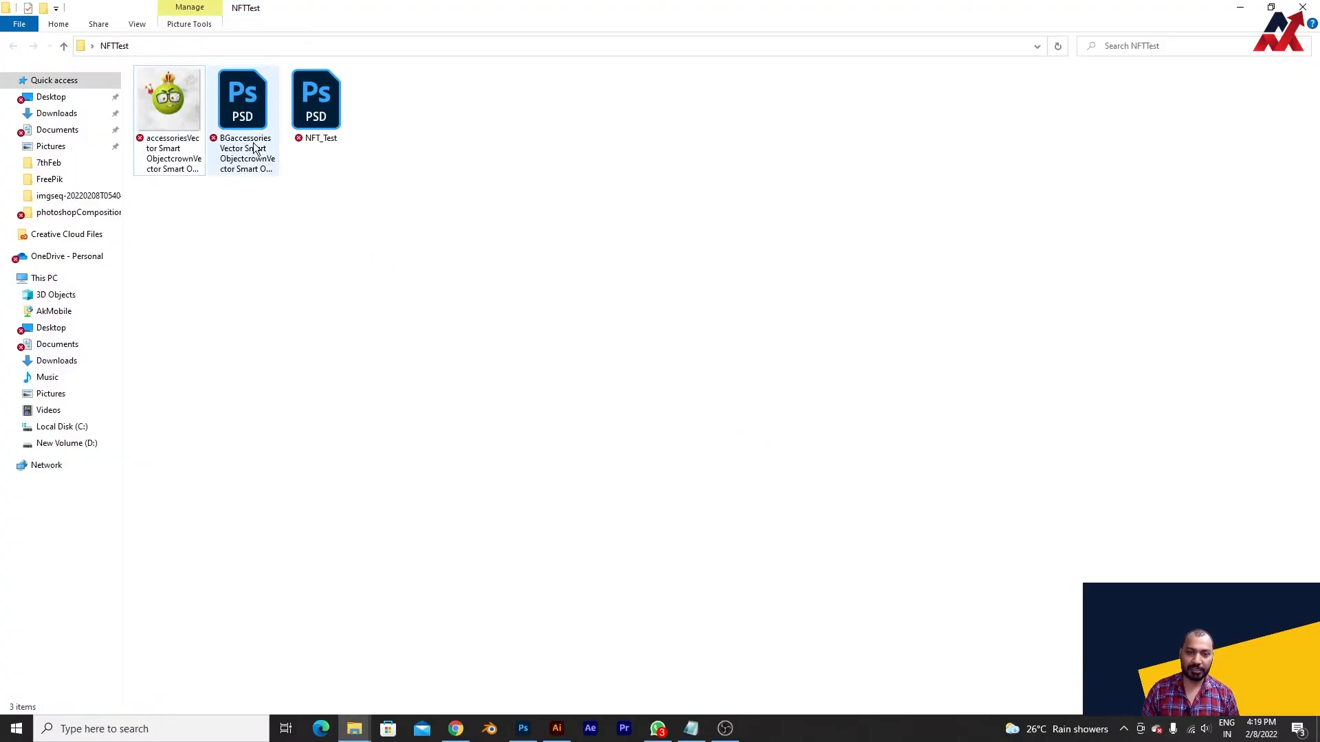
{"action": "double_click", "coordinate": [168, 103]}
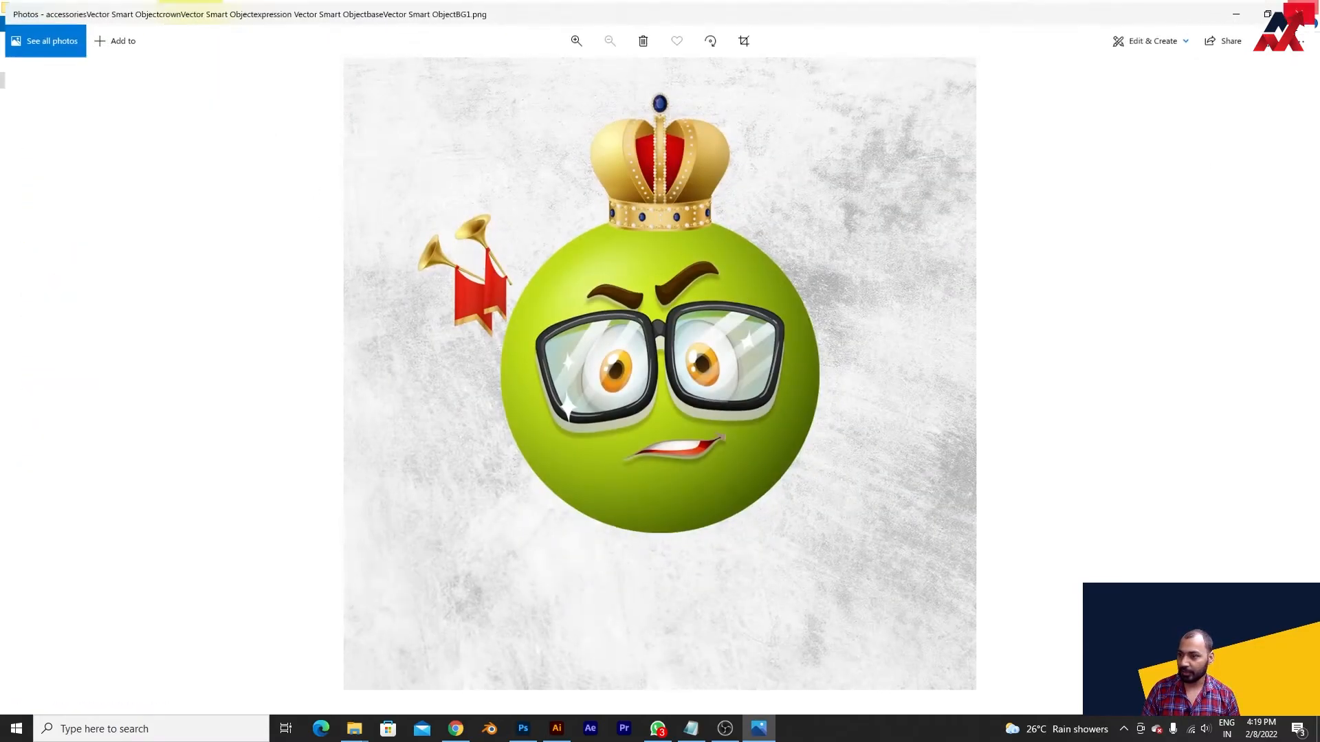
{"action": "left_click", "coordinate": [1304, 11]}
{"action": "left_click", "coordinate": [557, 730]}
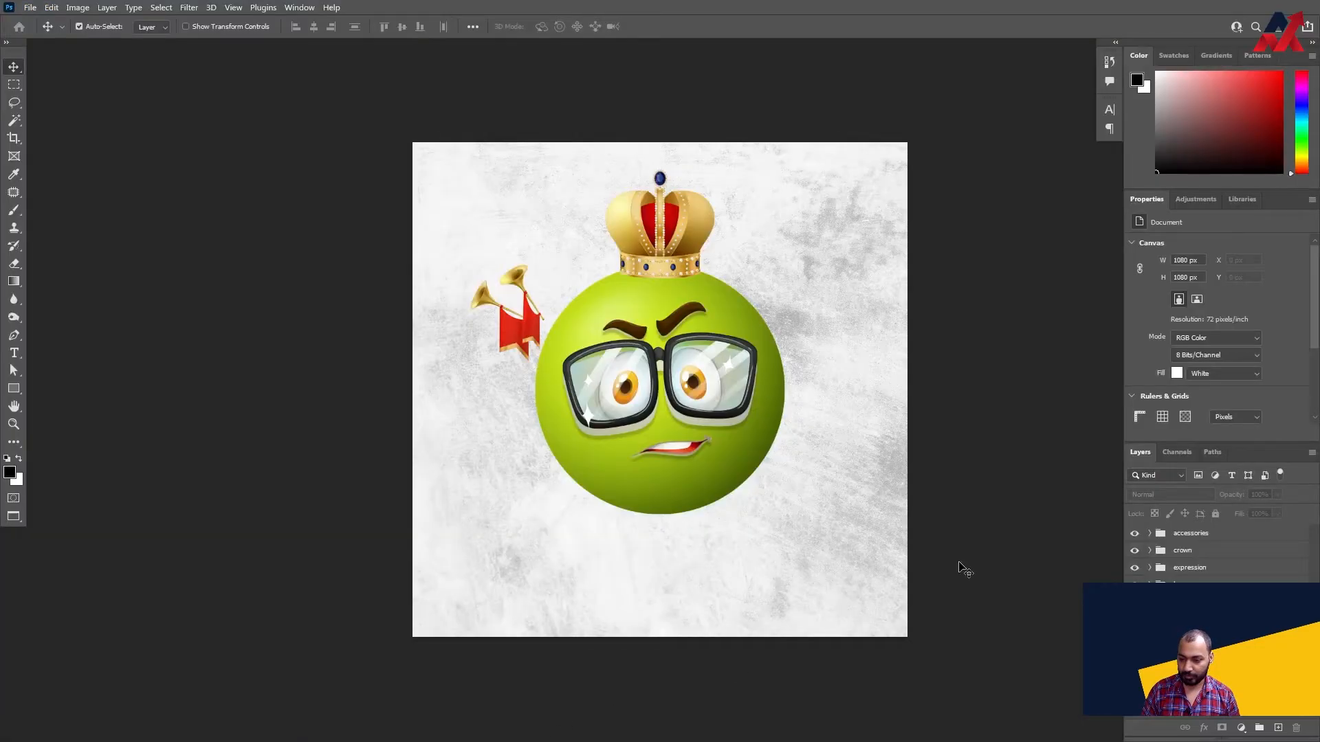
- Make the shield layer in the accessories group visible and save the document with Maximize Compatibility on
{"action": "left_click", "coordinate": [1149, 534]}
{"action": "left_click", "coordinate": [1136, 555]}
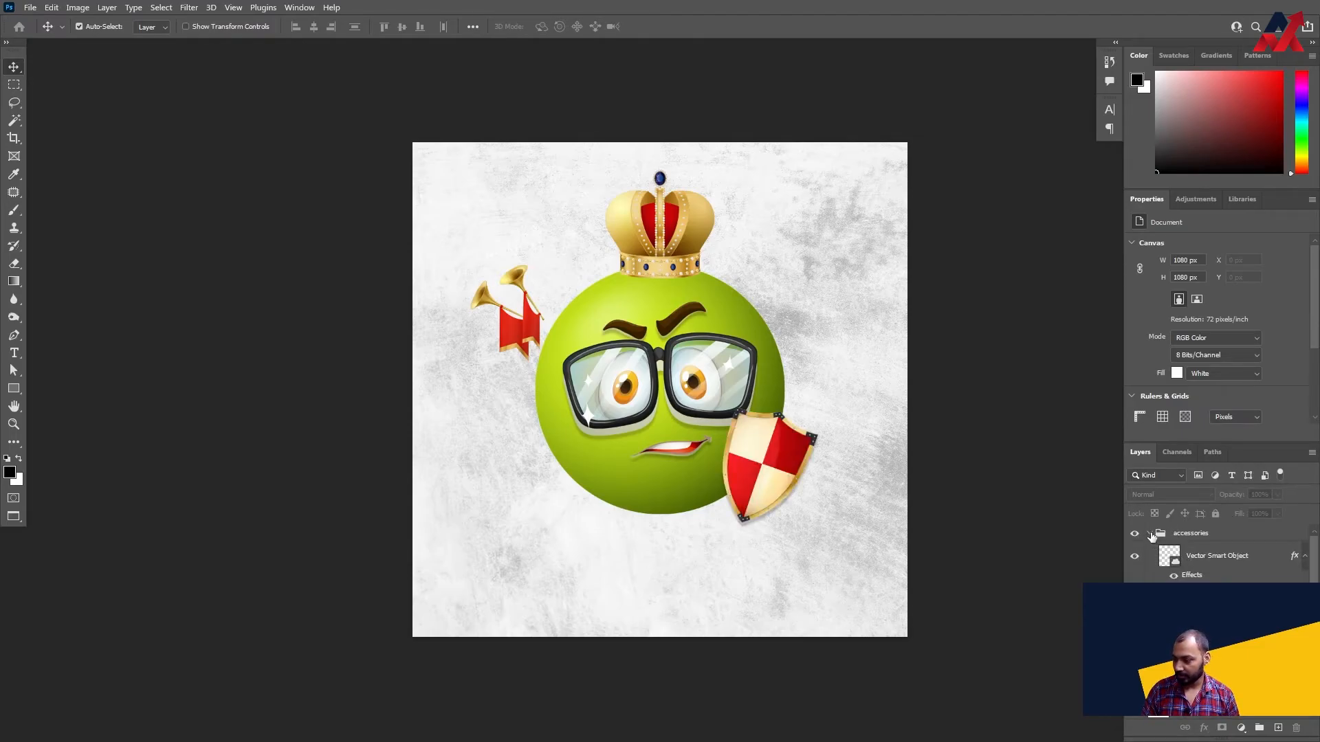
{"action": "left_click", "coordinate": [1150, 534]}
{"action": "key", "text": "ctrl+s"}
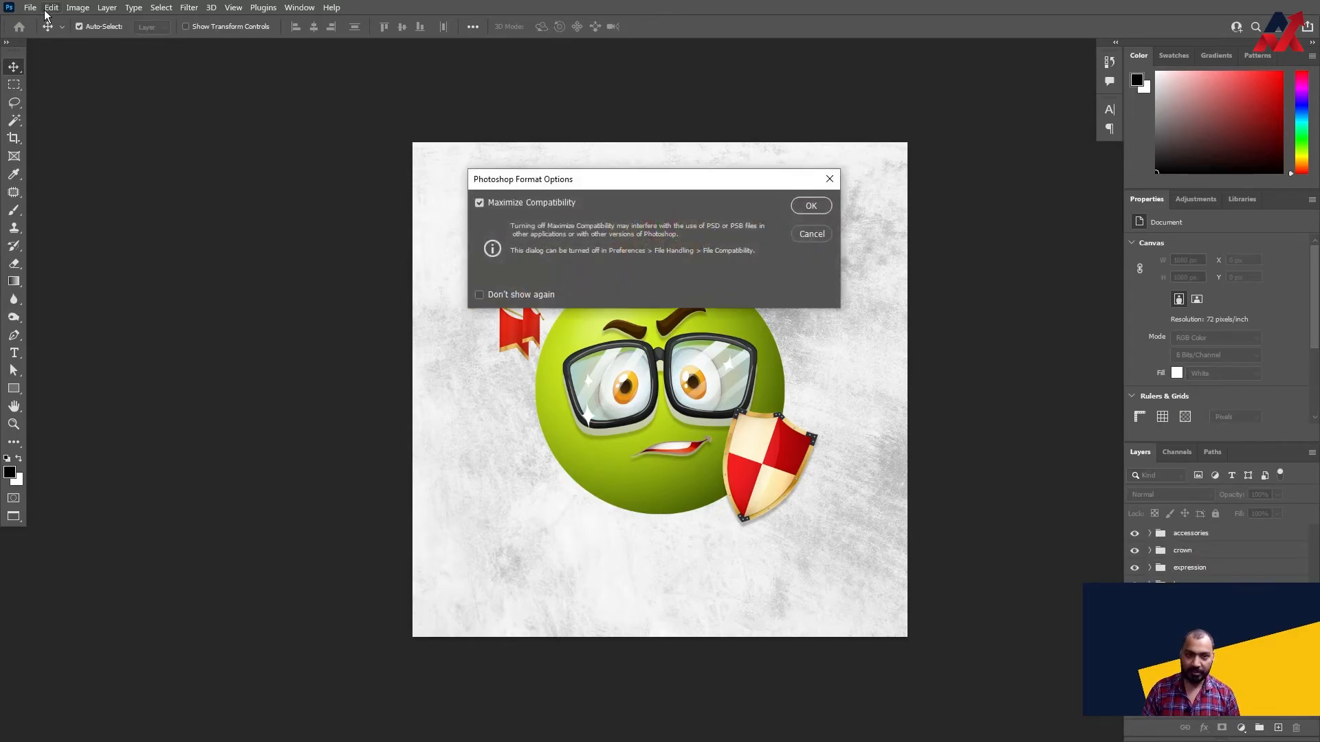
{"action": "left_click", "coordinate": [811, 206]}
- Switch to the 3000 px purple character document and examine how its layers are grouped and named, including the accessories group
{"action": "left_click", "coordinate": [31, 7]}
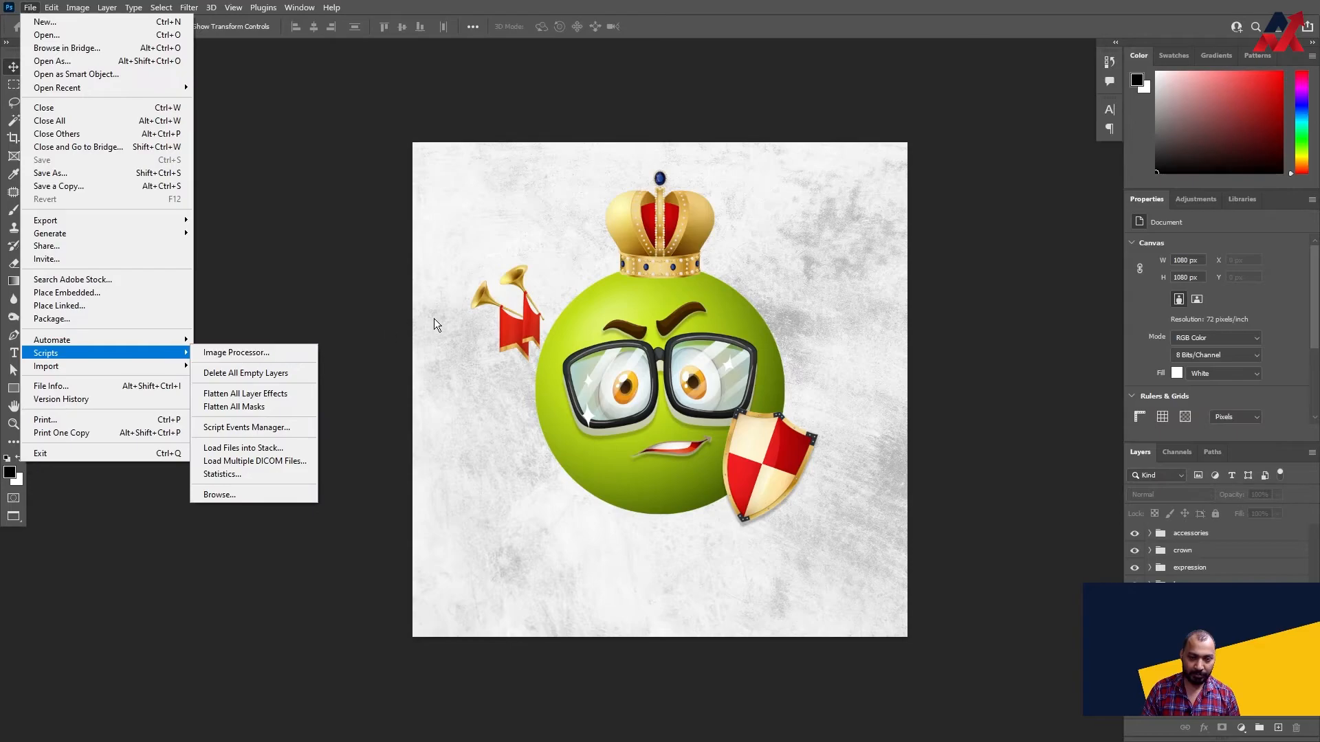
{"action": "left_click", "coordinate": [277, 165]}
{"action": "key", "text": "ctrl+Tab"}
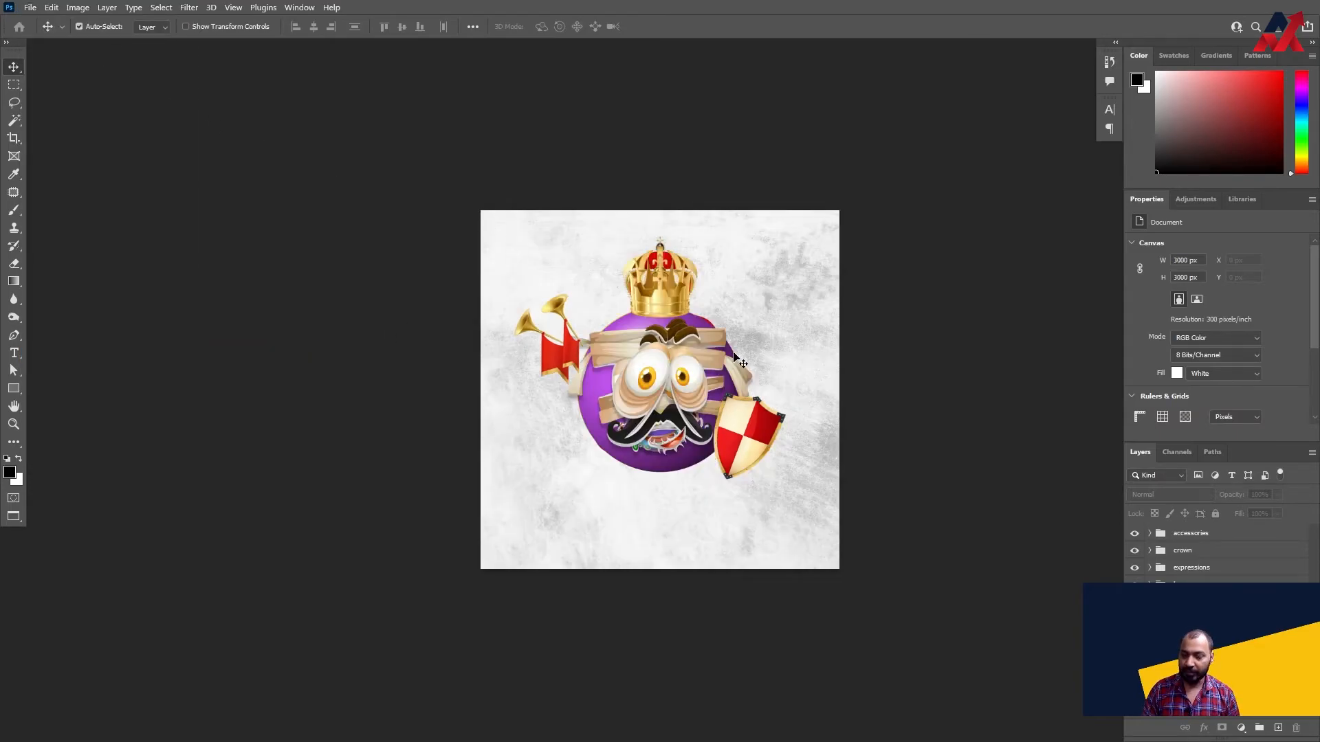
{"action": "scroll", "coordinate": [1216, 553], "scroll_direction": "down", "scroll_amount": 5}
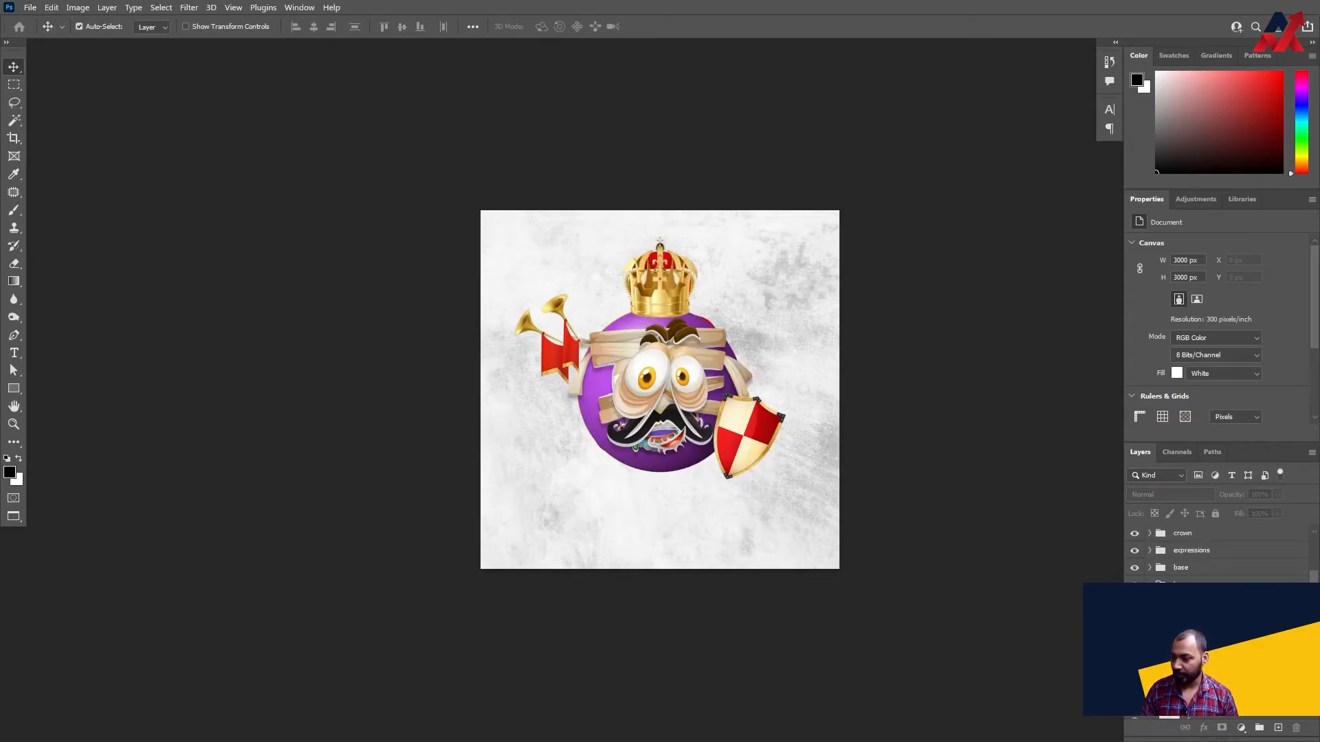
{"action": "scroll", "coordinate": [1217, 553], "scroll_direction": "up", "scroll_amount": 3}
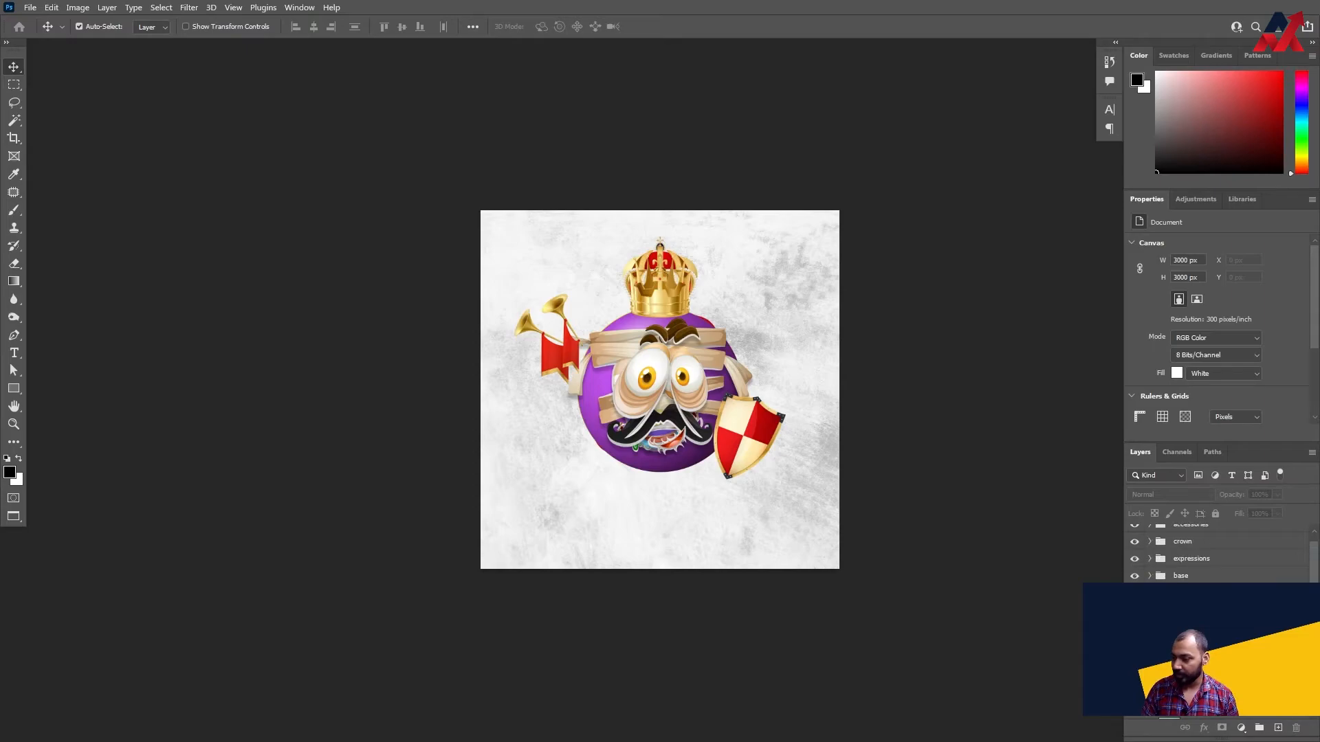
{"action": "scroll", "coordinate": [1217, 553], "scroll_direction": "up", "scroll_amount": 1}
{"action": "scroll", "coordinate": [1216, 553], "scroll_direction": "down", "scroll_amount": 5}
{"action": "scroll", "coordinate": [1216, 554], "scroll_direction": "up", "scroll_amount": 5}
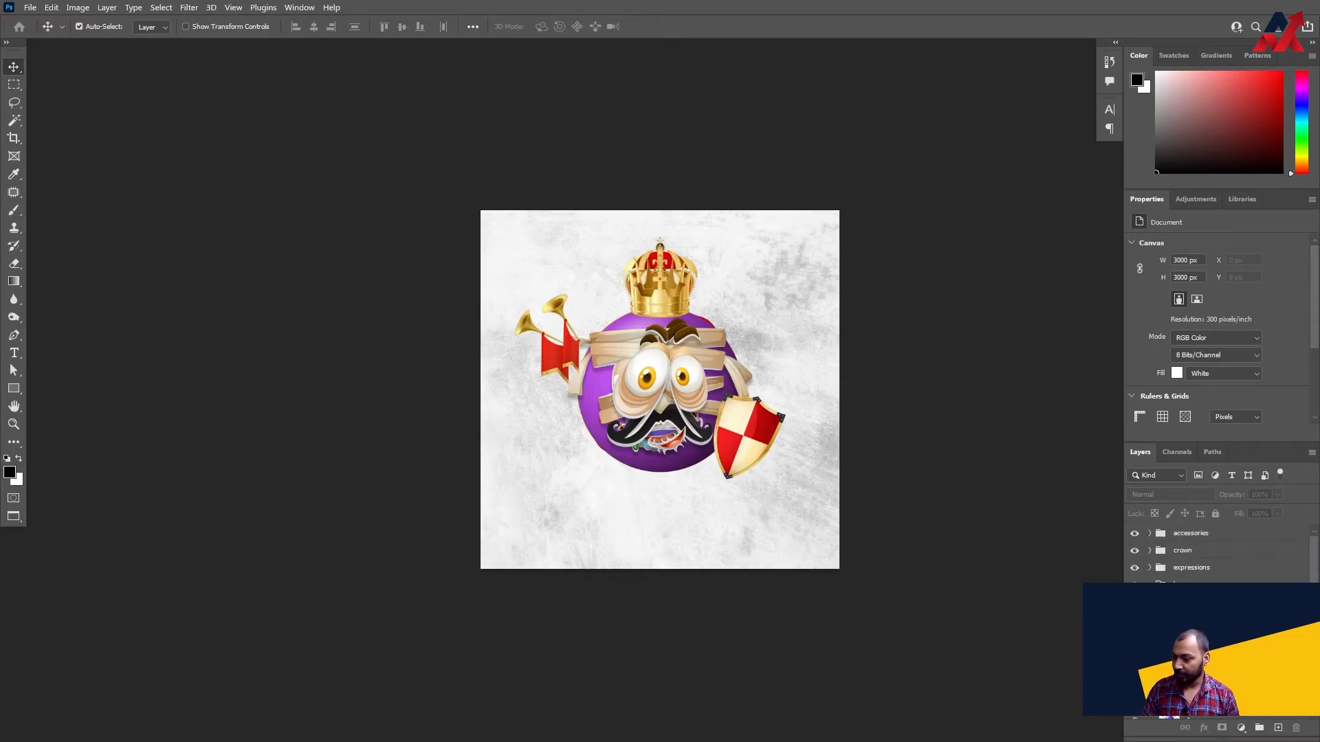
{"action": "left_click", "coordinate": [1149, 567]}
{"action": "scroll", "coordinate": [1169, 573], "scroll_direction": "down", "scroll_amount": 1}
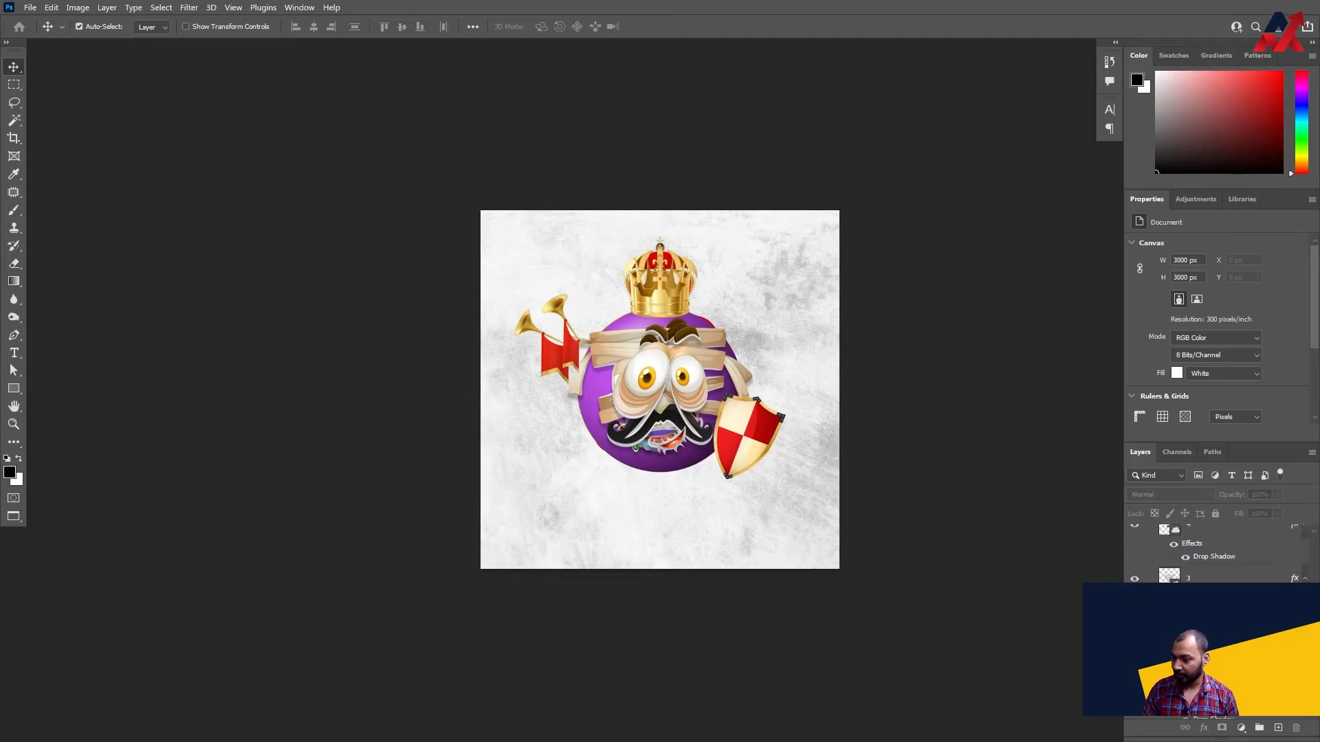
{"action": "left_click", "coordinate": [1150, 553]}
{"action": "left_click", "coordinate": [1150, 534]}
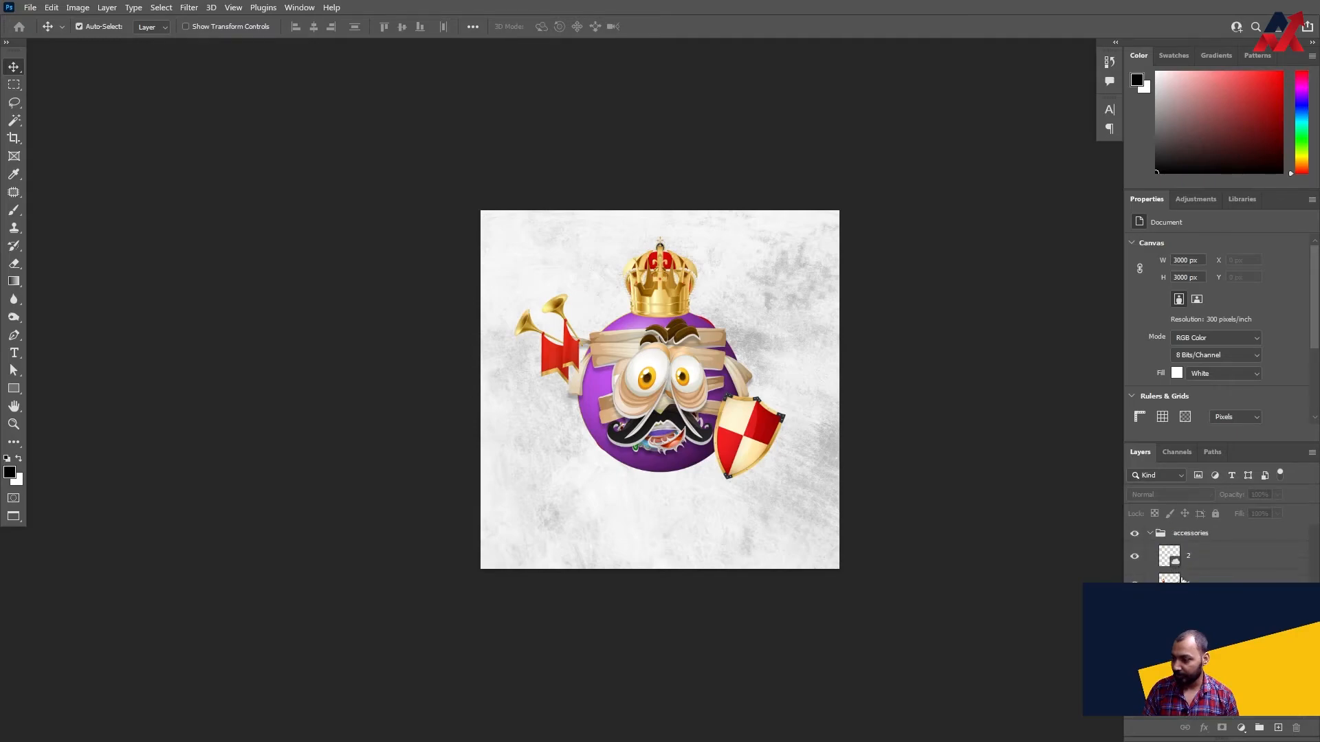
{"action": "left_click", "coordinate": [1150, 534]}
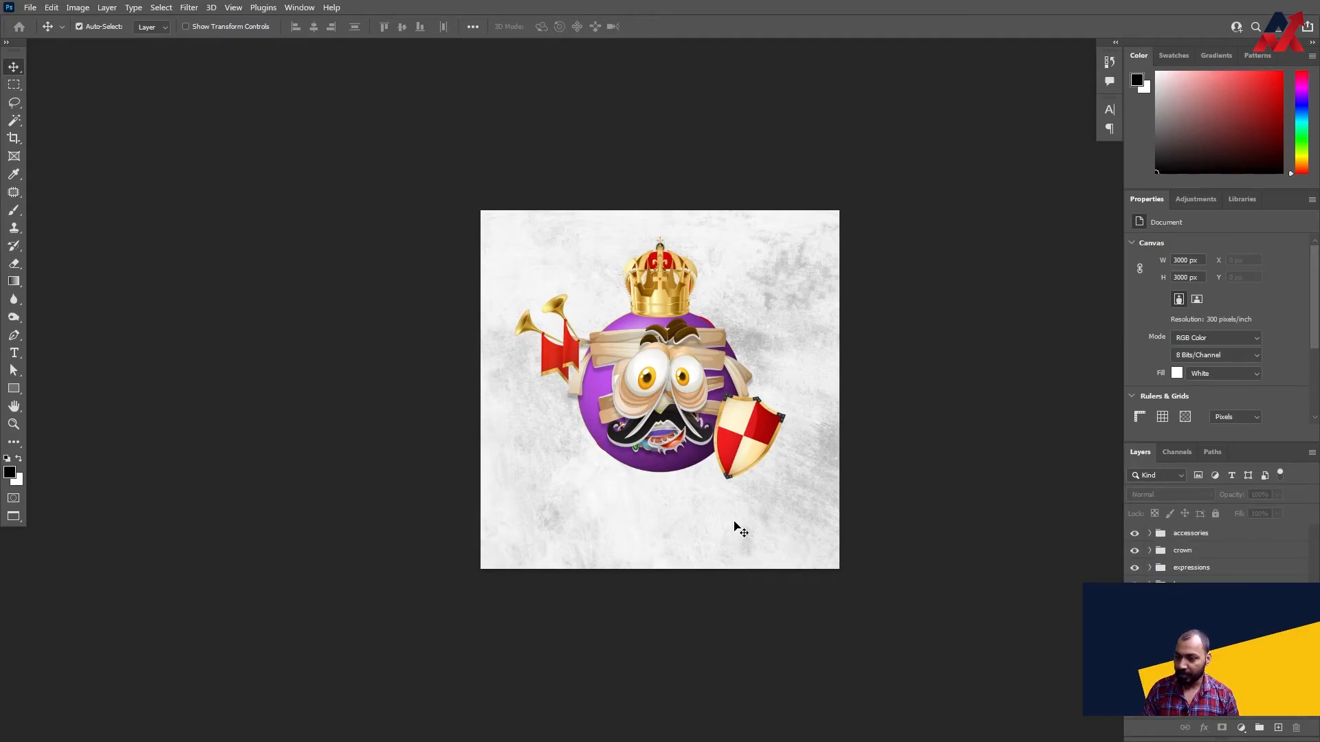
- Nudge the shield slightly closer to the character, and collapse the accessories and base groups
{"action": "left_click_drag", "start_coordinate": [759, 431], "coordinate": [754, 430]}
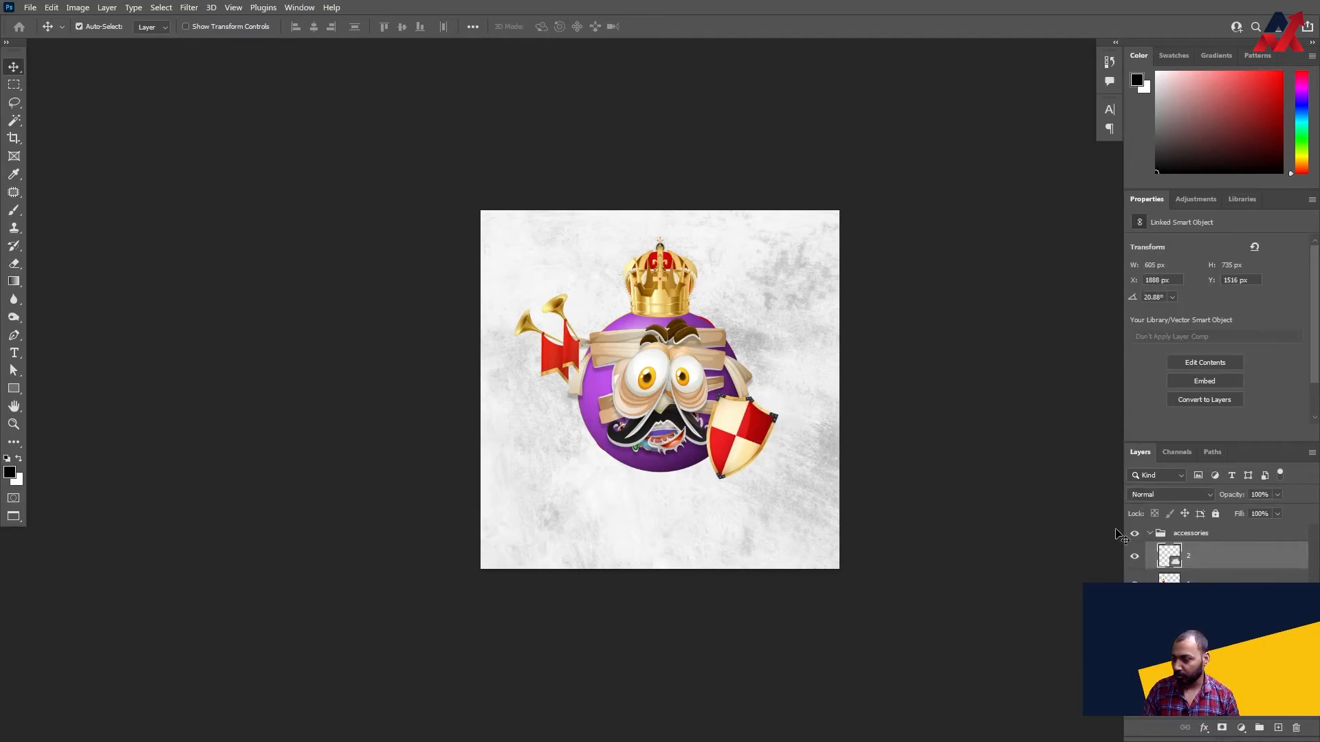
{"action": "left_click", "coordinate": [1150, 534]}
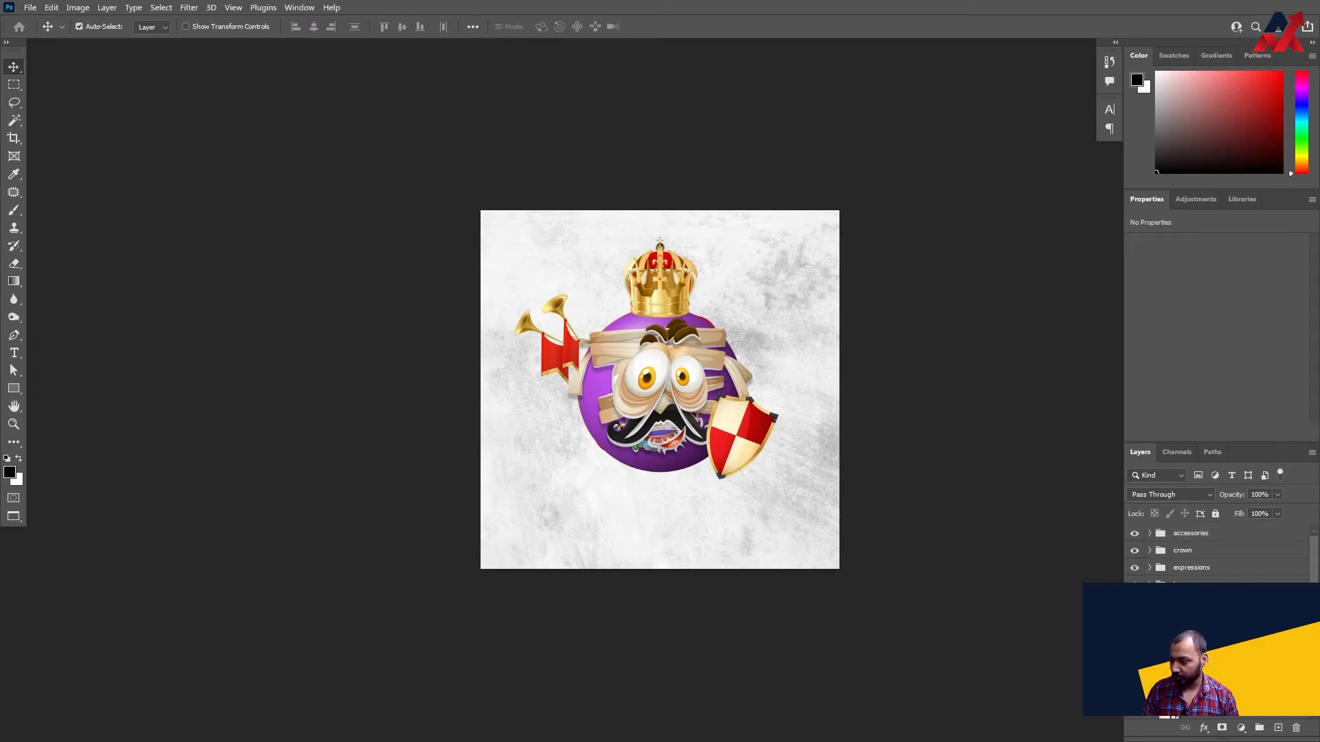
{"action": "scroll", "coordinate": [1216, 553], "scroll_direction": "down", "scroll_amount": 3}
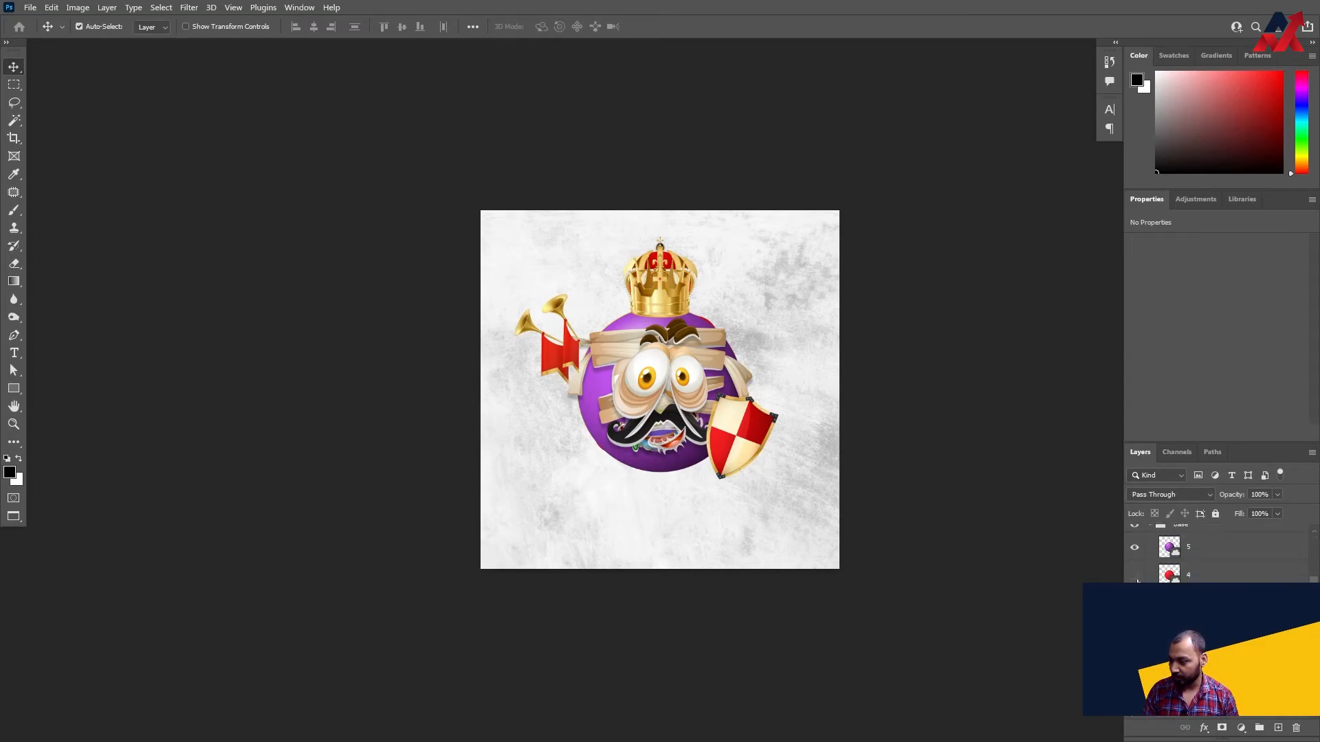
{"action": "scroll", "coordinate": [1182, 557], "scroll_direction": "up", "scroll_amount": 1}
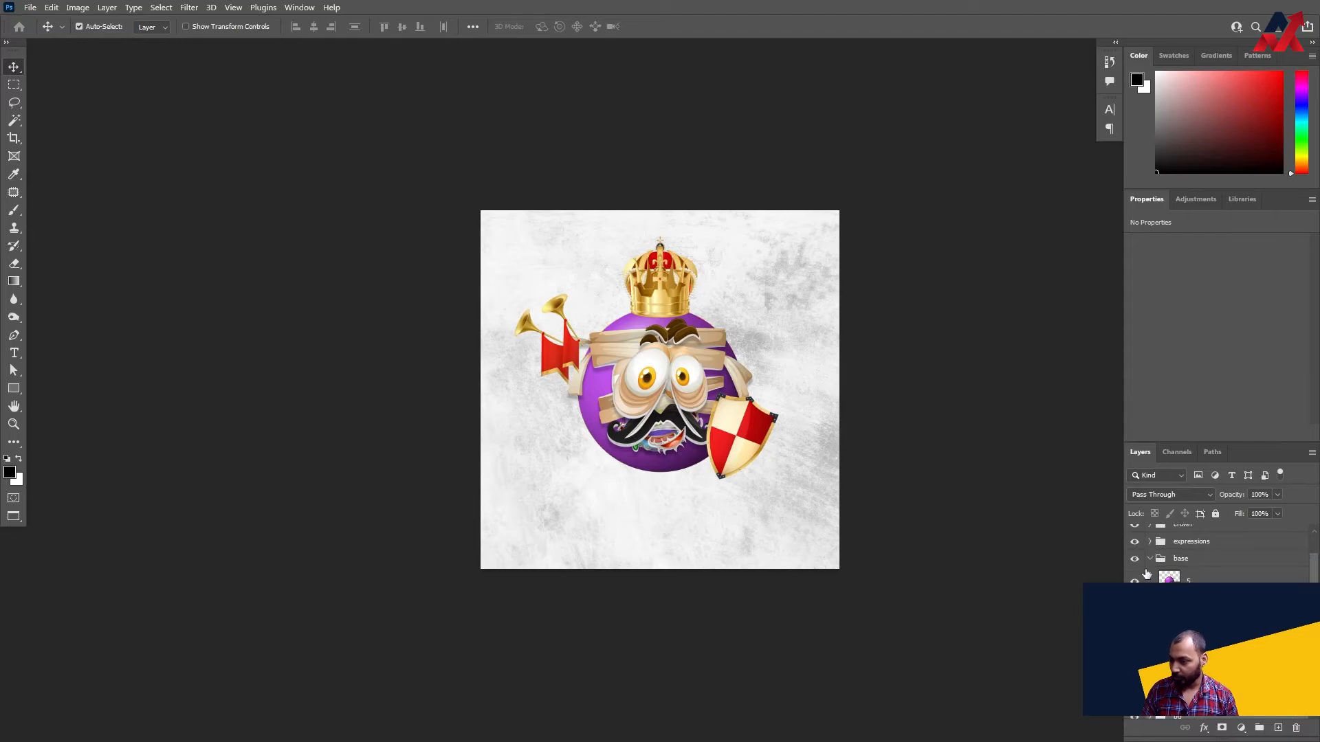
{"action": "left_click", "coordinate": [1149, 559]}
- Expand the expressions group and hide several of its visible face layers to reveal the expression underneath
{"action": "left_click", "coordinate": [1150, 570]}
{"action": "scroll", "coordinate": [1179, 581], "scroll_direction": "down", "scroll_amount": 1}
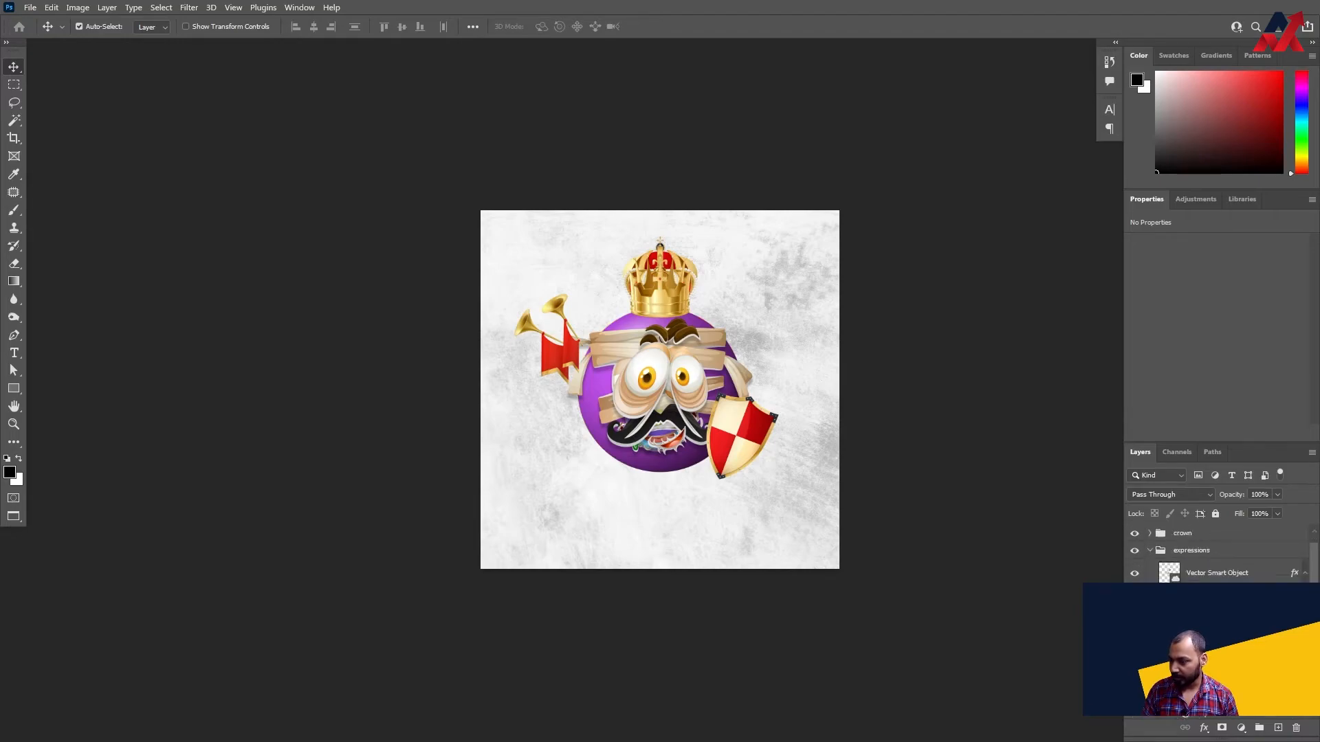
{"action": "left_click", "coordinate": [1135, 574]}
{"action": "scroll", "coordinate": [1134, 573], "scroll_direction": "down", "scroll_amount": 2}
{"action": "left_click", "coordinate": [1134, 557]}
{"action": "scroll", "coordinate": [1134, 558], "scroll_direction": "down", "scroll_amount": 1}
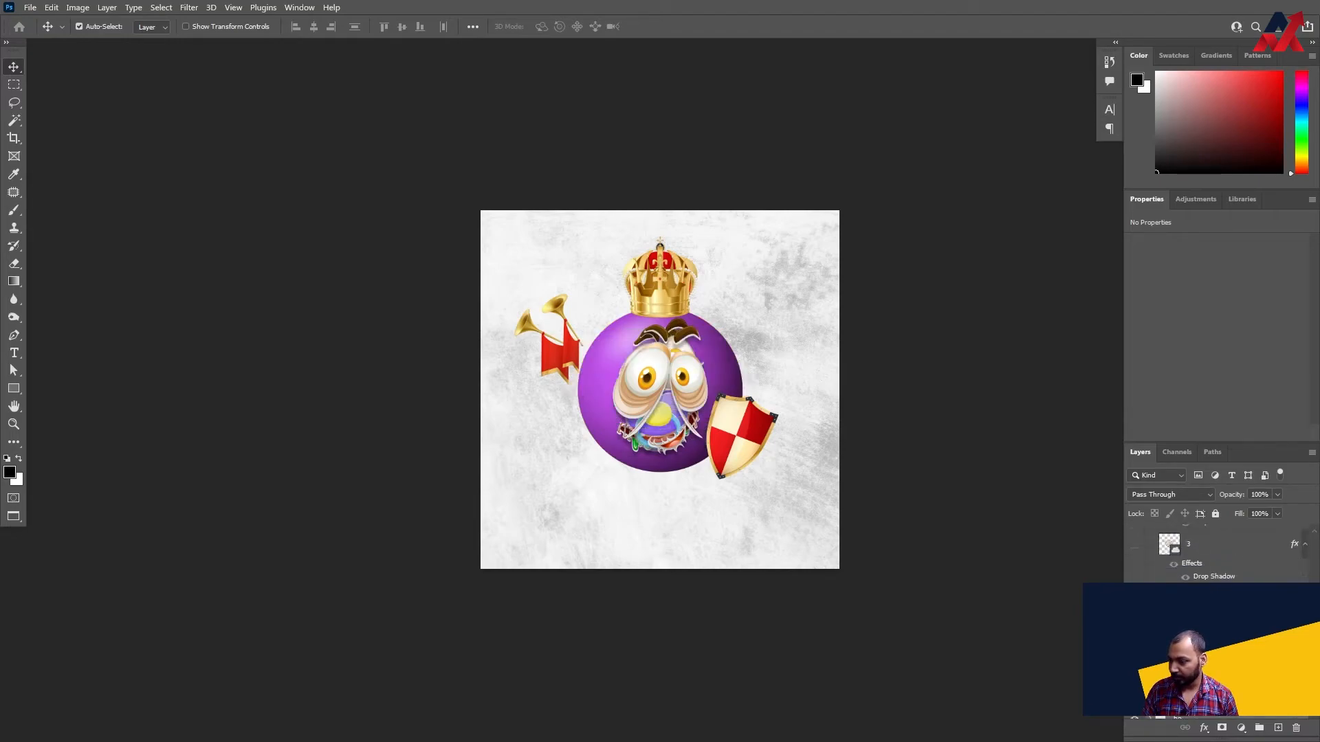
{"action": "left_click", "coordinate": [1134, 598]}
{"action": "scroll", "coordinate": [1134, 598], "scroll_direction": "down", "scroll_amount": 1}
{"action": "left_click", "coordinate": [1134, 616]}
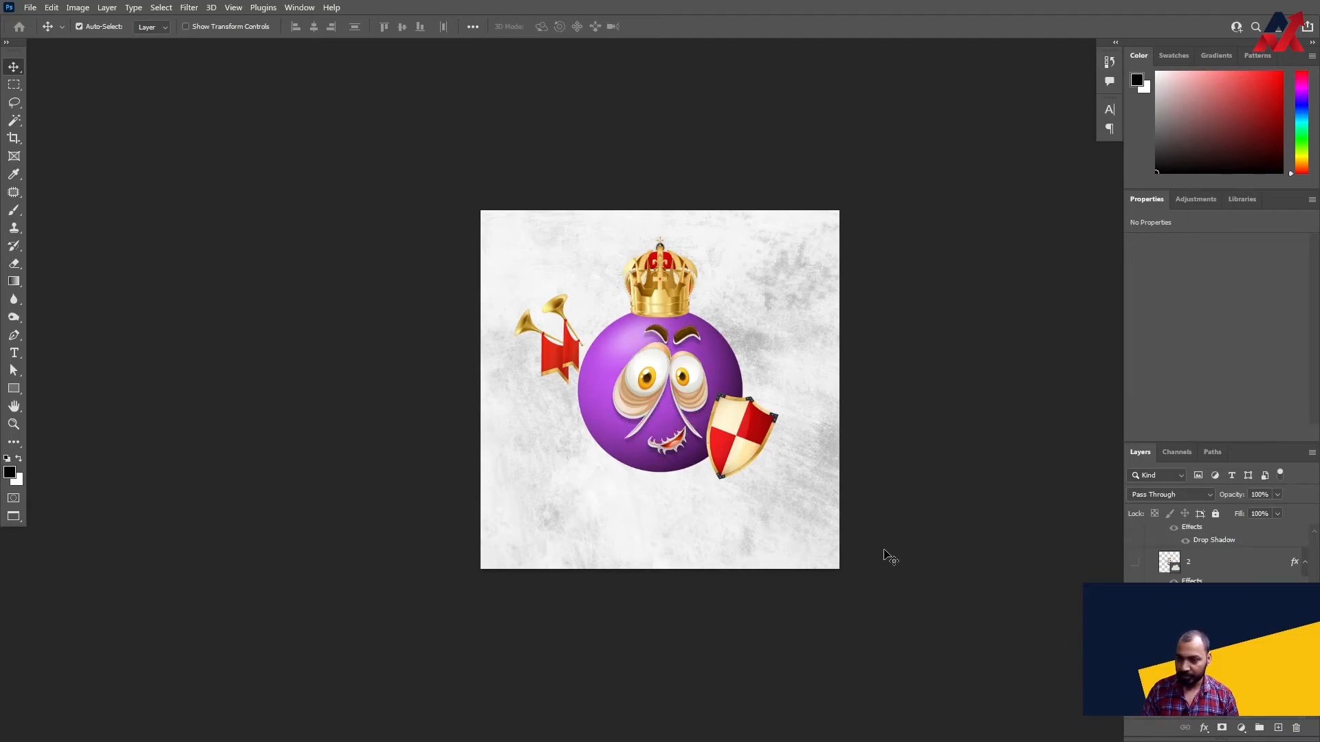
- Make the hidden expression layers visible again and collapse the expressions group
{"action": "scroll", "coordinate": [1134, 556], "scroll_direction": "up", "scroll_amount": 5}
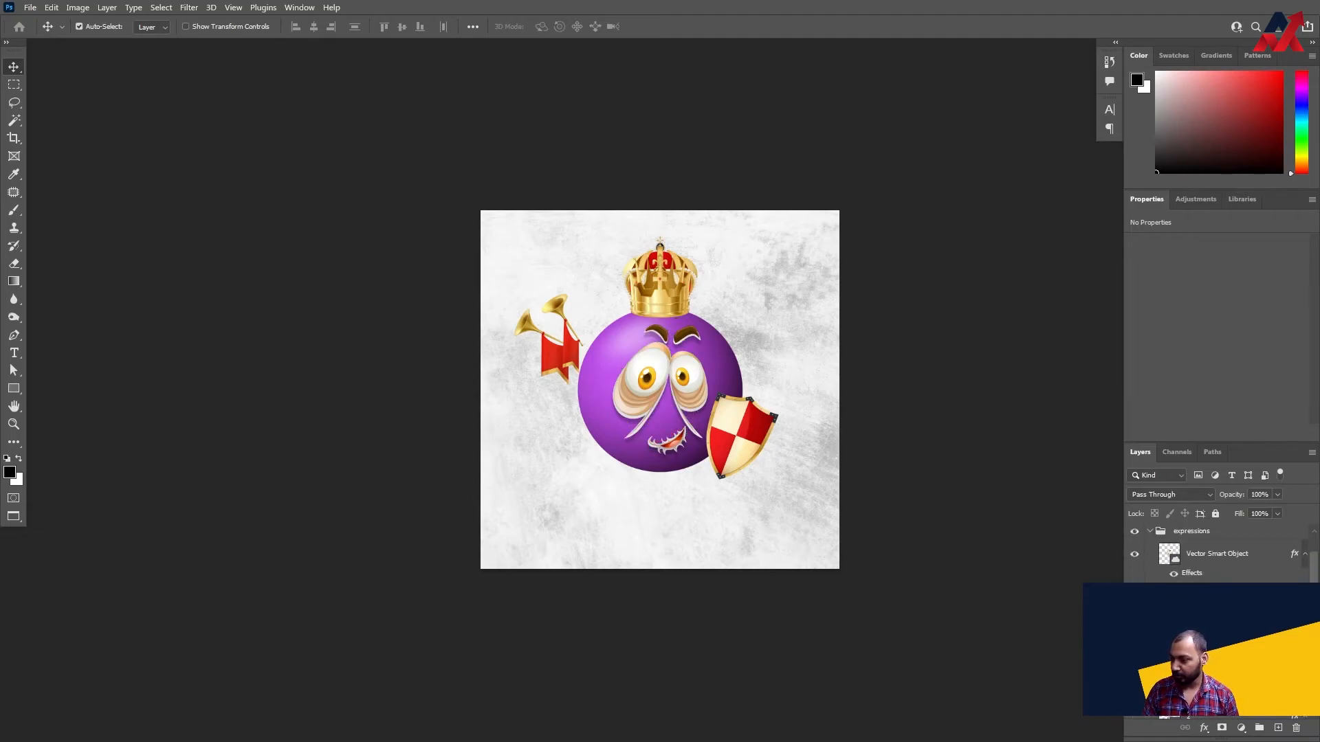
{"action": "left_click", "coordinate": [1134, 554]}
{"action": "left_click", "coordinate": [1134, 608]}
{"action": "scroll", "coordinate": [1134, 608], "scroll_direction": "down", "scroll_amount": 1}
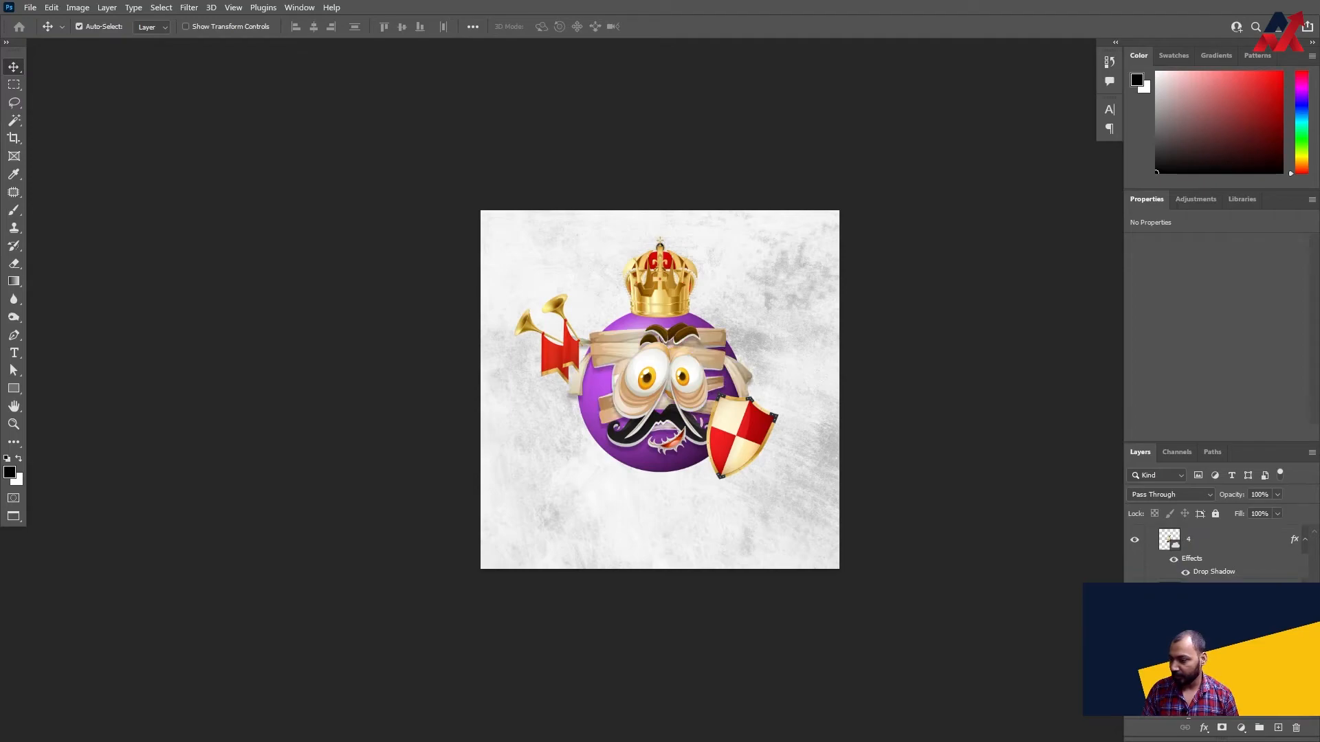
{"action": "left_click", "coordinate": [1134, 595]}
{"action": "scroll", "coordinate": [1134, 598], "scroll_direction": "down", "scroll_amount": 2}
{"action": "left_click", "coordinate": [1134, 613]}
{"action": "scroll", "coordinate": [1141, 598], "scroll_direction": "up", "scroll_amount": 3}
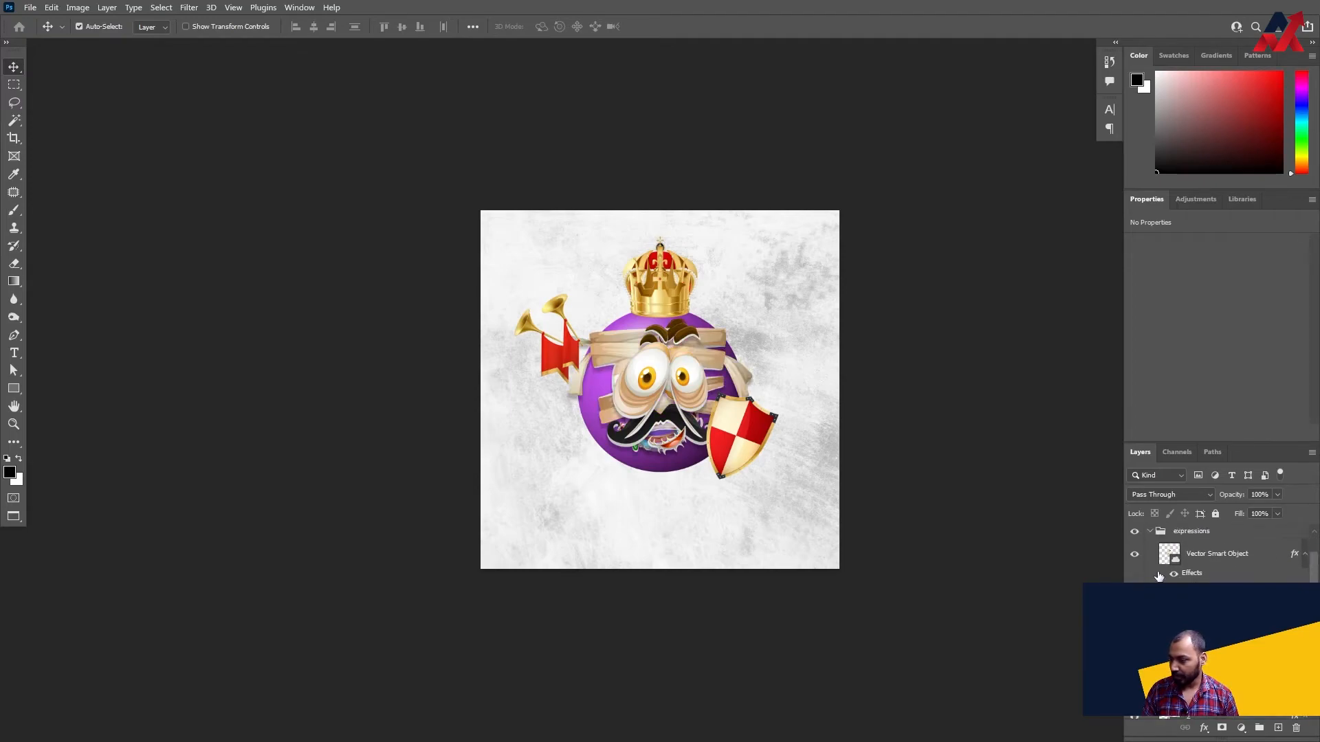
{"action": "left_click", "coordinate": [1149, 531]}
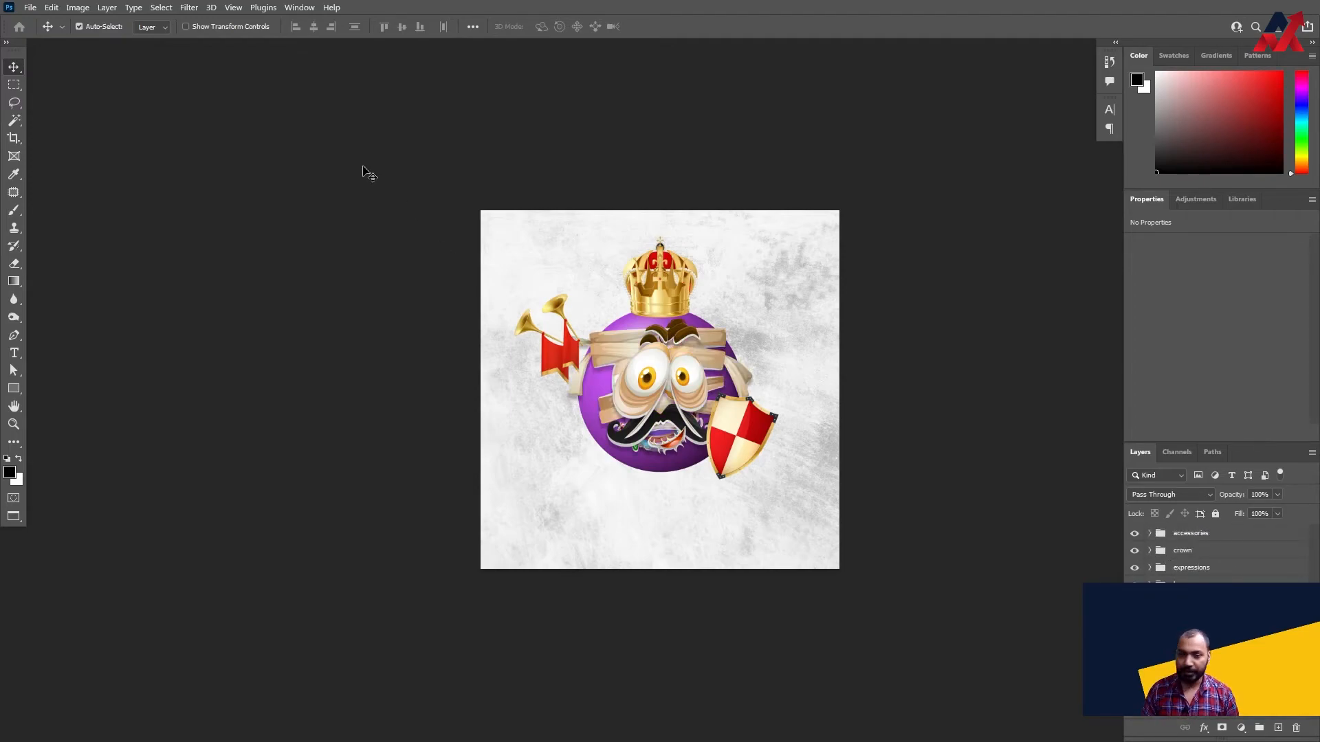
{"action": "left_click", "coordinate": [30, 8]}
{"action": "mouse_move", "coordinate": [130, 353]}
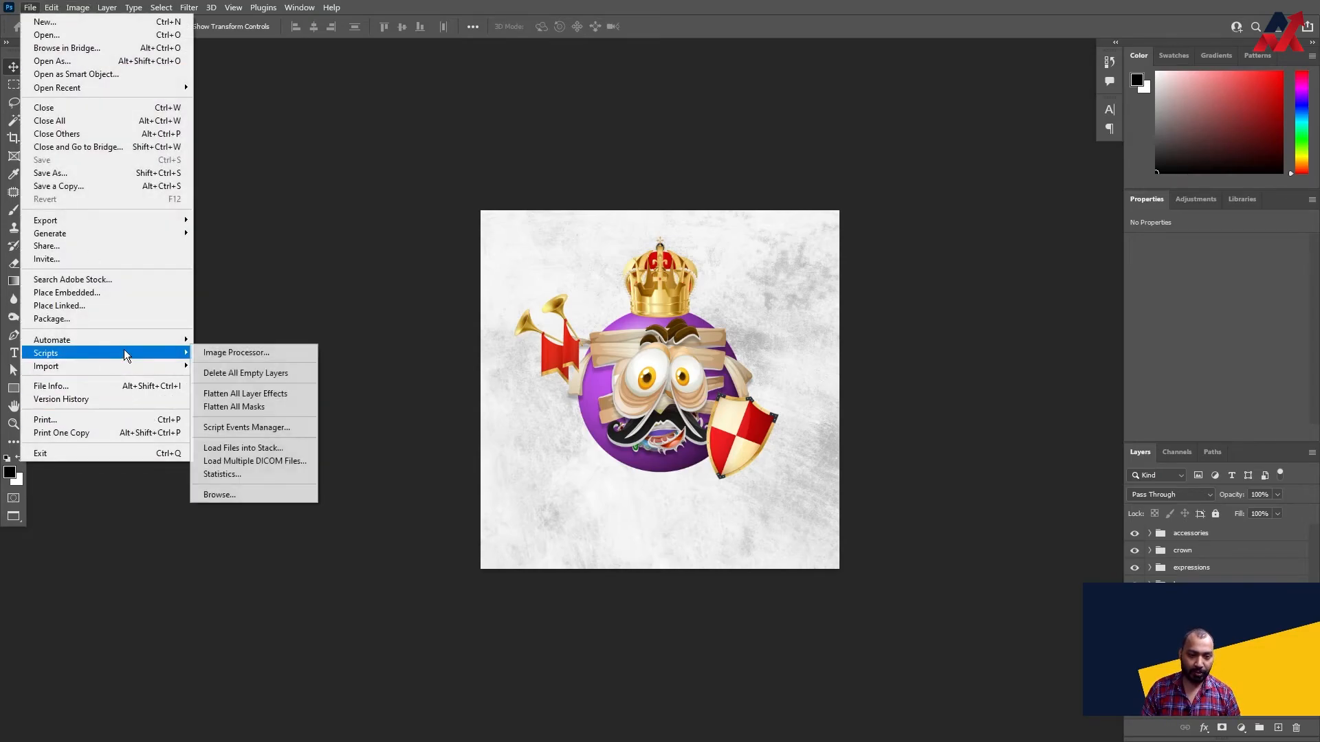
{"action": "left_click", "coordinate": [263, 494]}
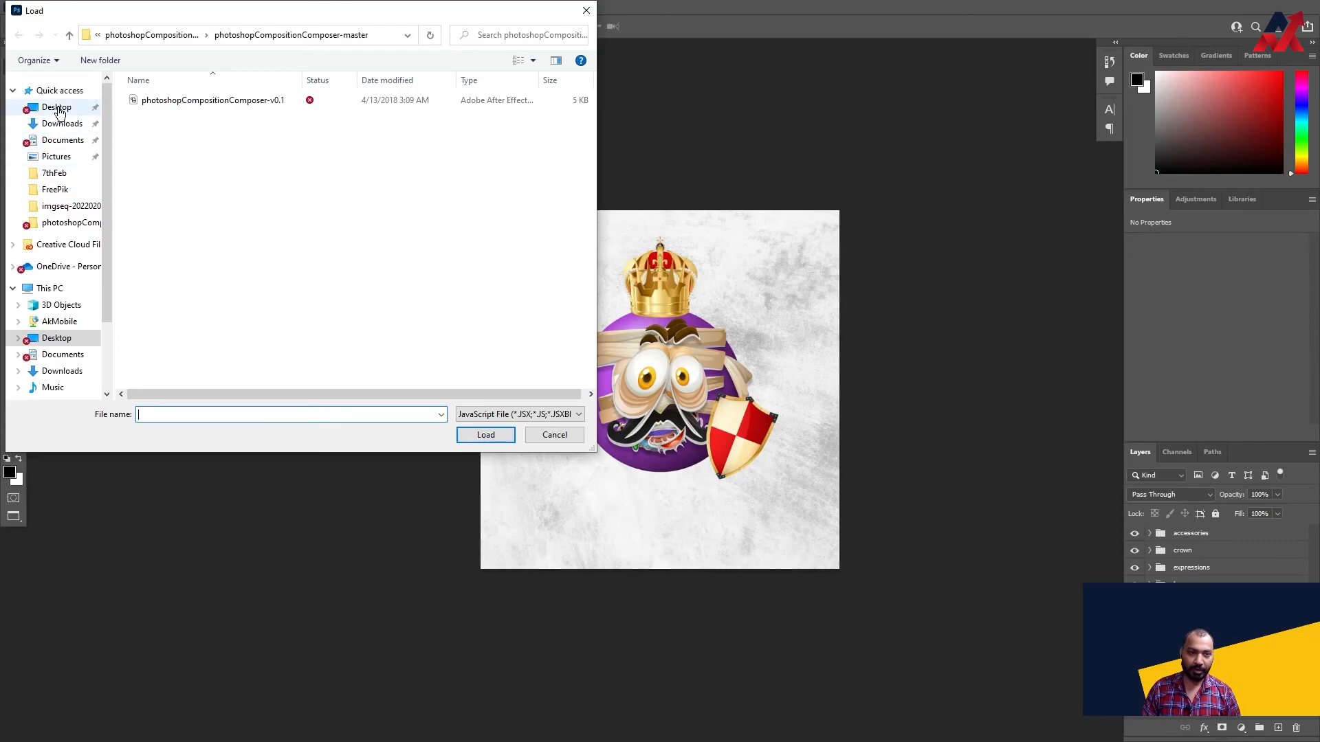
{"action": "left_click", "coordinate": [58, 109]}
{"action": "double_click", "coordinate": [241, 127]}
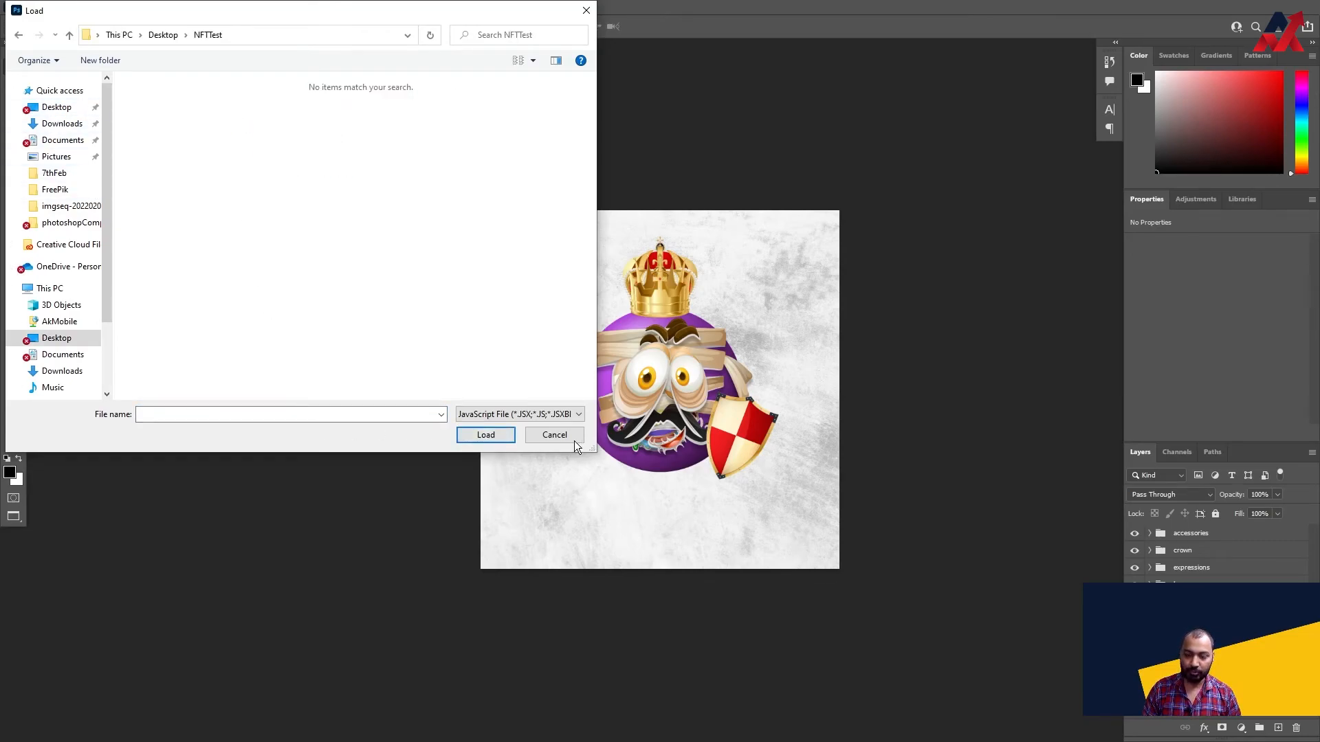
{"action": "left_click", "coordinate": [554, 435]}
- Run the photoshopCompositionComposer-v0.1 script and decline to continue generating the combinations
{"action": "left_click", "coordinate": [30, 7]}
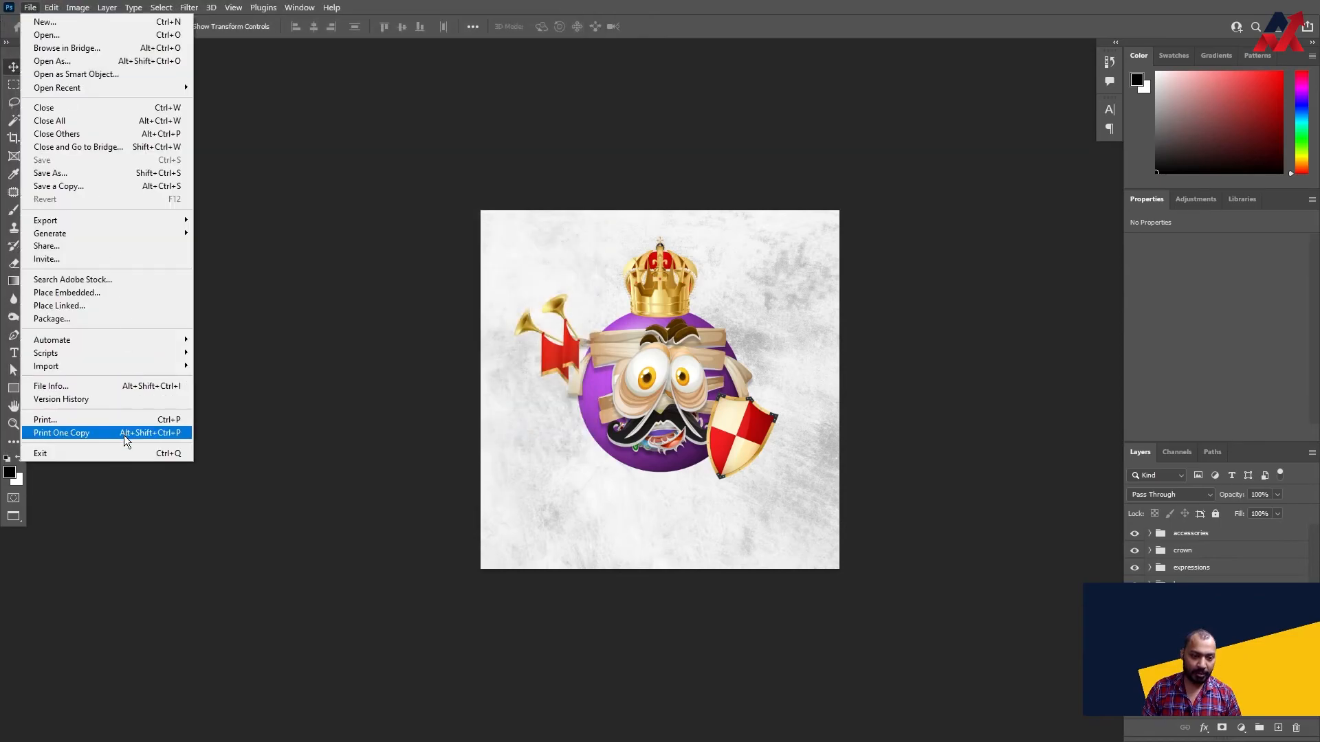
{"action": "mouse_move", "coordinate": [123, 353]}
{"action": "left_click", "coordinate": [240, 494]}
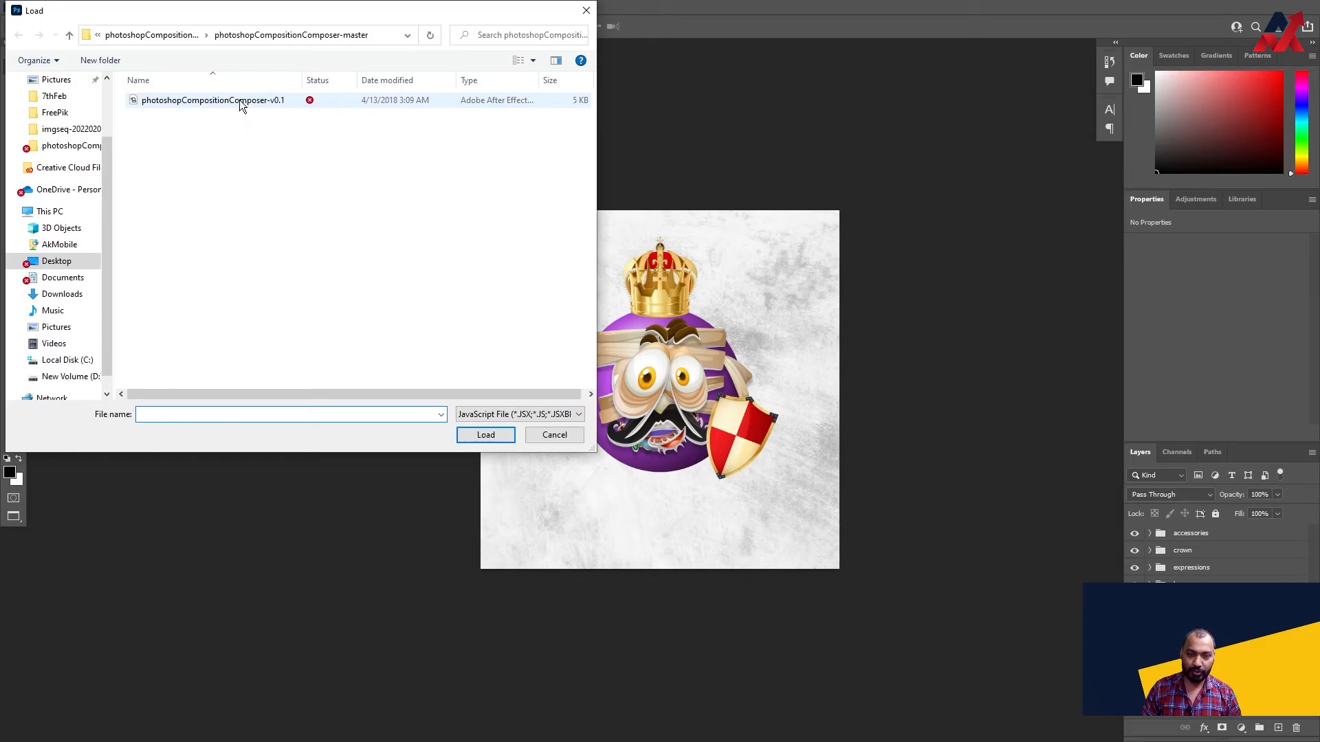
{"action": "double_click", "coordinate": [244, 101]}
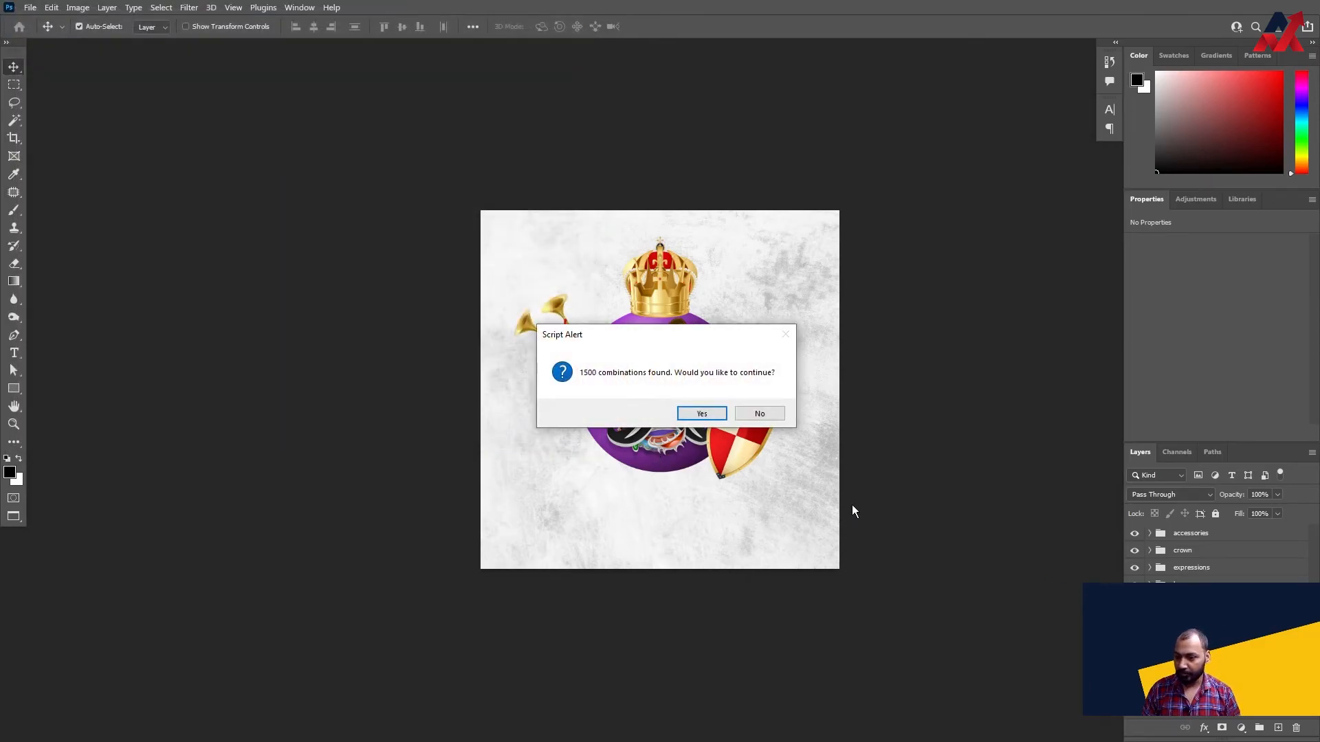
{"action": "left_click", "coordinate": [757, 412]}
{"action": "left_click", "coordinate": [703, 414]}
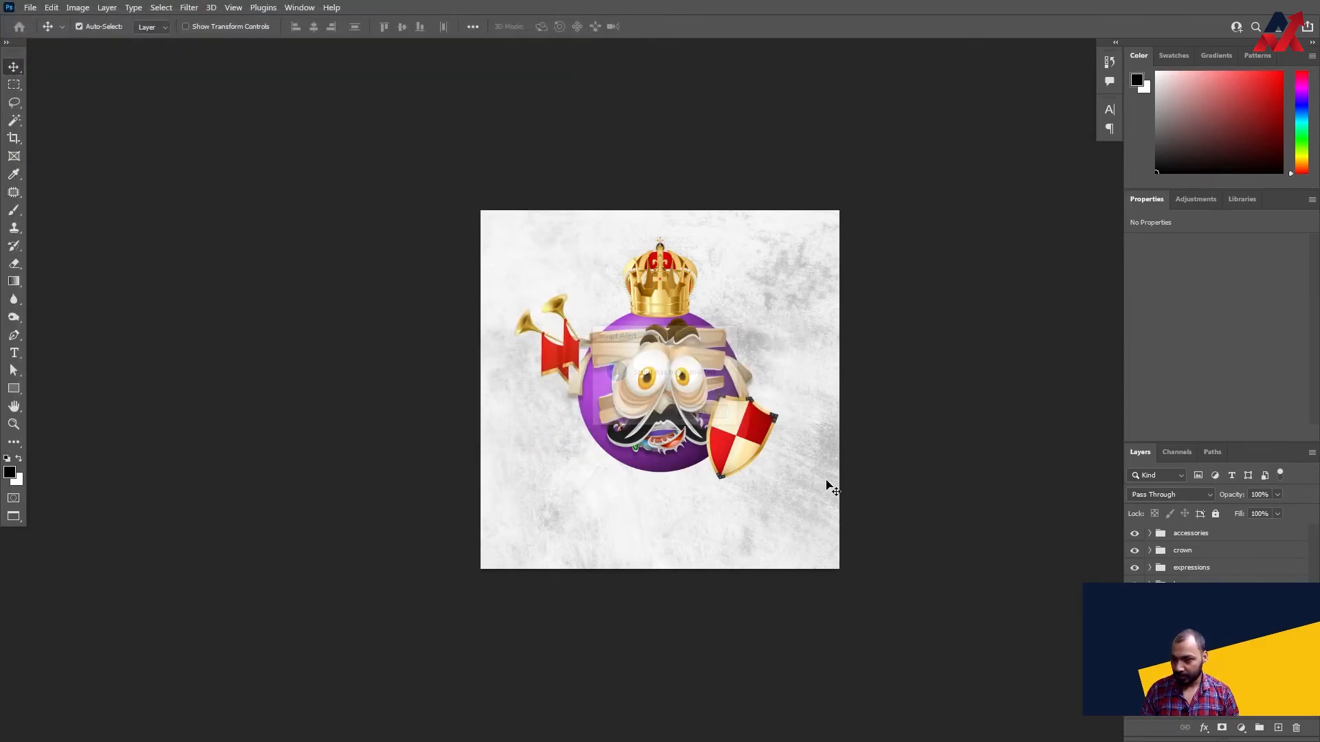
- Examine the numbered layers in the base, expressions and crown groups, toggling the expressions group's visibility to see its effect
{"action": "scroll", "coordinate": [1216, 622], "scroll_direction": "down", "scroll_amount": 3}
{"action": "scroll", "coordinate": [1216, 622], "scroll_direction": "up", "scroll_amount": 3}
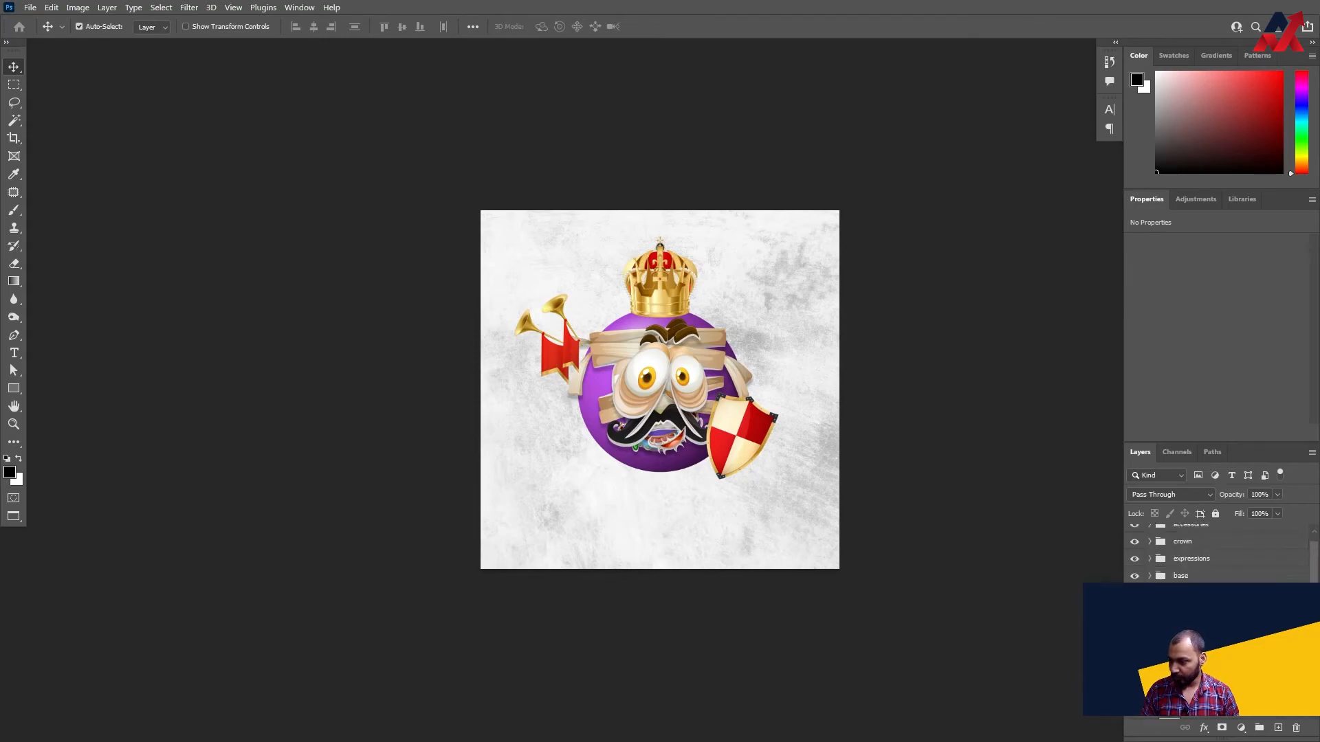
{"action": "scroll", "coordinate": [1147, 579], "scroll_direction": "up", "scroll_amount": 1}
{"action": "scroll", "coordinate": [1182, 554], "scroll_direction": "down", "scroll_amount": 3}
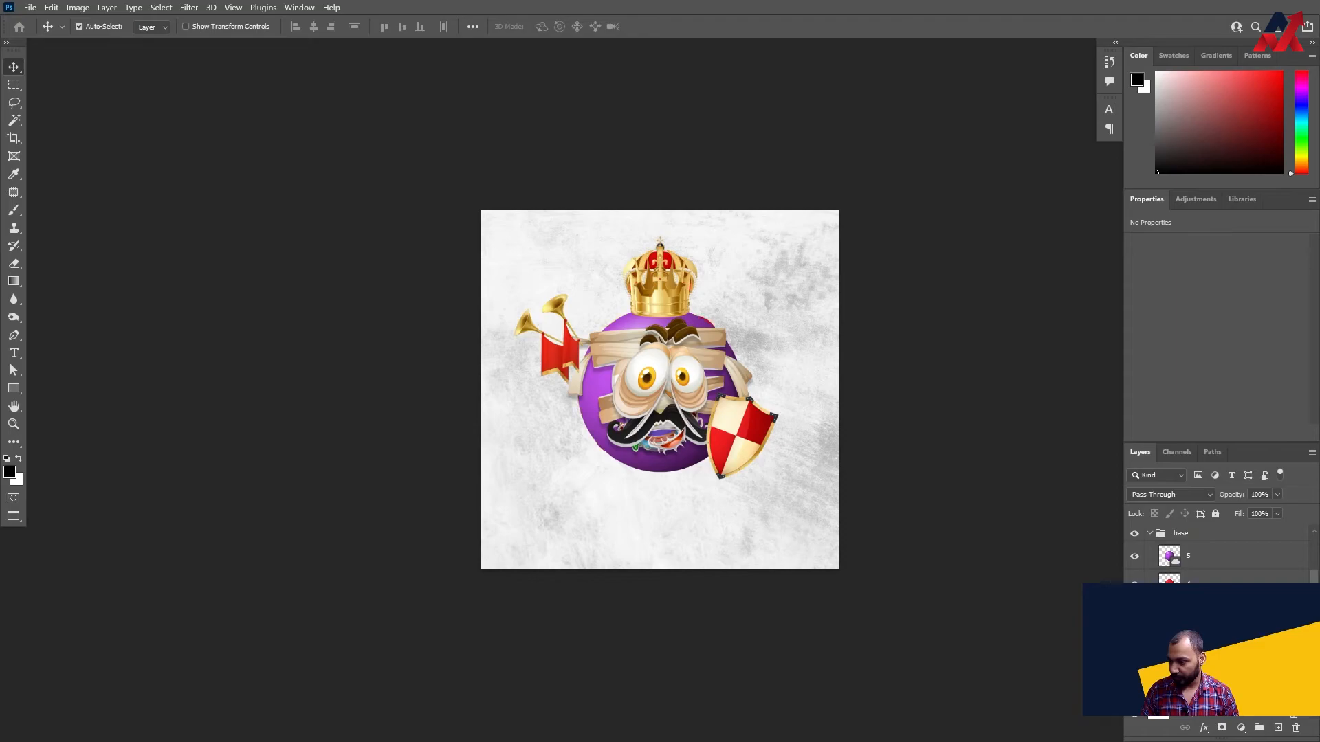
{"action": "scroll", "coordinate": [1217, 553], "scroll_direction": "up", "scroll_amount": 3}
{"action": "left_click", "coordinate": [1150, 567]}
{"action": "left_click", "coordinate": [1134, 567]}
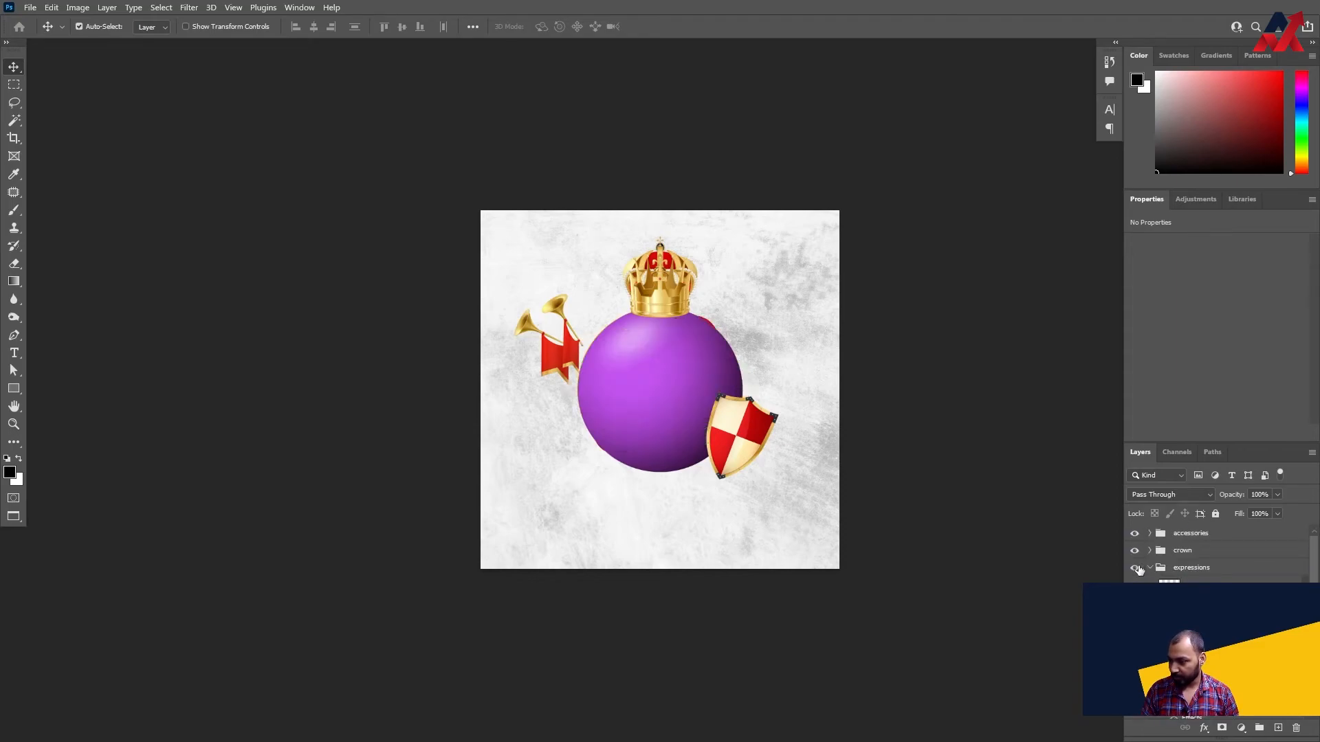
{"action": "left_click", "coordinate": [1134, 568]}
{"action": "left_click", "coordinate": [1149, 567]}
{"action": "left_click", "coordinate": [1150, 552]}
{"action": "scroll", "coordinate": [1207, 576], "scroll_direction": "down", "scroll_amount": 3}
{"action": "scroll", "coordinate": [1203, 573], "scroll_direction": "up", "scroll_amount": 3}
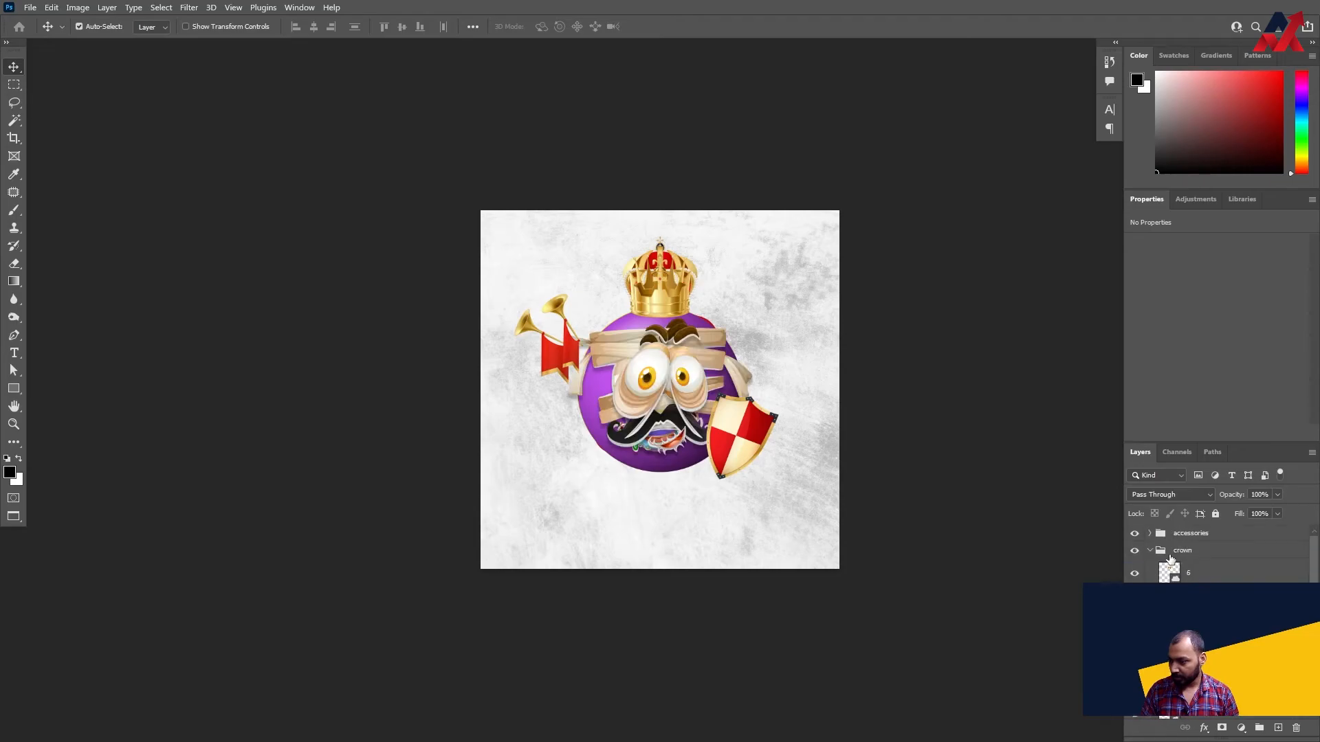
{"action": "left_click", "coordinate": [1150, 551]}
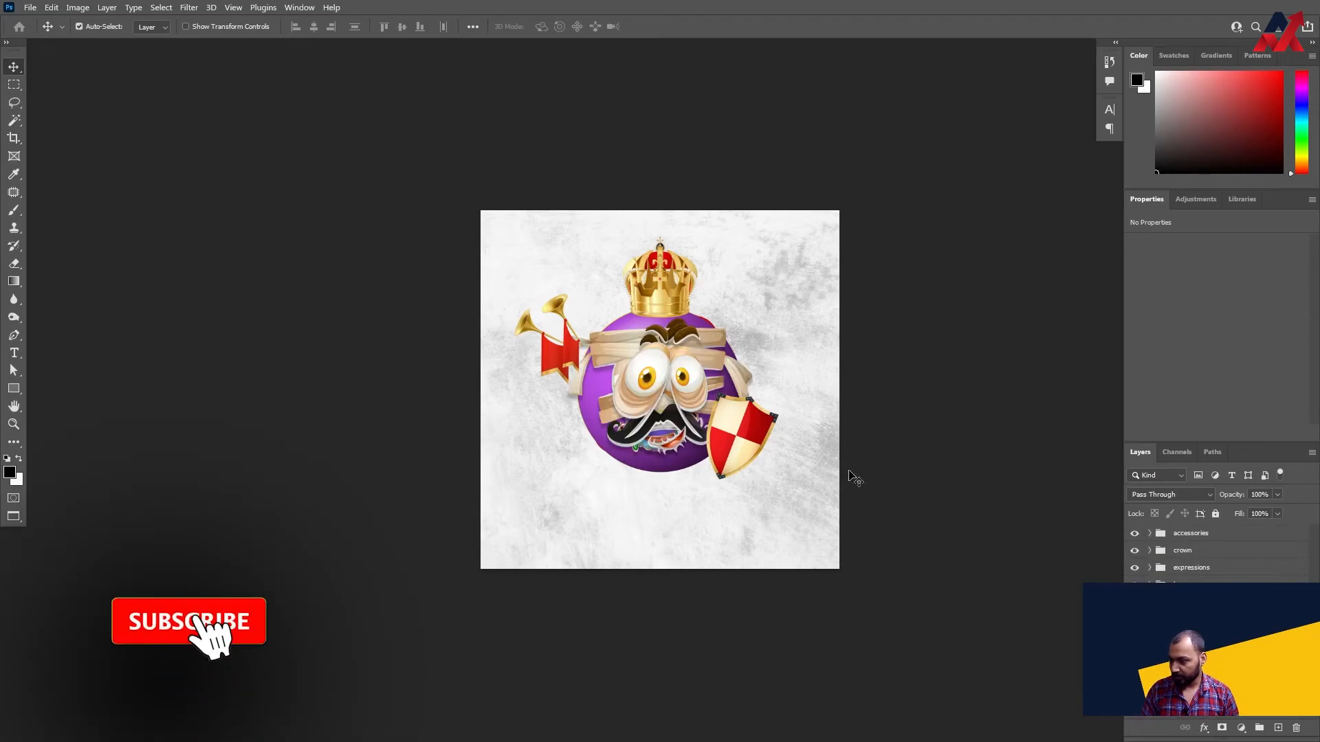
- Run the photoshopCompositionComposer-v0.1 script on the document and agree to continue with the combinations found
{"action": "left_click", "coordinate": [30, 8]}
{"action": "mouse_move", "coordinate": [103, 353]}
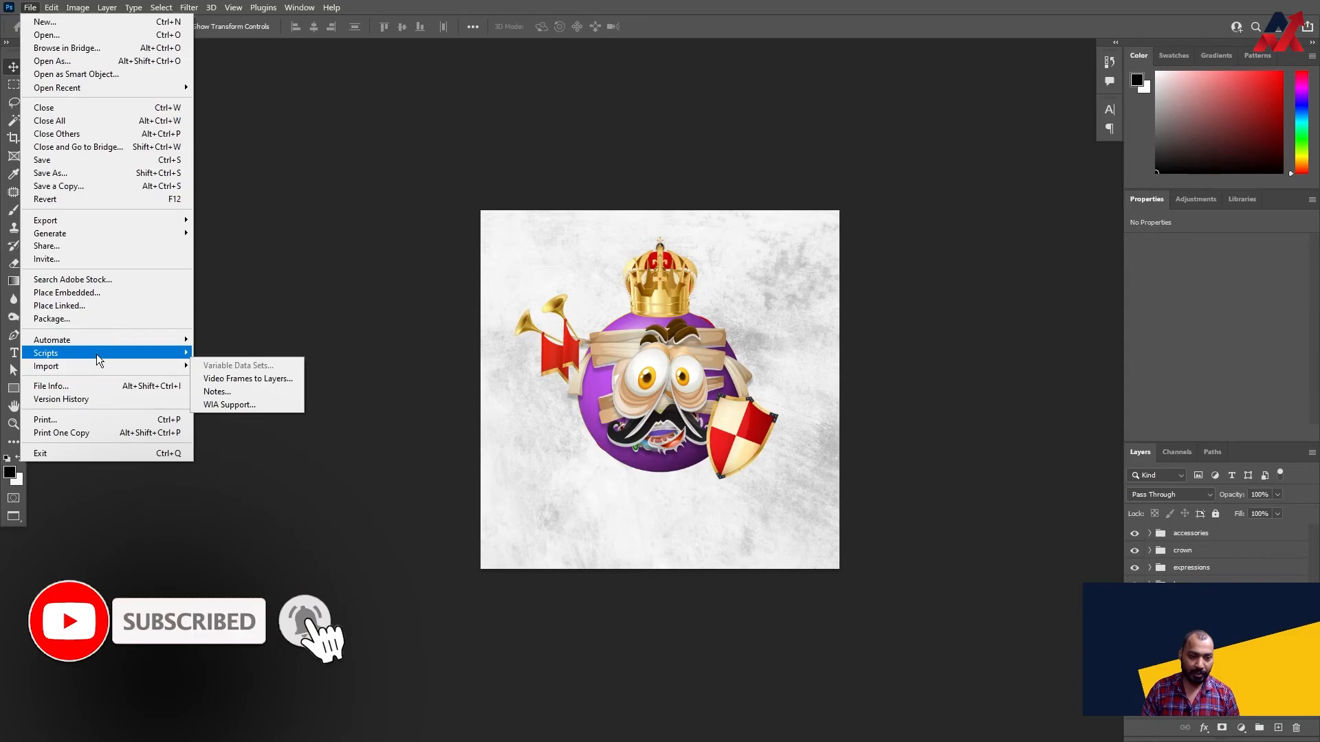
{"action": "left_click", "coordinate": [229, 495]}
{"action": "left_click", "coordinate": [213, 100]}
{"action": "left_click", "coordinate": [499, 430]}
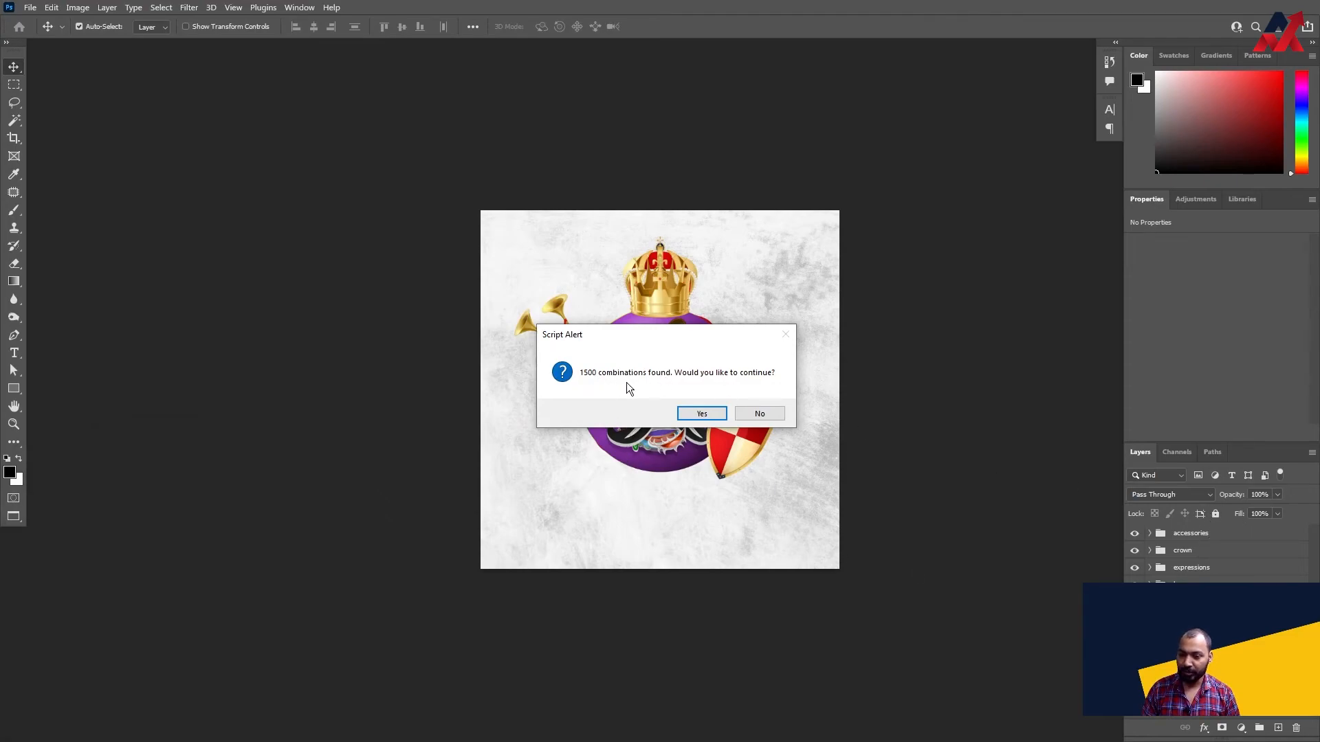
{"action": "left_click", "coordinate": [712, 414]}
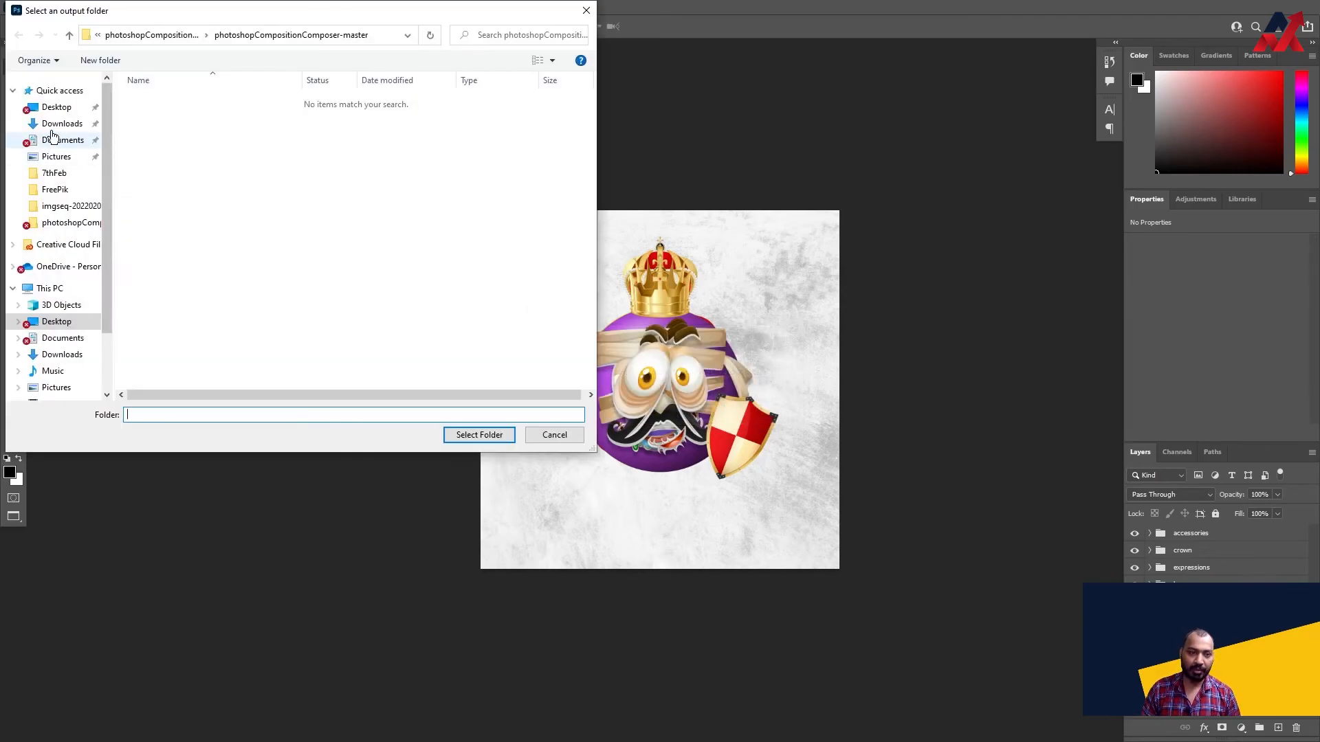
- Choose the NFTTest folder on the Desktop as the output folder and leave out the corresponding PSD documents
{"action": "left_click", "coordinate": [55, 107]}
{"action": "double_click", "coordinate": [237, 116]}
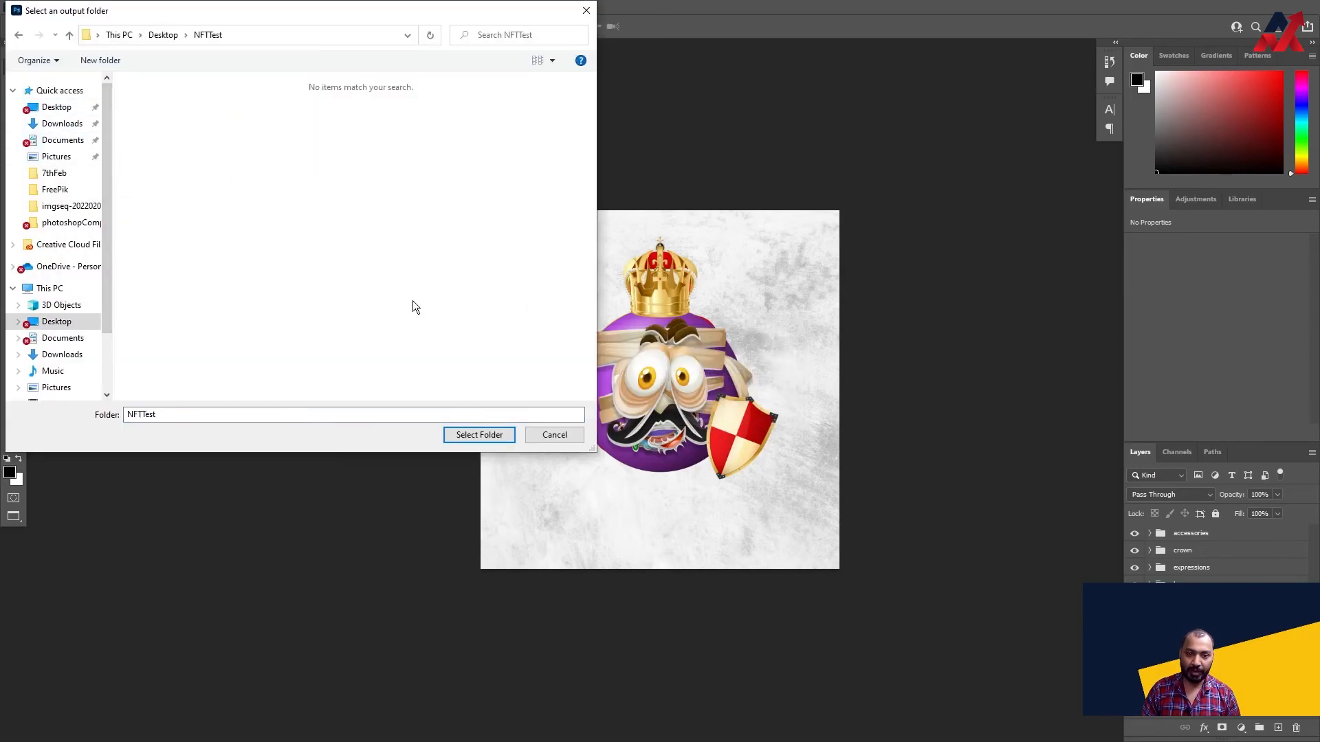
{"action": "left_click", "coordinate": [479, 435]}
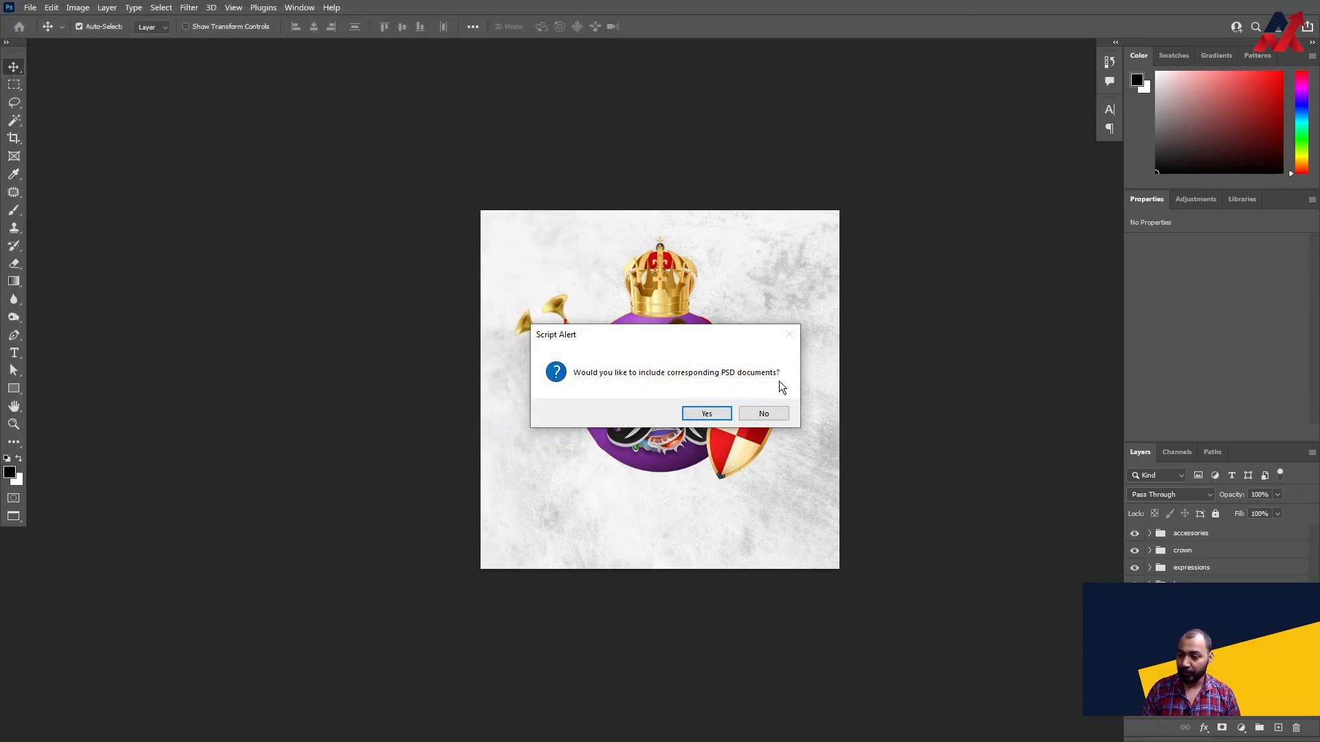
{"action": "left_click", "coordinate": [775, 419]}
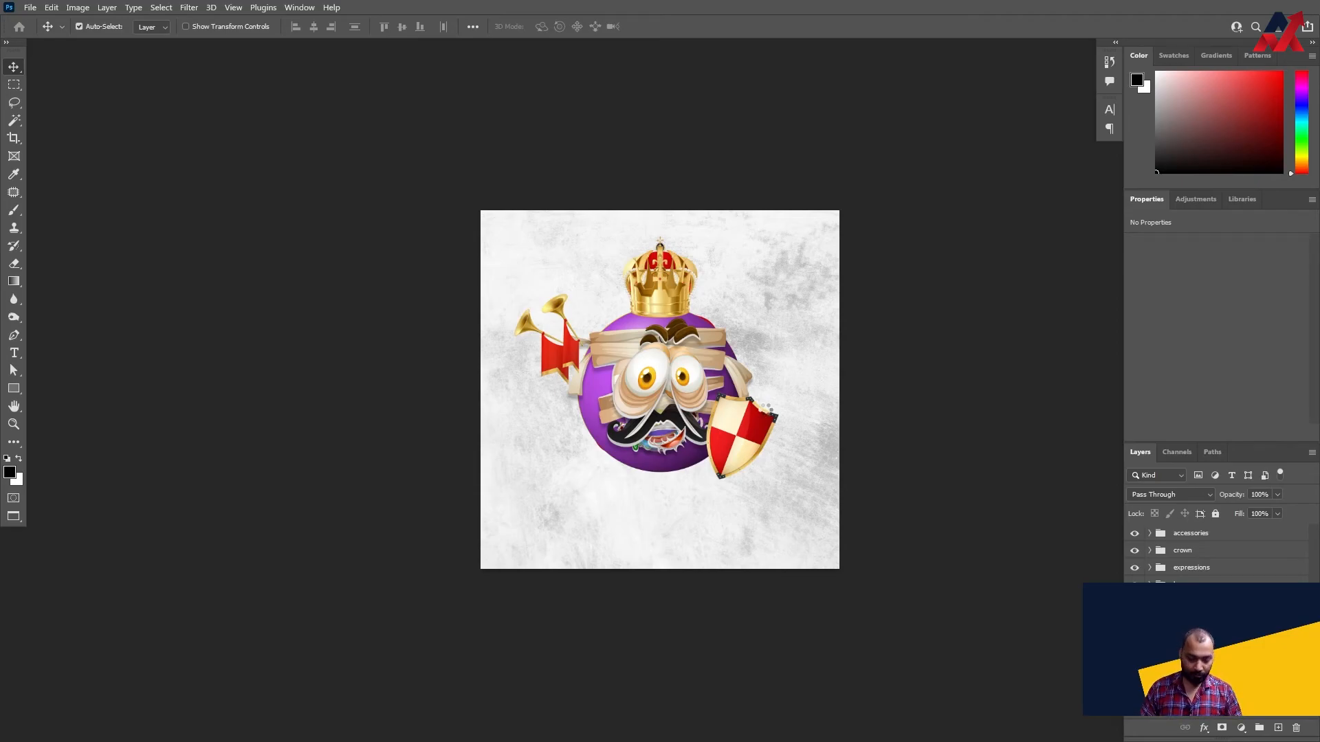
- Switch to the NFTTest folder in File Explorer to check the generated composition images
{"action": "key", "text": "alt+Tab"}
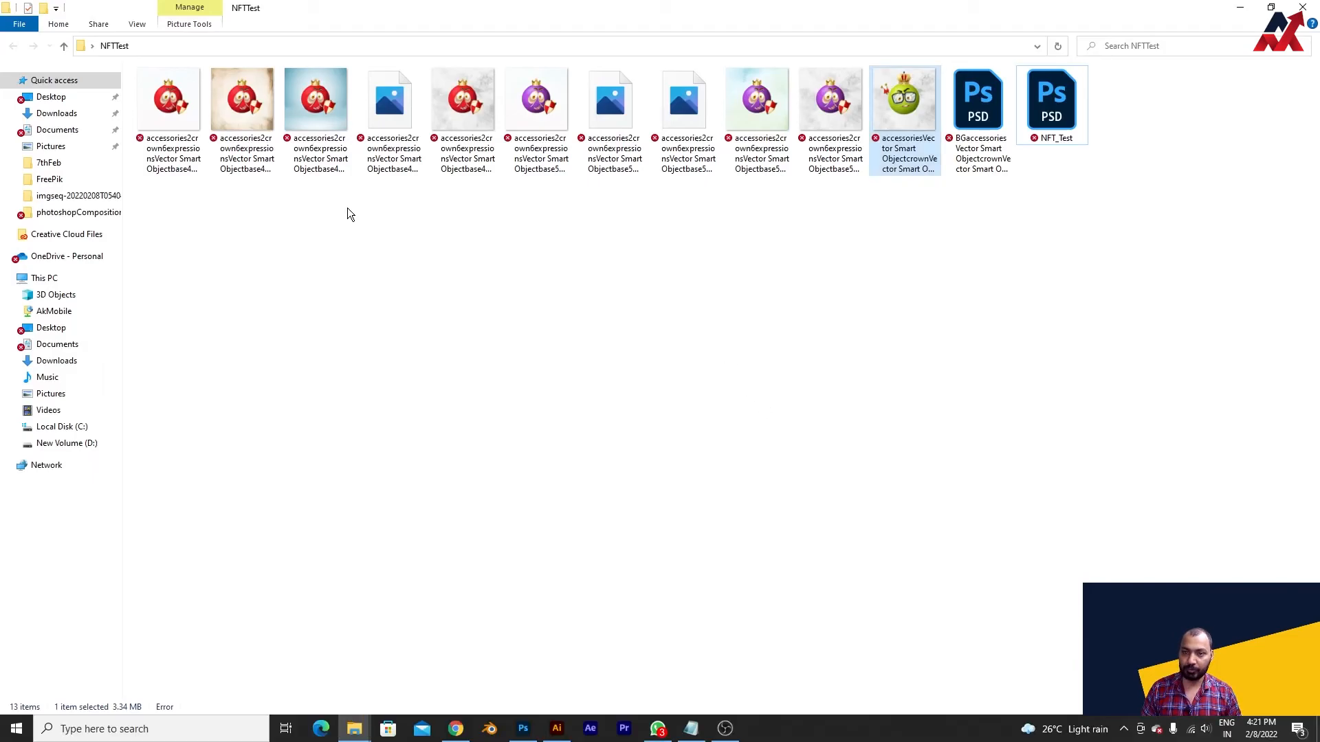